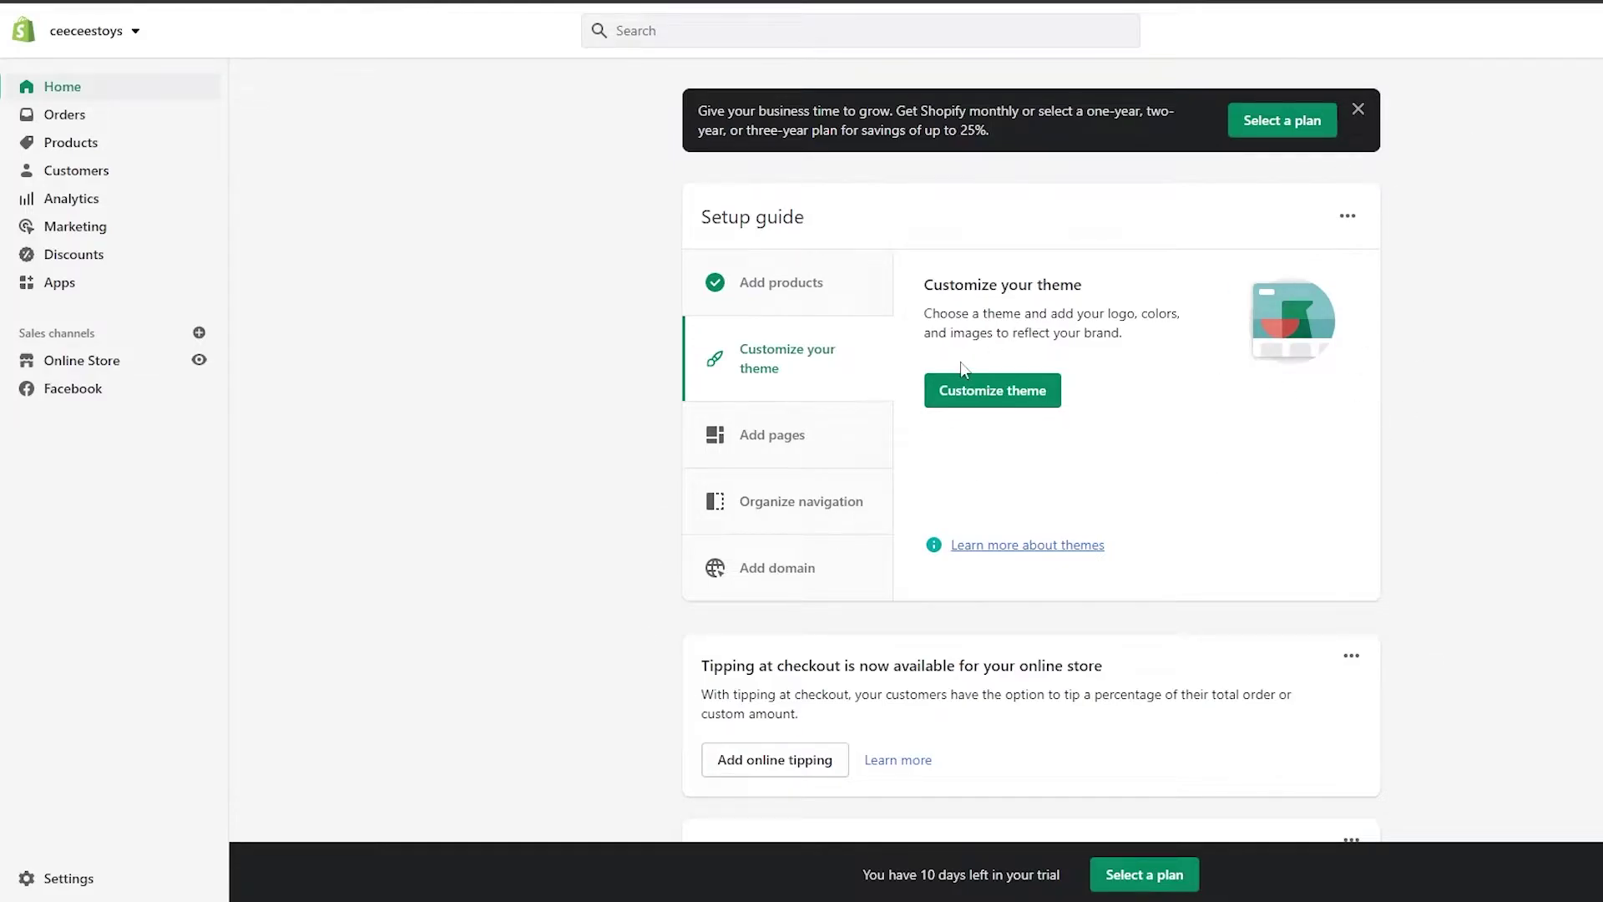
Step: Show the Add pages step of the Home page setup guide
left_click(808, 442)
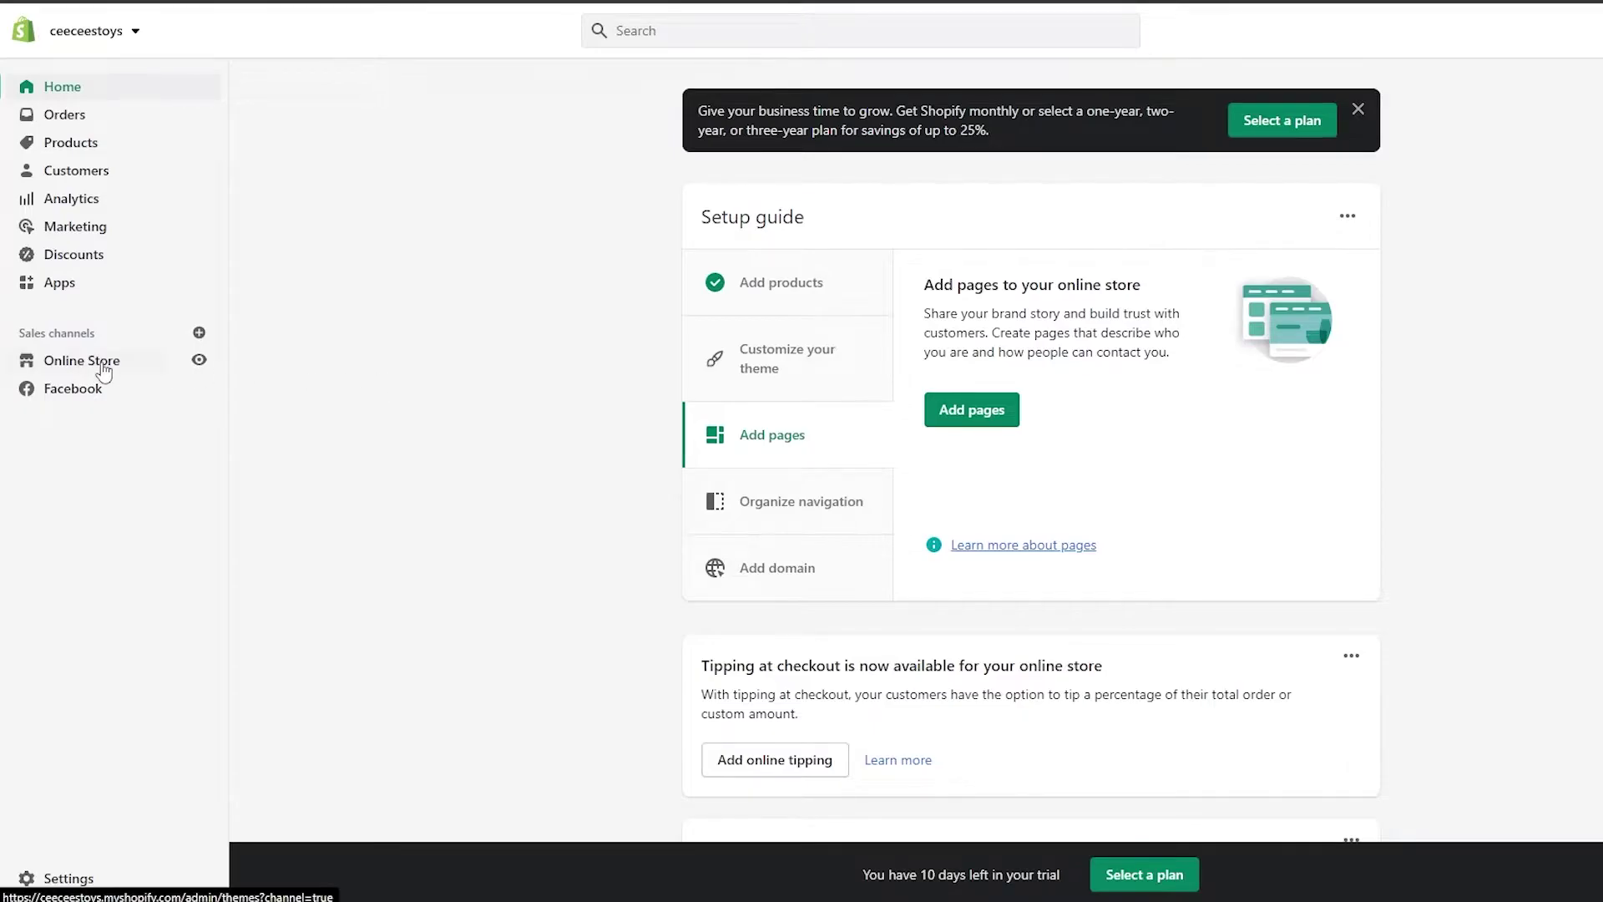
Step: Open Online Store > Themes and look over the installed themes
left_click(71, 368)
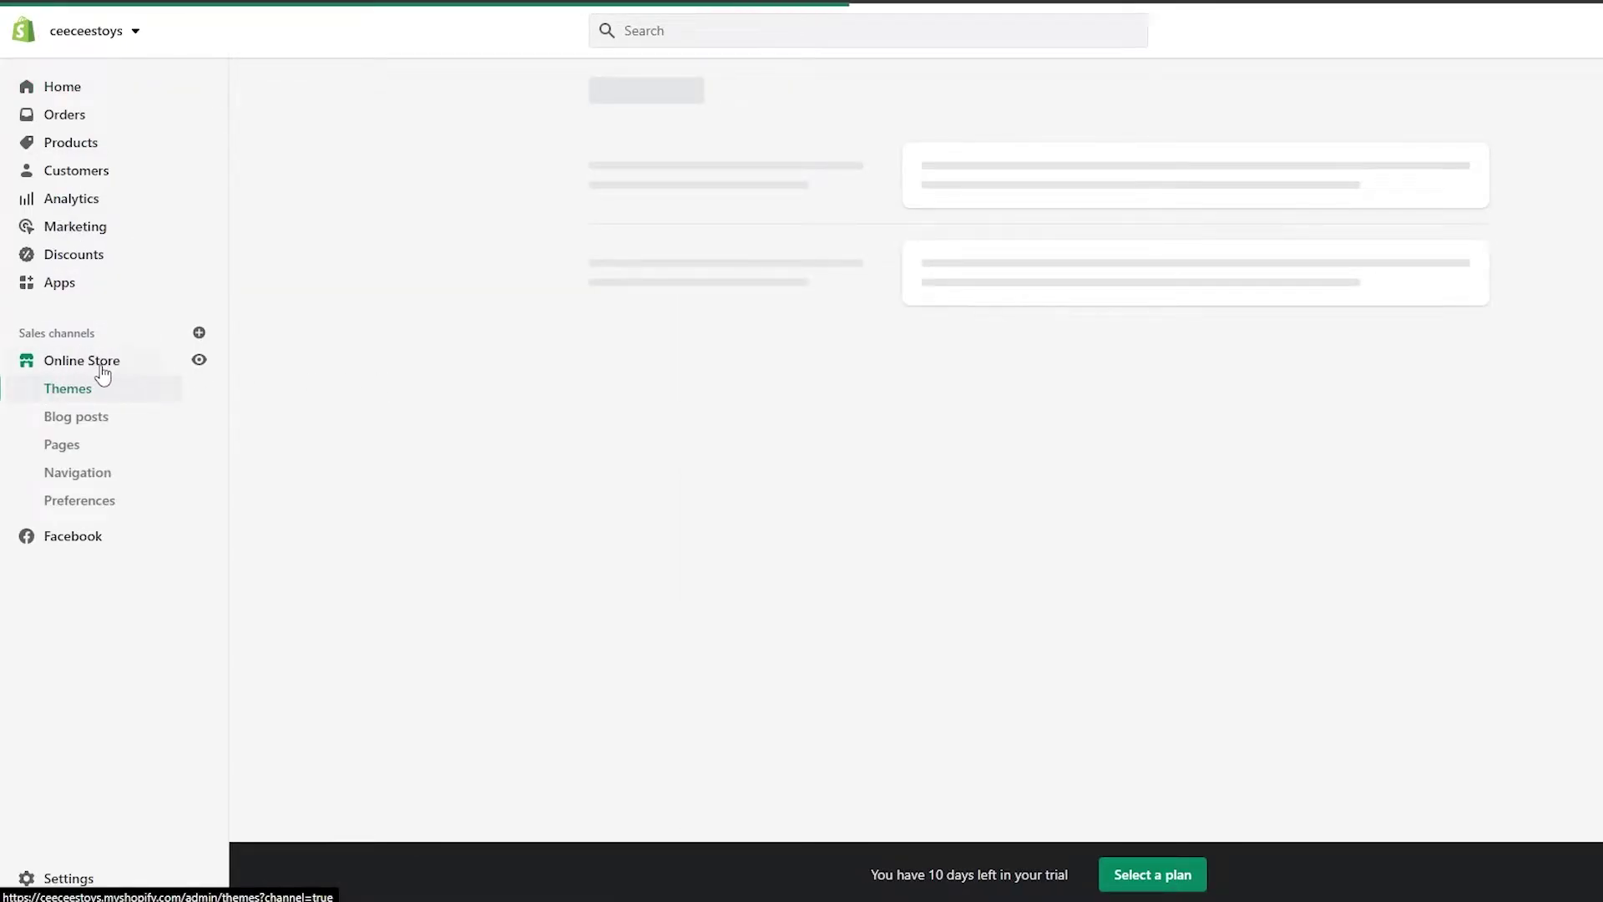
scroll(752, 401, "down", 2)
scroll(982, 418, "up", 2)
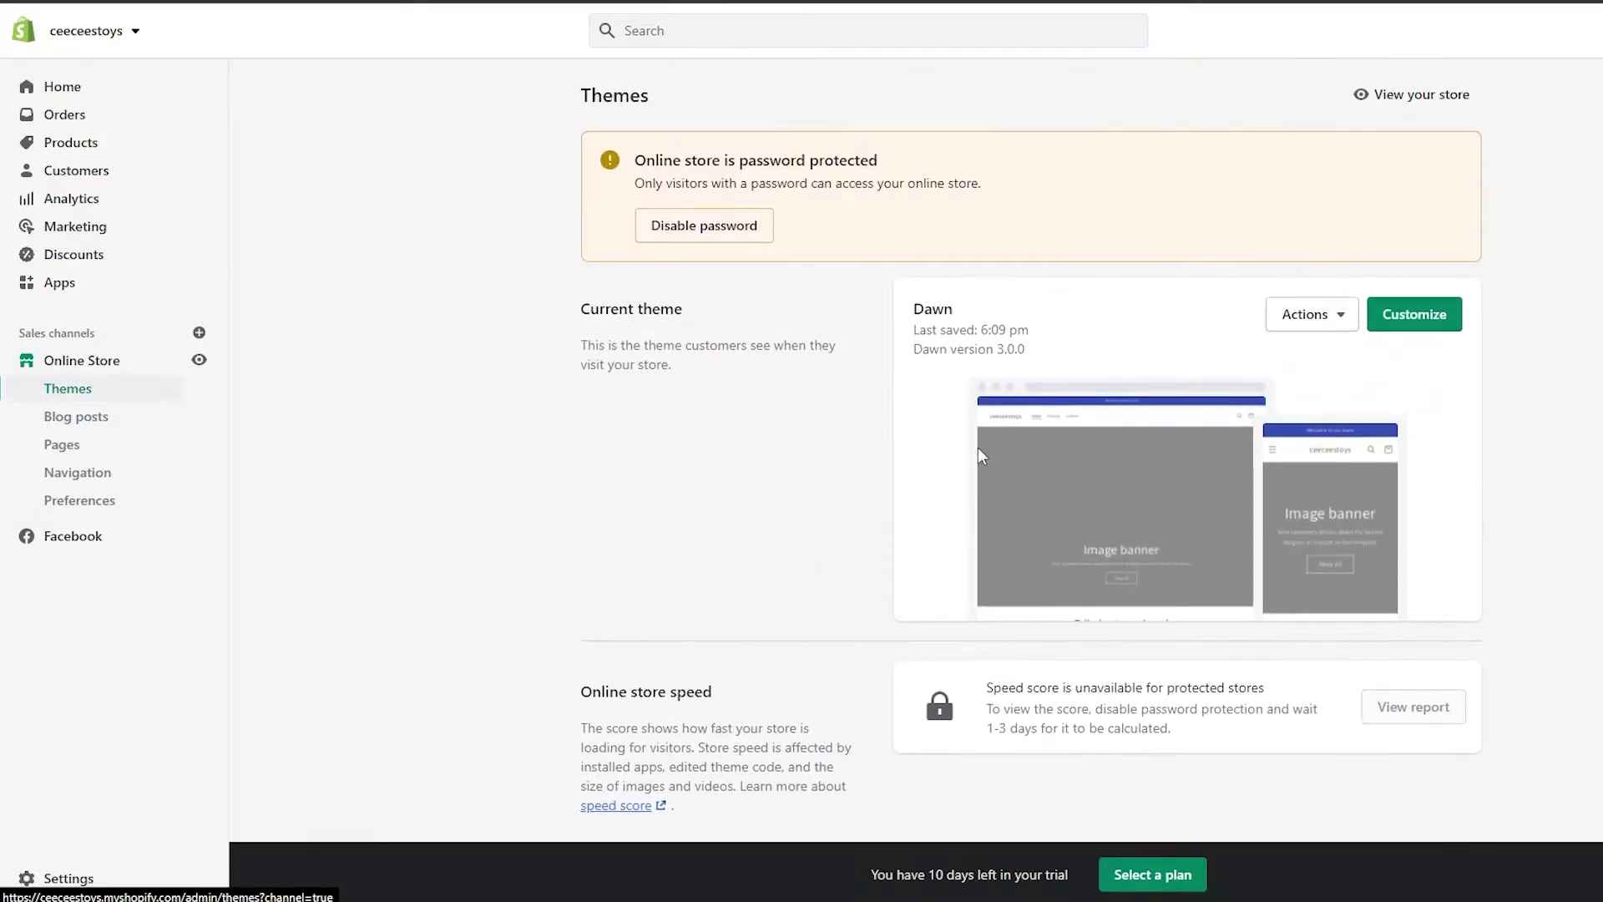
scroll(1303, 404, "down", 1)
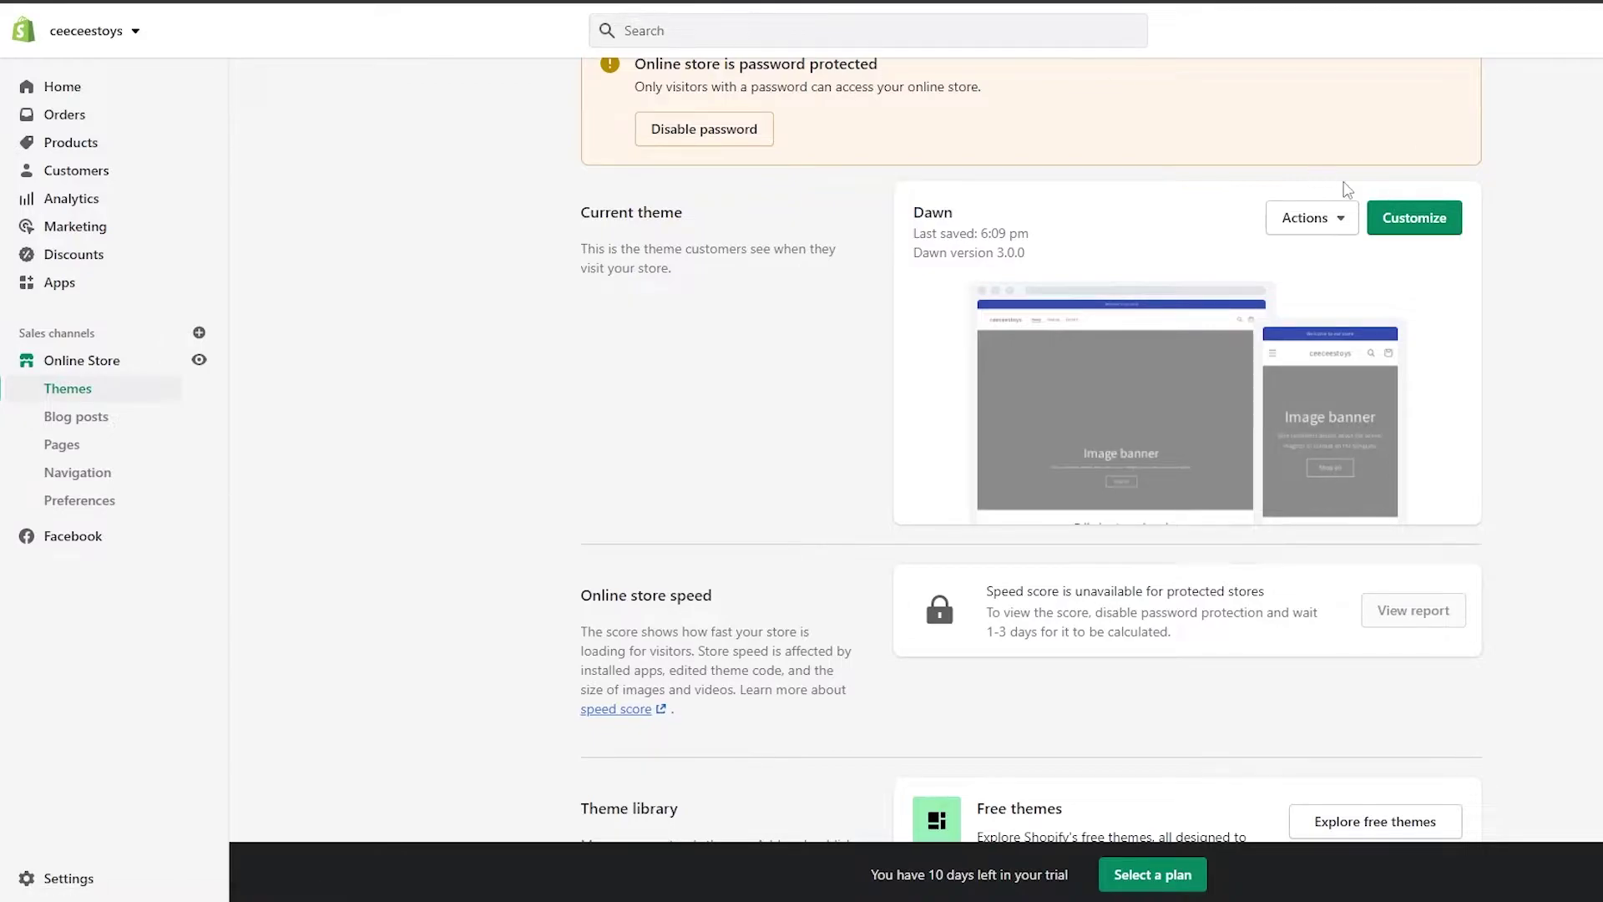
Step: Preview the Dawn storefront in a new tab, then return to the Themes page
left_click(1315, 220)
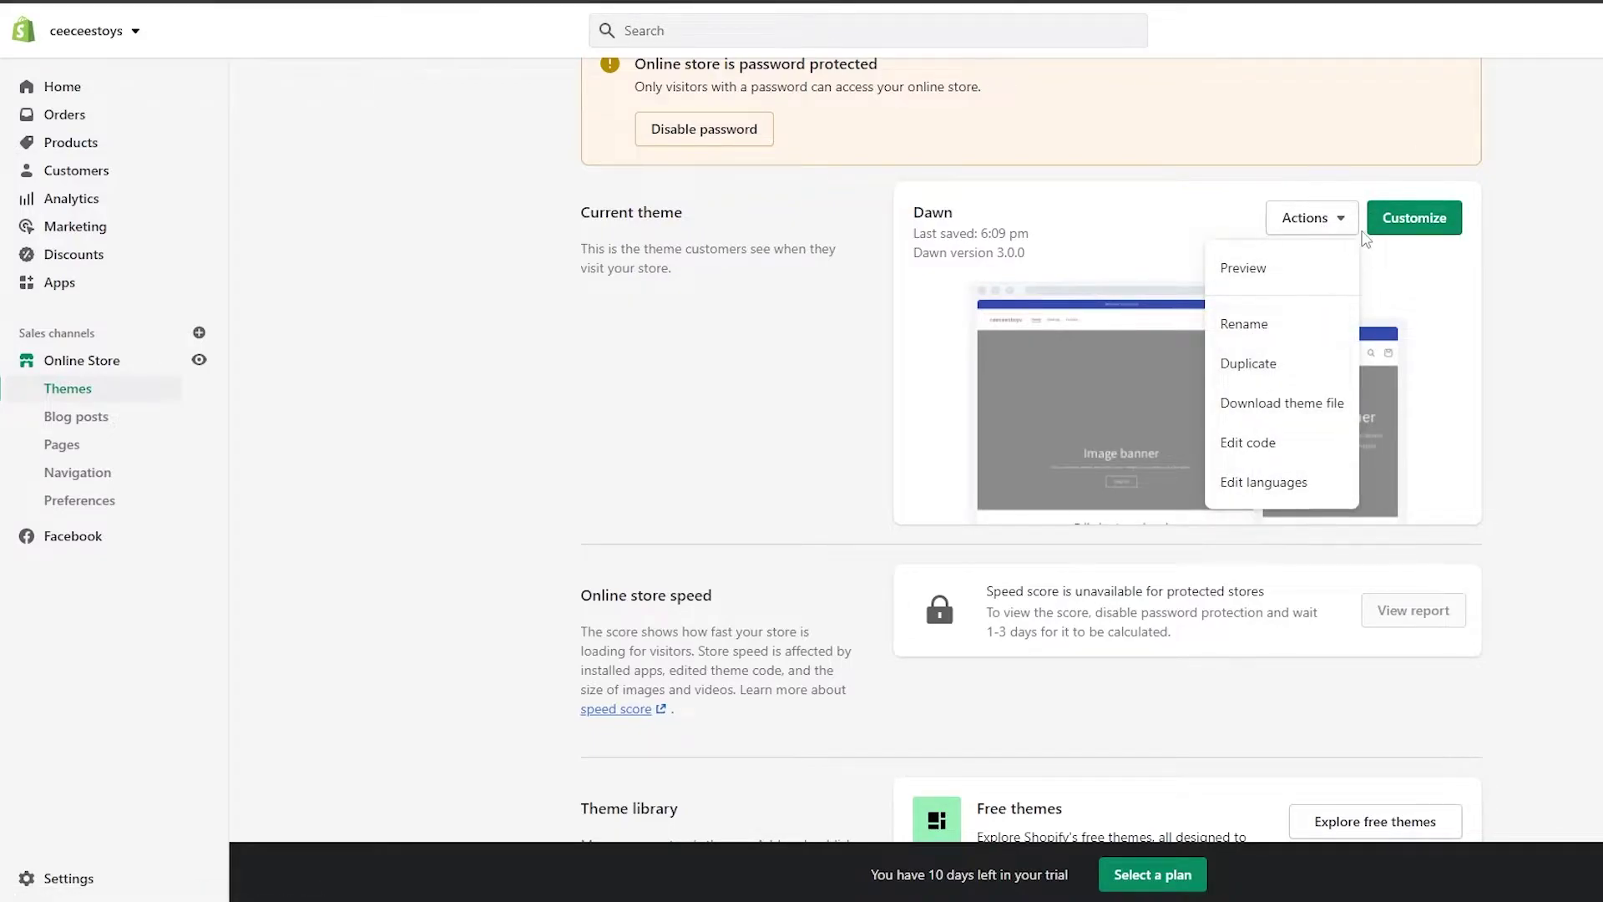
left_click(1531, 312)
left_click(1307, 221)
left_click(1244, 268)
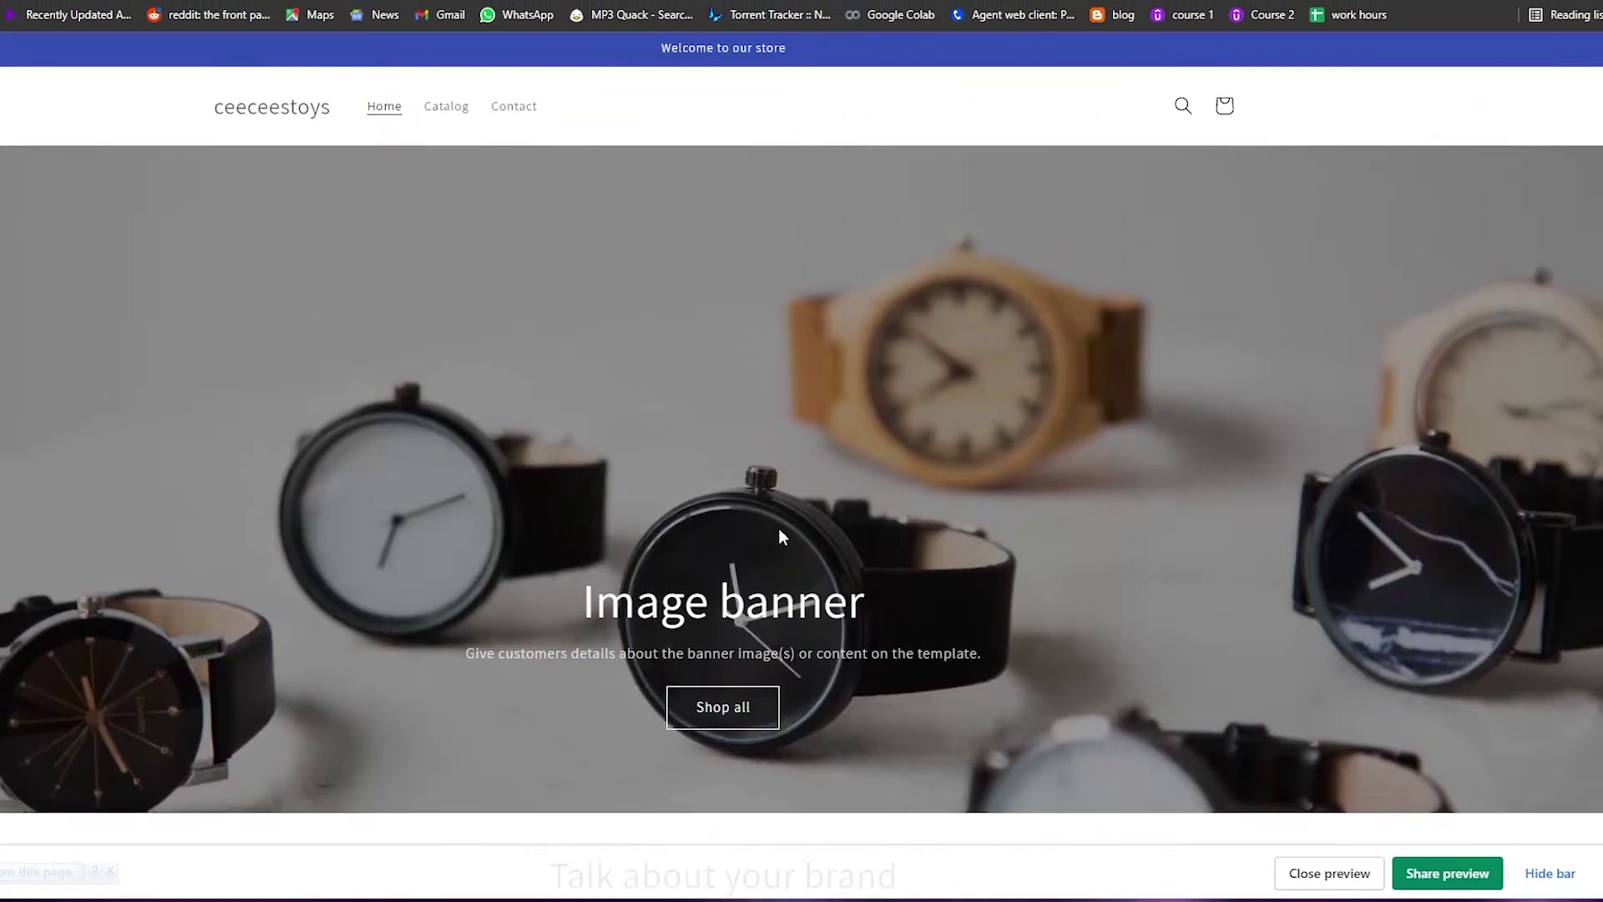
scroll(778, 527, "down", 5)
scroll(655, 490, "up", 5)
scroll(888, 519, "down", 15)
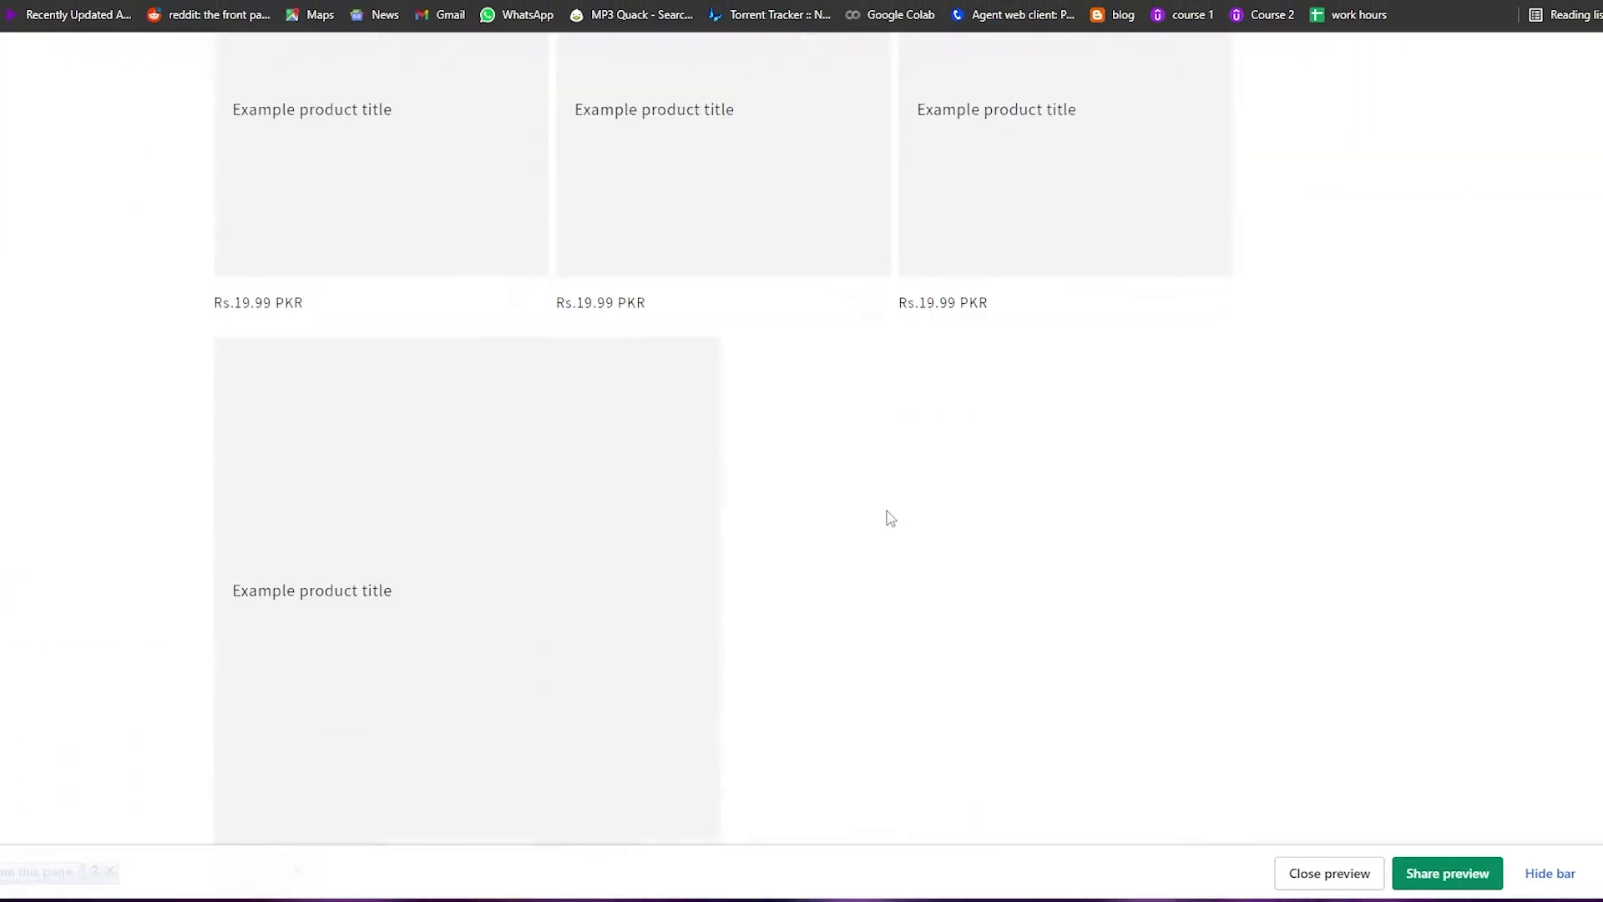
scroll(881, 535, "down", 18)
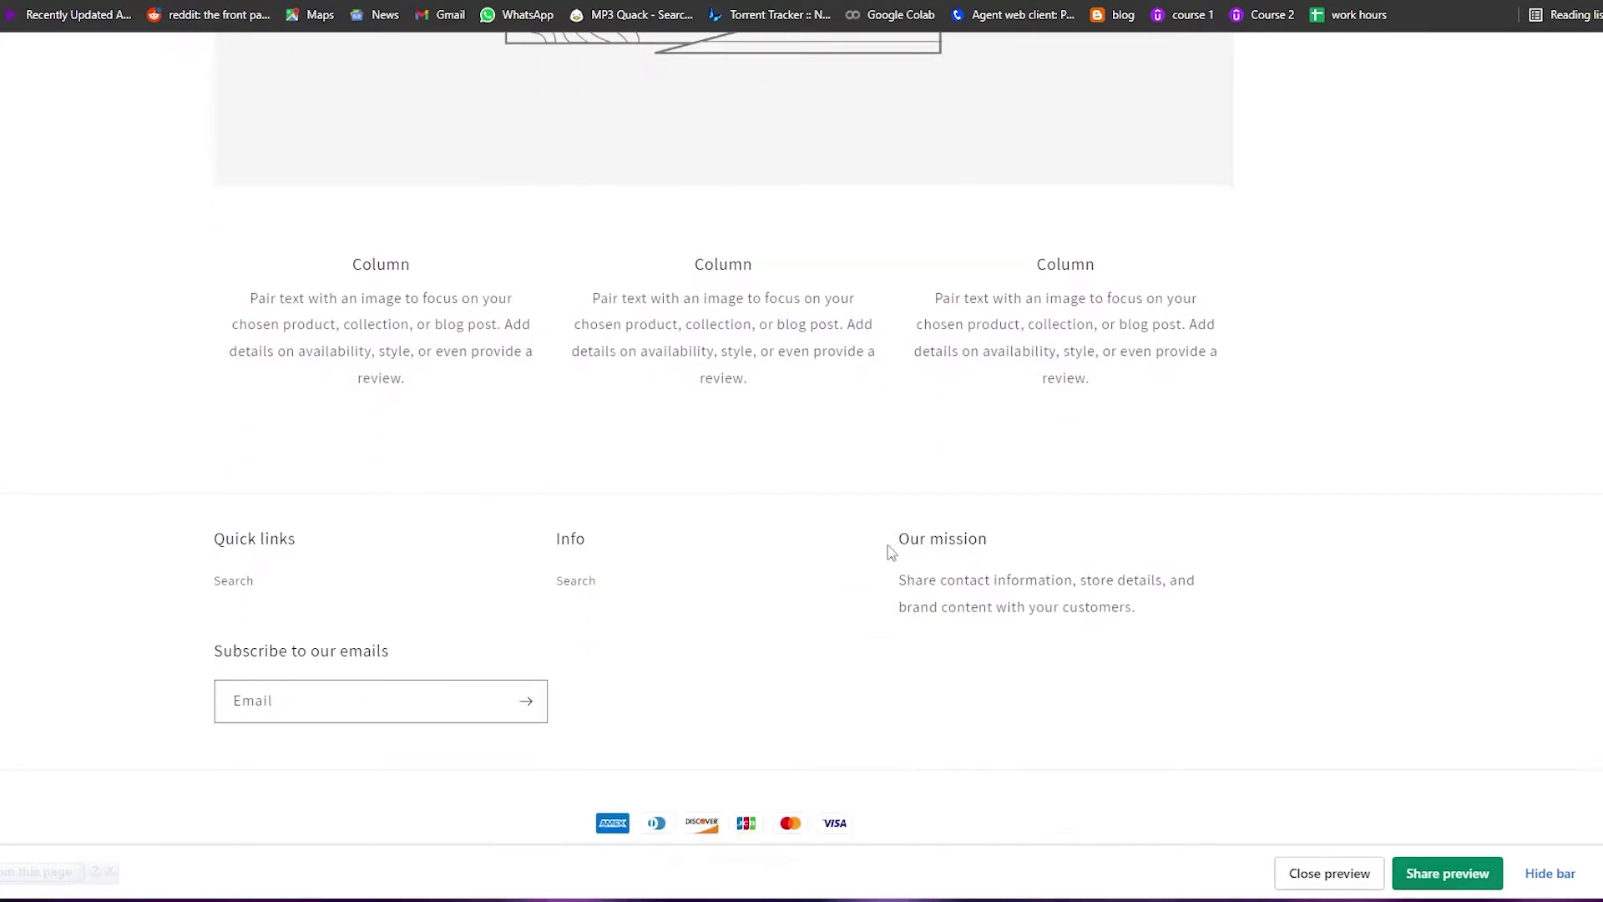
scroll(894, 548, "up", 4)
scroll(923, 596, "up", 20)
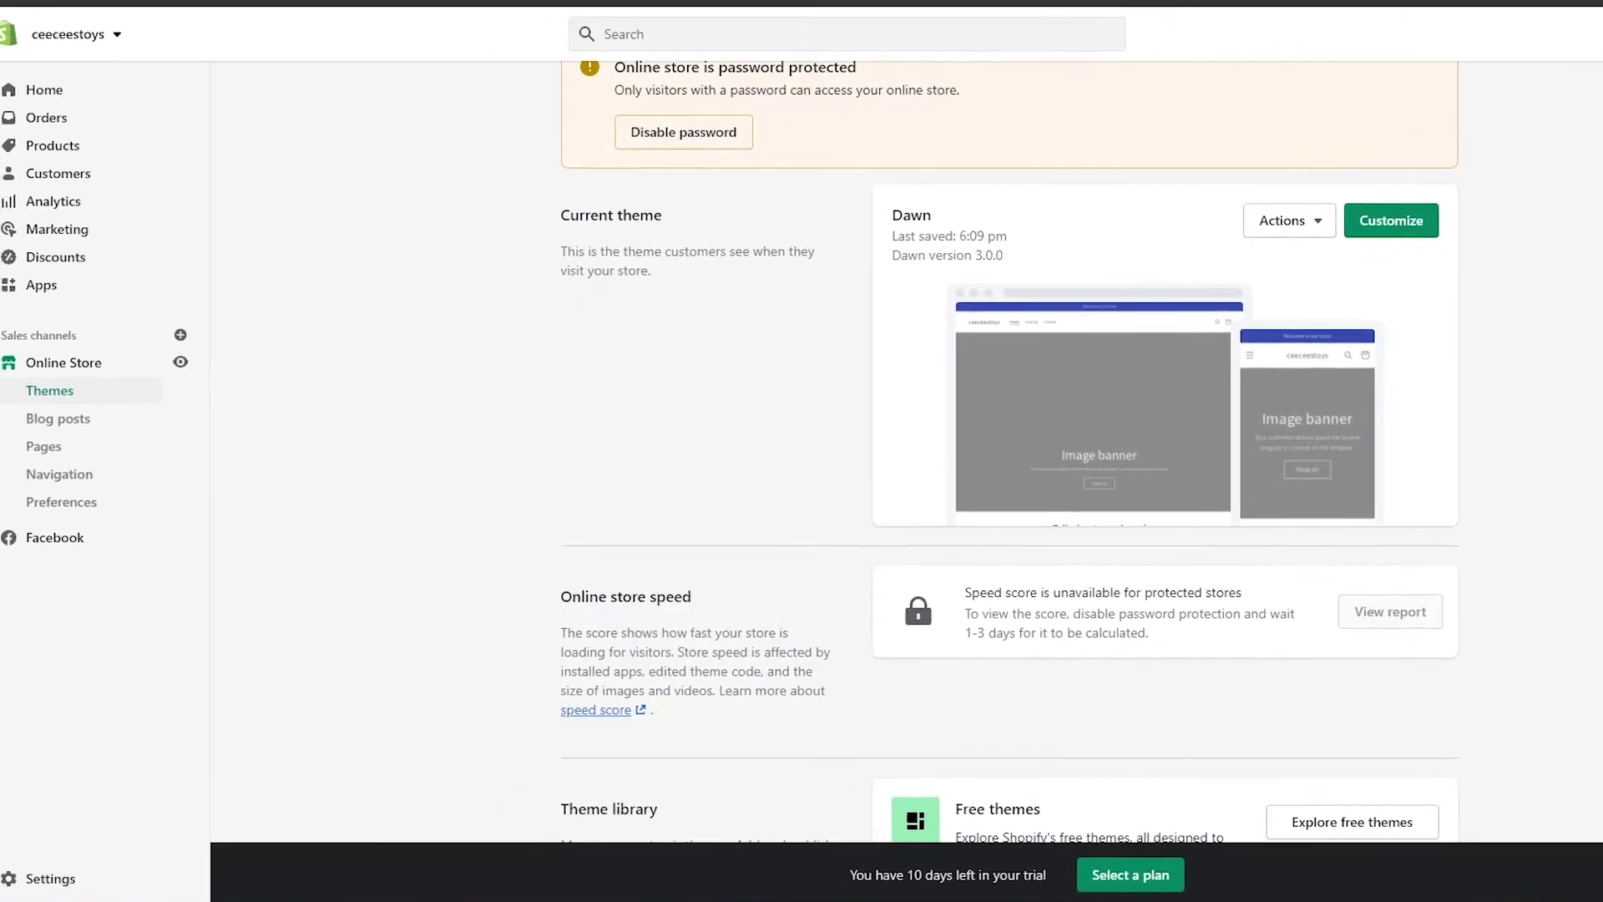
scroll(1198, 531, "up", 3)
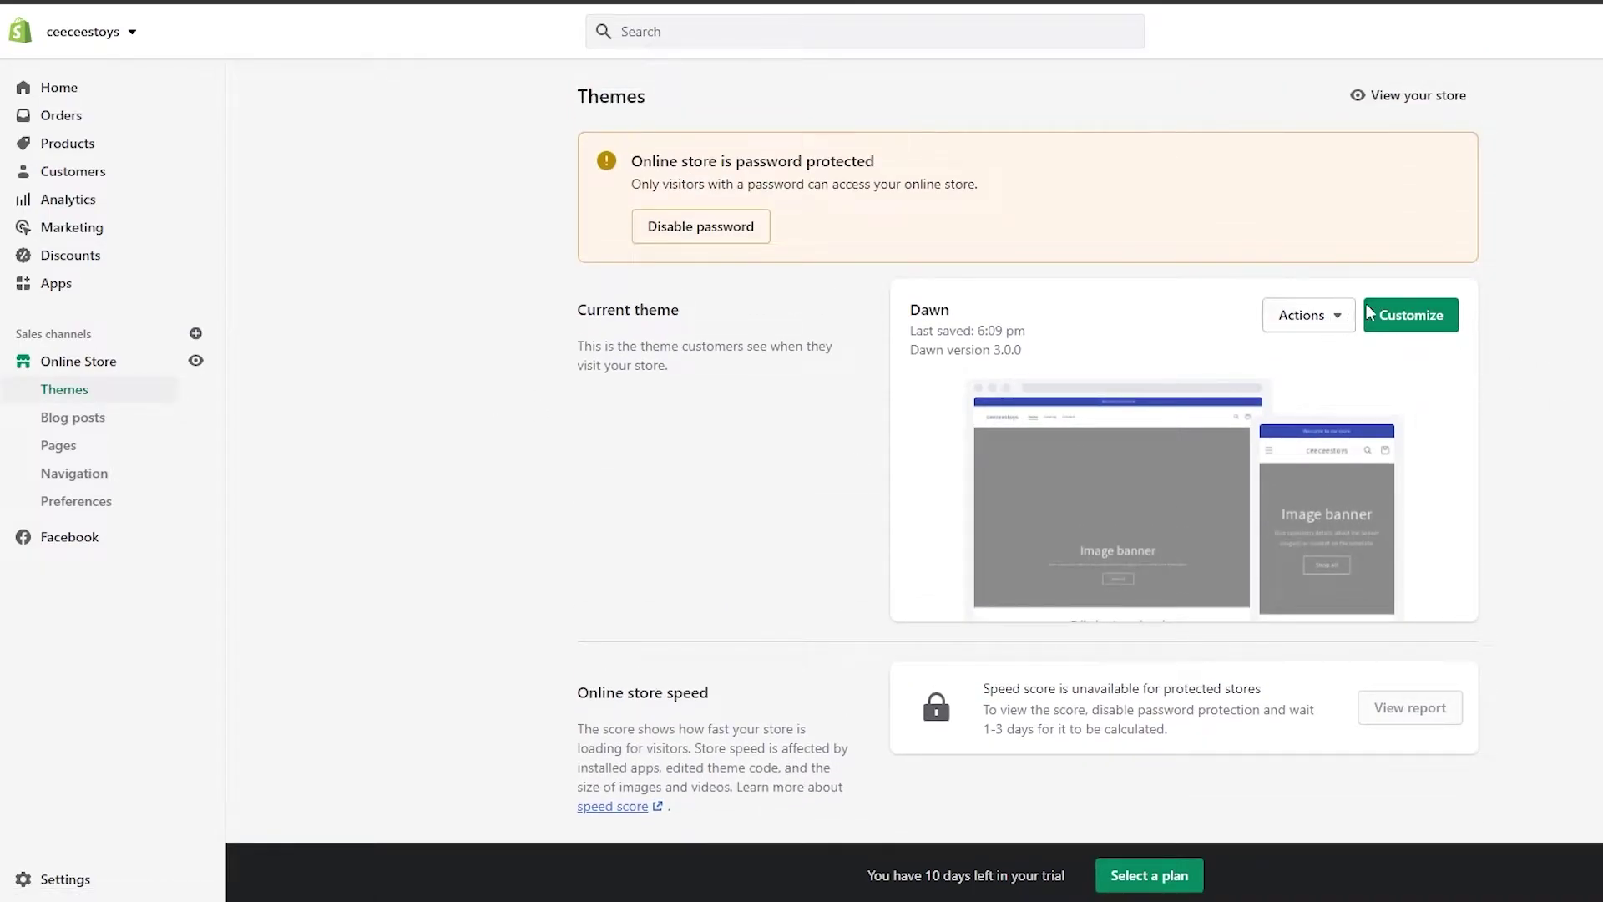
left_click(1327, 316)
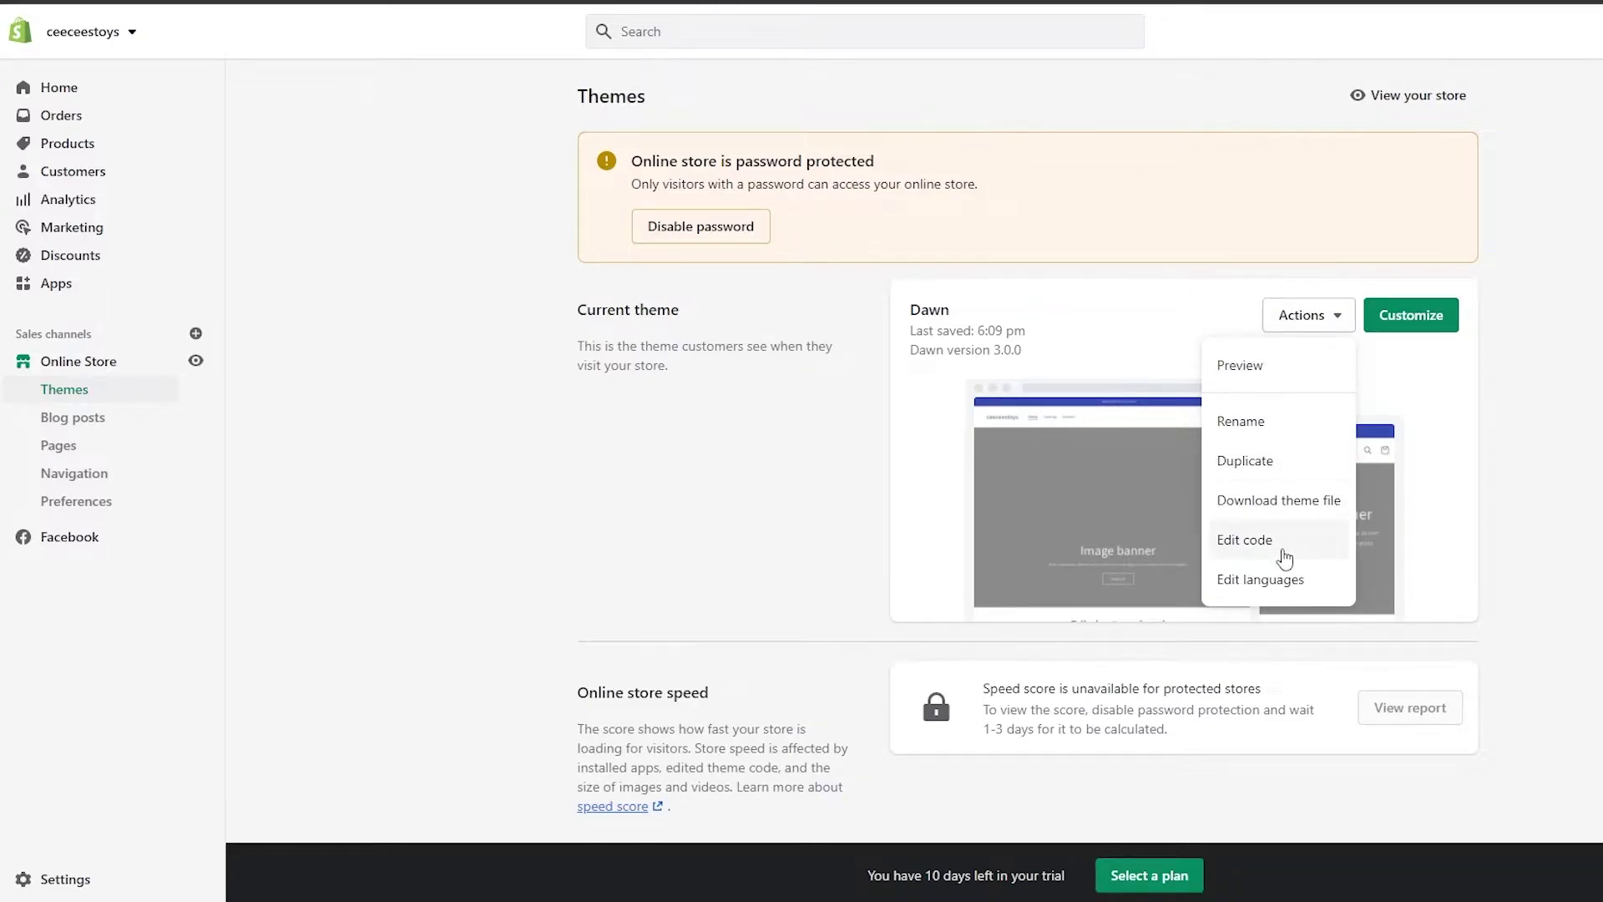
left_click(1420, 349)
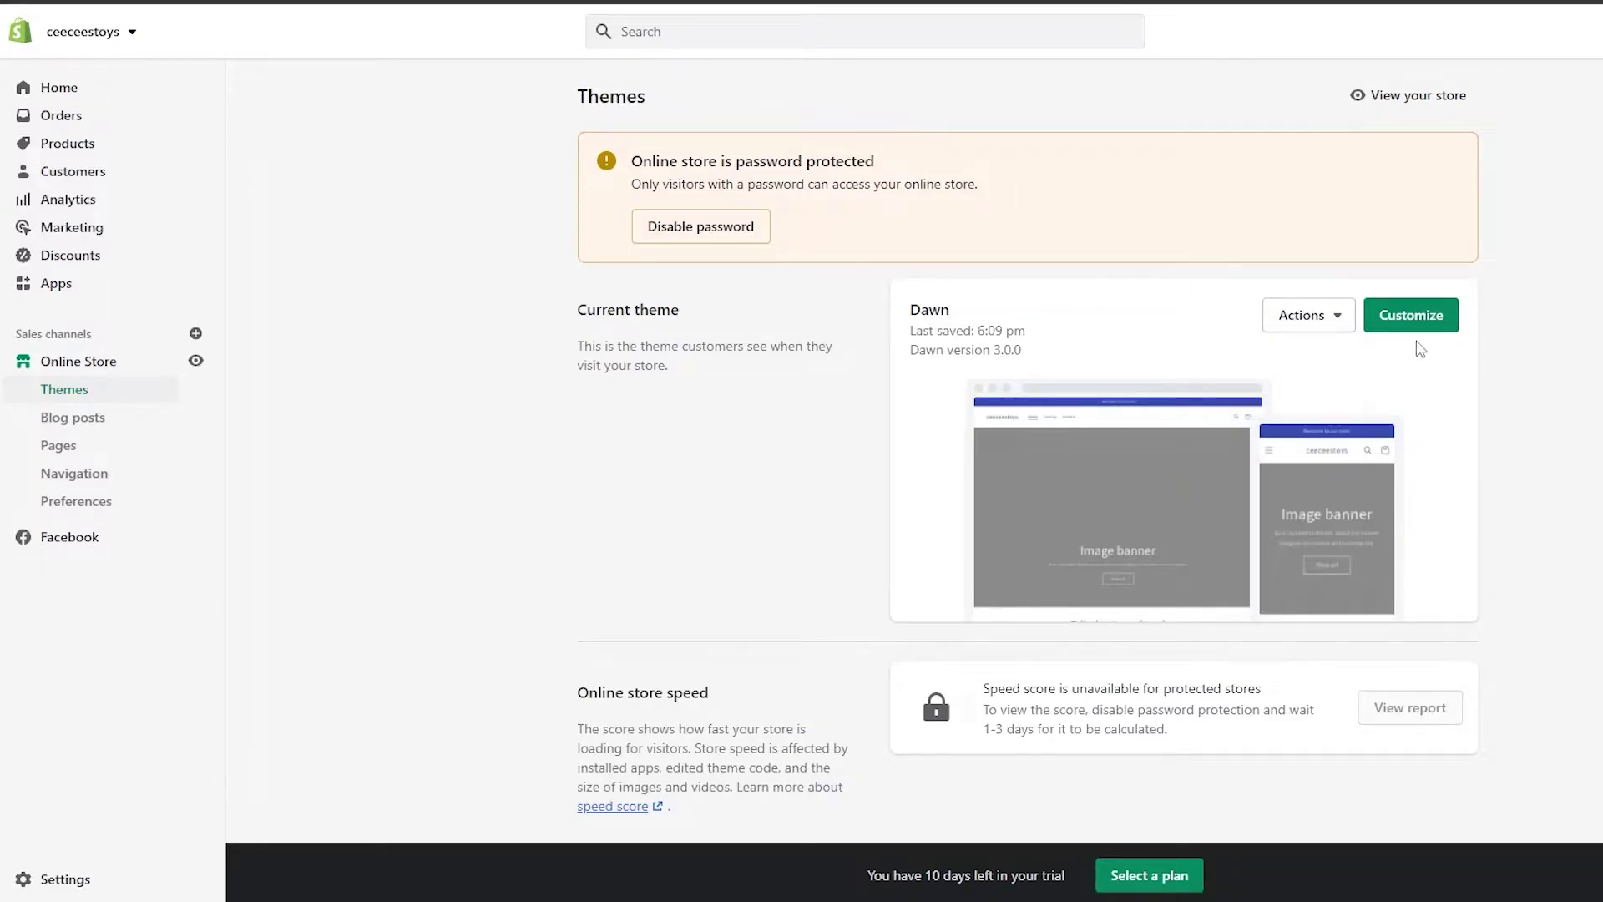
Step: Customize Dawn and scroll the Home page template's sections, from Image banner to Footer
left_click(1413, 327)
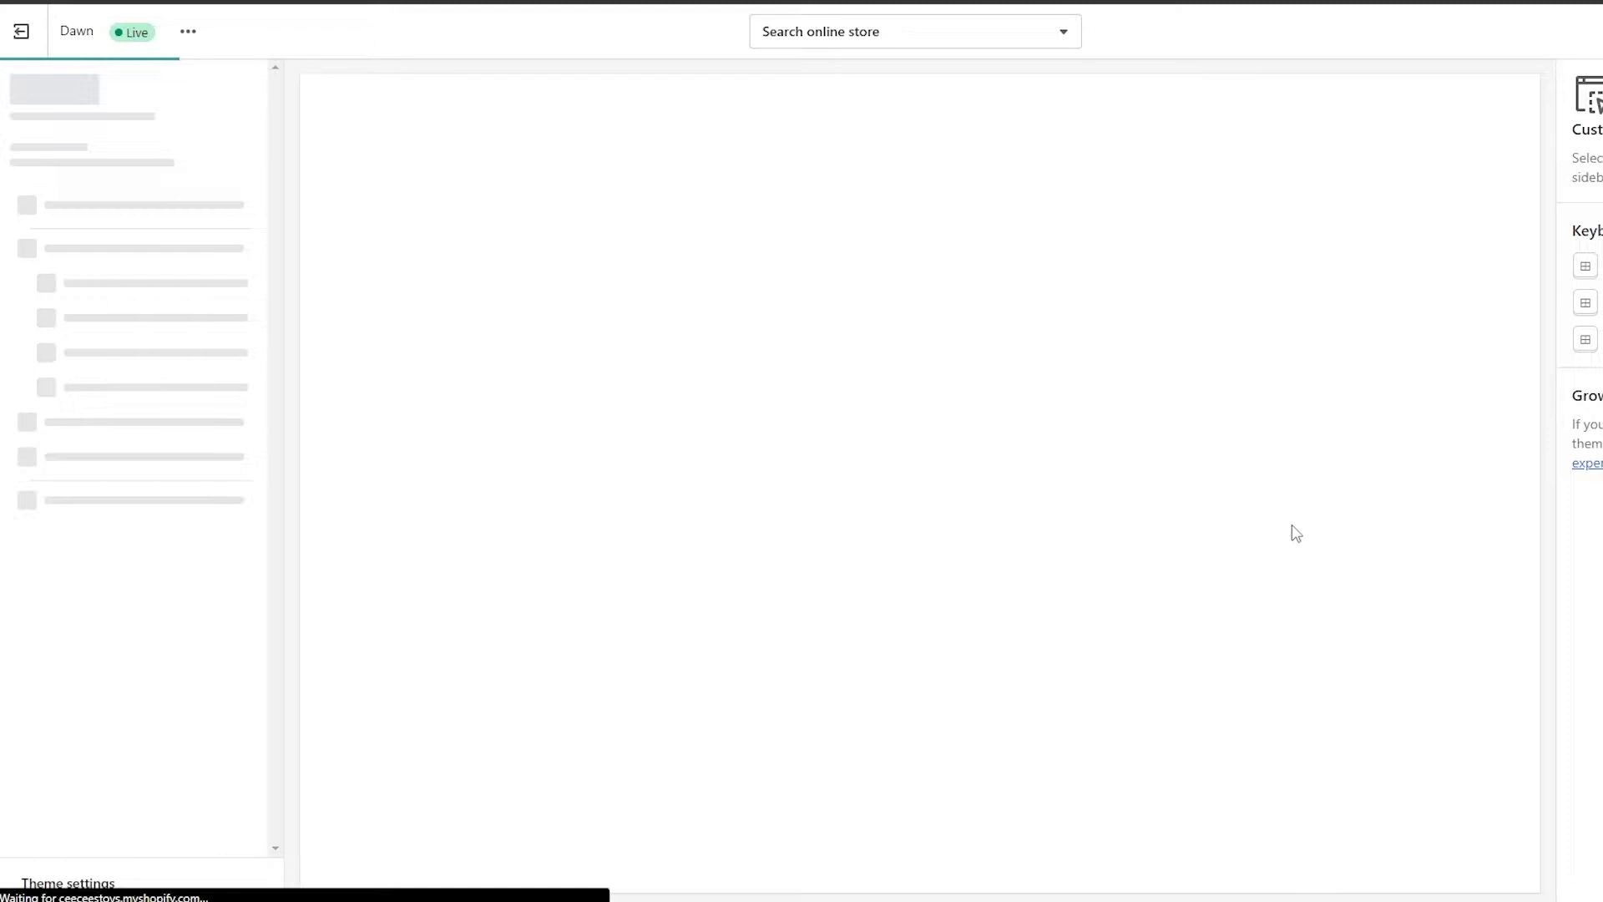
scroll(673, 392, "down", 6)
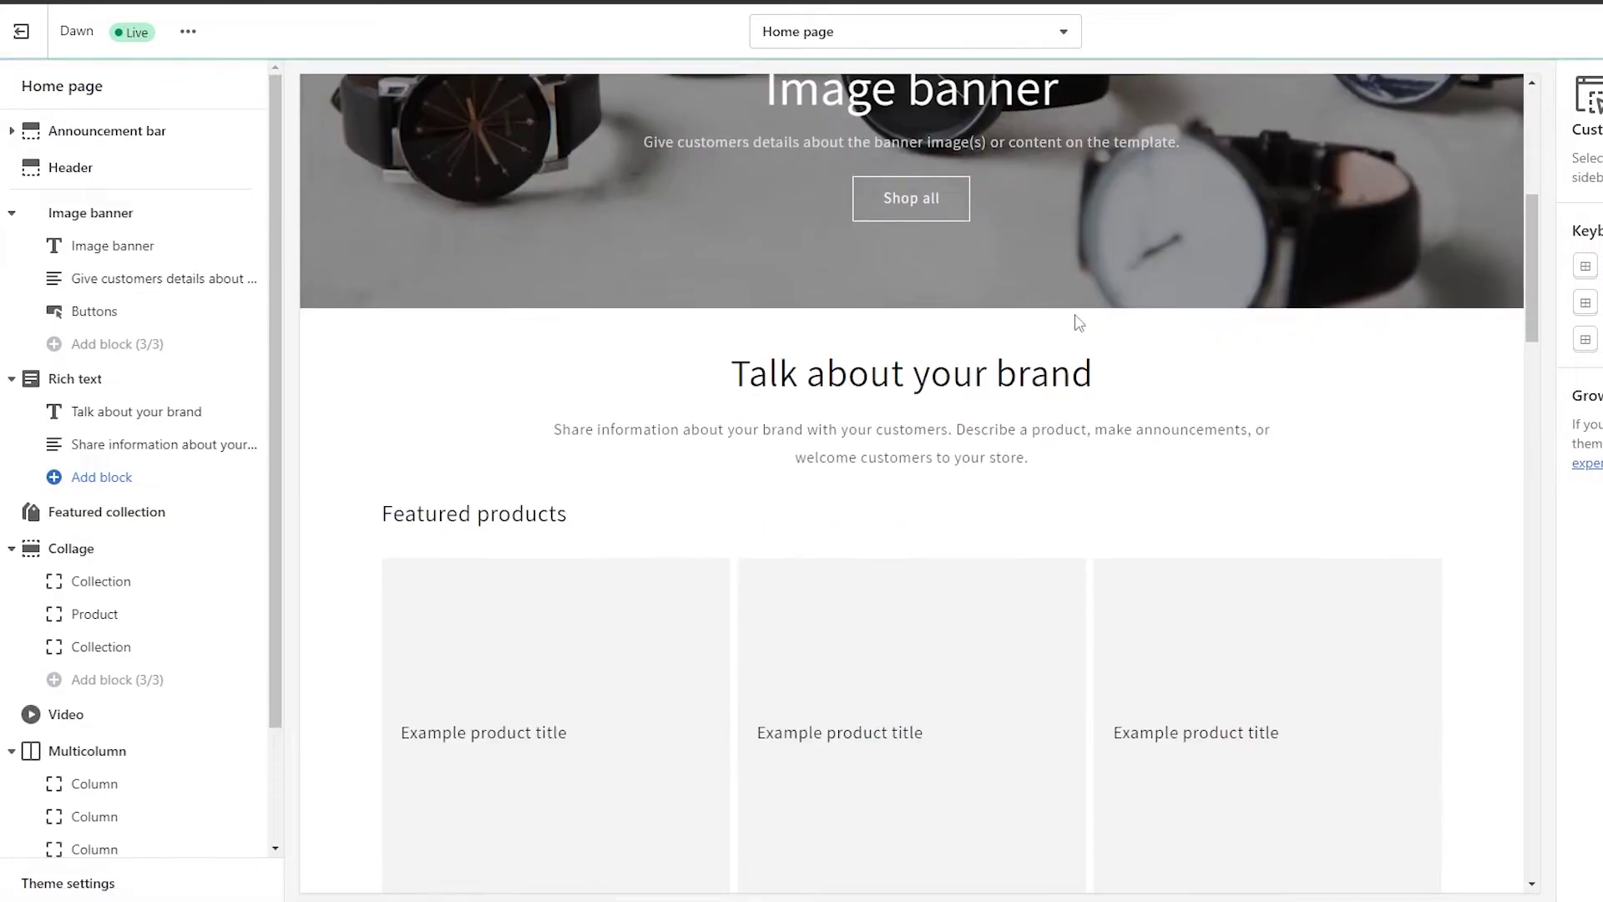
scroll(952, 434, "up", 6)
scroll(779, 518, "down", 1)
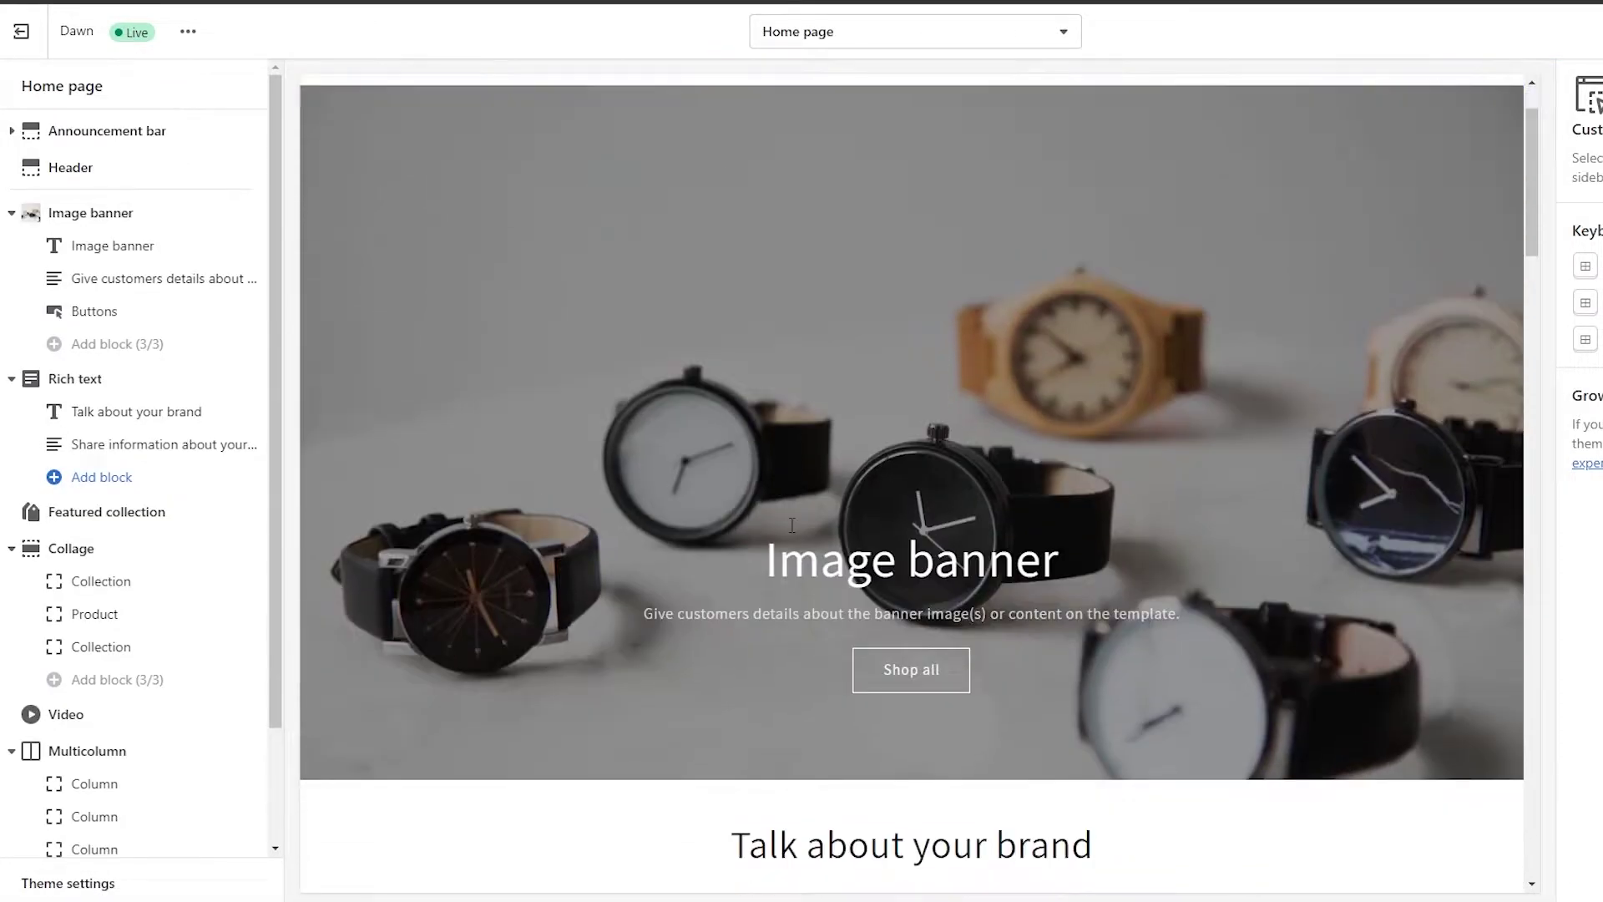
scroll(792, 524, "down", 5)
scroll(1184, 313, "up", 3)
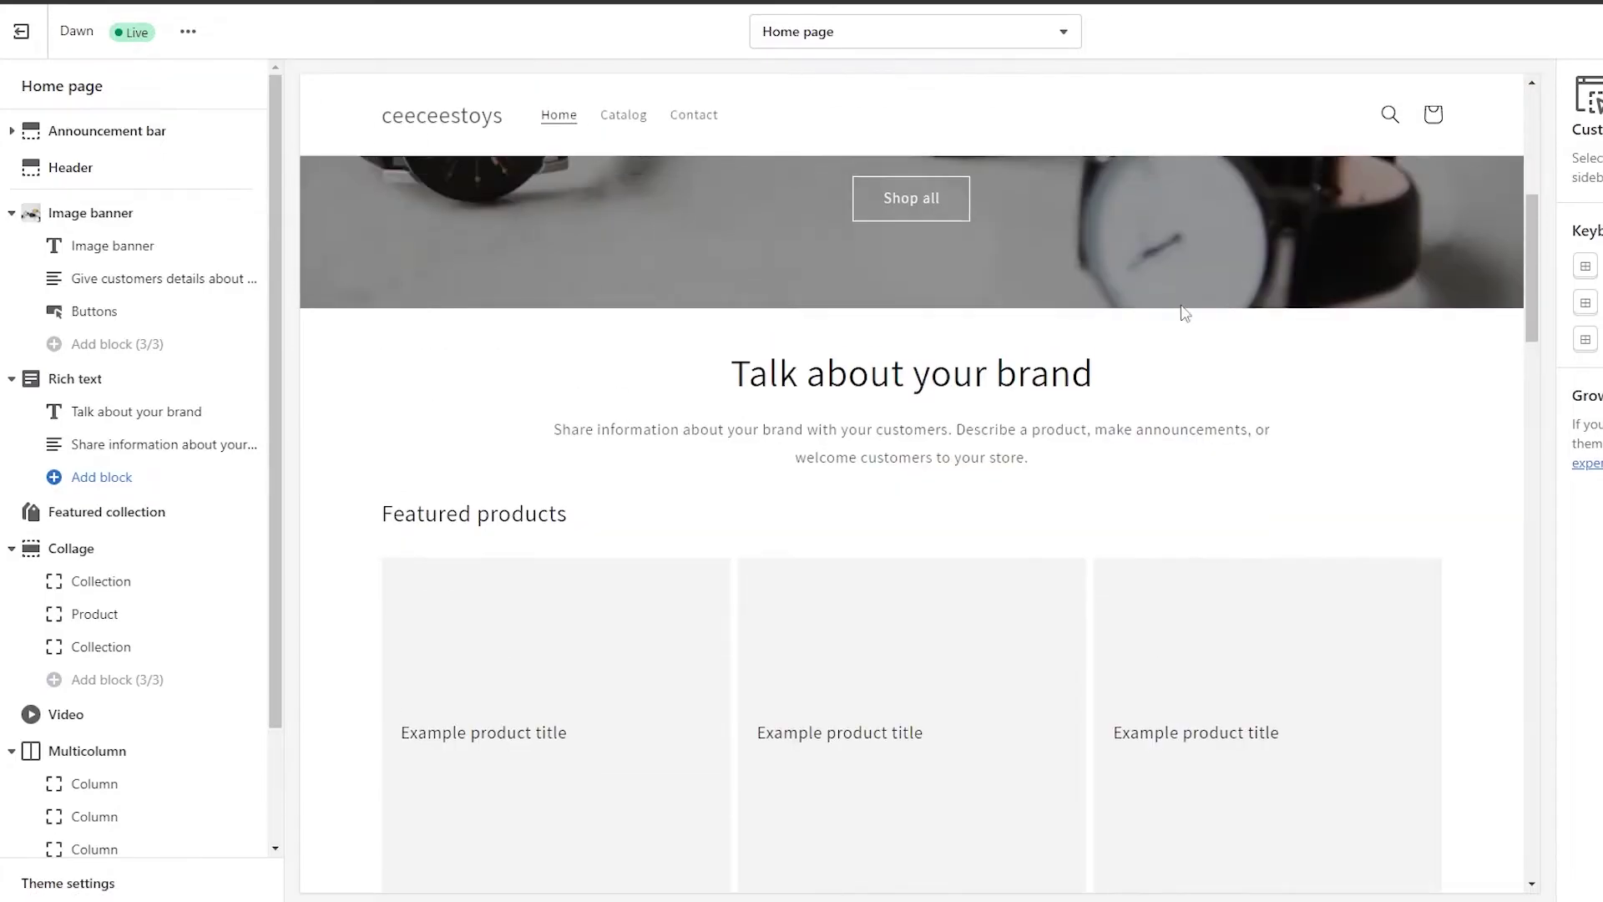
scroll(952, 460, "up", 6)
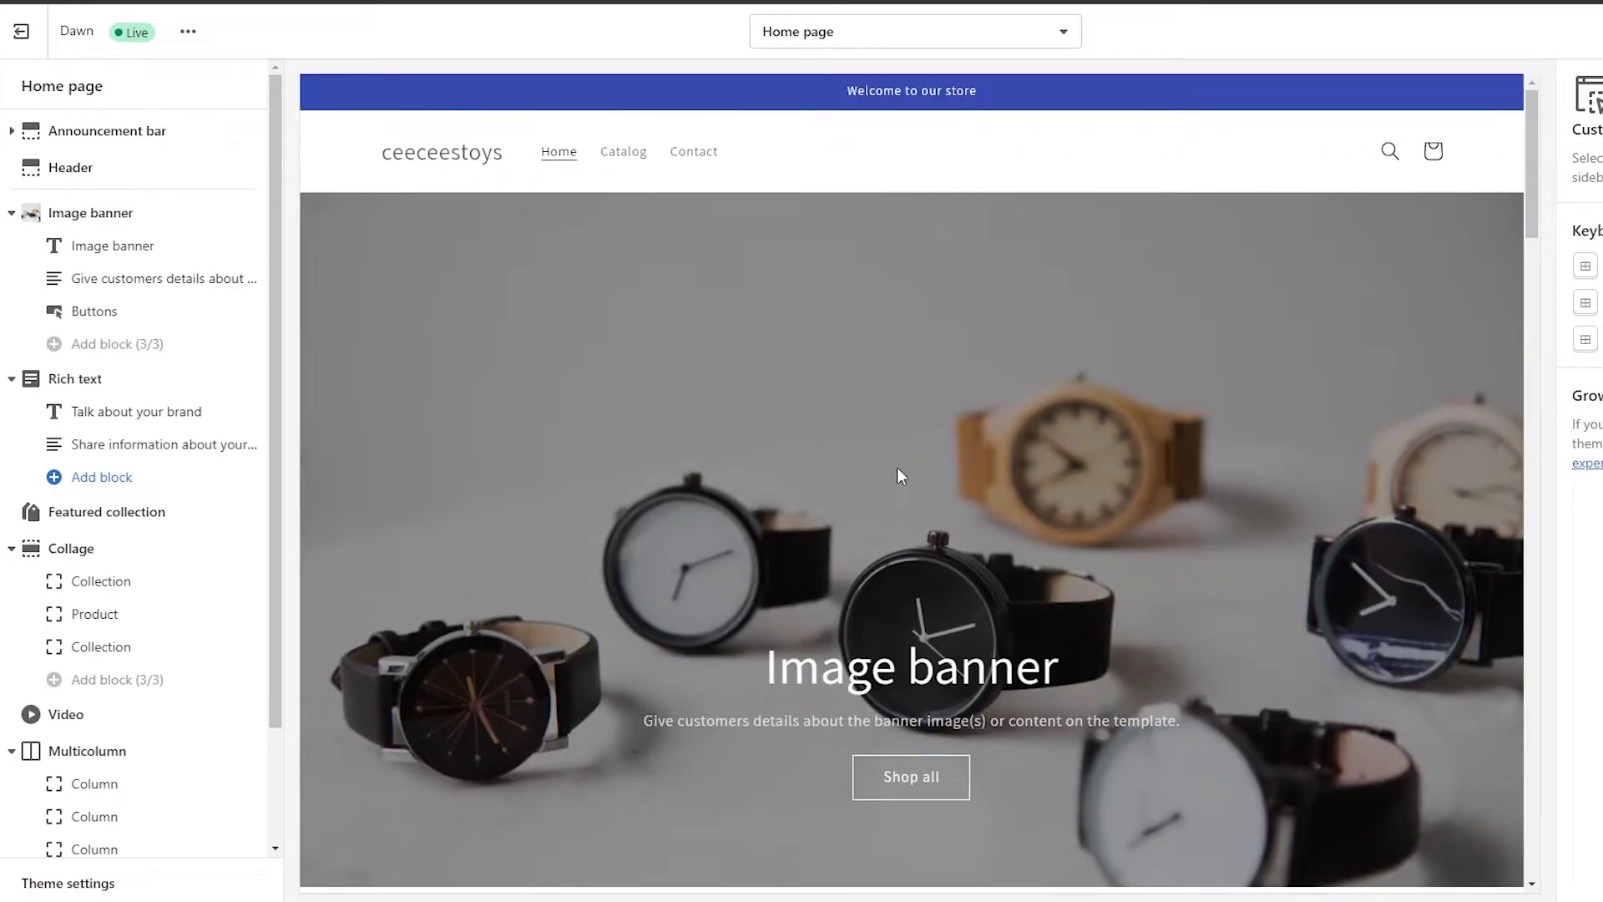
scroll(899, 473, "down", 3)
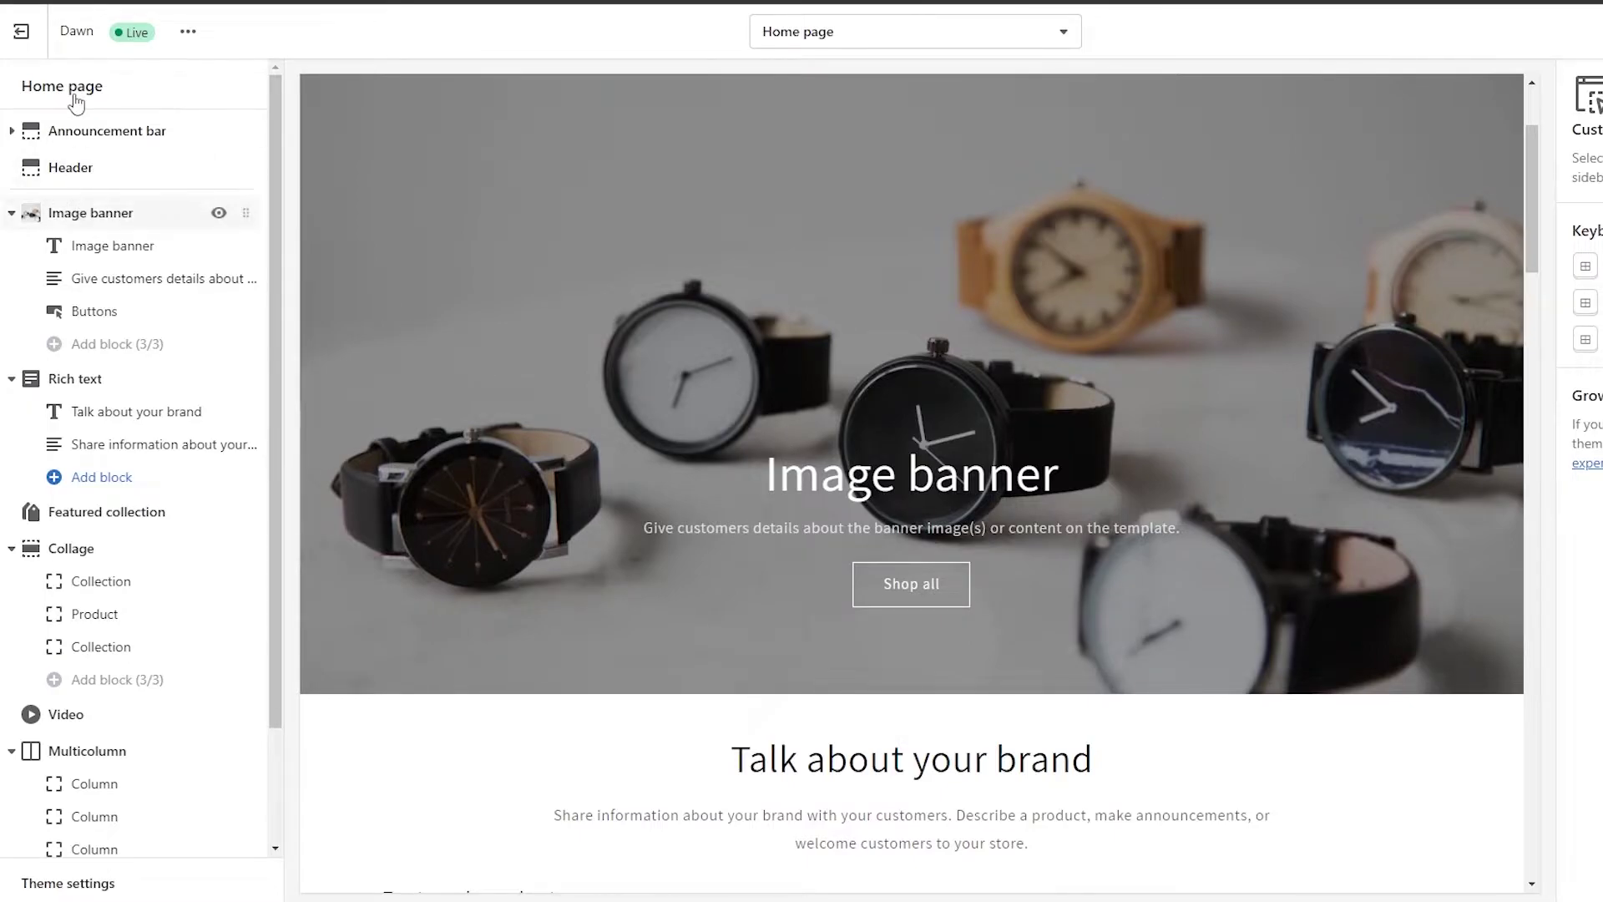
scroll(134, 184, "down", 3)
scroll(163, 259, "up", 3)
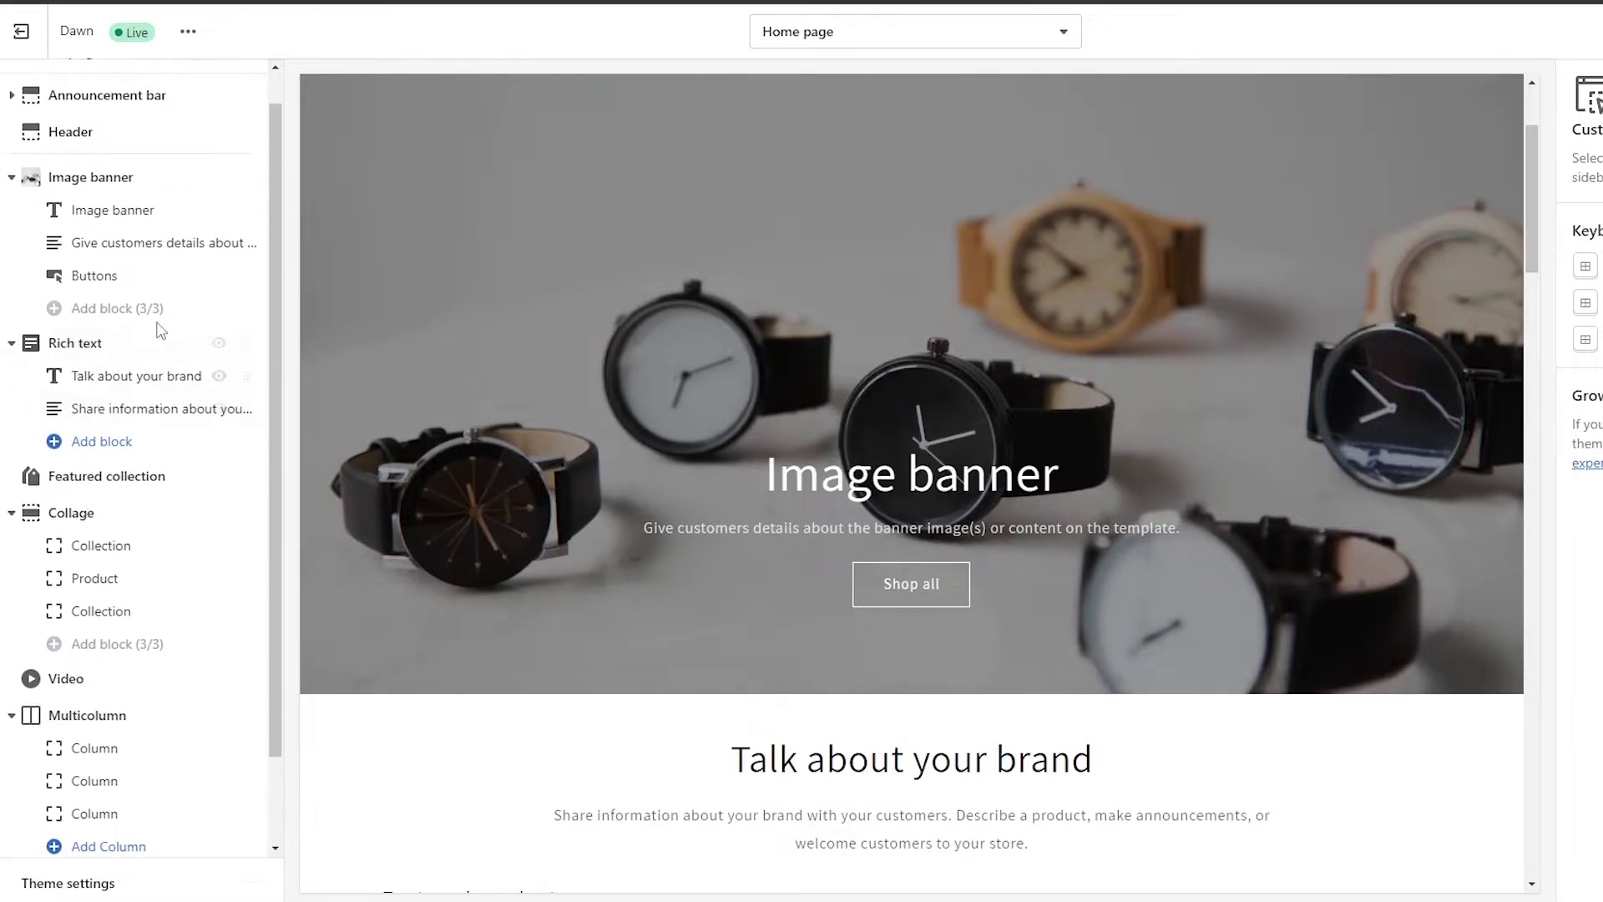
scroll(151, 315, "down", 3)
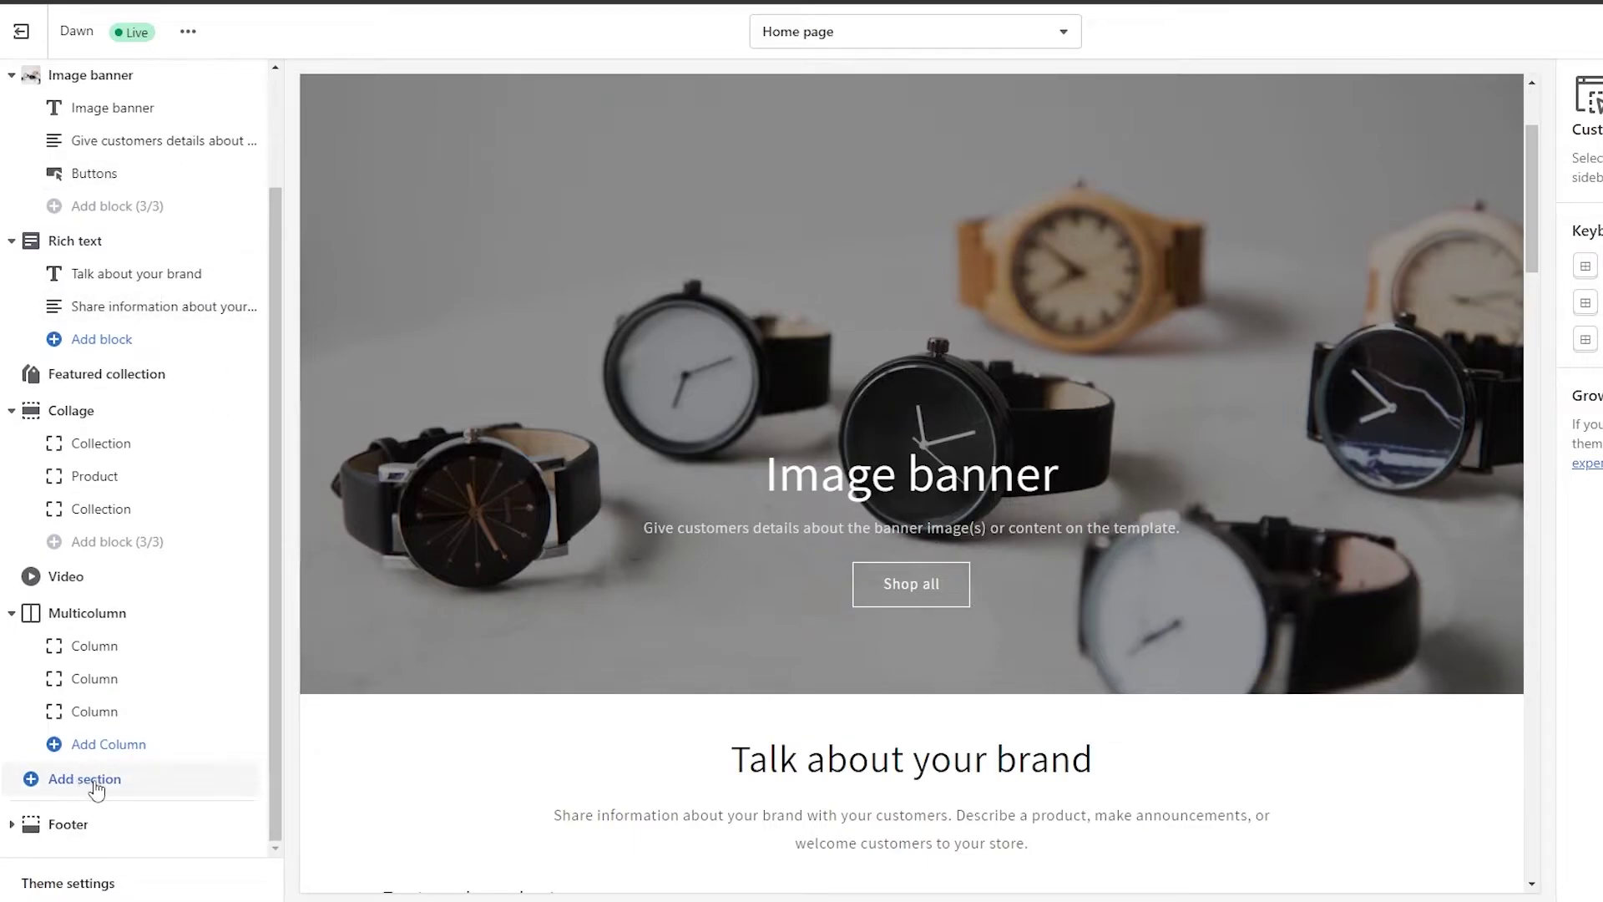
Step: Browse the full list of addable Dawn sections, then close the picker without adding one
left_click(84, 779)
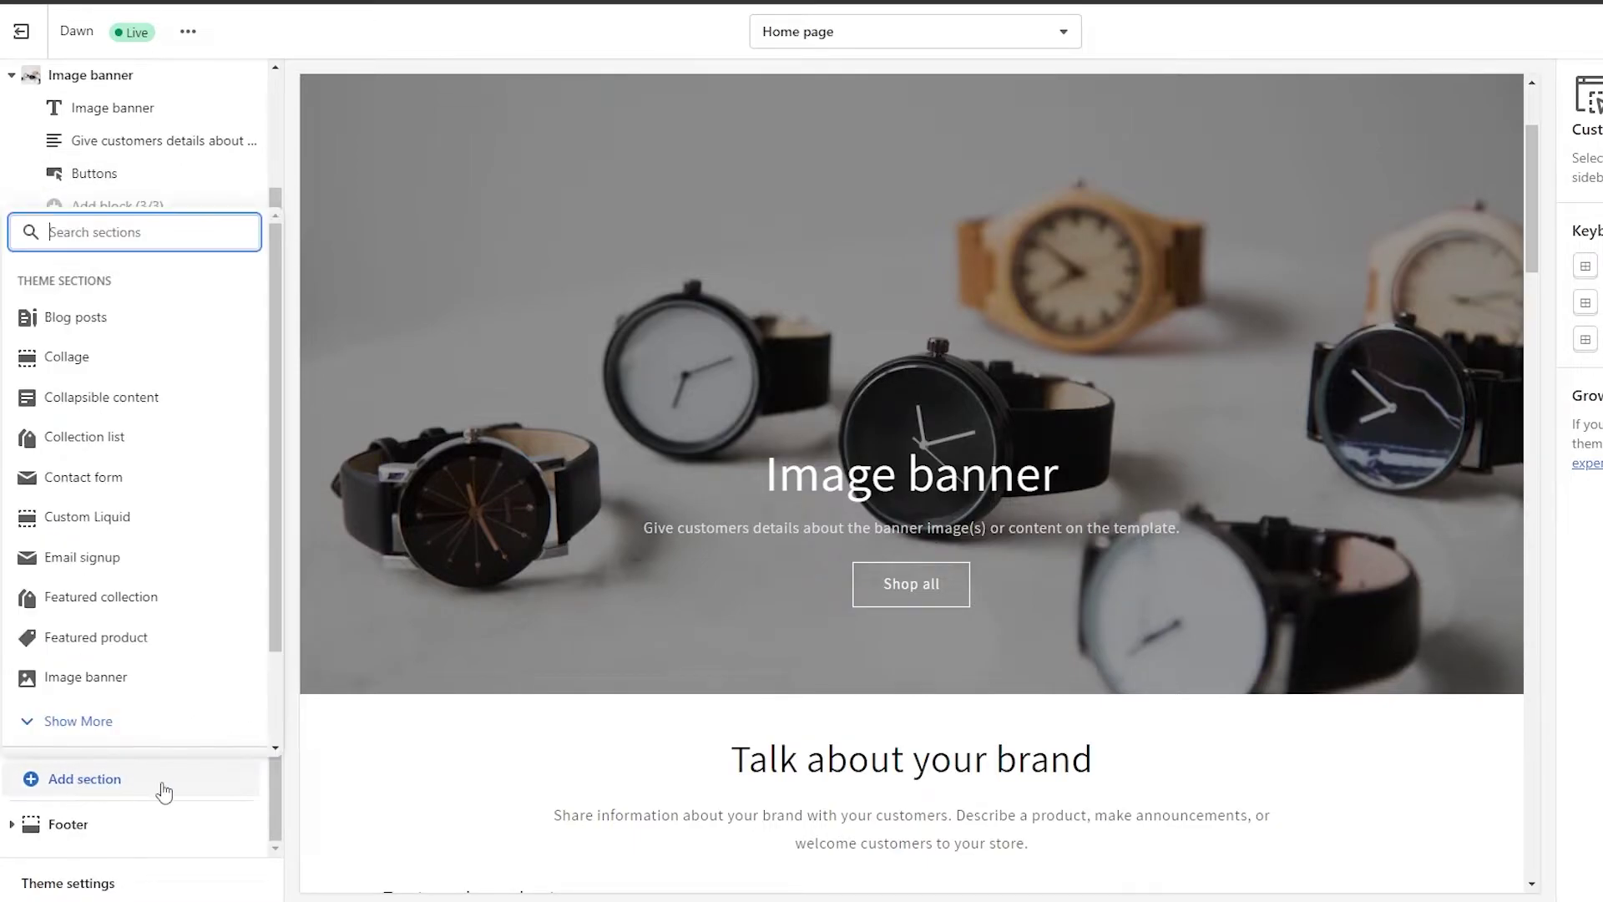
scroll(147, 669, "down", 2)
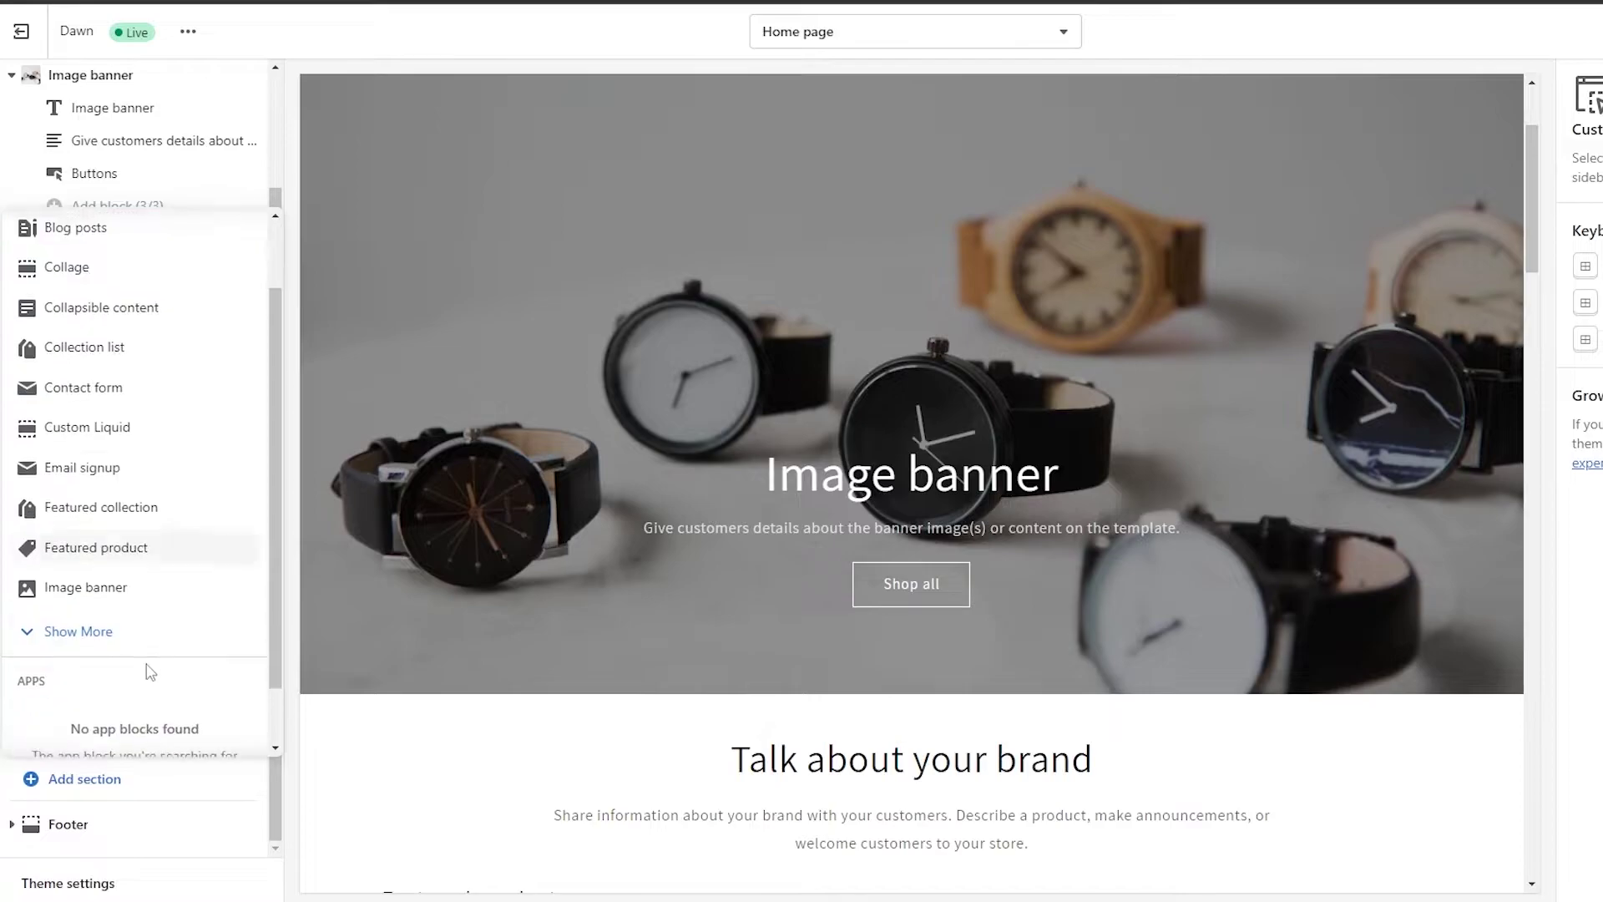
scroll(143, 669, "up", 2)
scroll(158, 658, "down", 3)
scroll(158, 658, "up", 3)
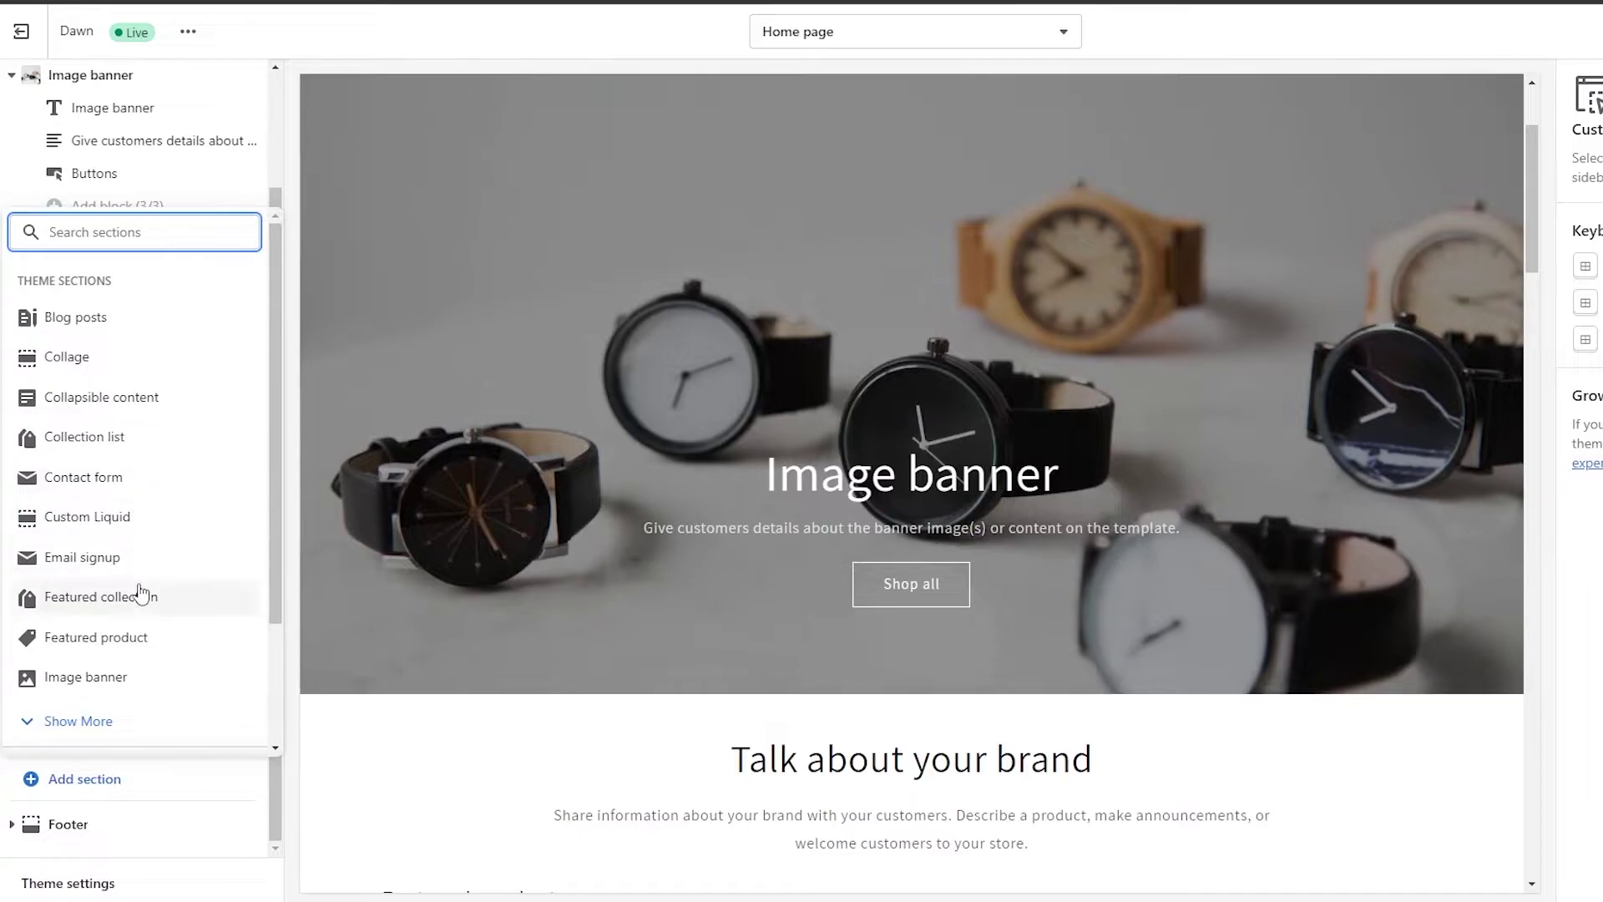
scroll(189, 601, "down", 1)
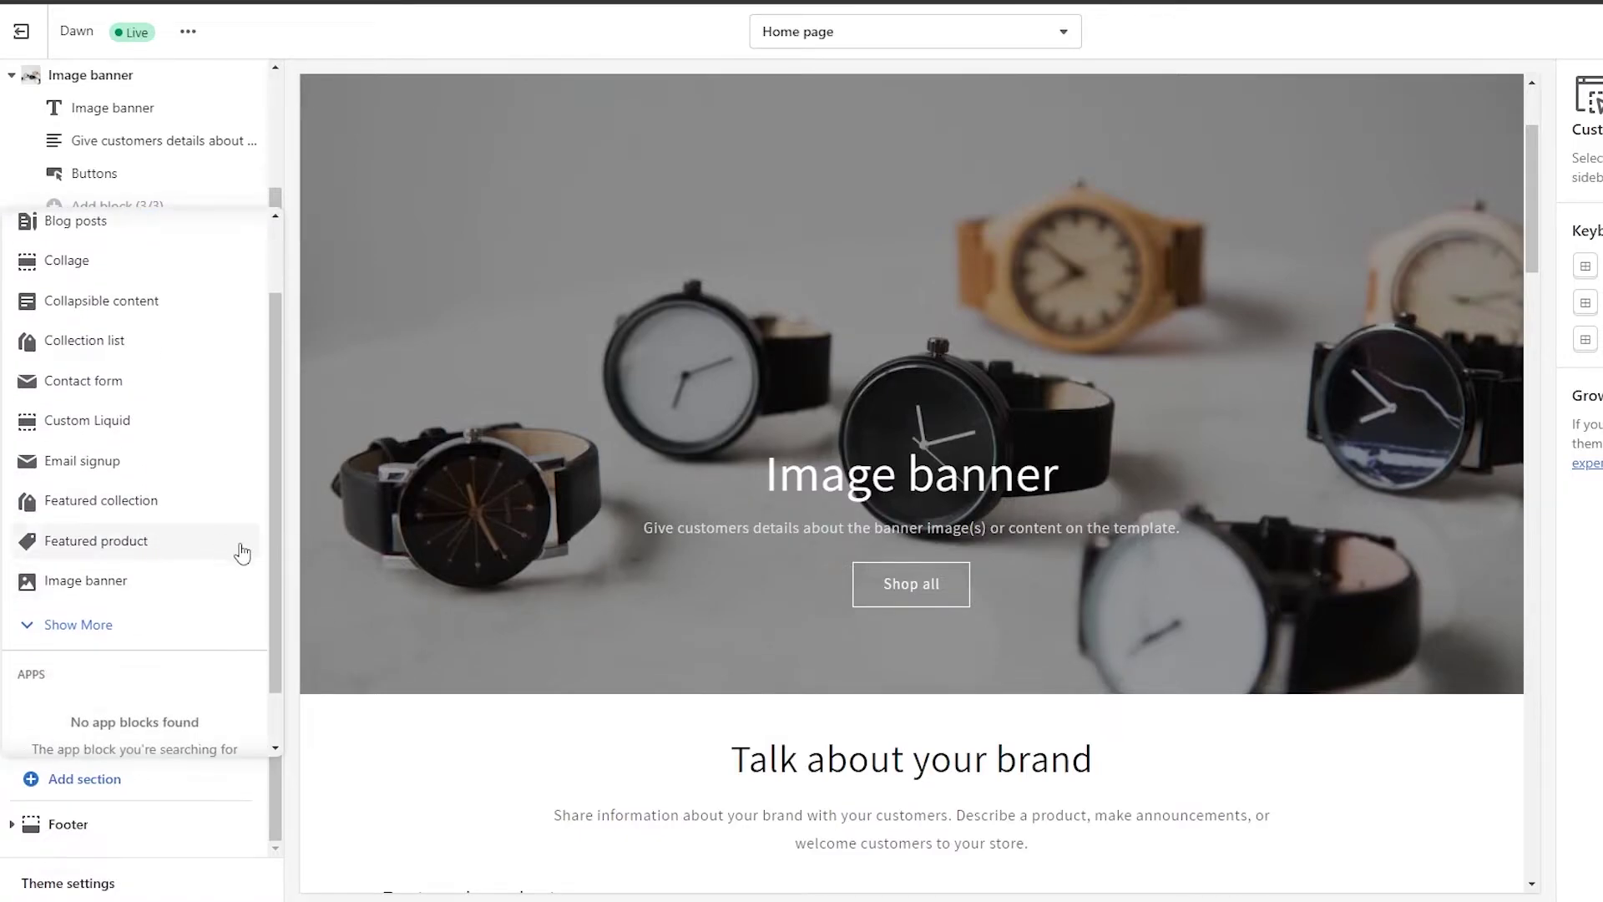
left_click(87, 633)
scroll(125, 618, "down", 1)
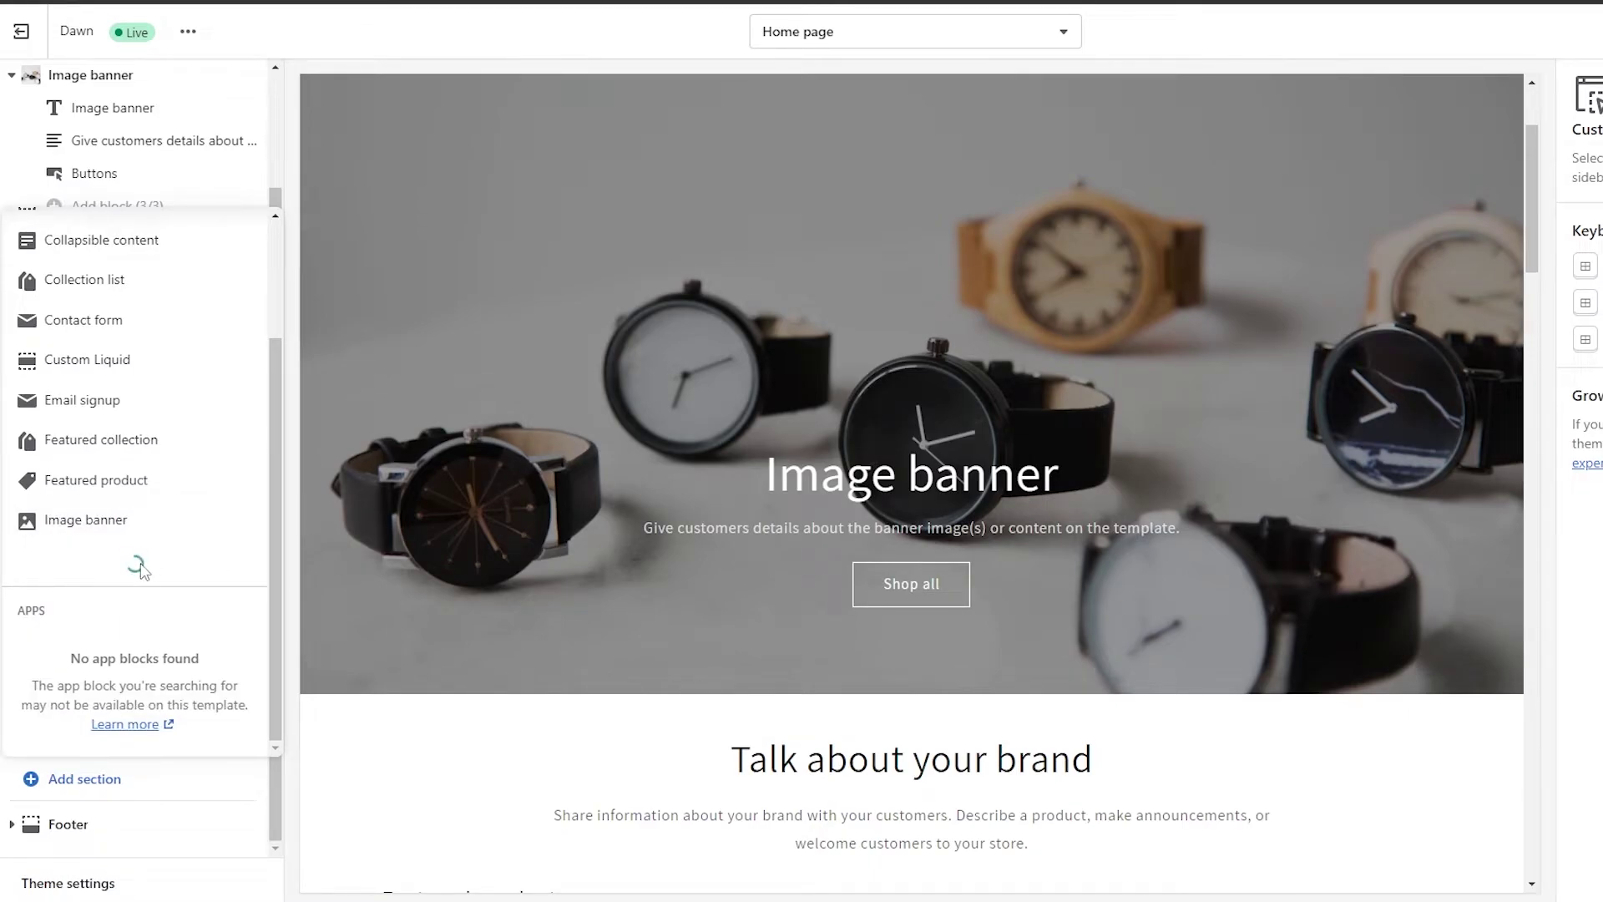
scroll(142, 568, "down", 2)
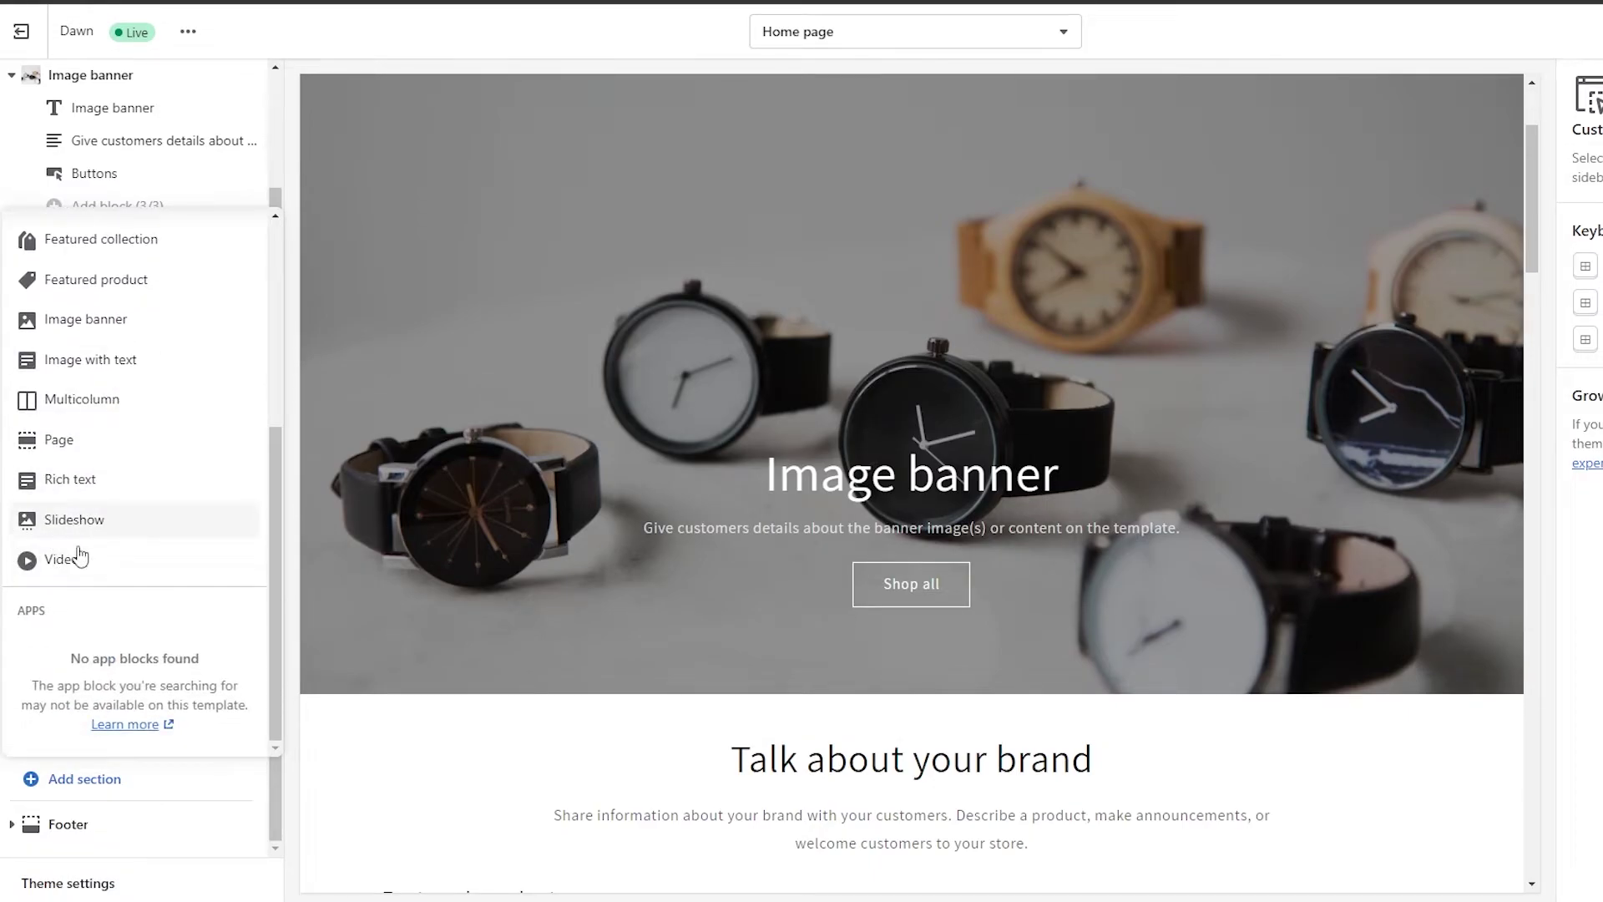
scroll(138, 652, "up", 5)
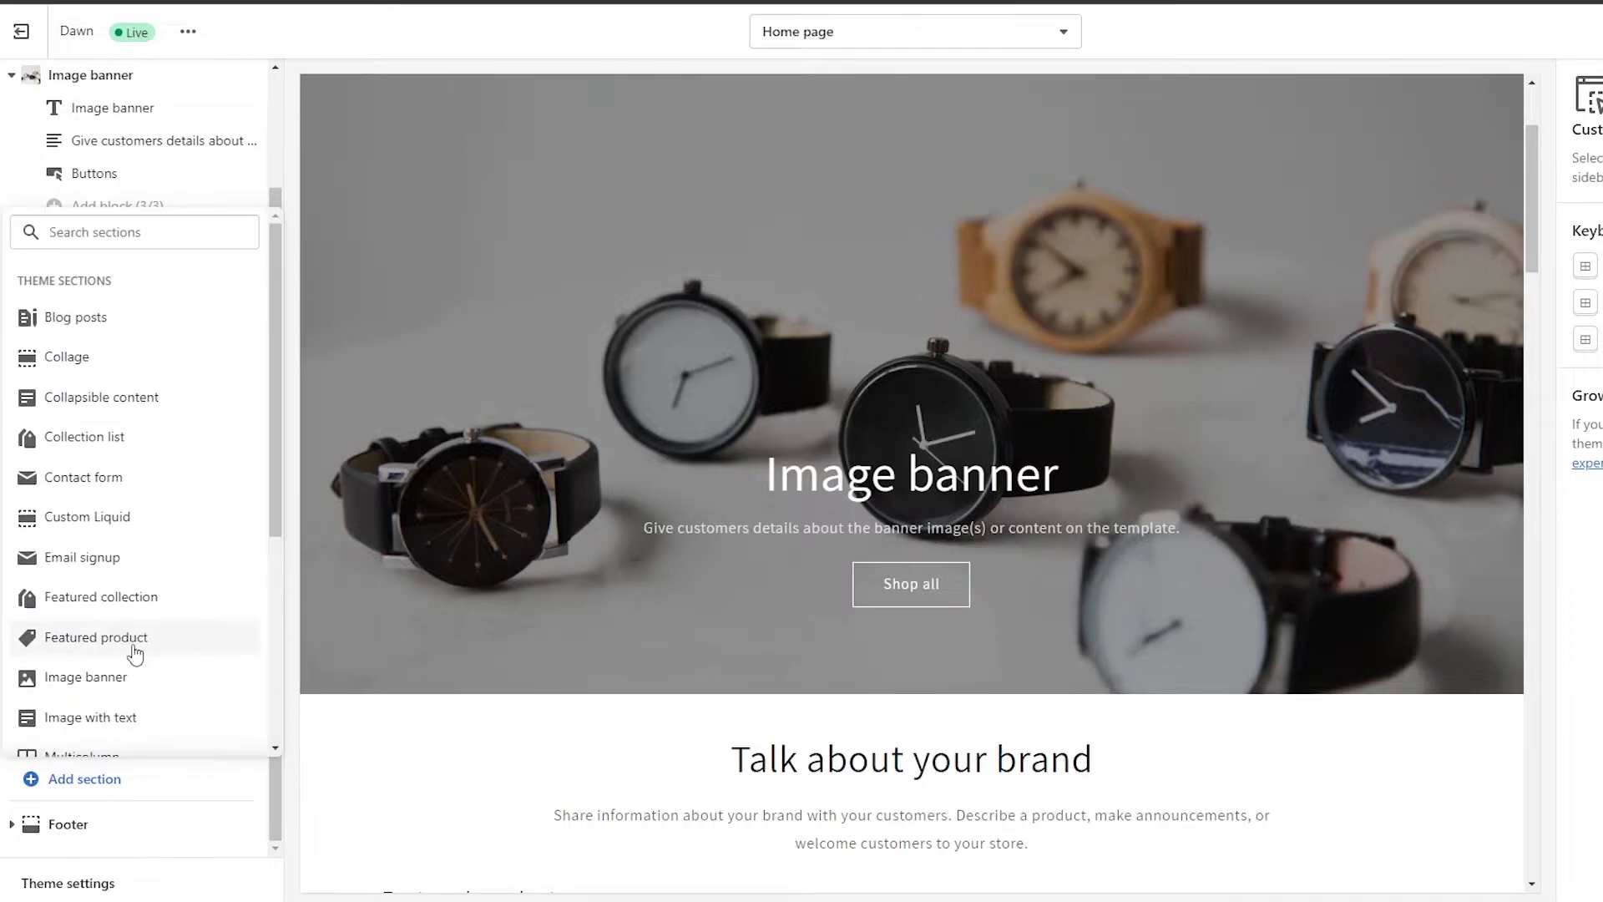
left_click(236, 751)
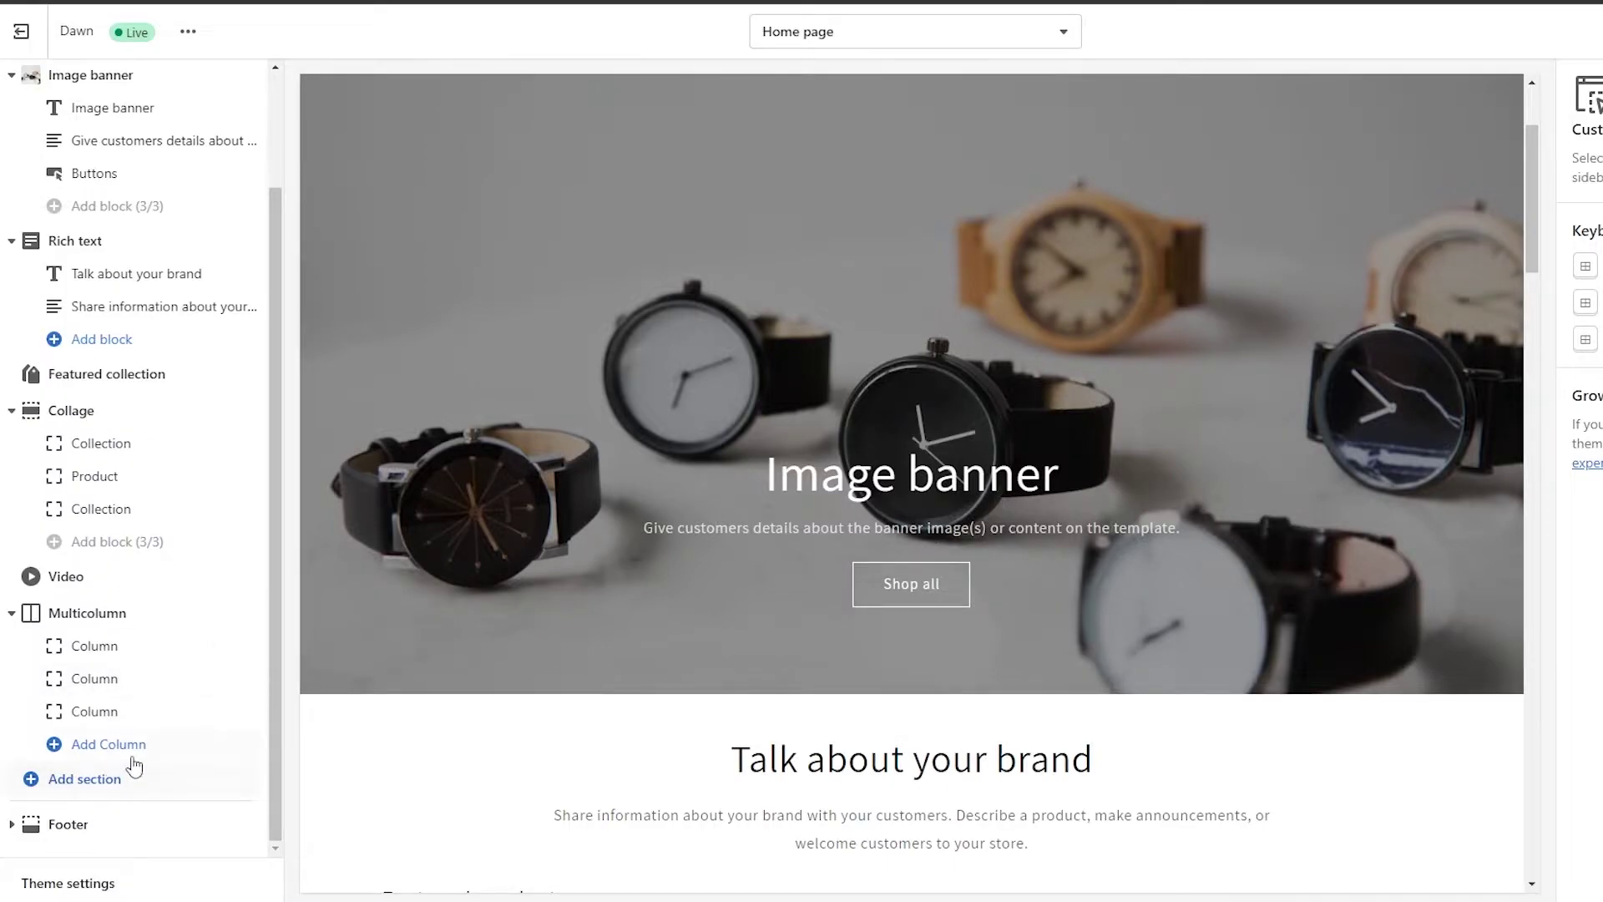
Step: Reopen the Add section list and scroll through the theme sections
left_click(79, 787)
scroll(142, 719, "down", 5)
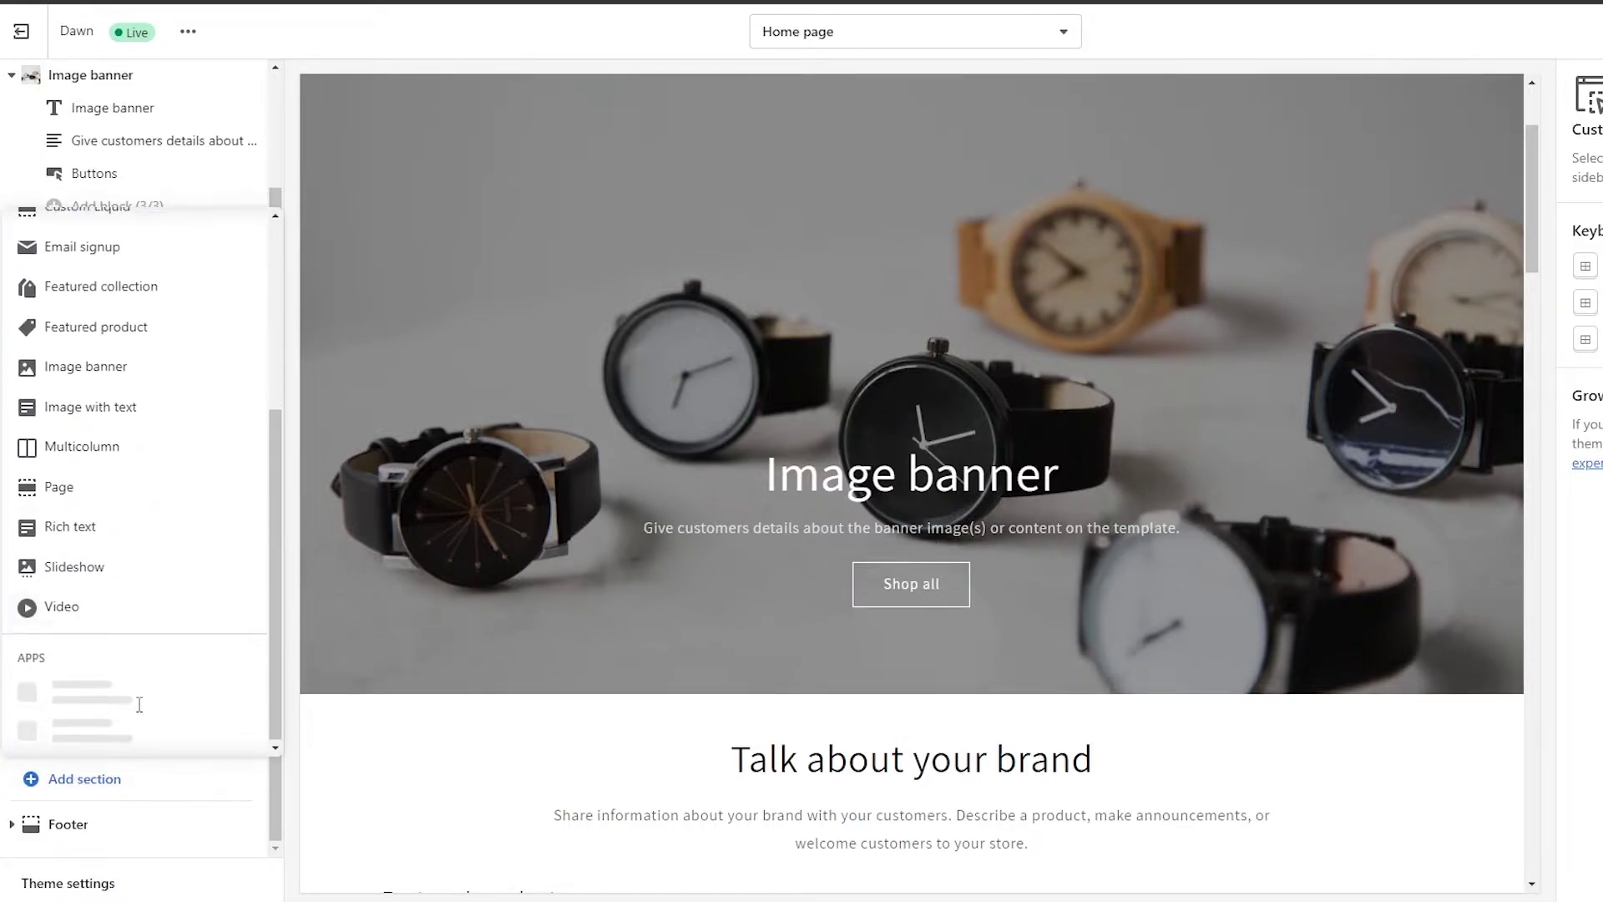
scroll(109, 585, "up", 3)
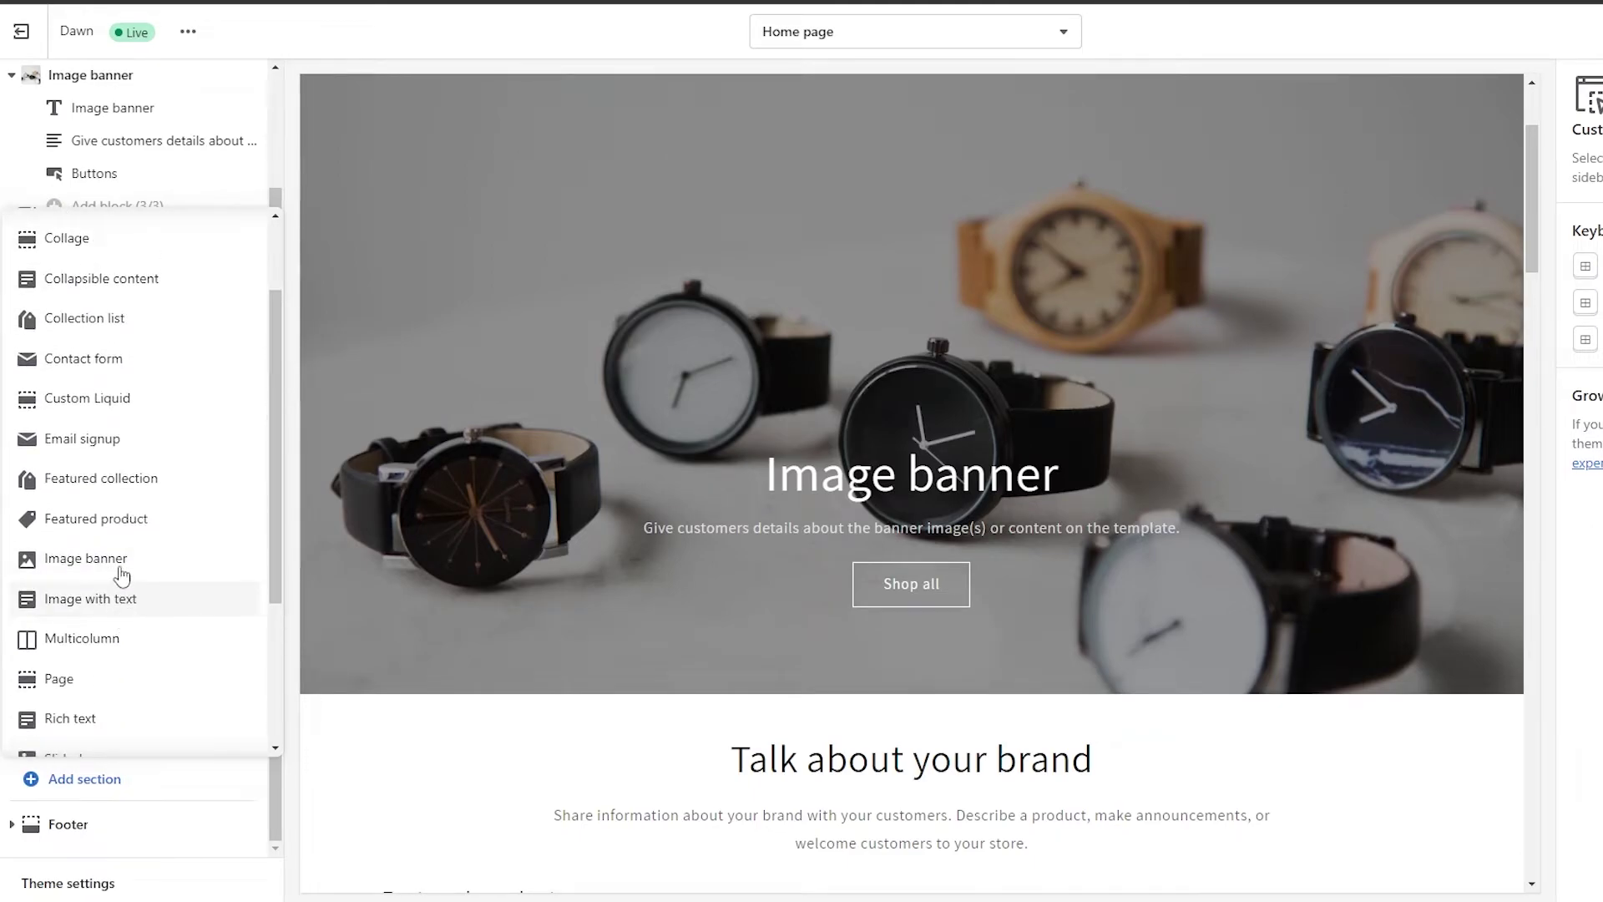
scroll(113, 668, "down", 3)
scroll(125, 585, "up", 5)
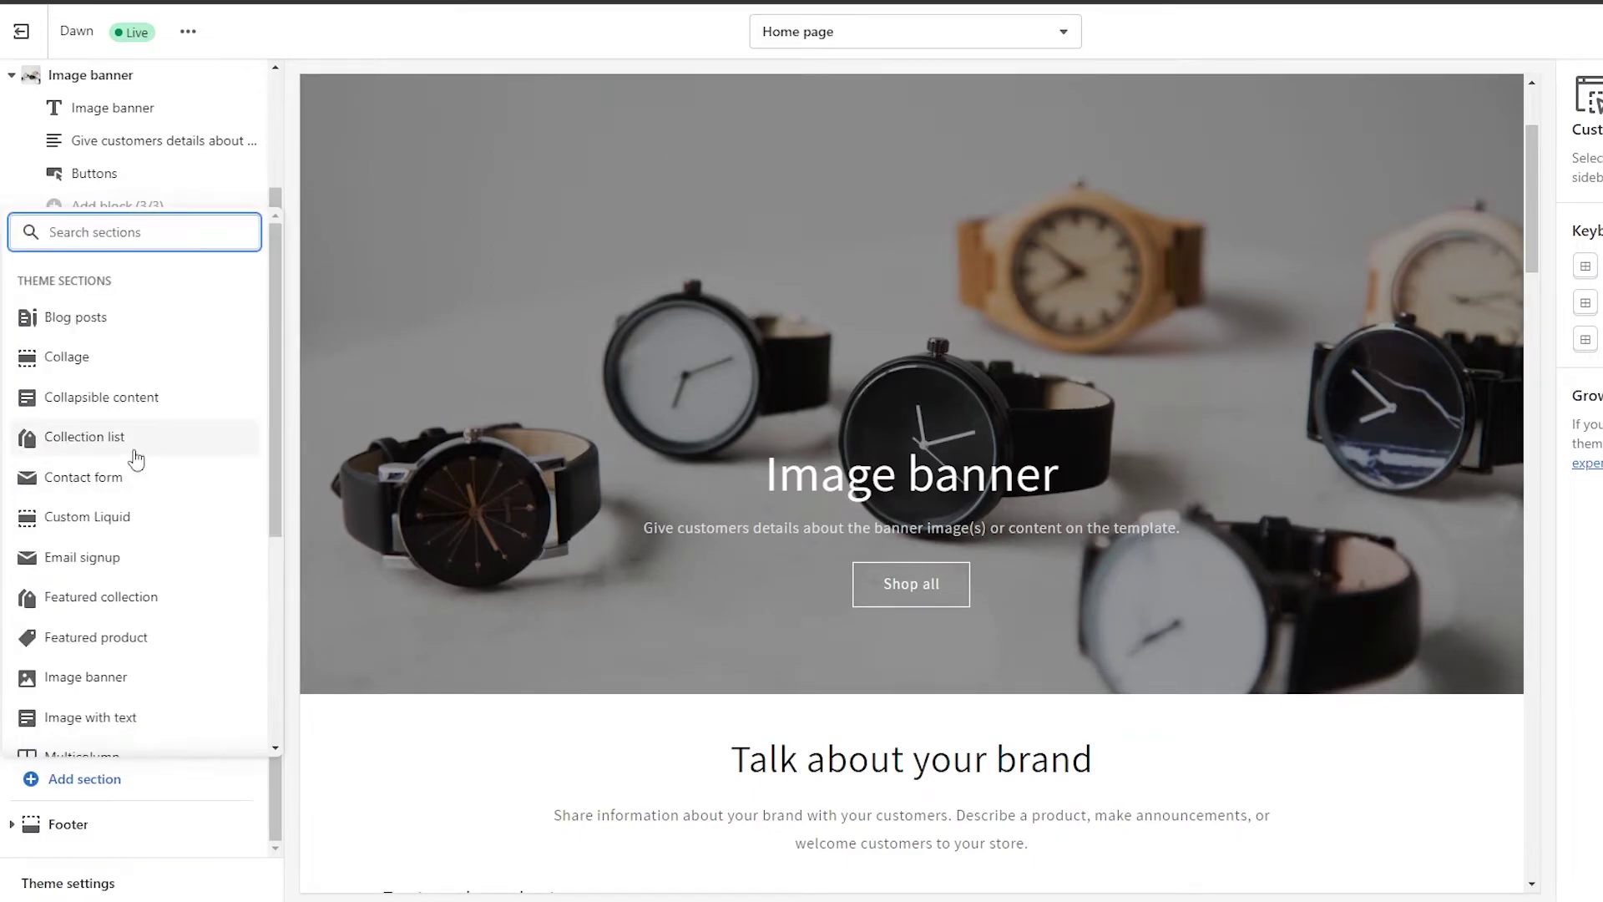
Step: Add a Collection list section below the columns on the Home page
left_click(134, 455)
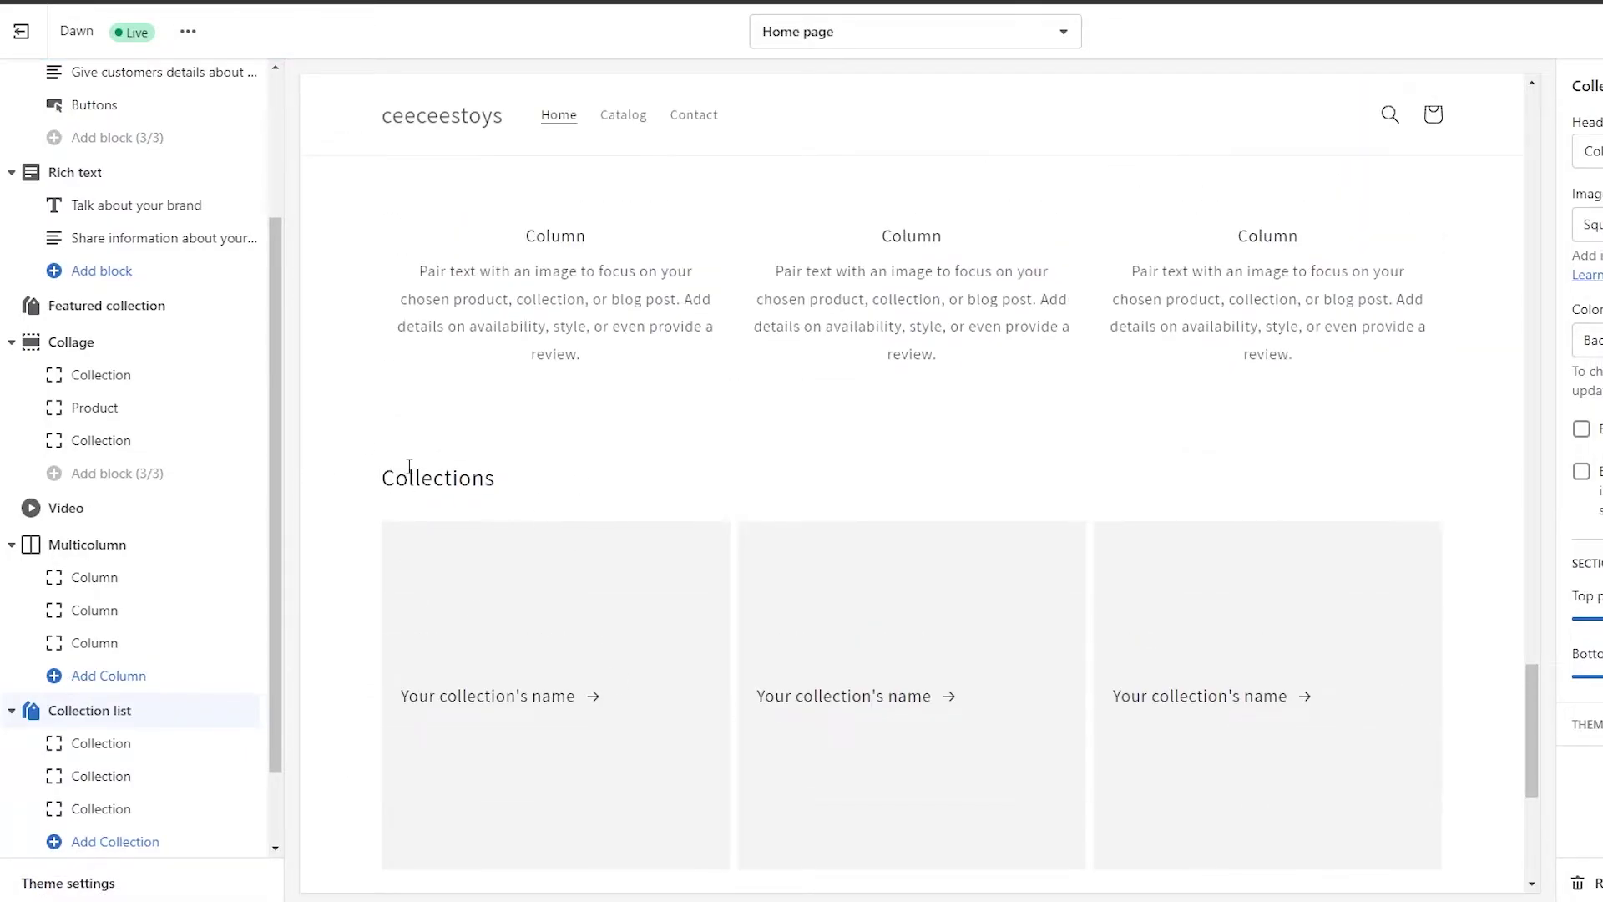
scroll(616, 551, "up", 4)
scroll(78, 476, "down", 2)
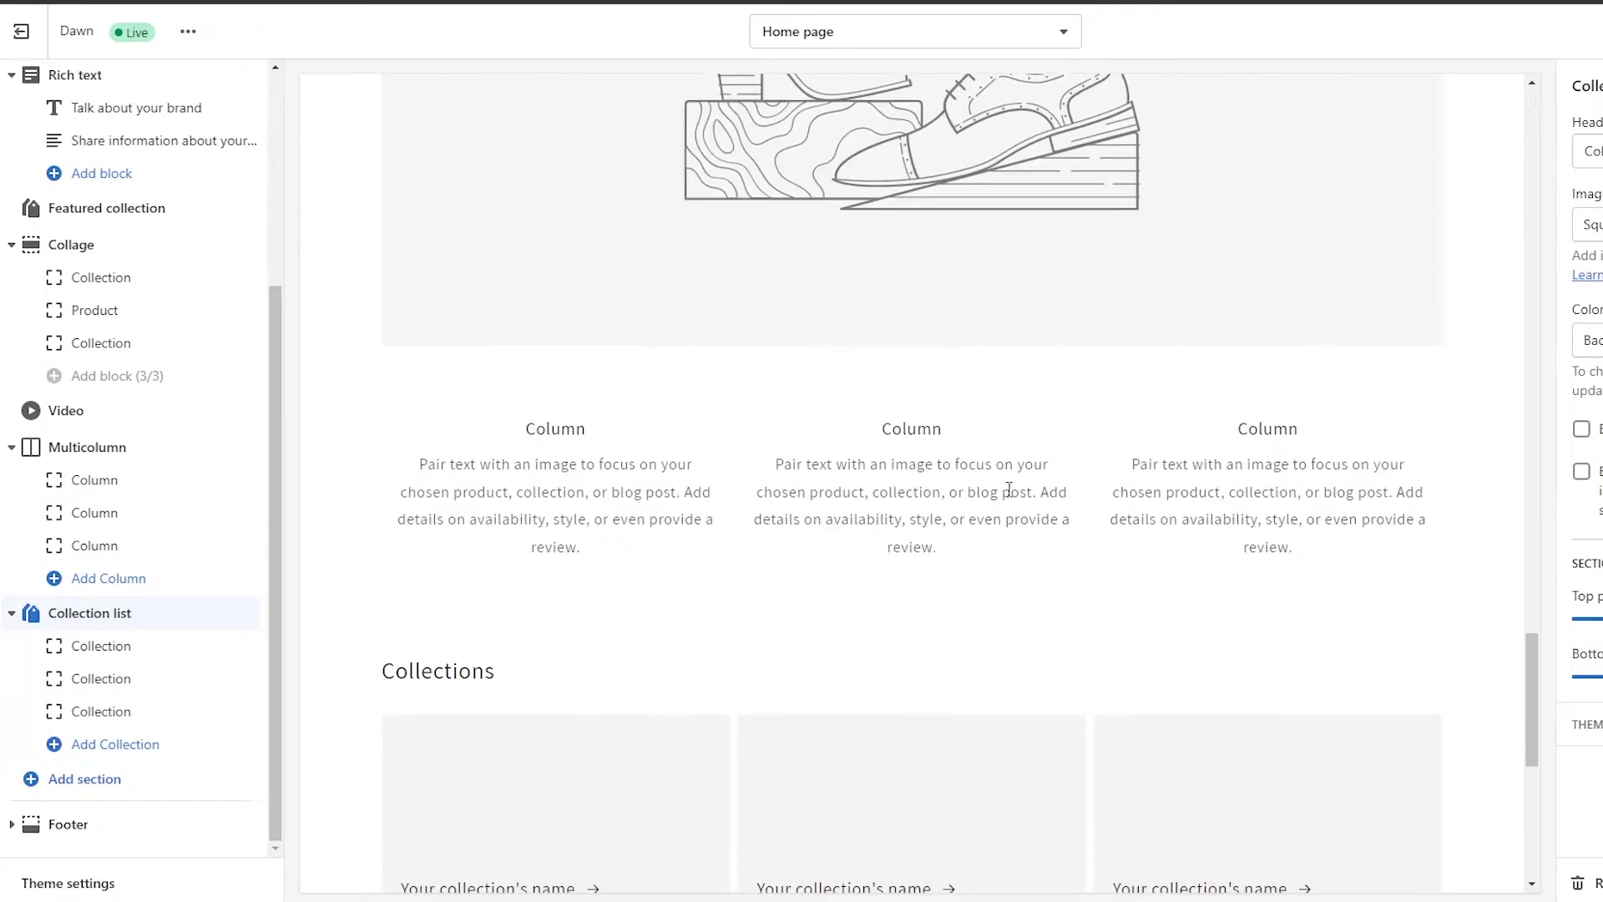
scroll(1108, 560, "down", 7)
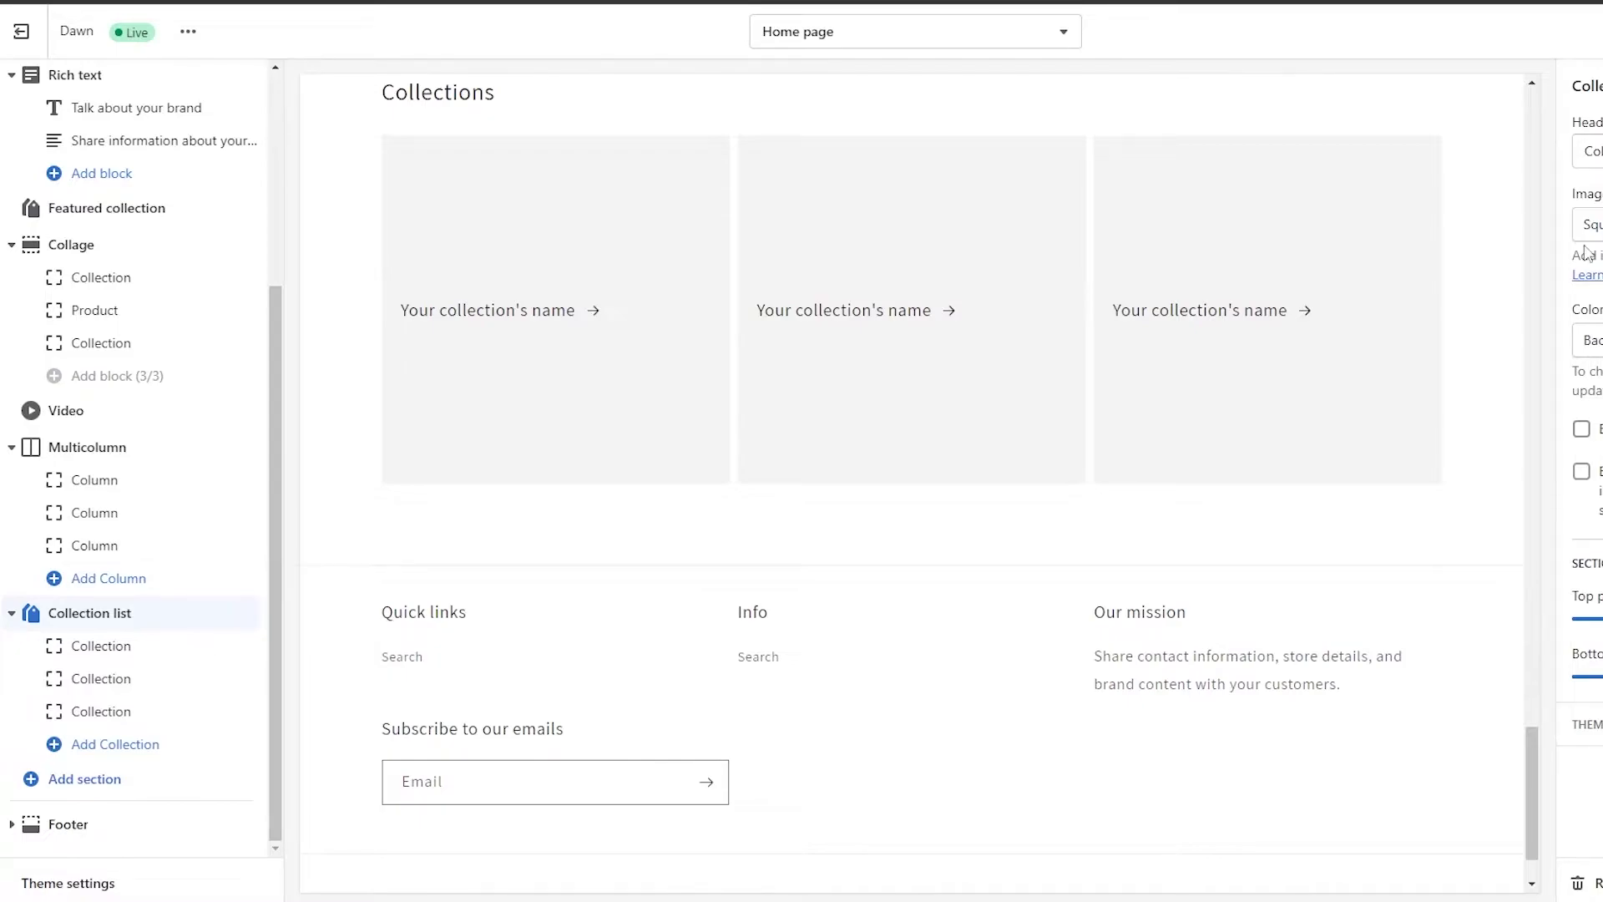
scroll(630, 684, "up", 12)
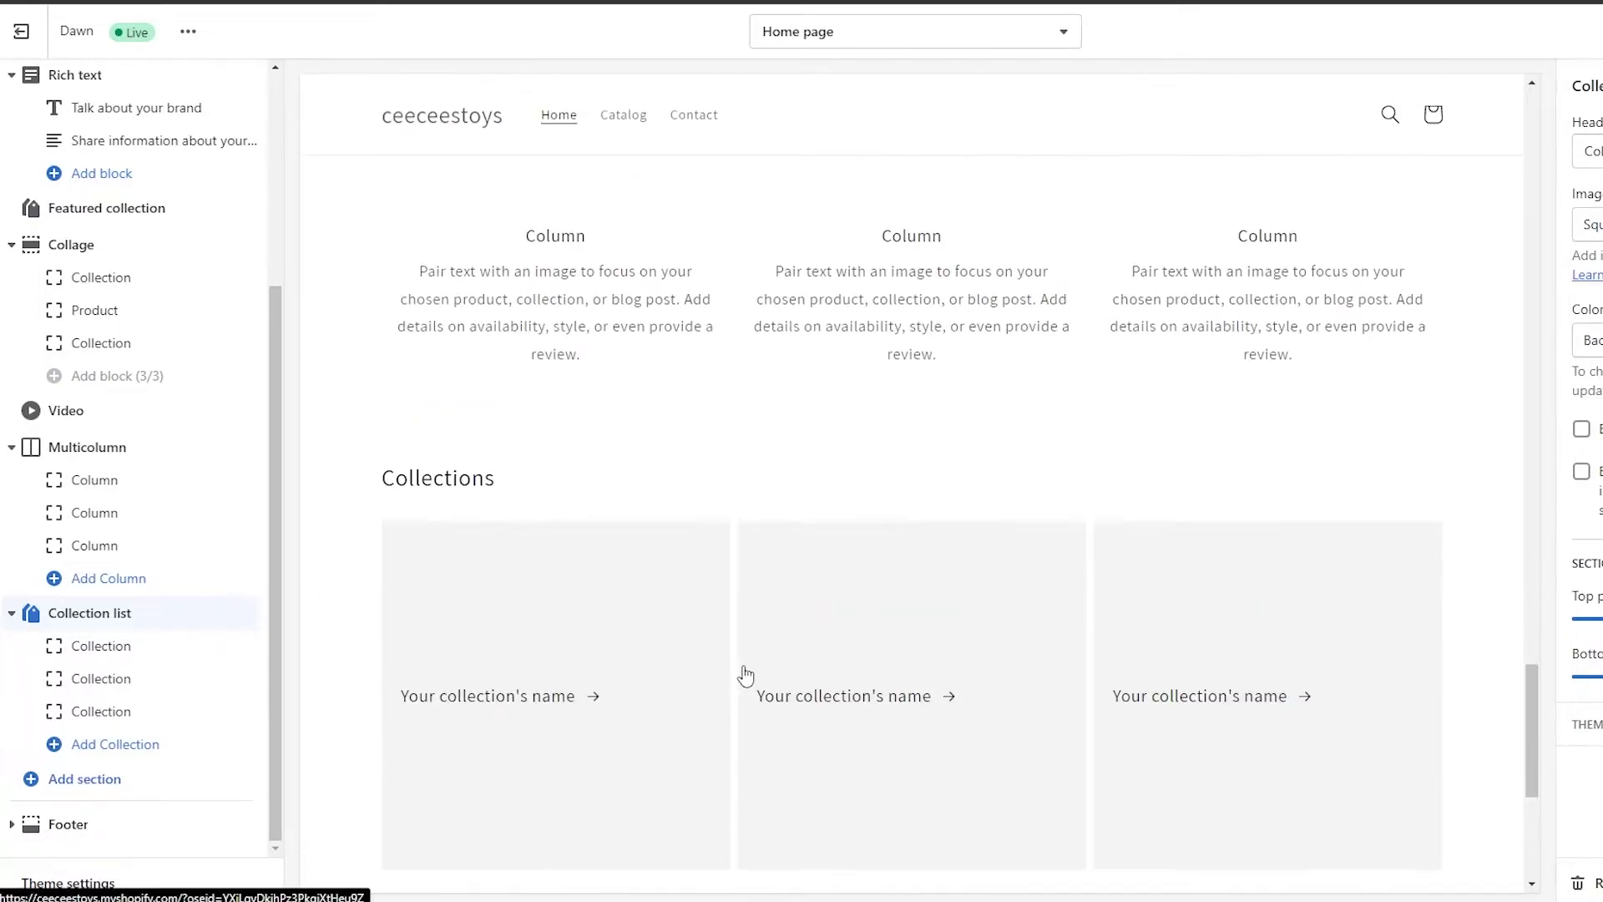
Step: Save the Home page and check the new Collections section with three placeholder collections
left_click(1546, 43)
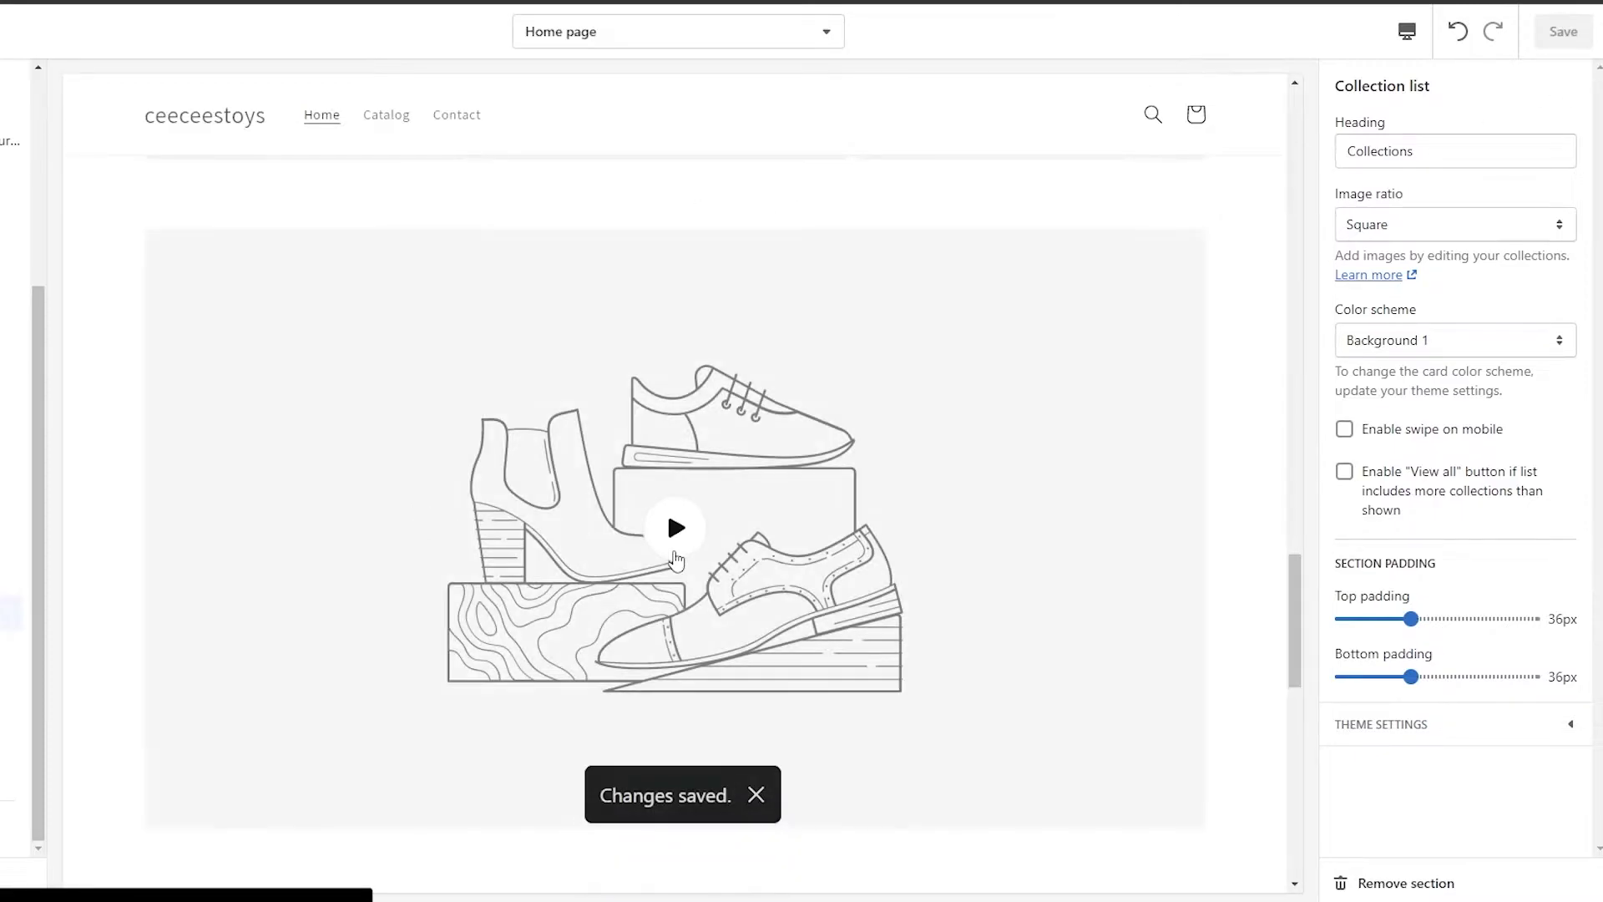
scroll(247, 365, "down", 12)
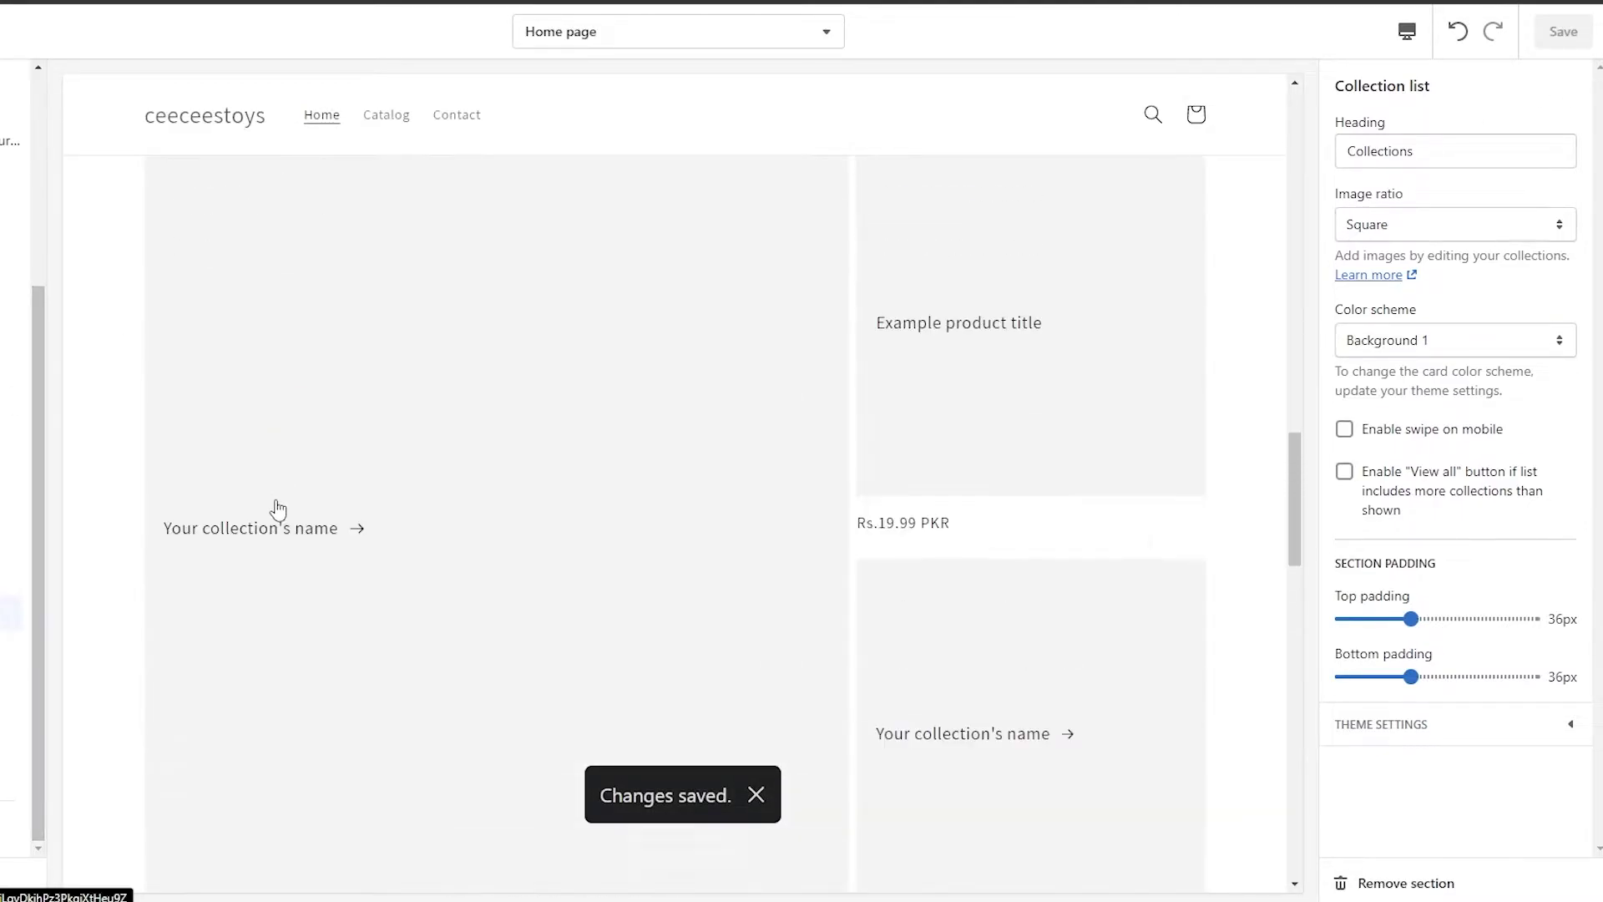
scroll(190, 612, "up", 8)
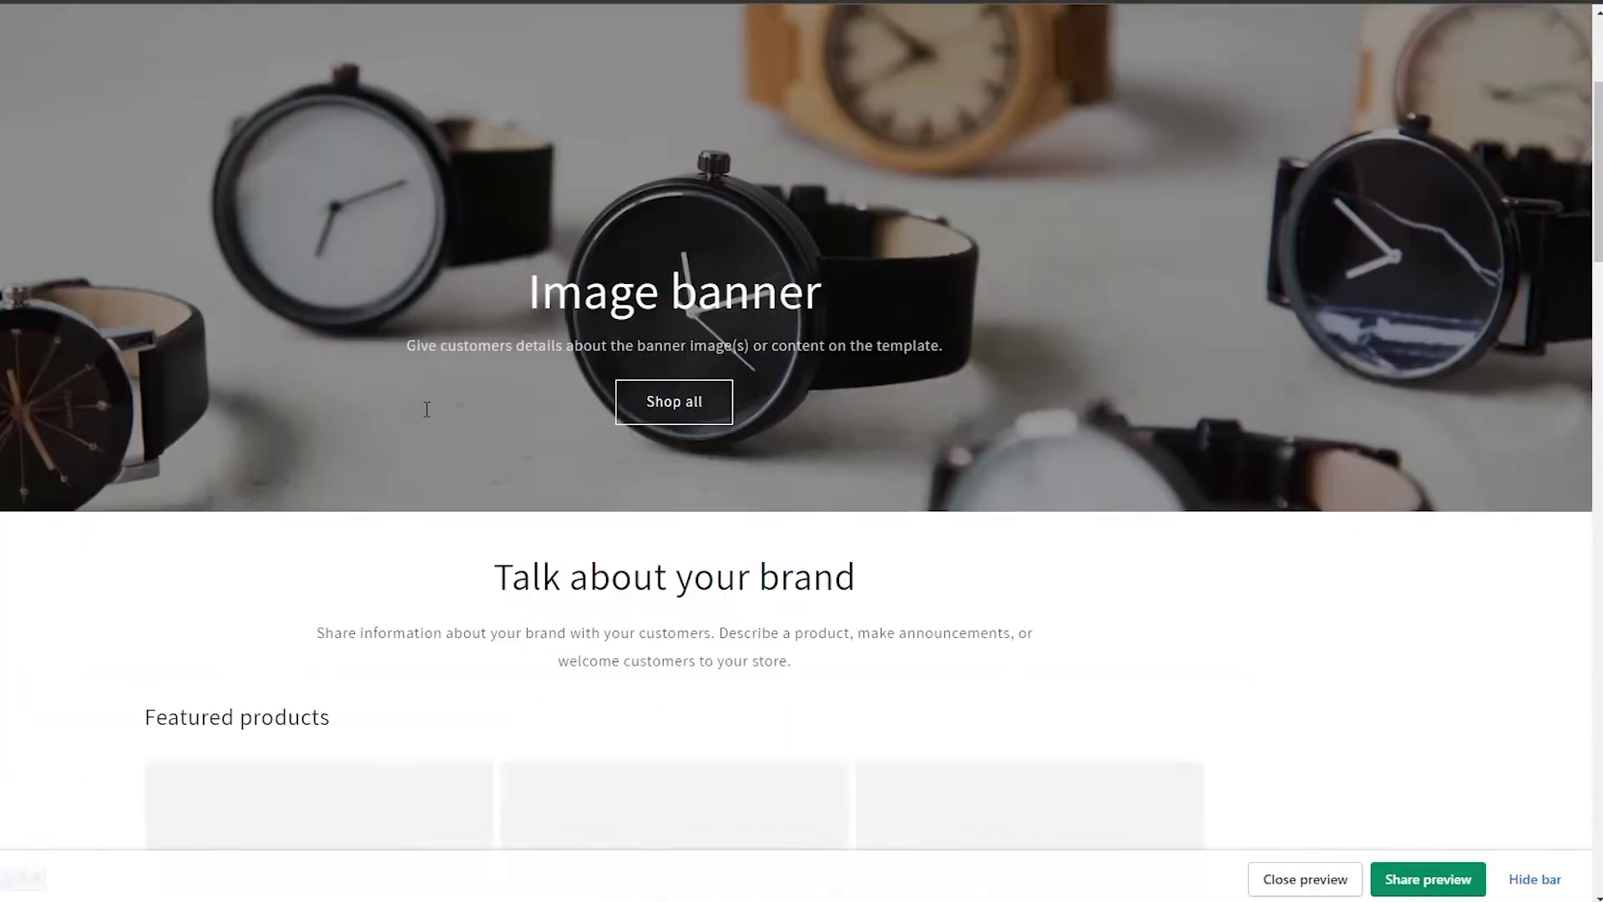
scroll(427, 409, "down", 15)
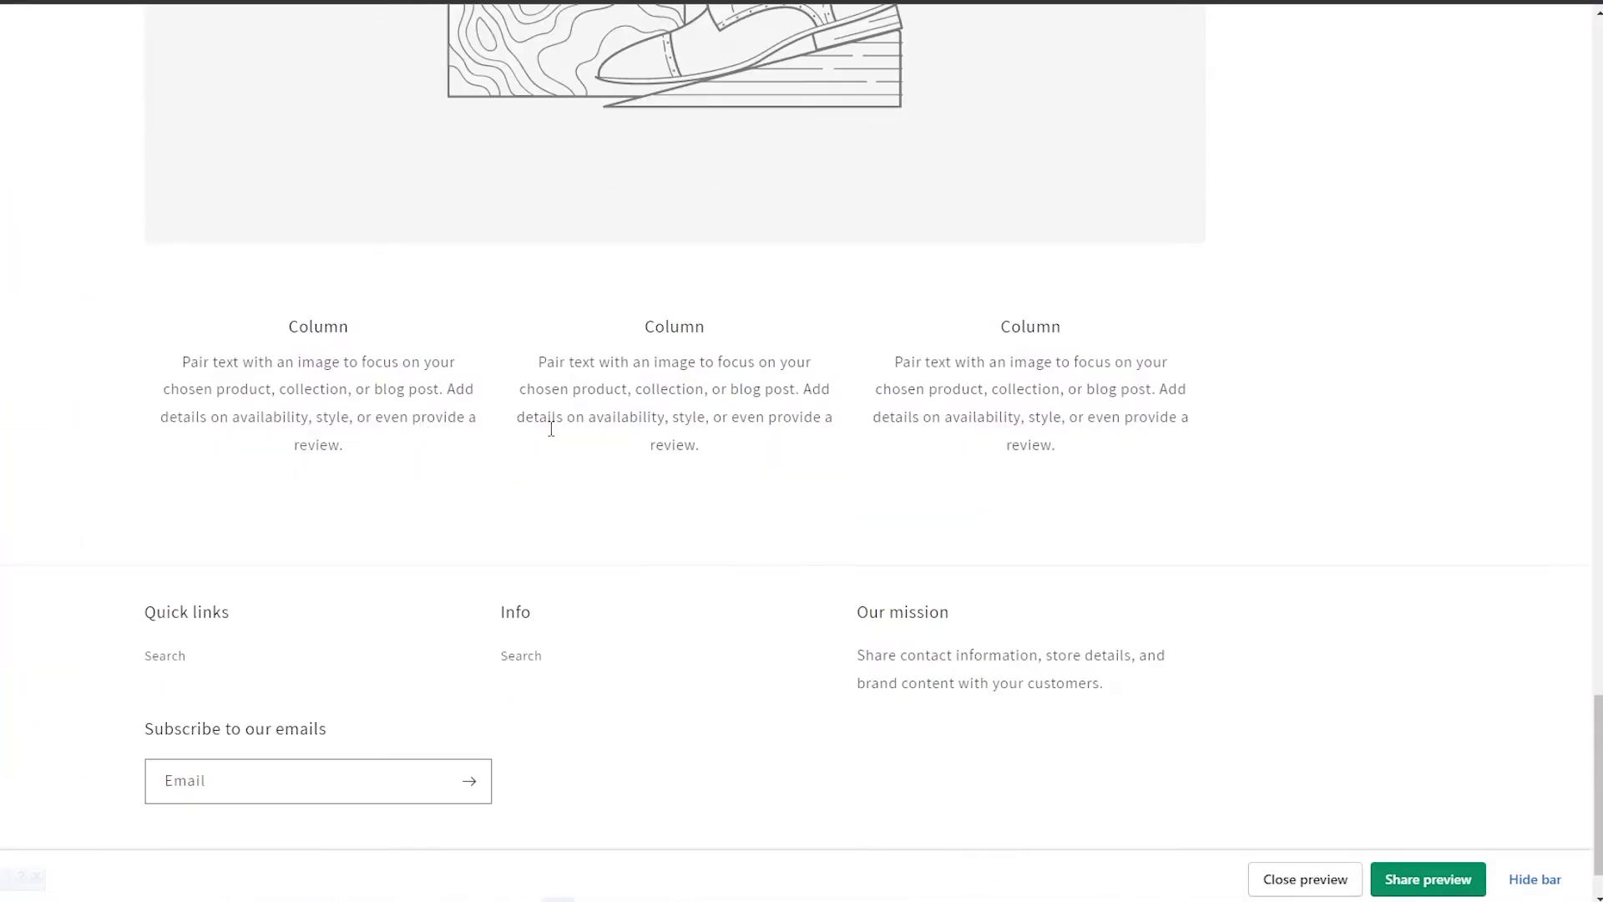
scroll(297, 412, "down", 2)
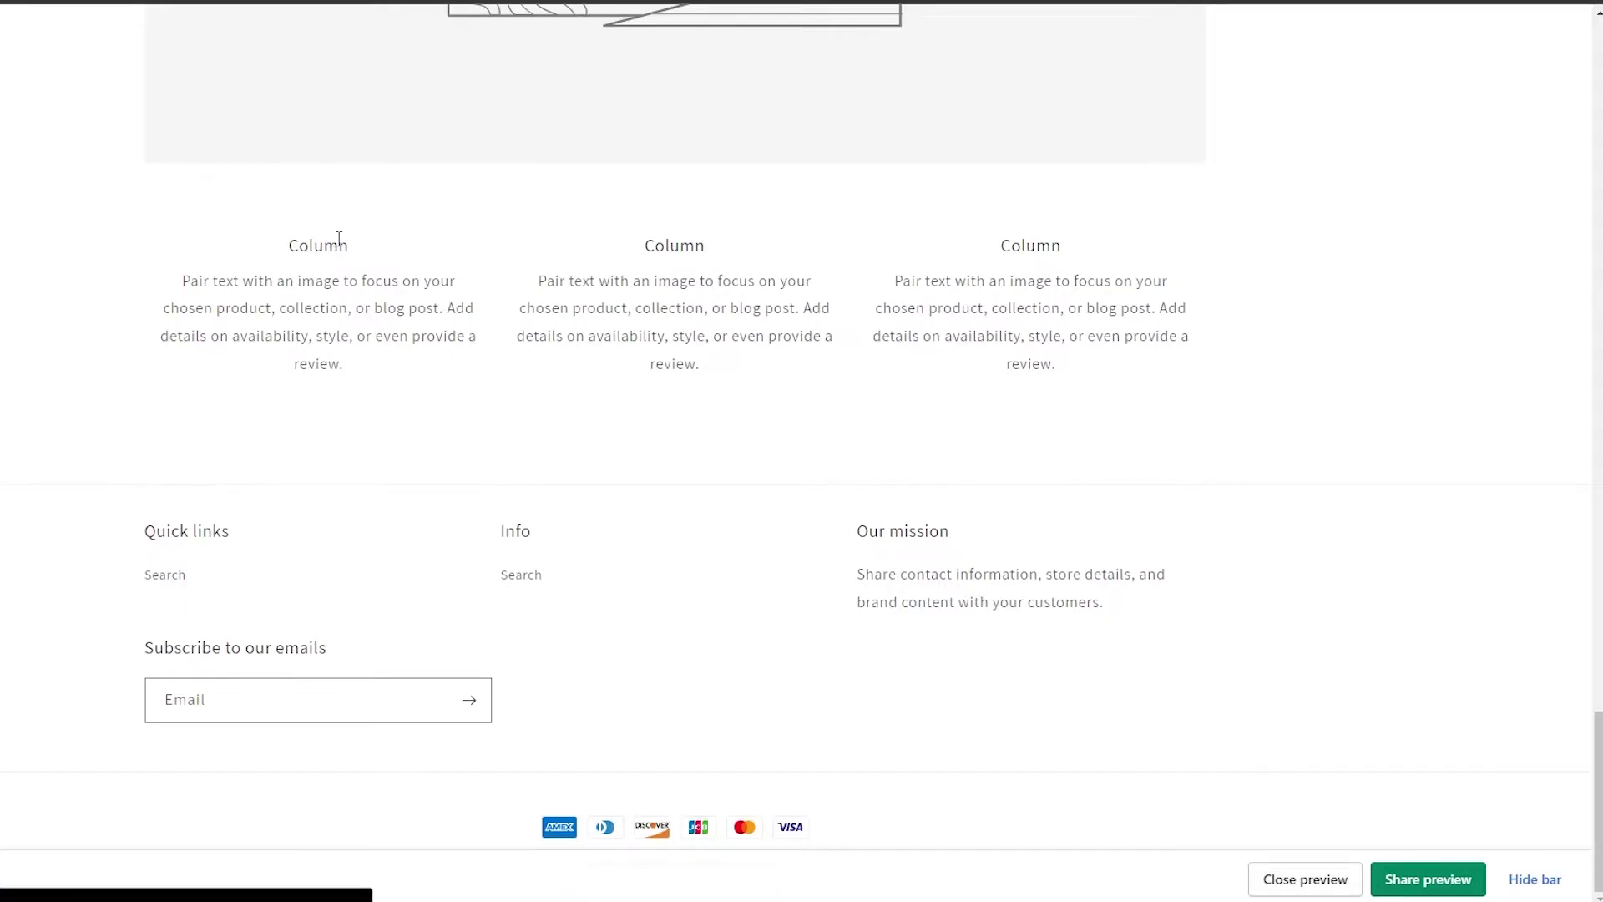
scroll(547, 461, "down", 4)
scroll(585, 493, "up", 3)
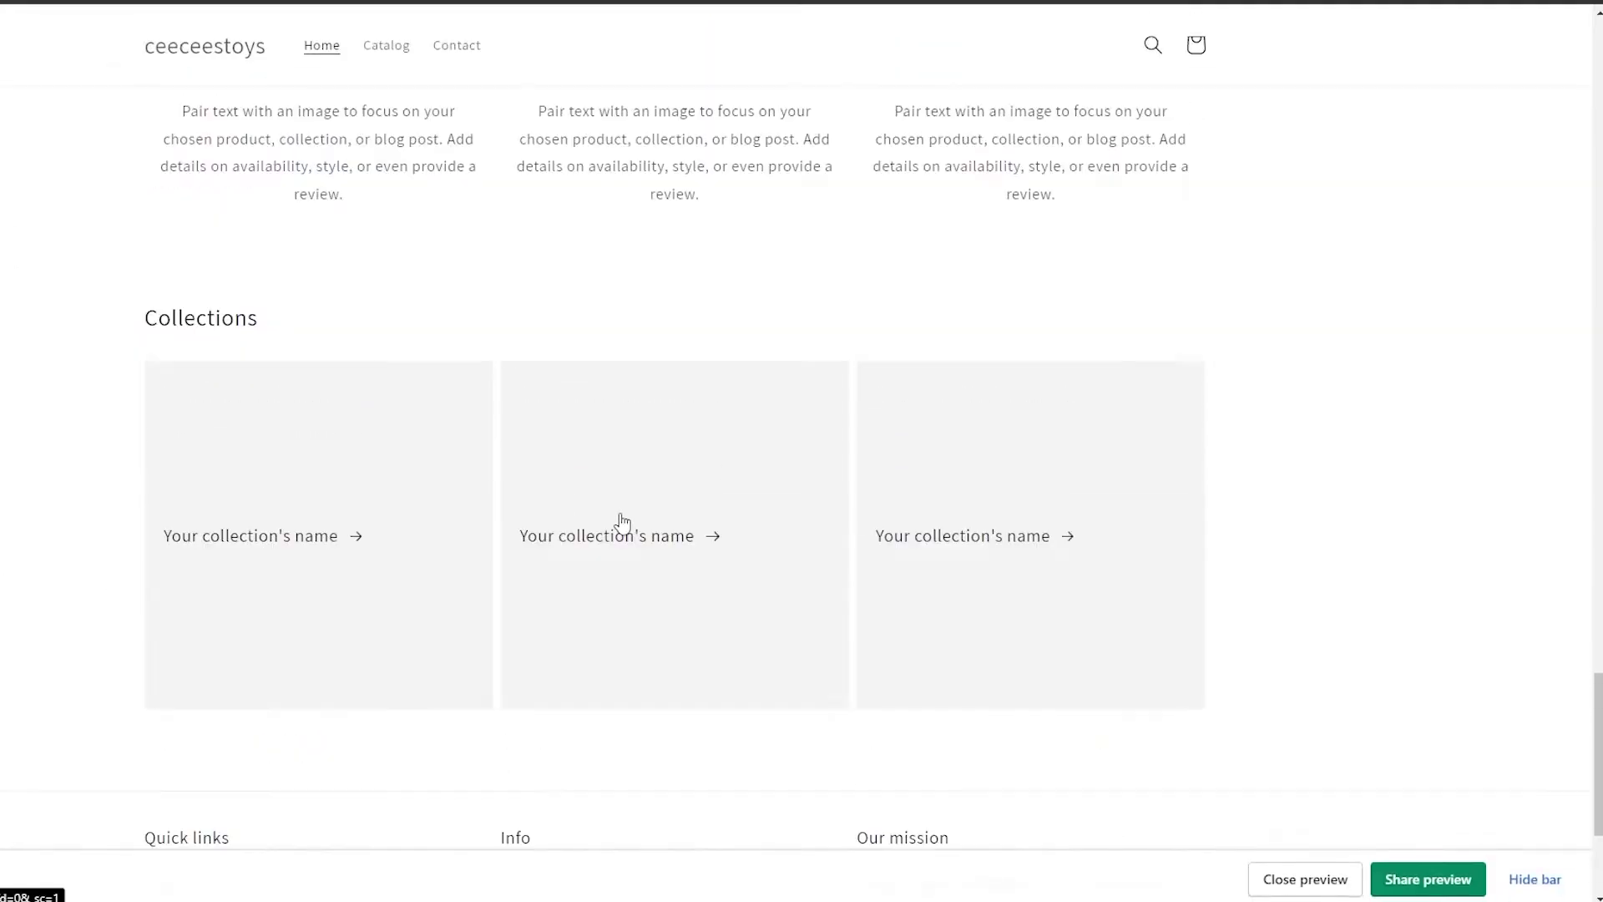
scroll(623, 522, "up", 1)
left_click_drag(136, 373, 1074, 522)
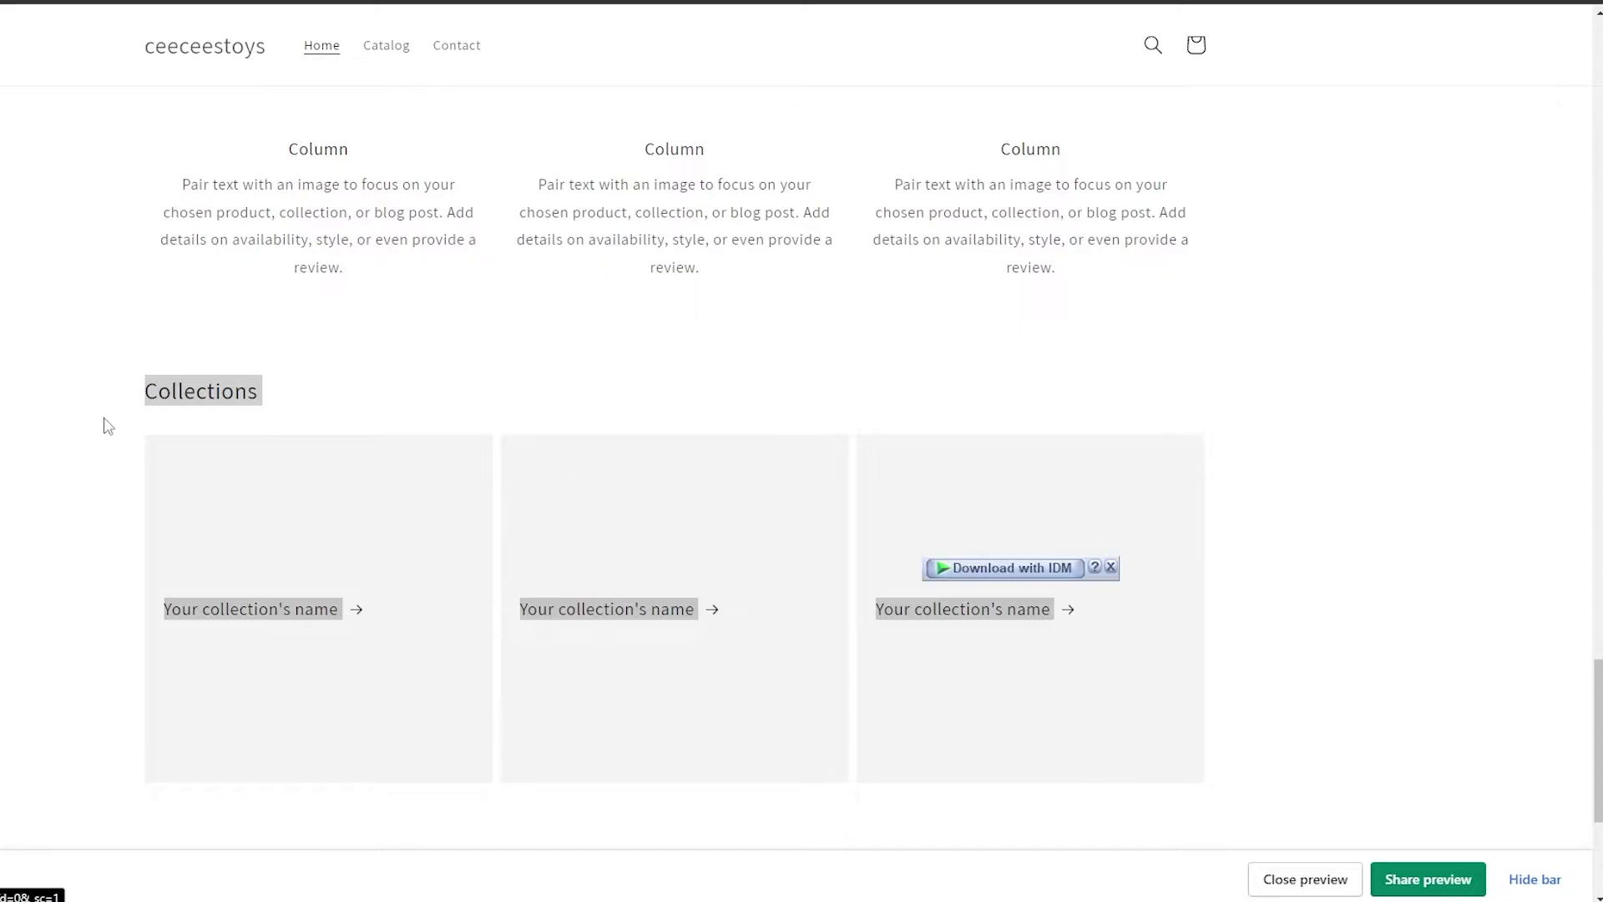
left_click(342, 403)
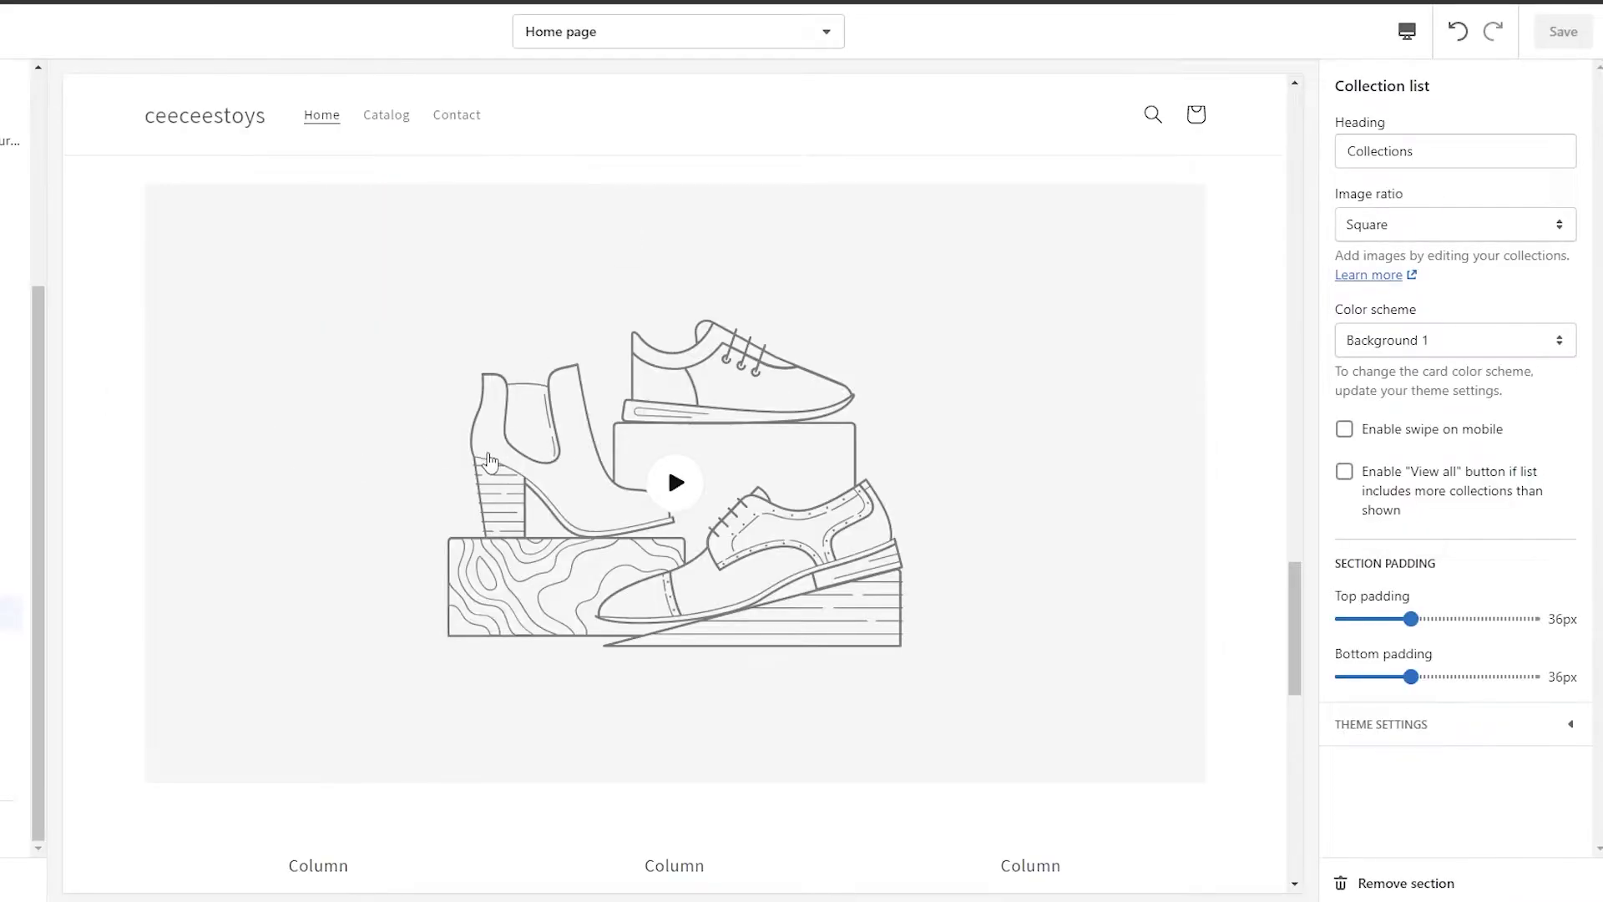
Step: Exit the theme editor and open Online Store > Pages, which lists only Contact
scroll(493, 468, "down", 1)
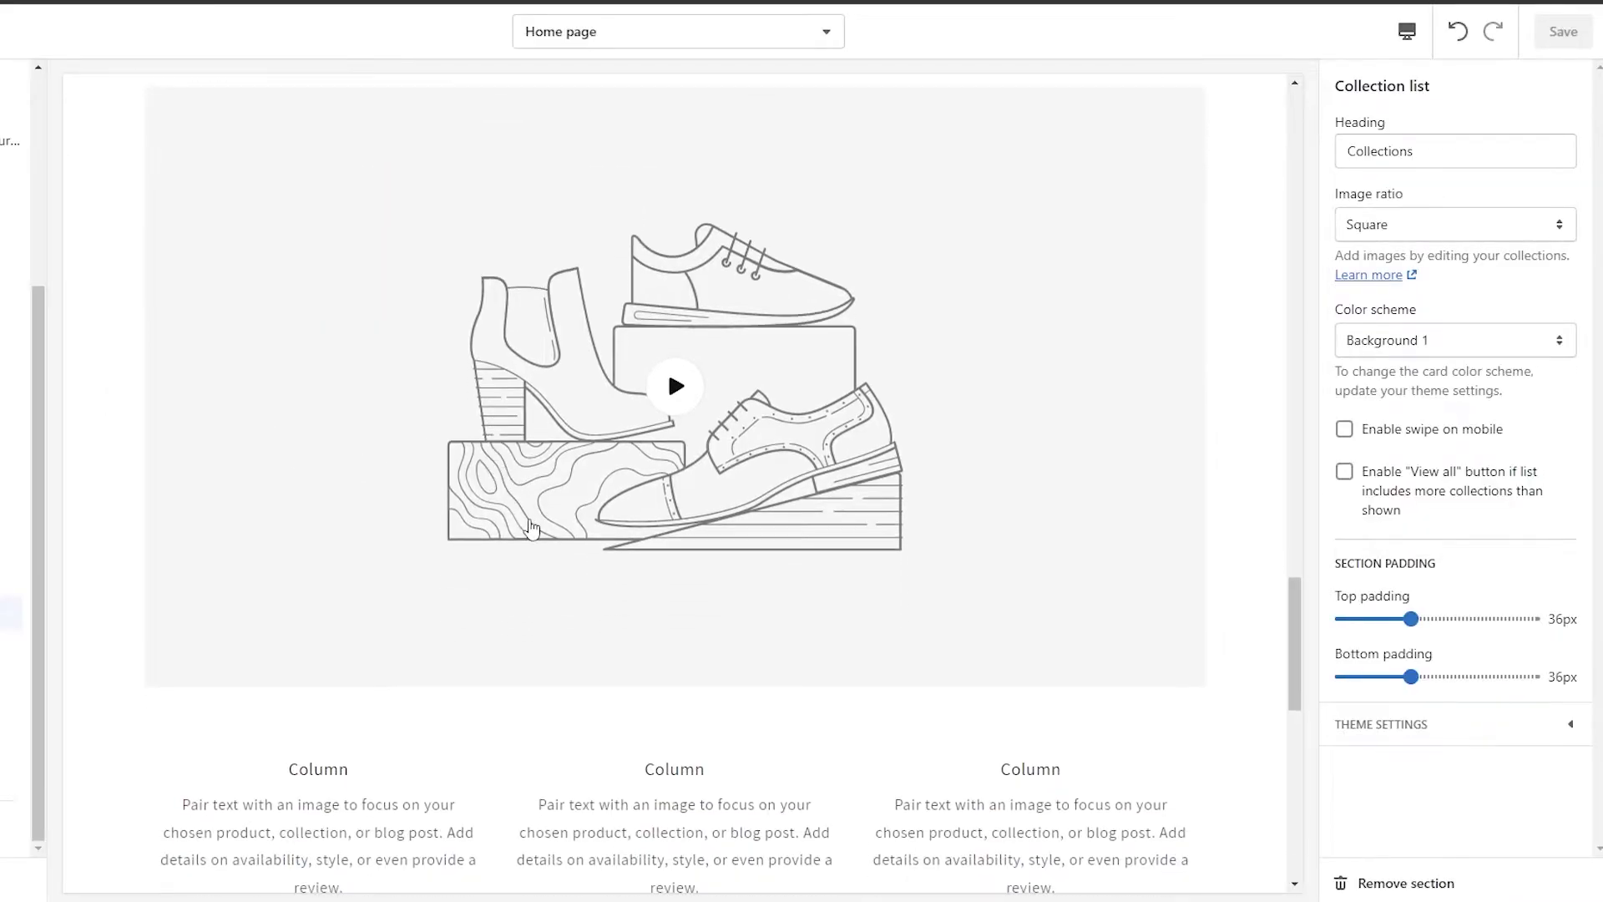
scroll(518, 518, "up", 10)
scroll(524, 539, "up", 3)
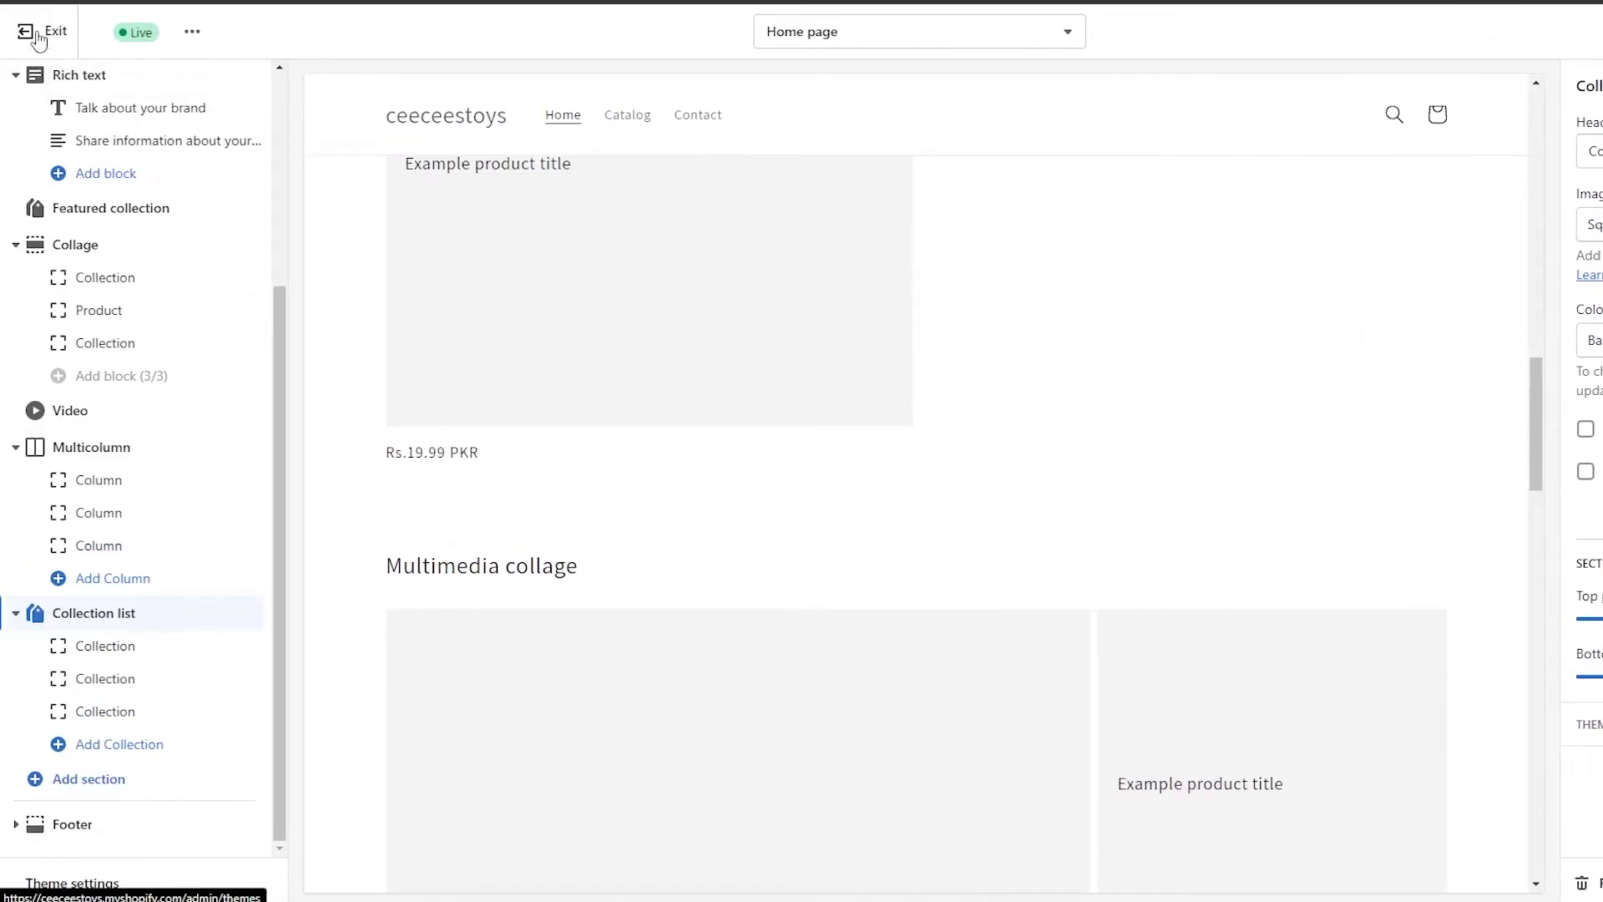
left_click(31, 33)
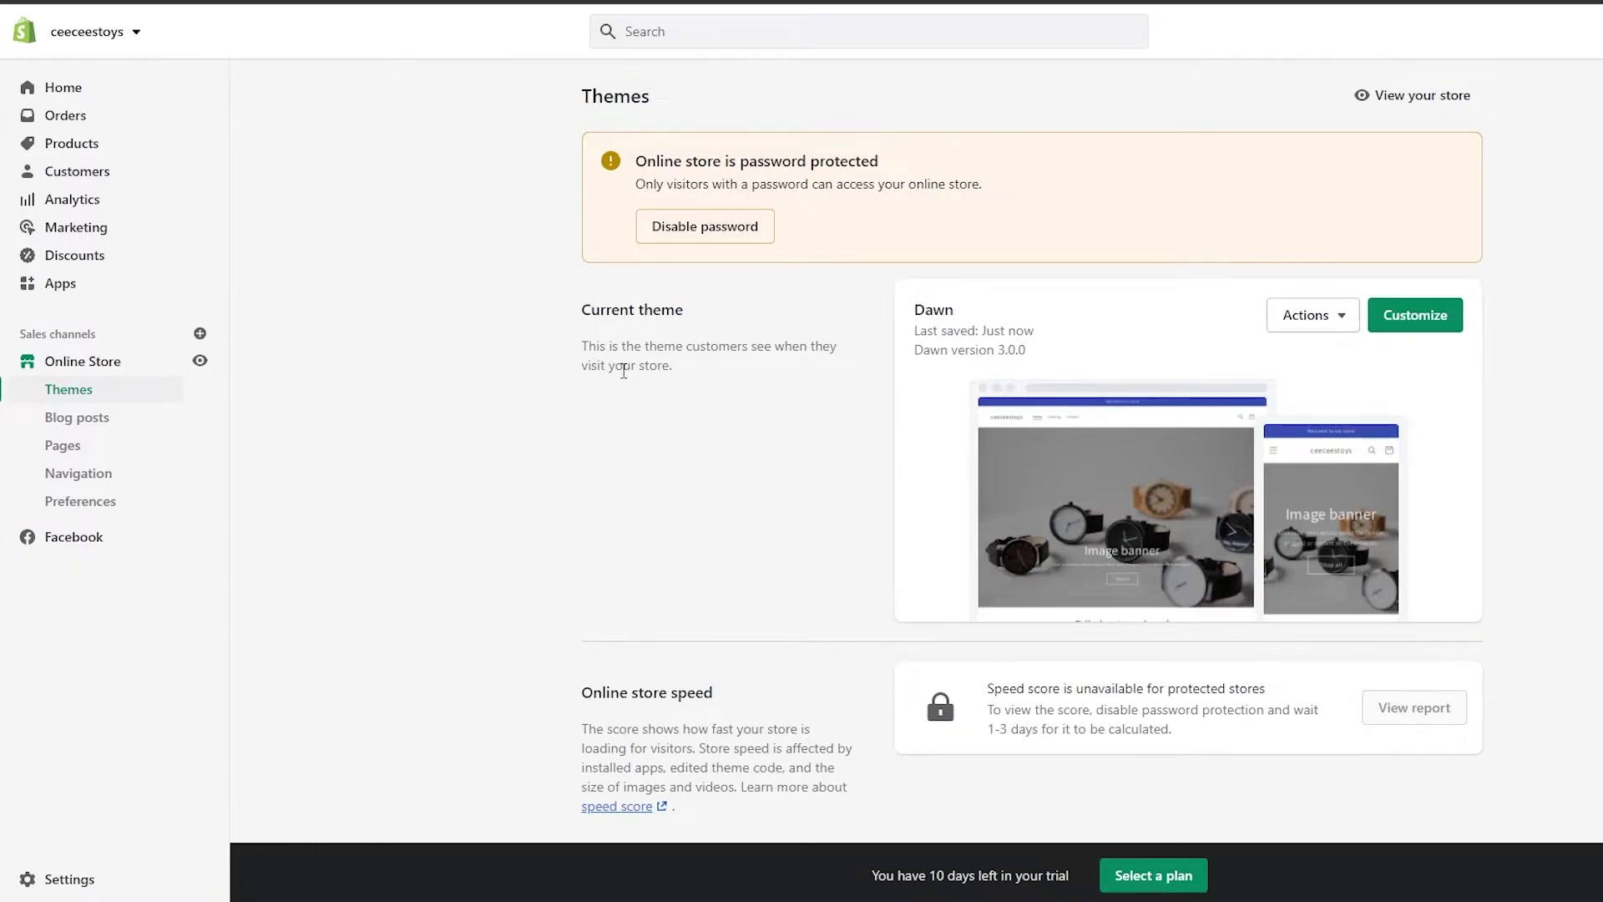
left_click(105, 458)
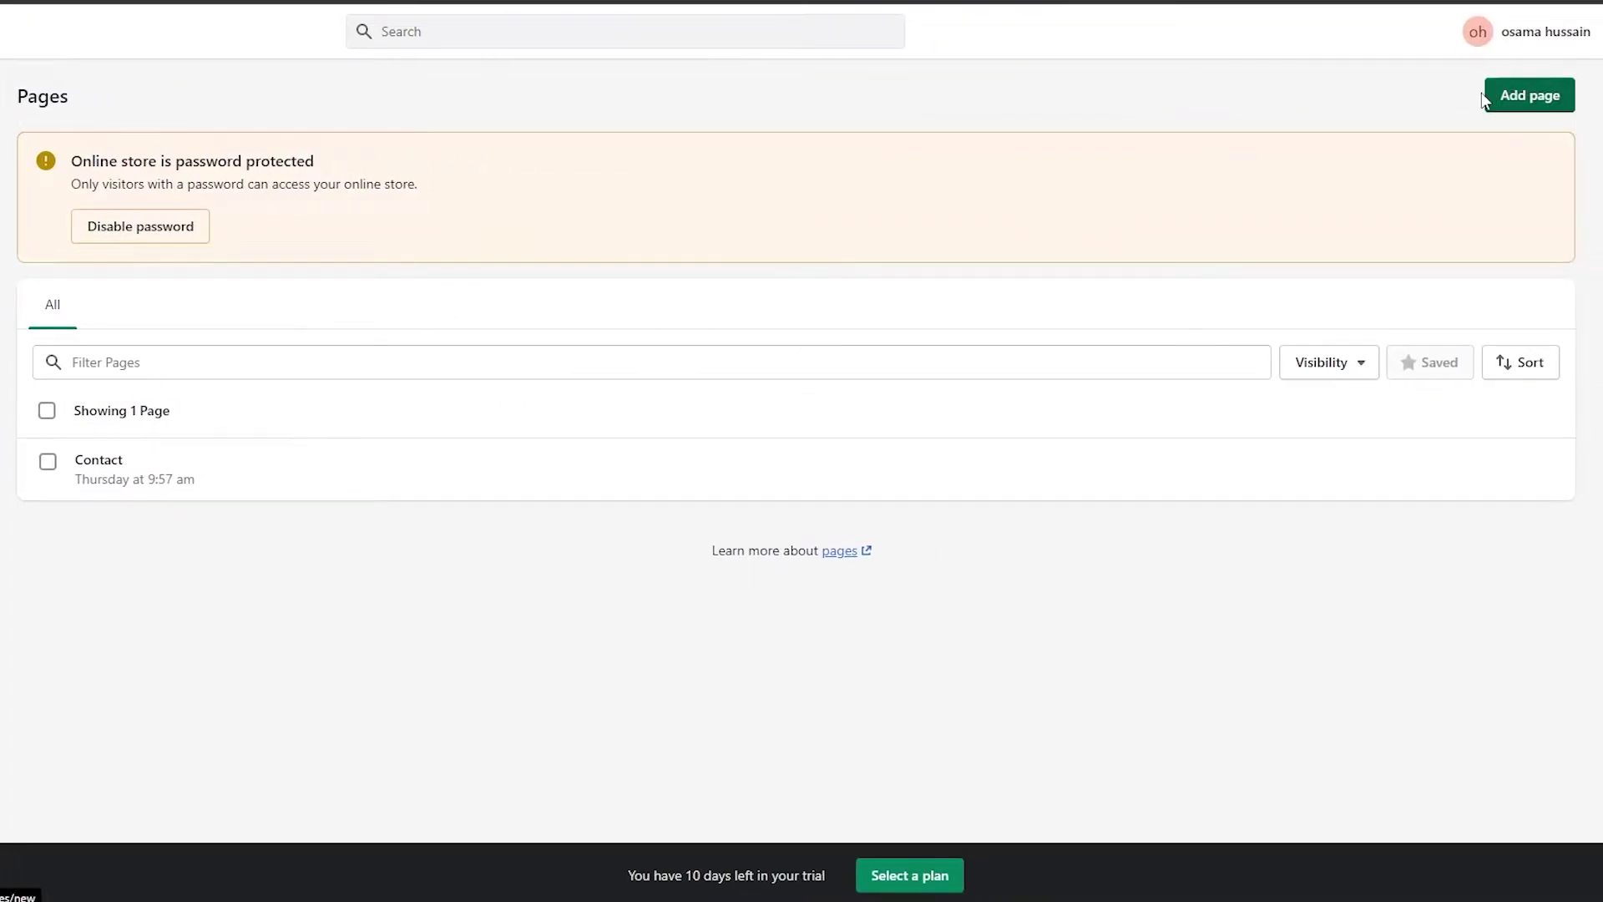
Step: Create and save a page titled 'test' using the Default page template
left_click(1508, 97)
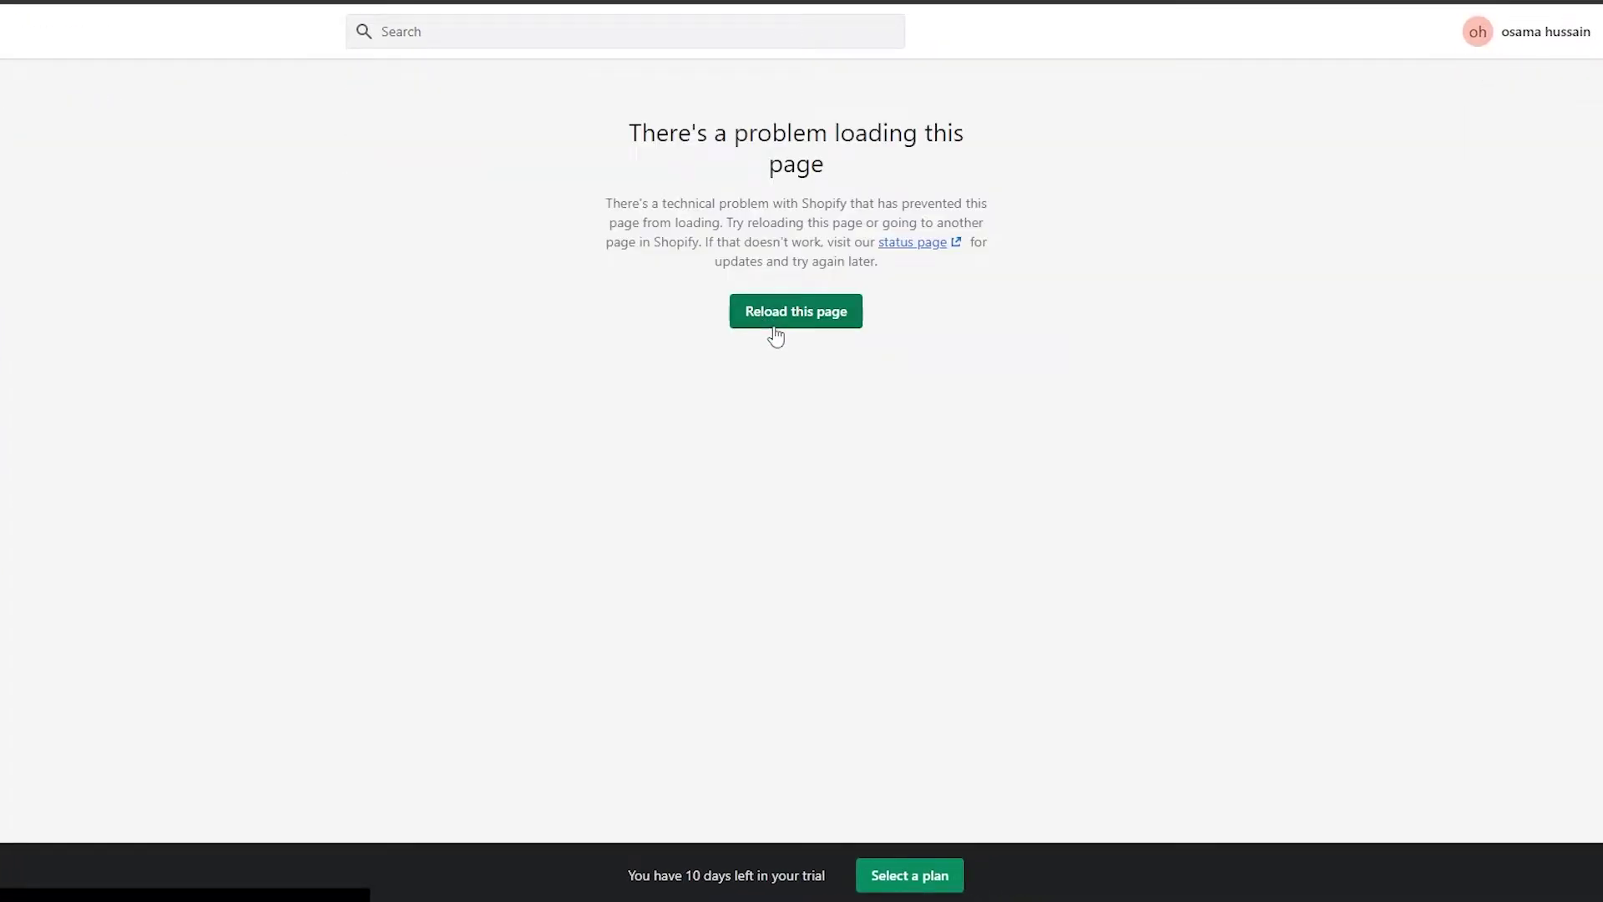
left_click(776, 328)
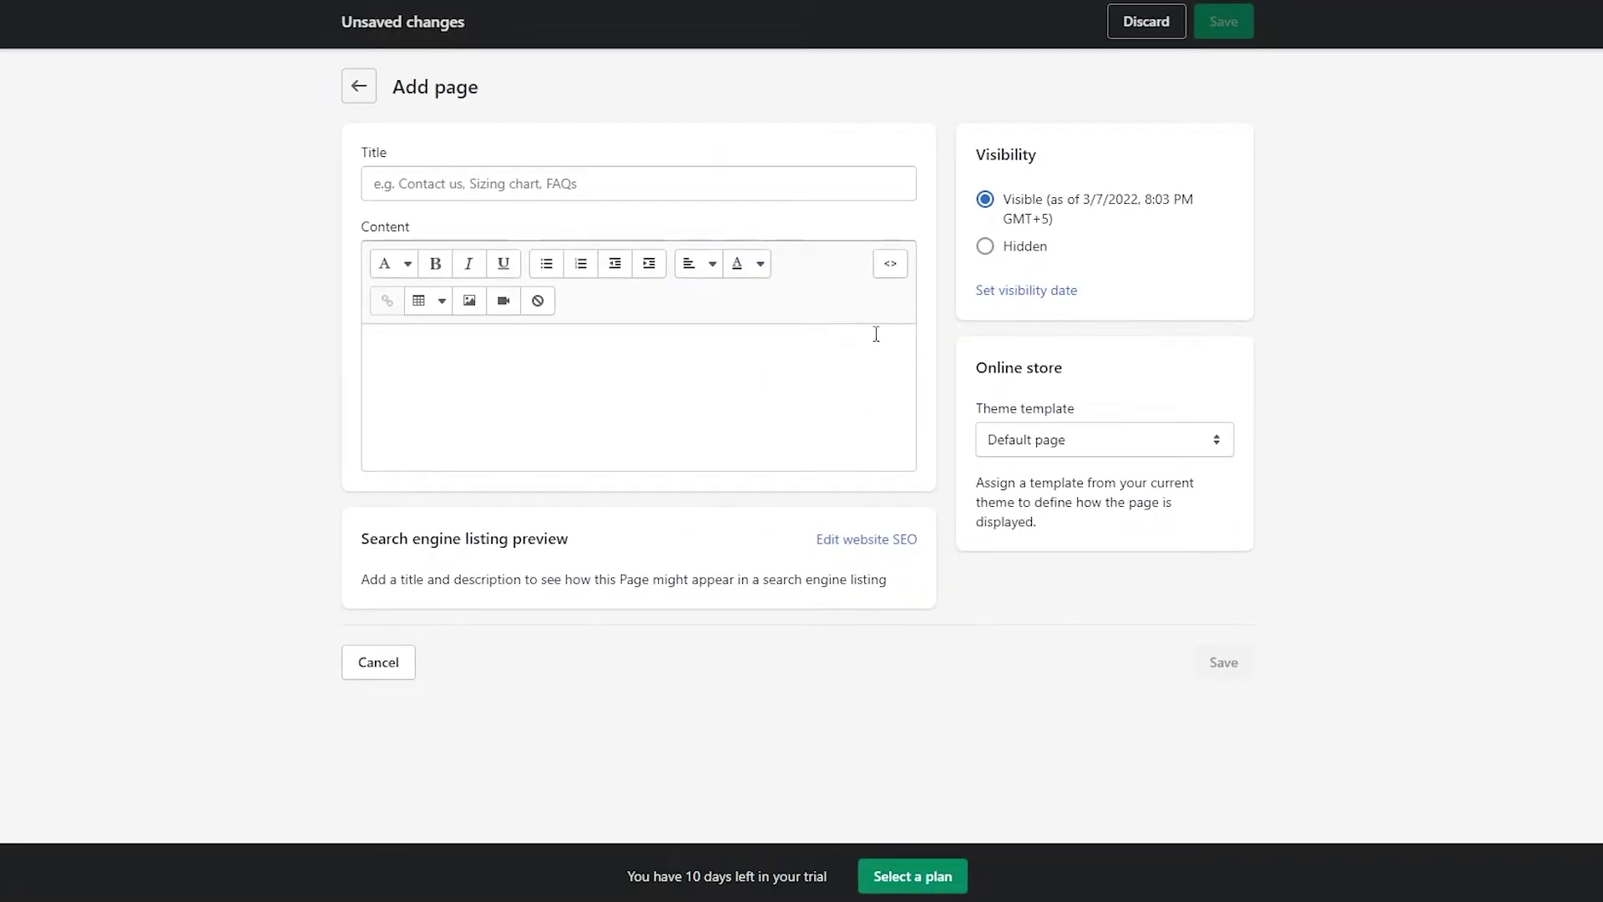
left_click(604, 198)
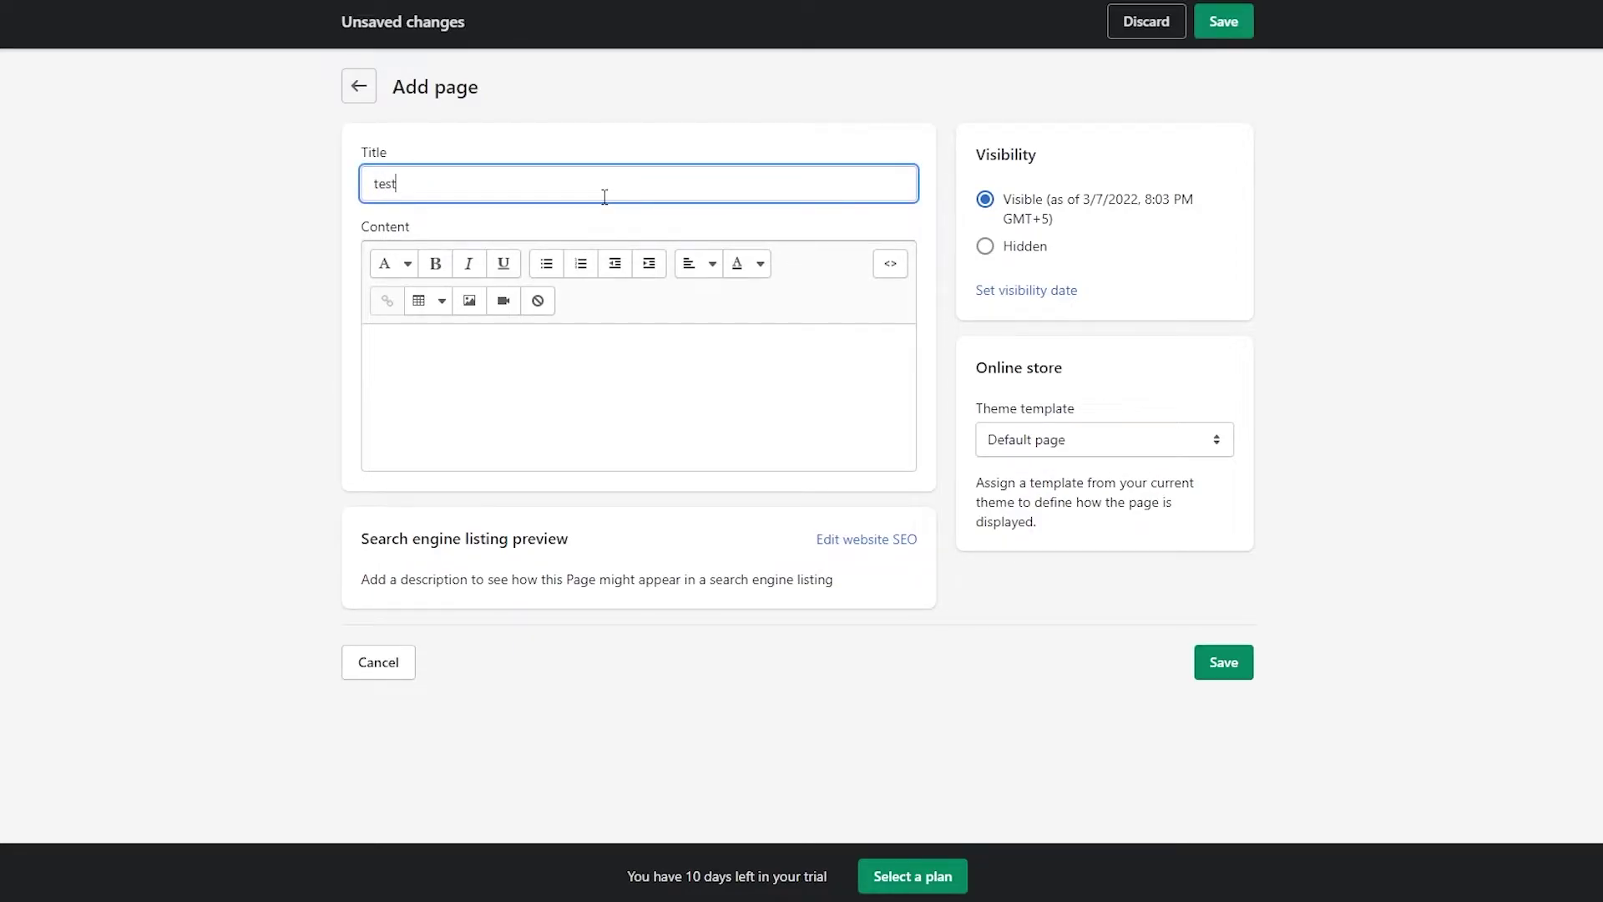
left_click(1001, 441)
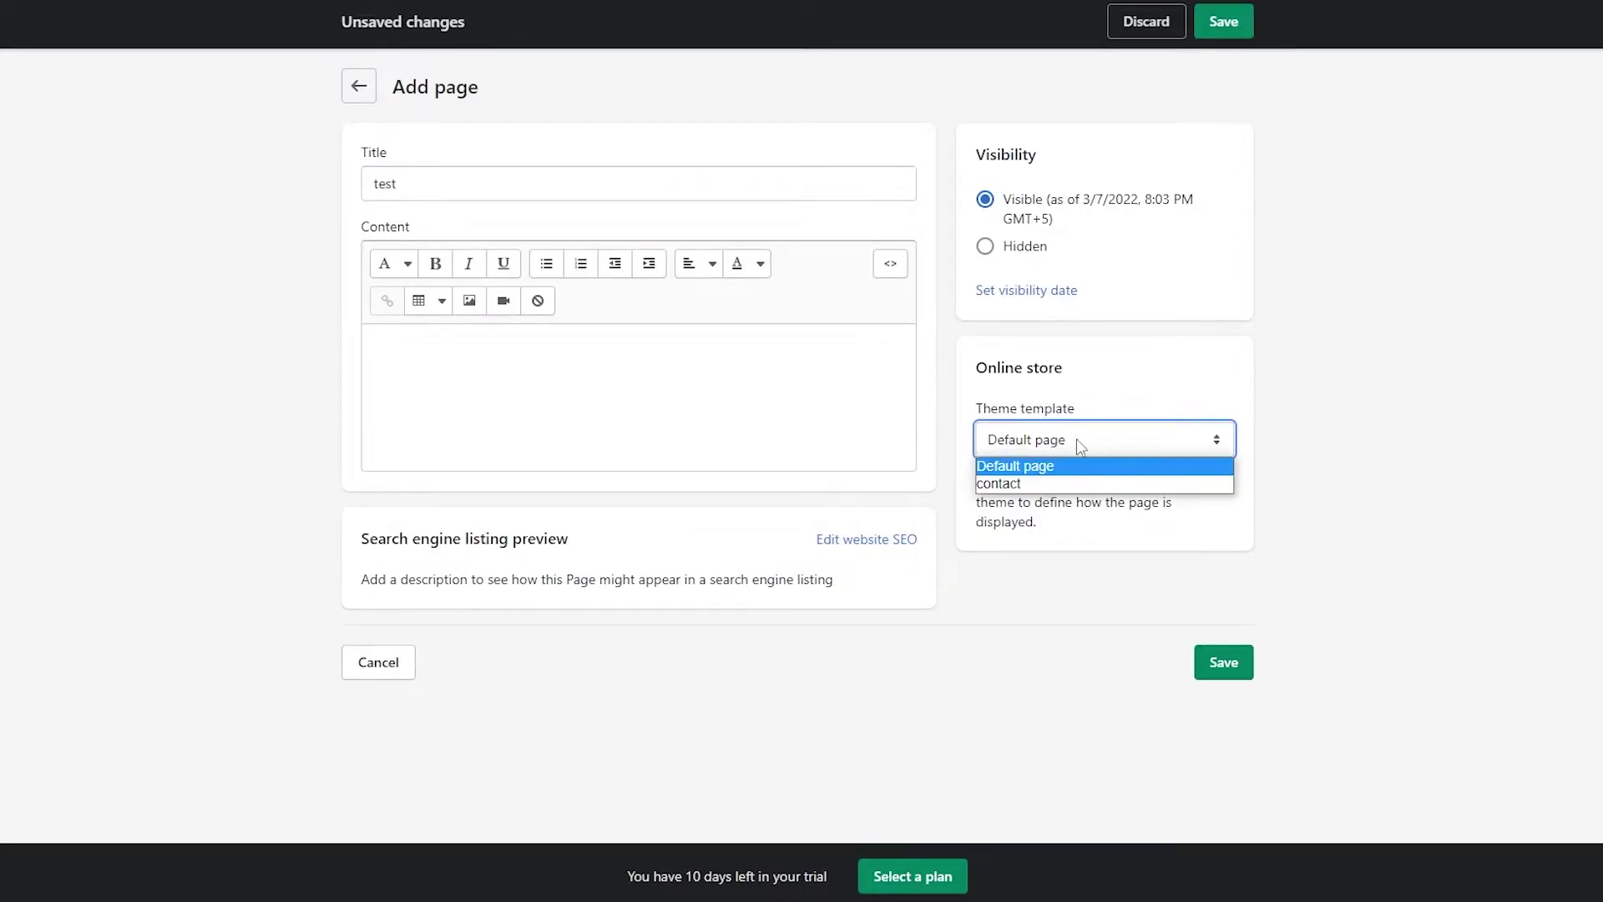
left_click(1048, 441)
left_click(1044, 443)
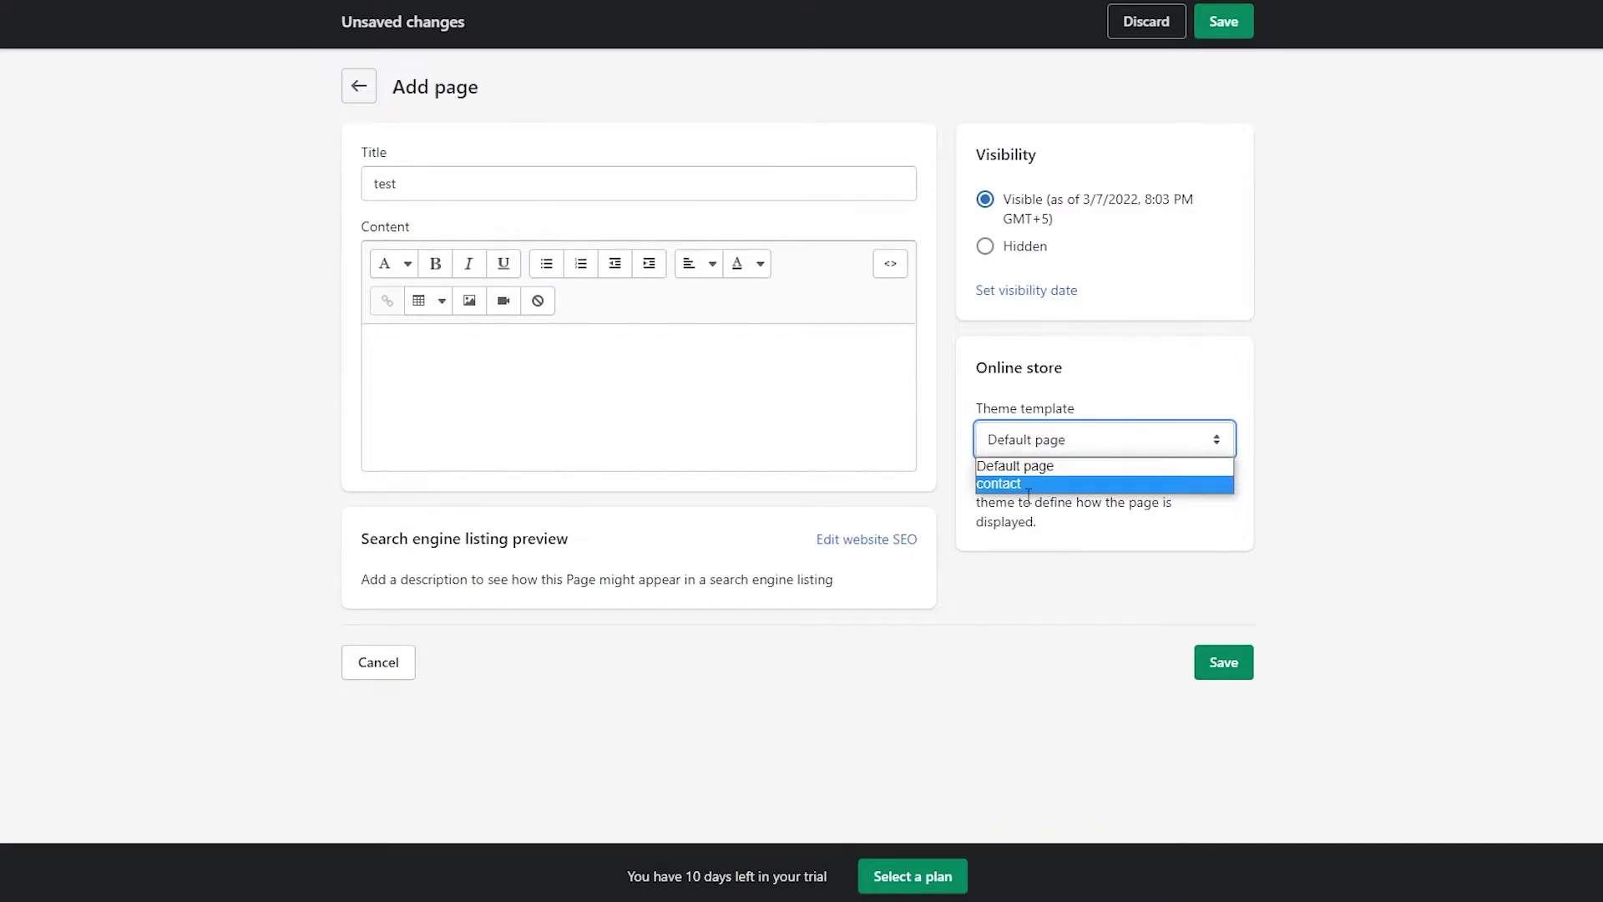
left_click(1014, 466)
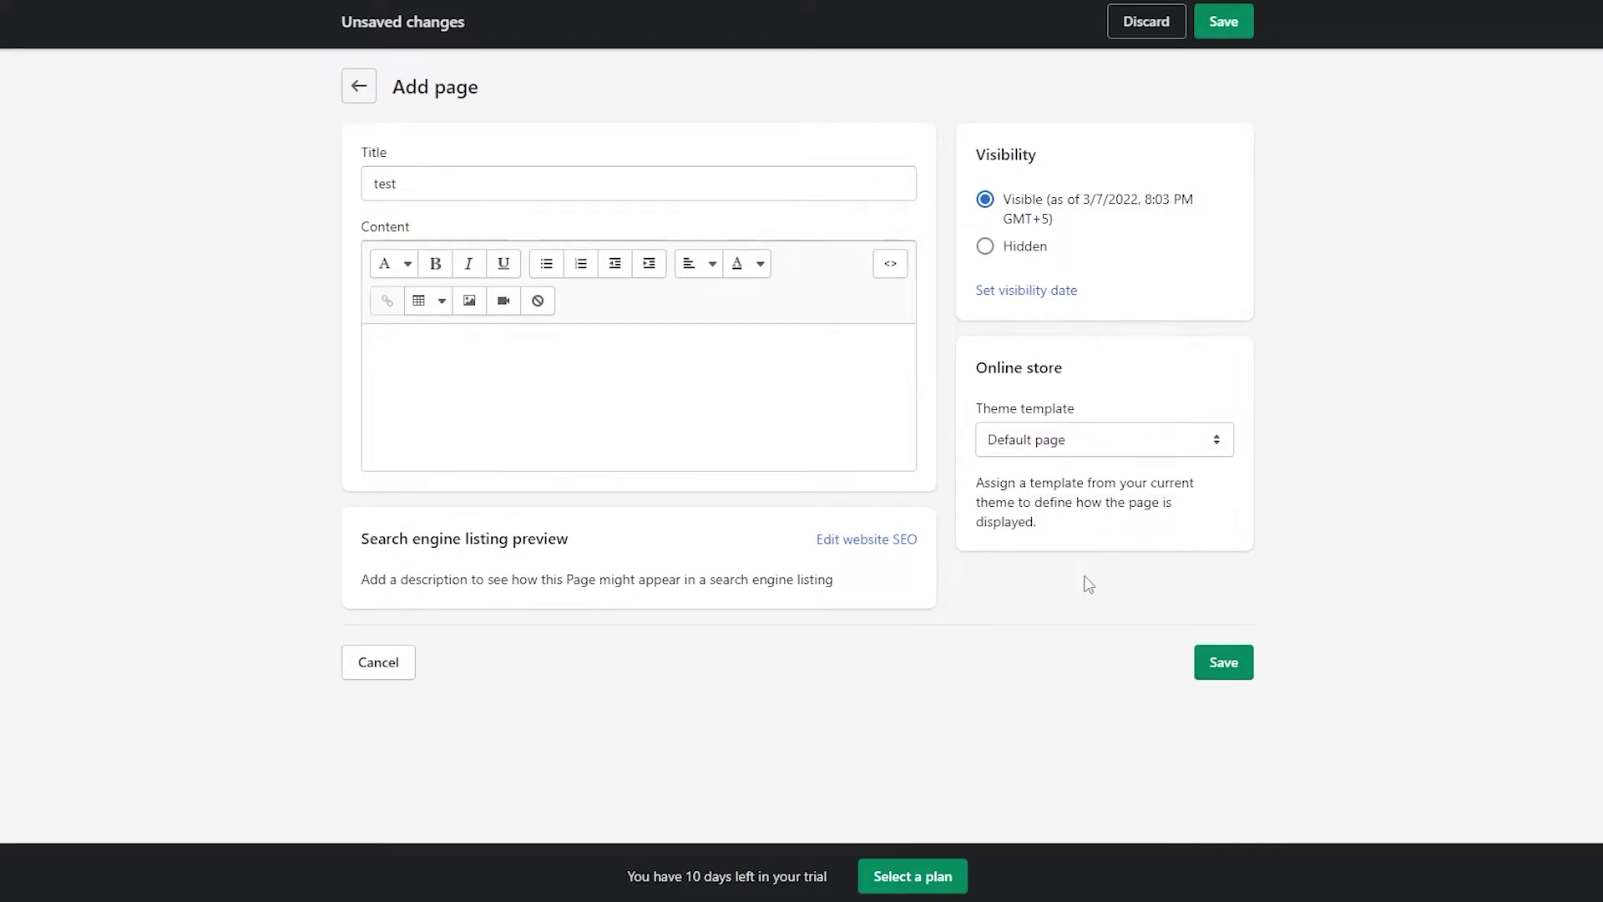
left_click(1225, 662)
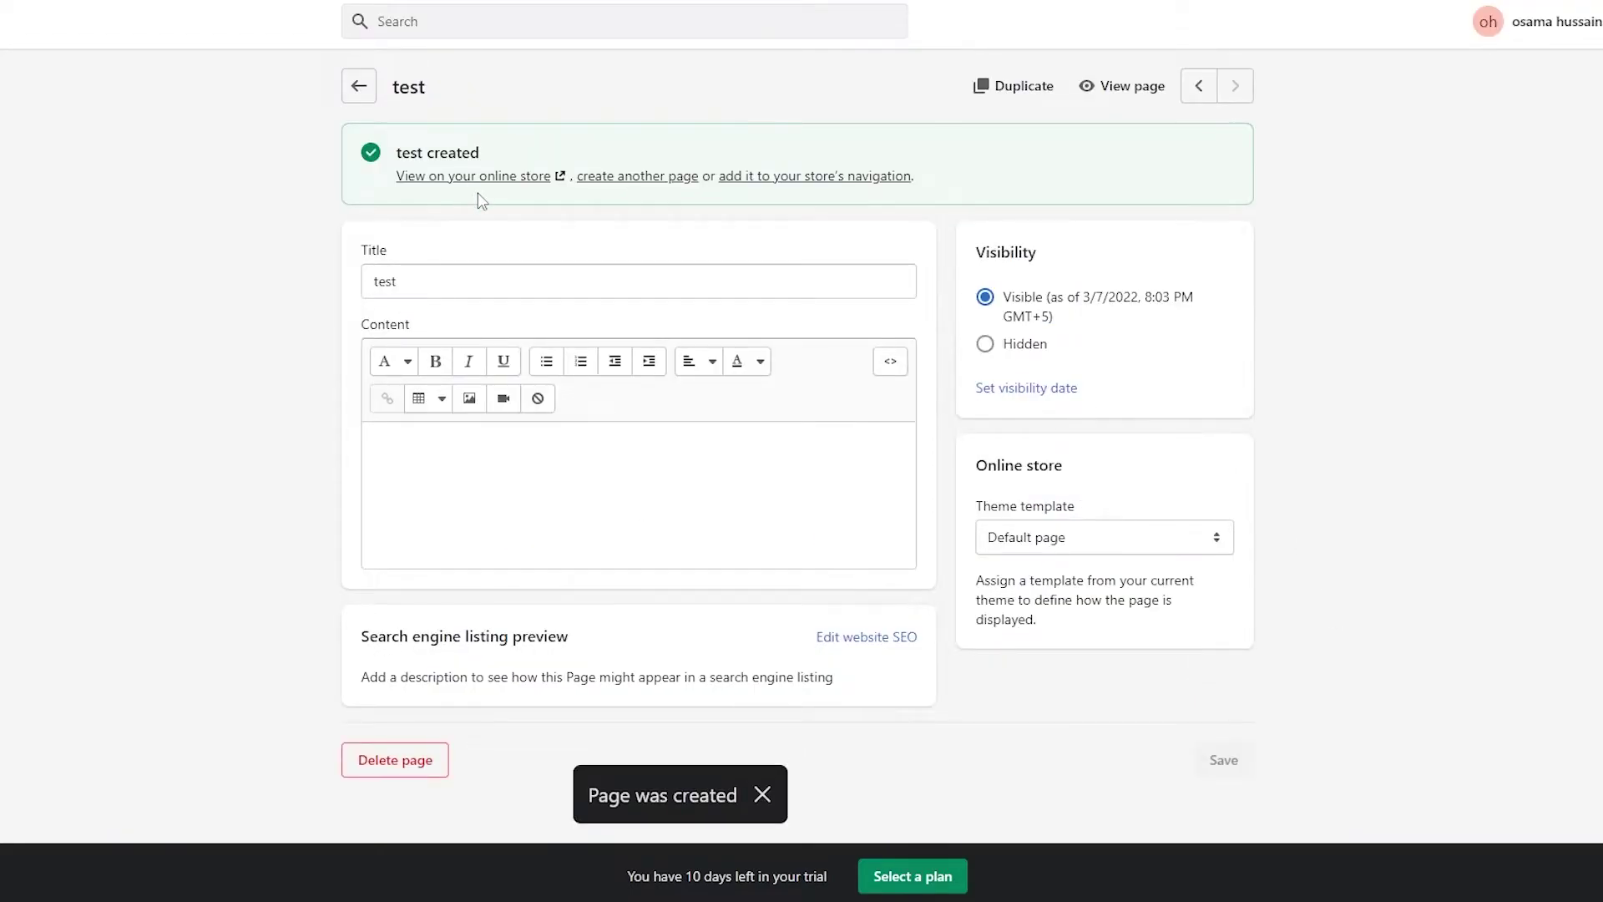
Step: Preview the test page, assign it the contact template and save, then return to Pages
left_click(490, 183)
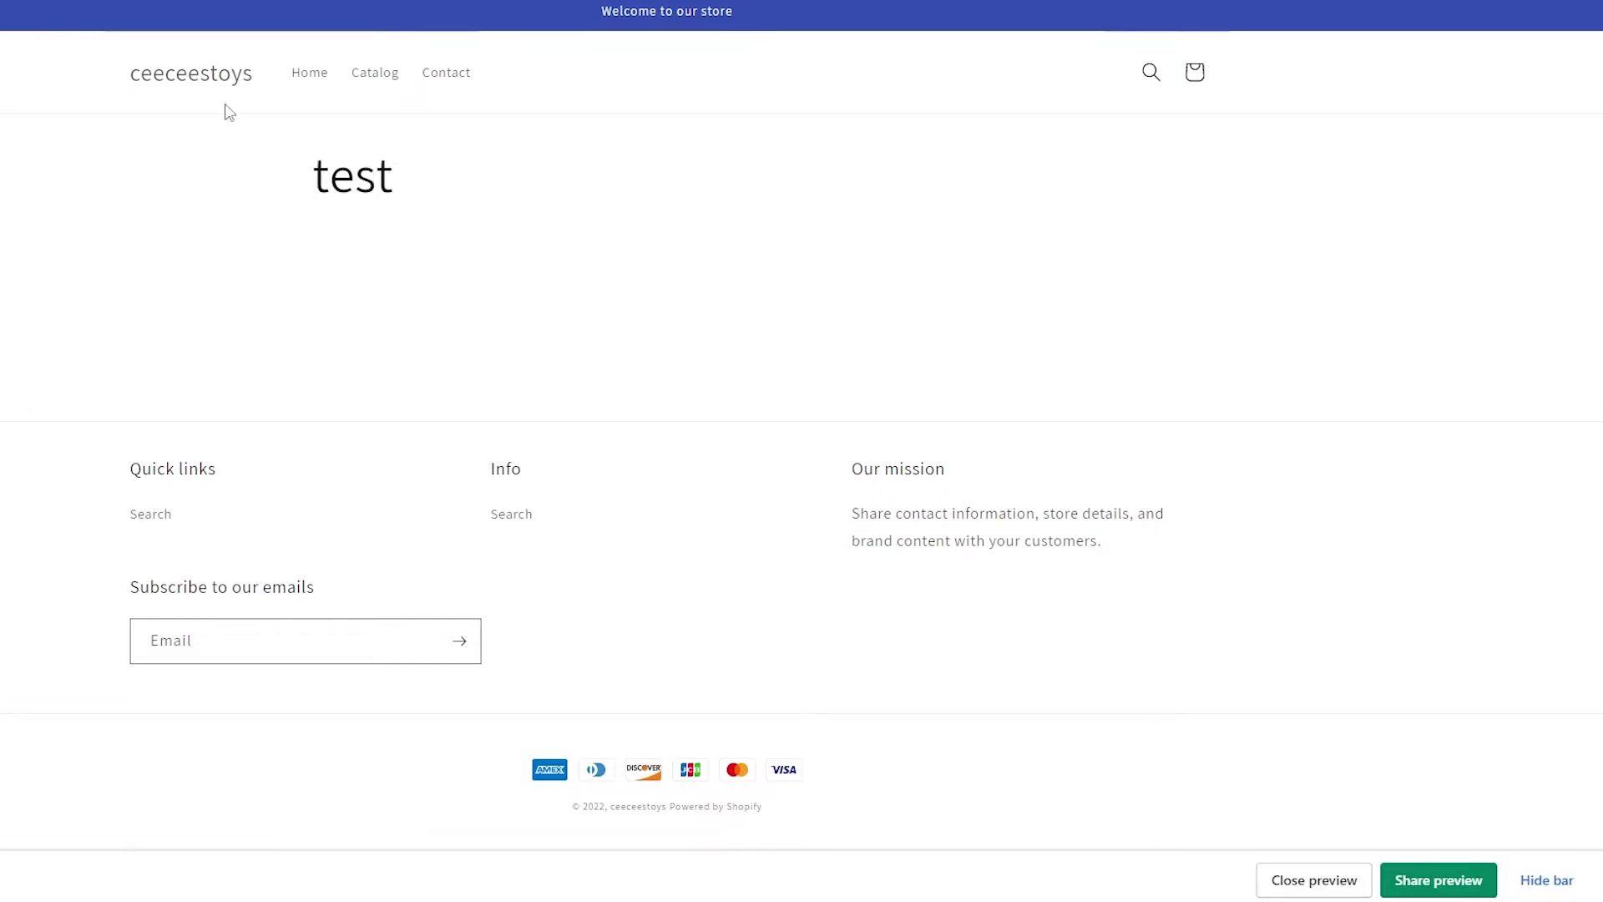
key("ctrl+w")
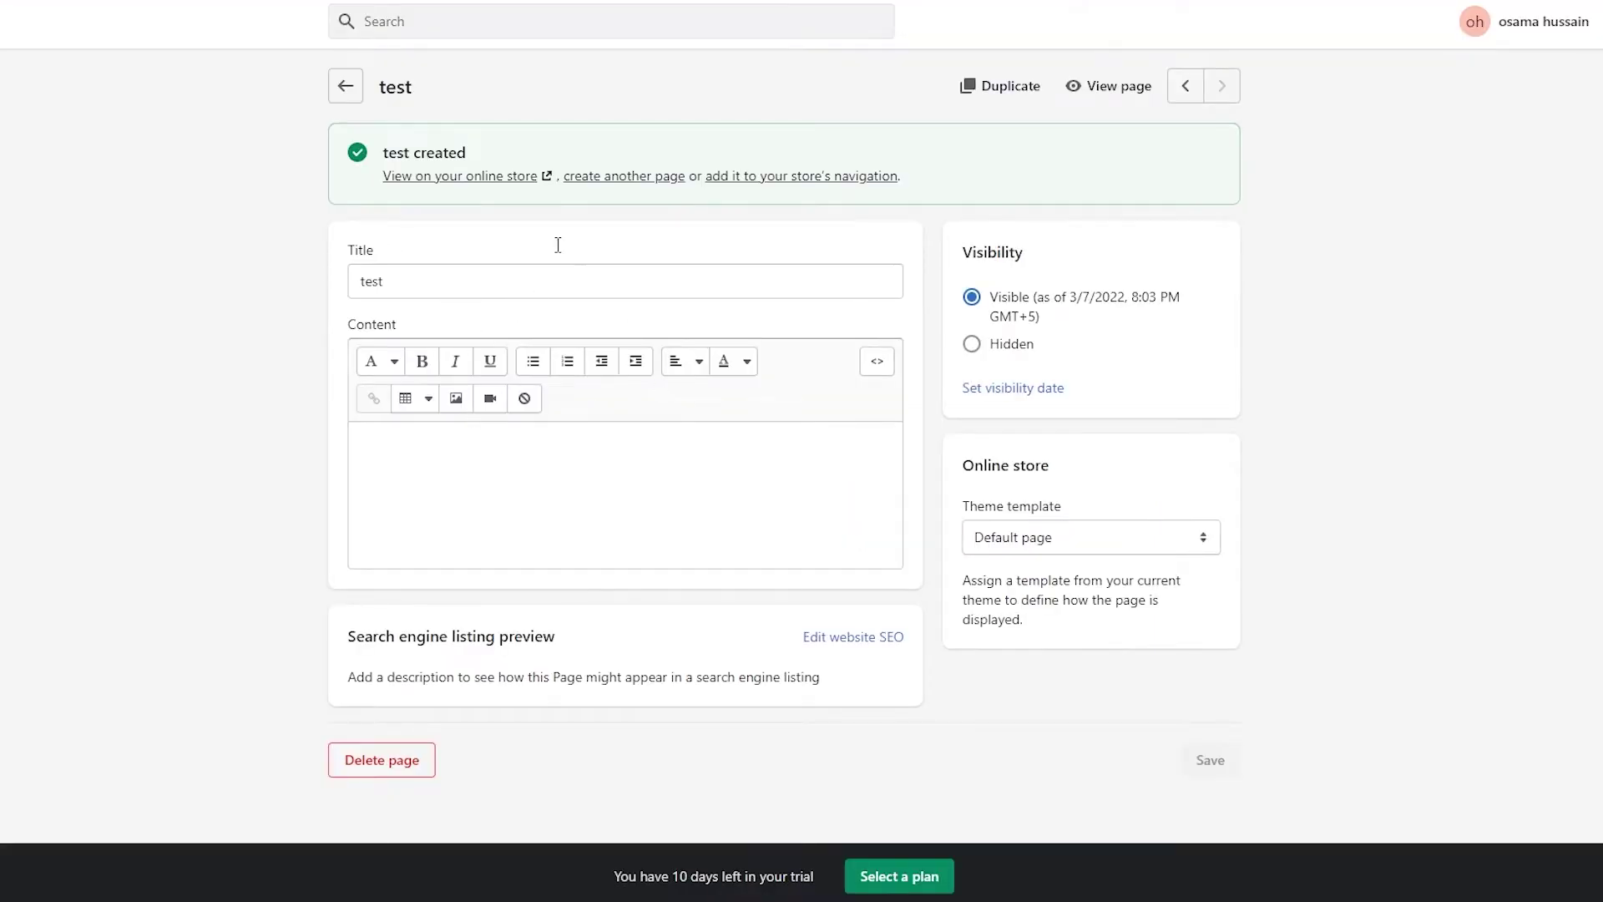
left_click(1097, 547)
left_click(1047, 581)
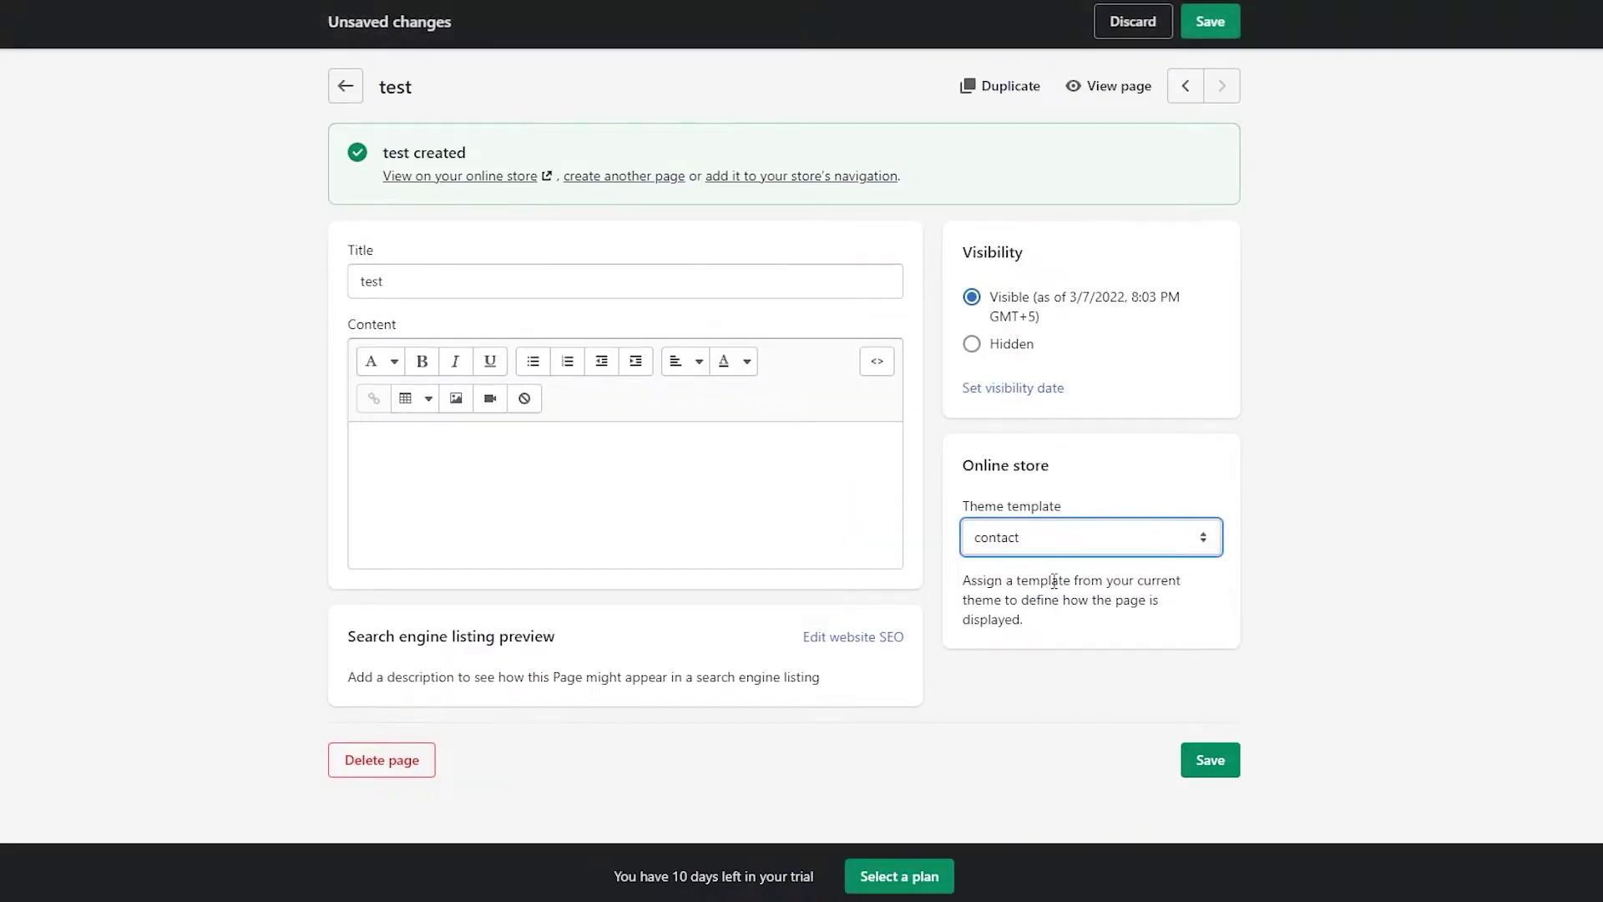
left_click(1210, 759)
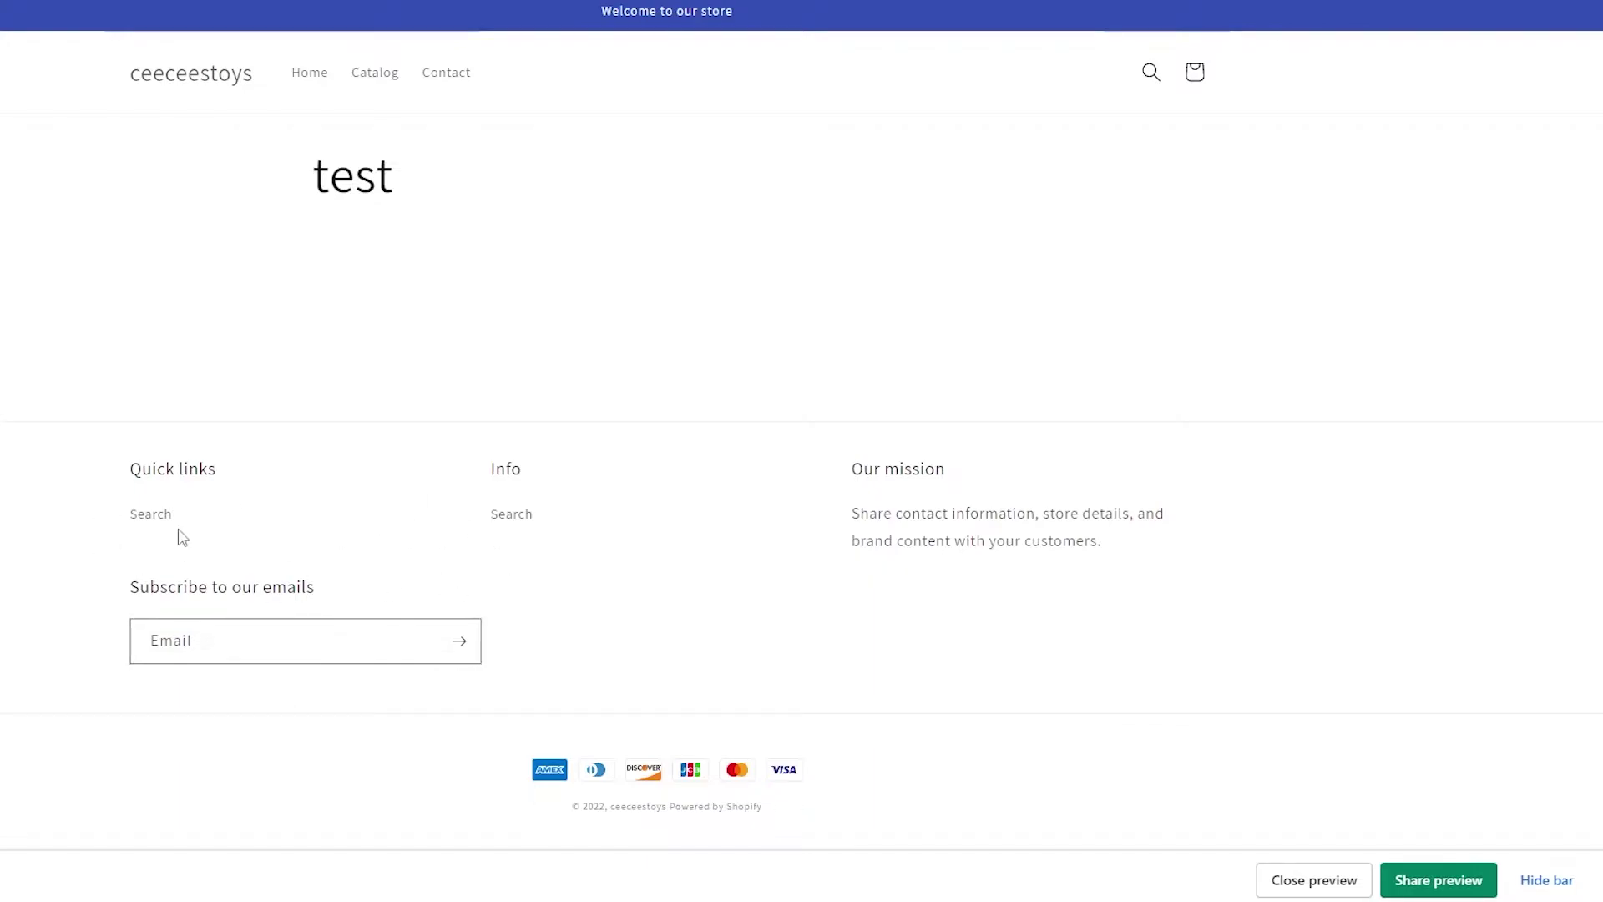
key("ctrl+w")
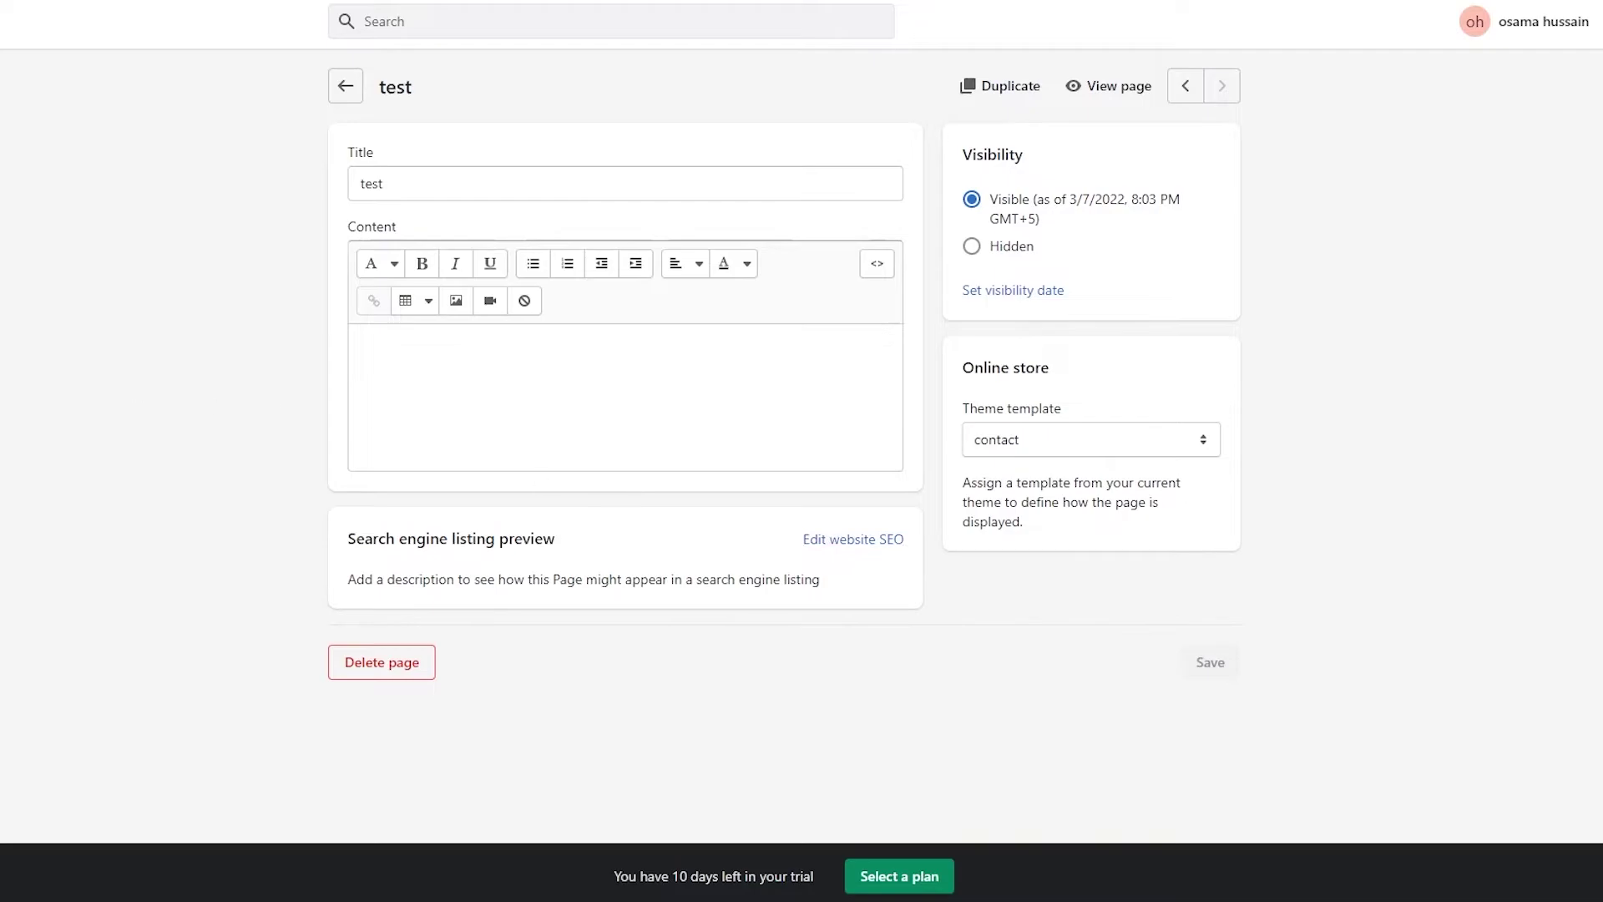
key("alt+Left")
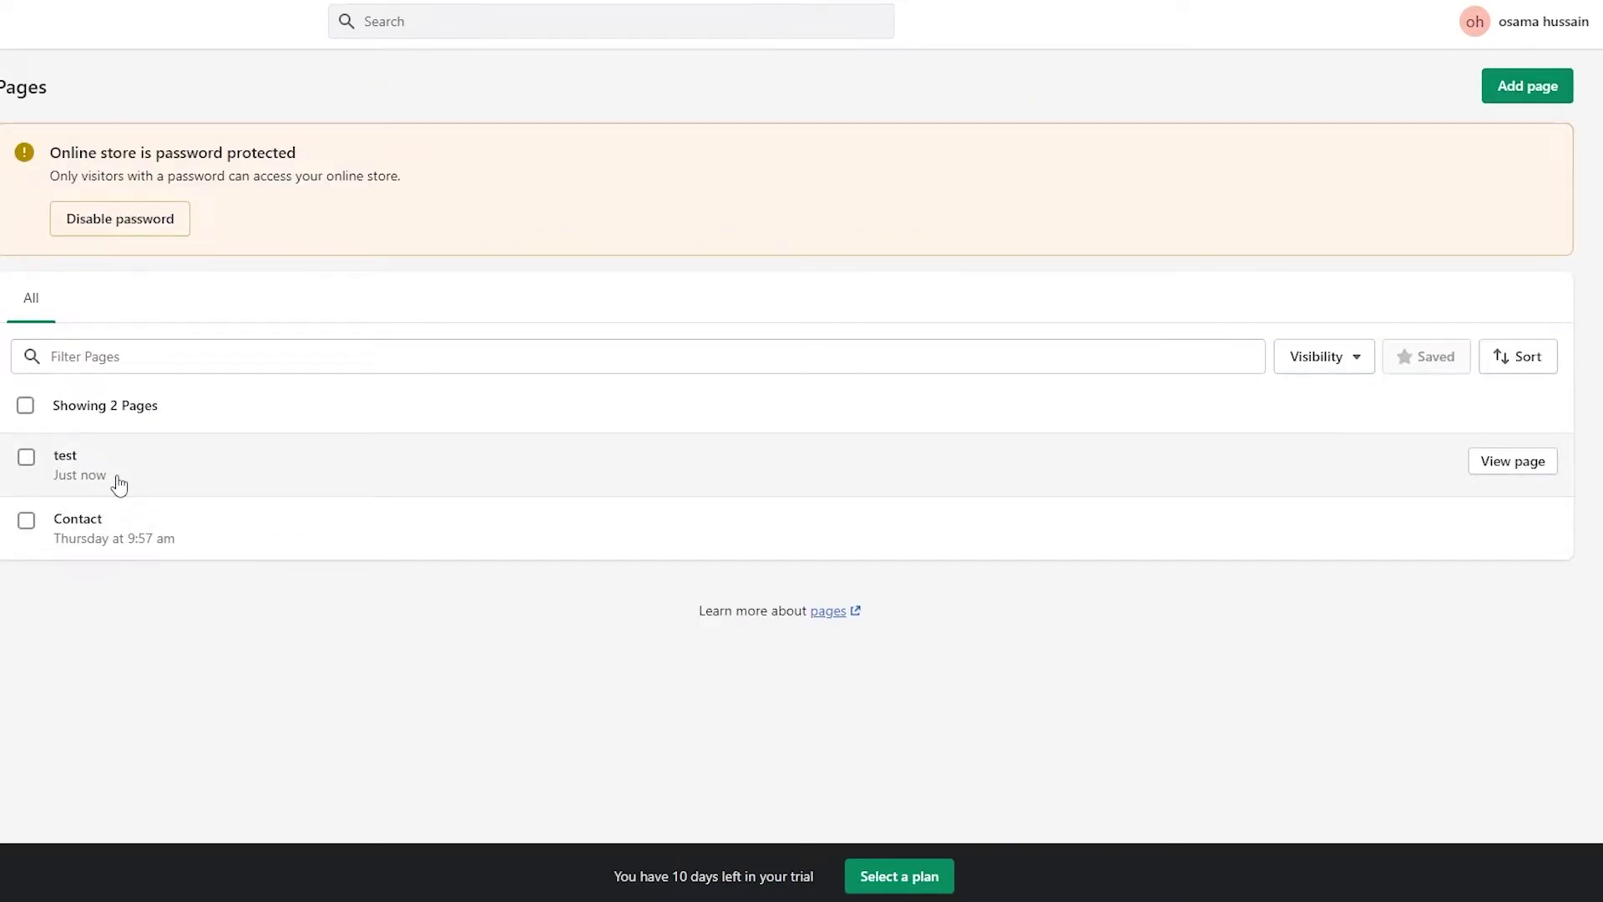
Step: Open Dawn's code editor via Actions > Edit code and browse its layout and template files
left_click(101, 360)
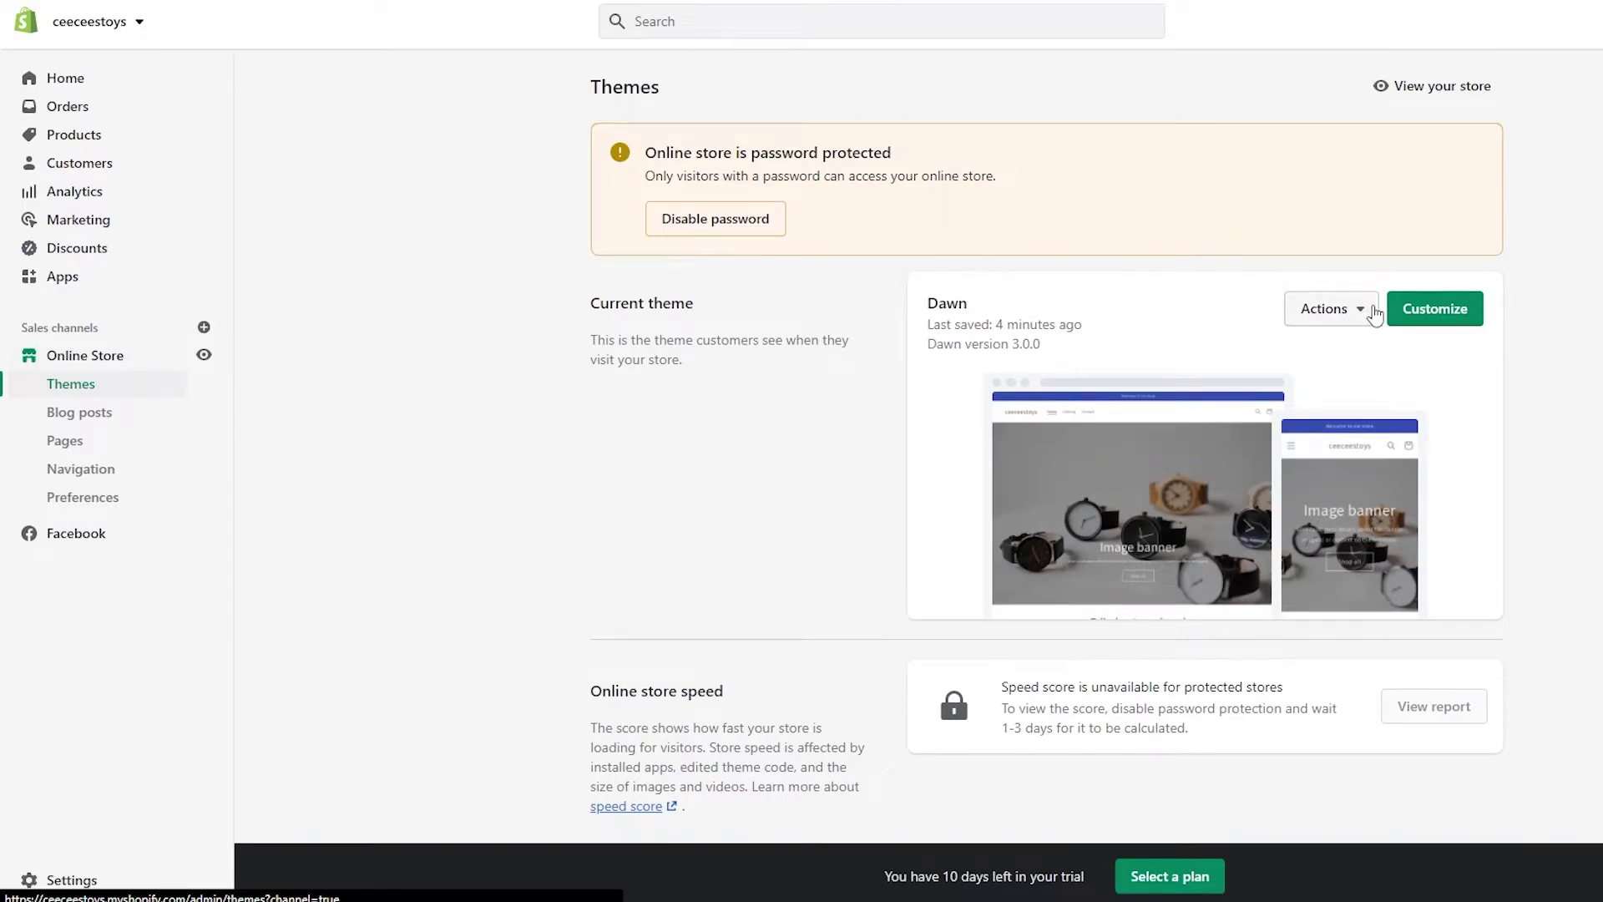
left_click(1372, 315)
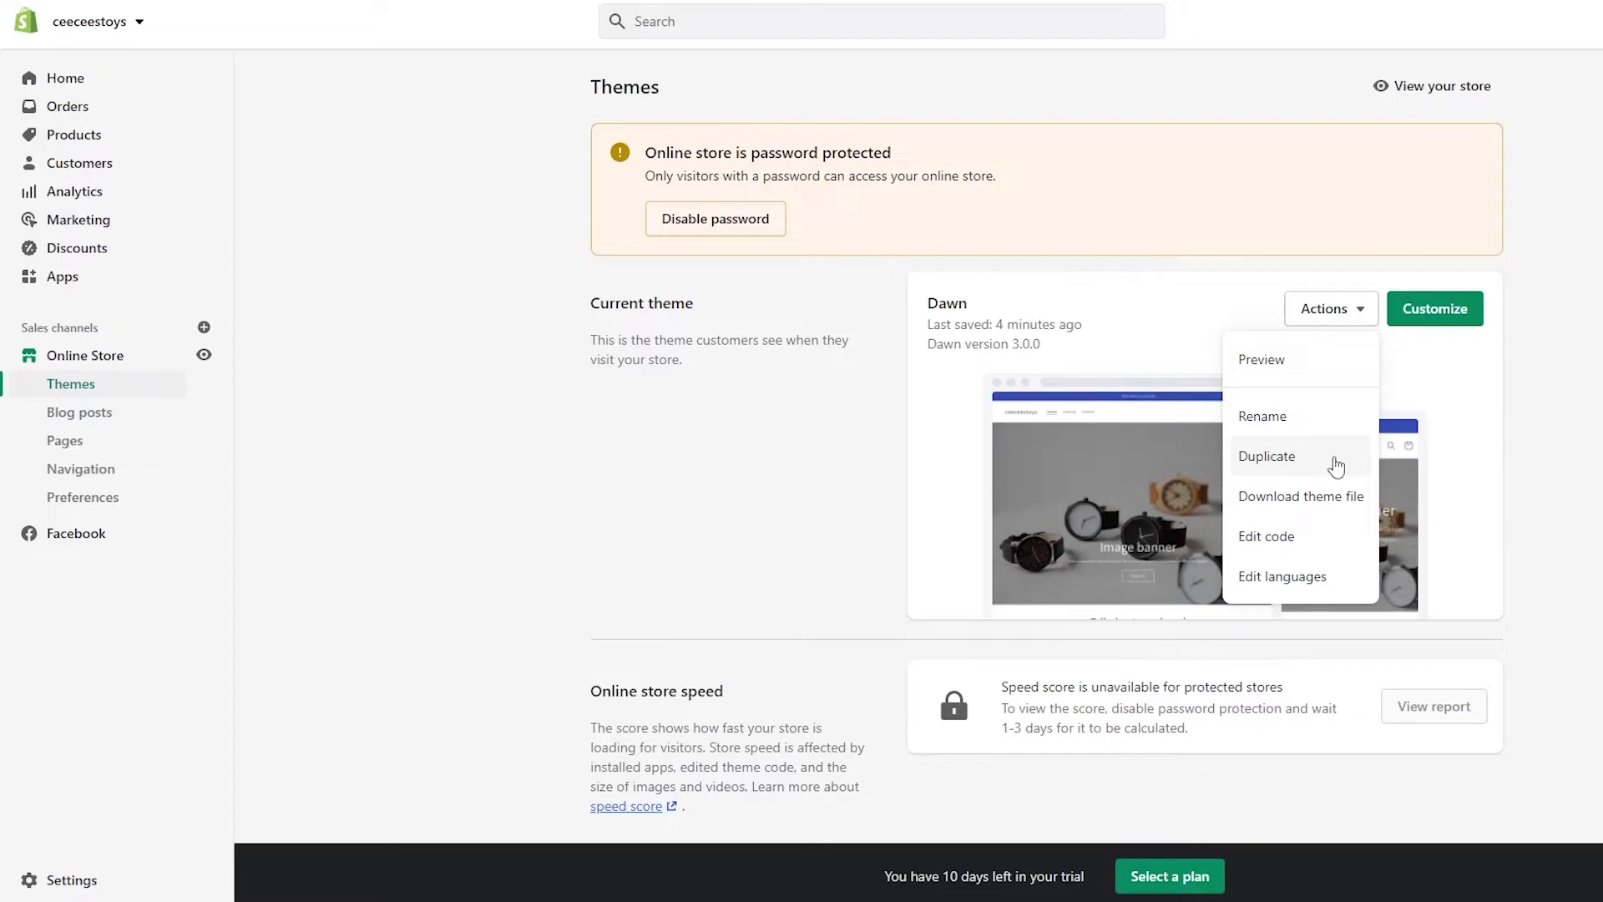
left_click(1271, 547)
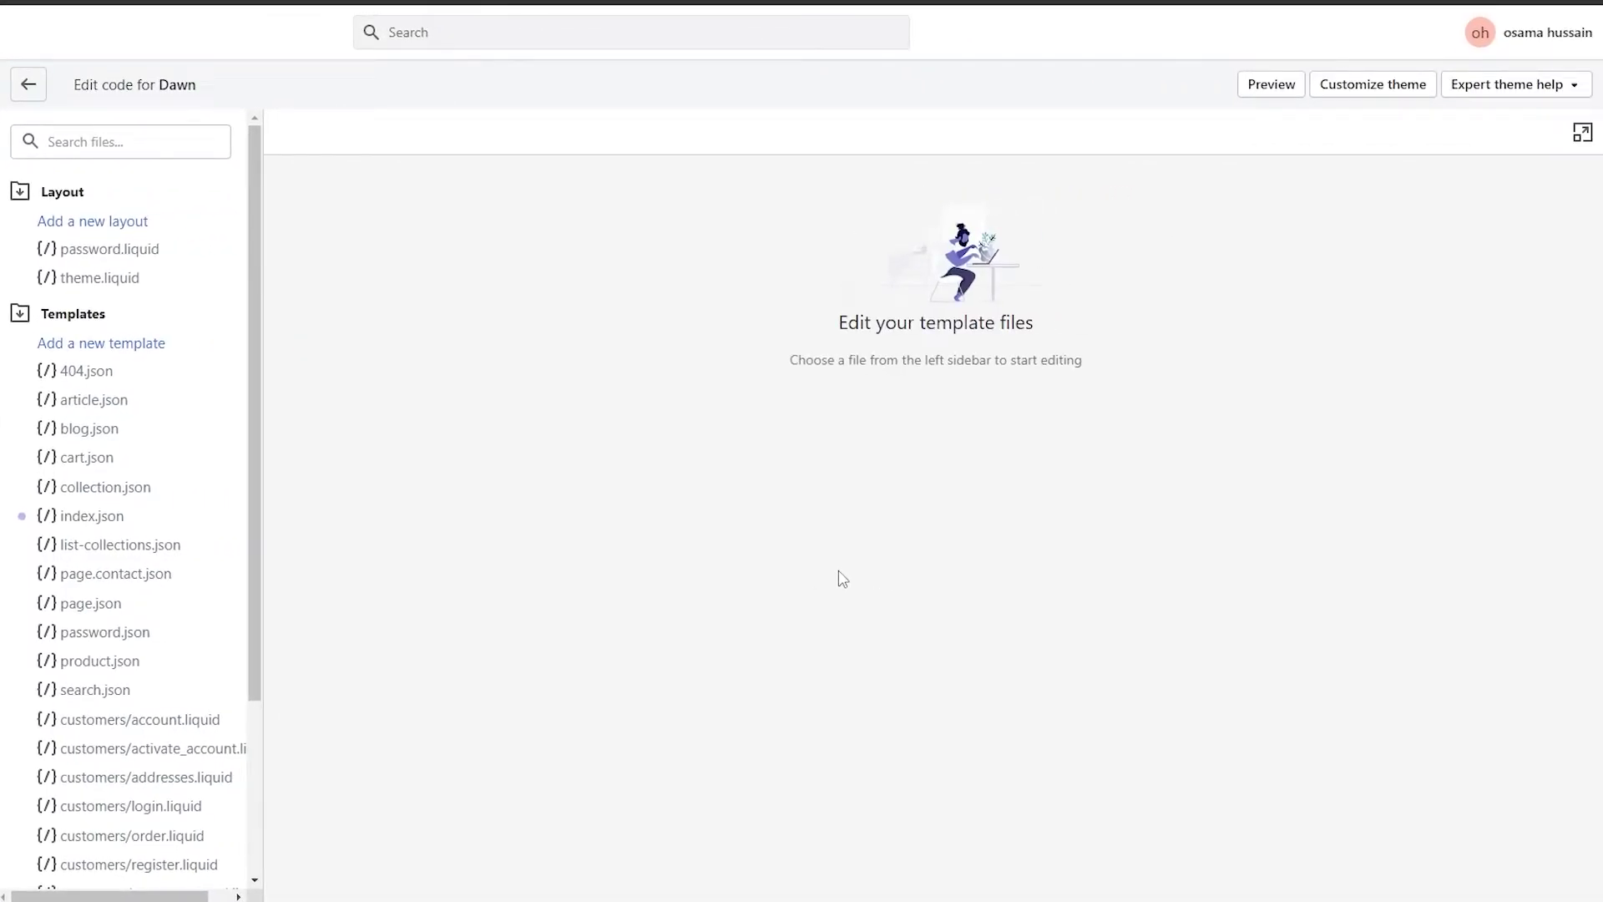
scroll(203, 404, "down", 1)
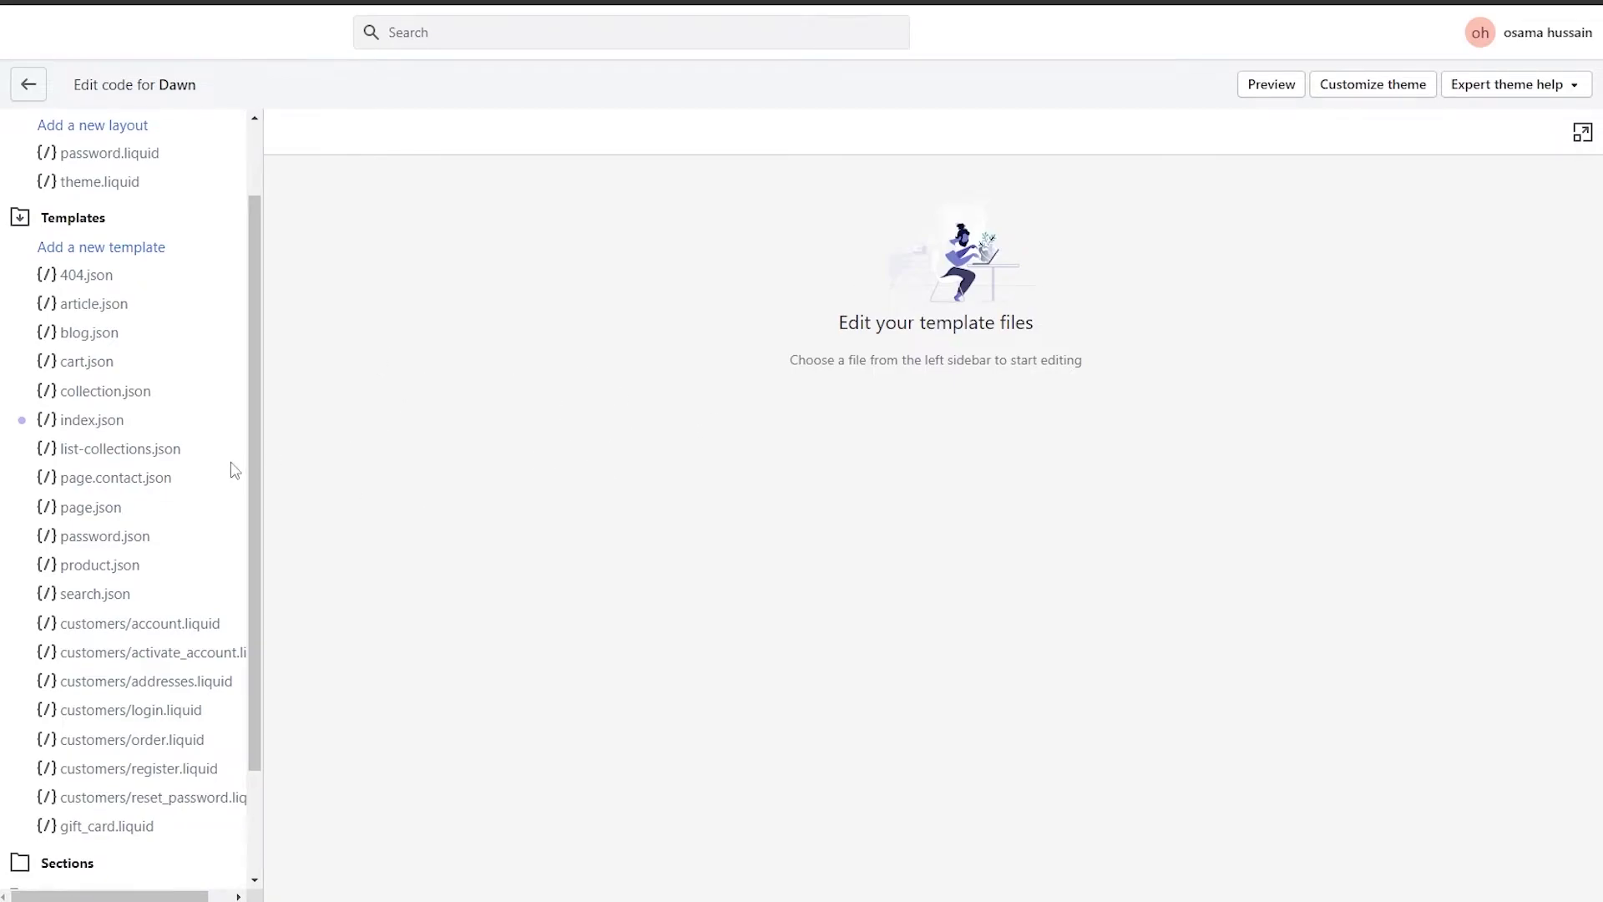
scroll(238, 469, "down", 2)
mouse_move(267, 447)
left_mouse_down()
mouse_move(276, 308)
mouse_move(275, 453)
left_mouse_up()
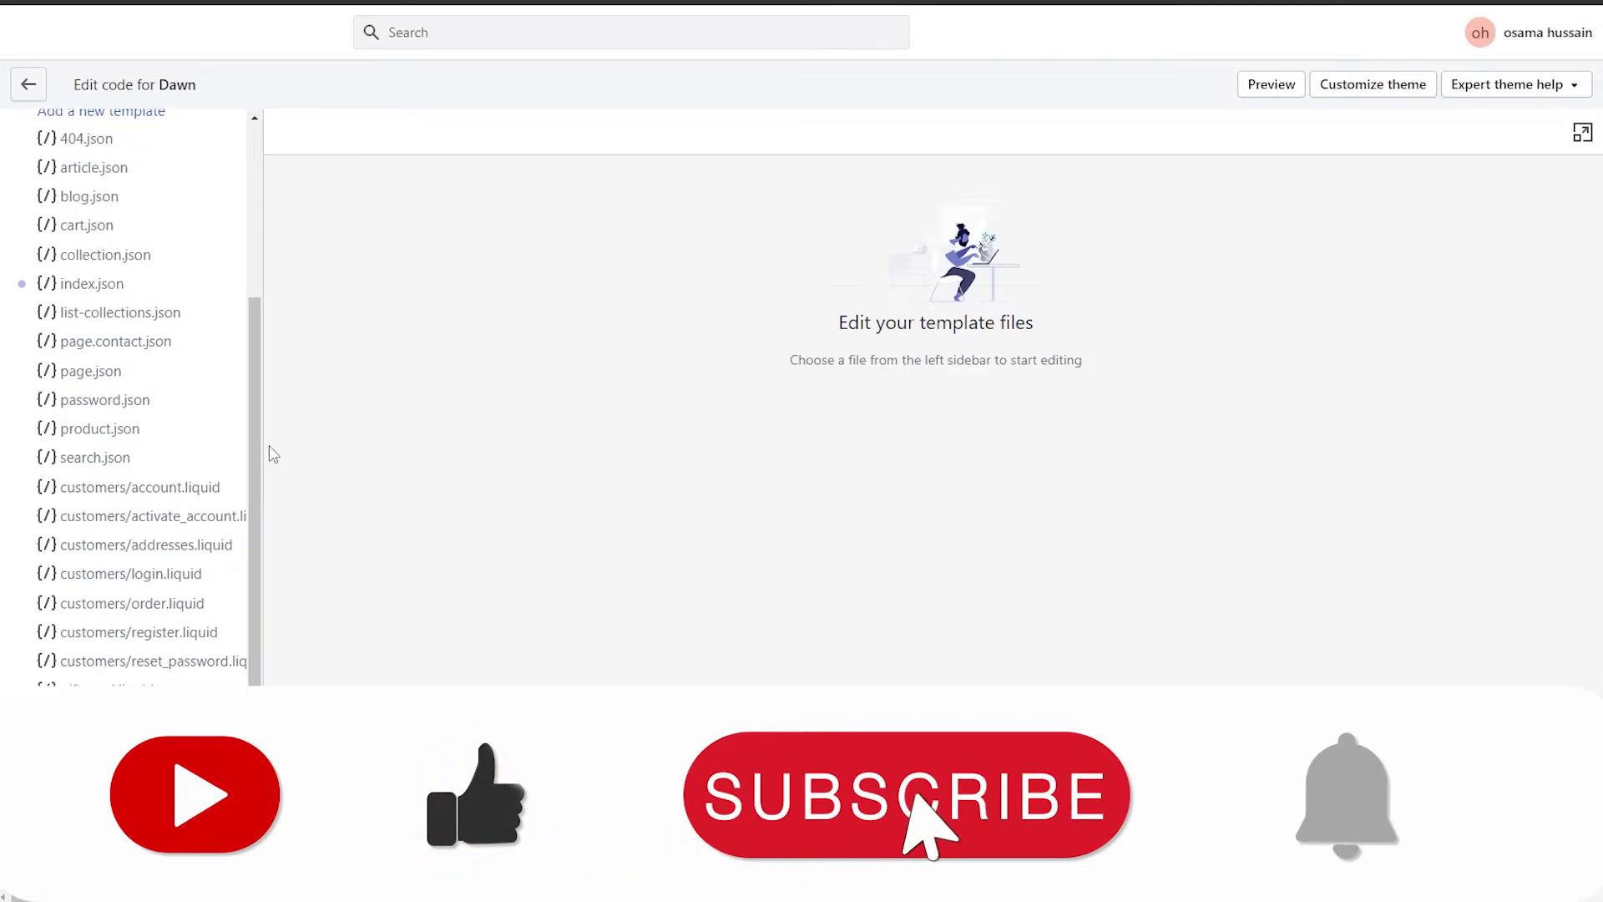
scroll(208, 454, "up", 2)
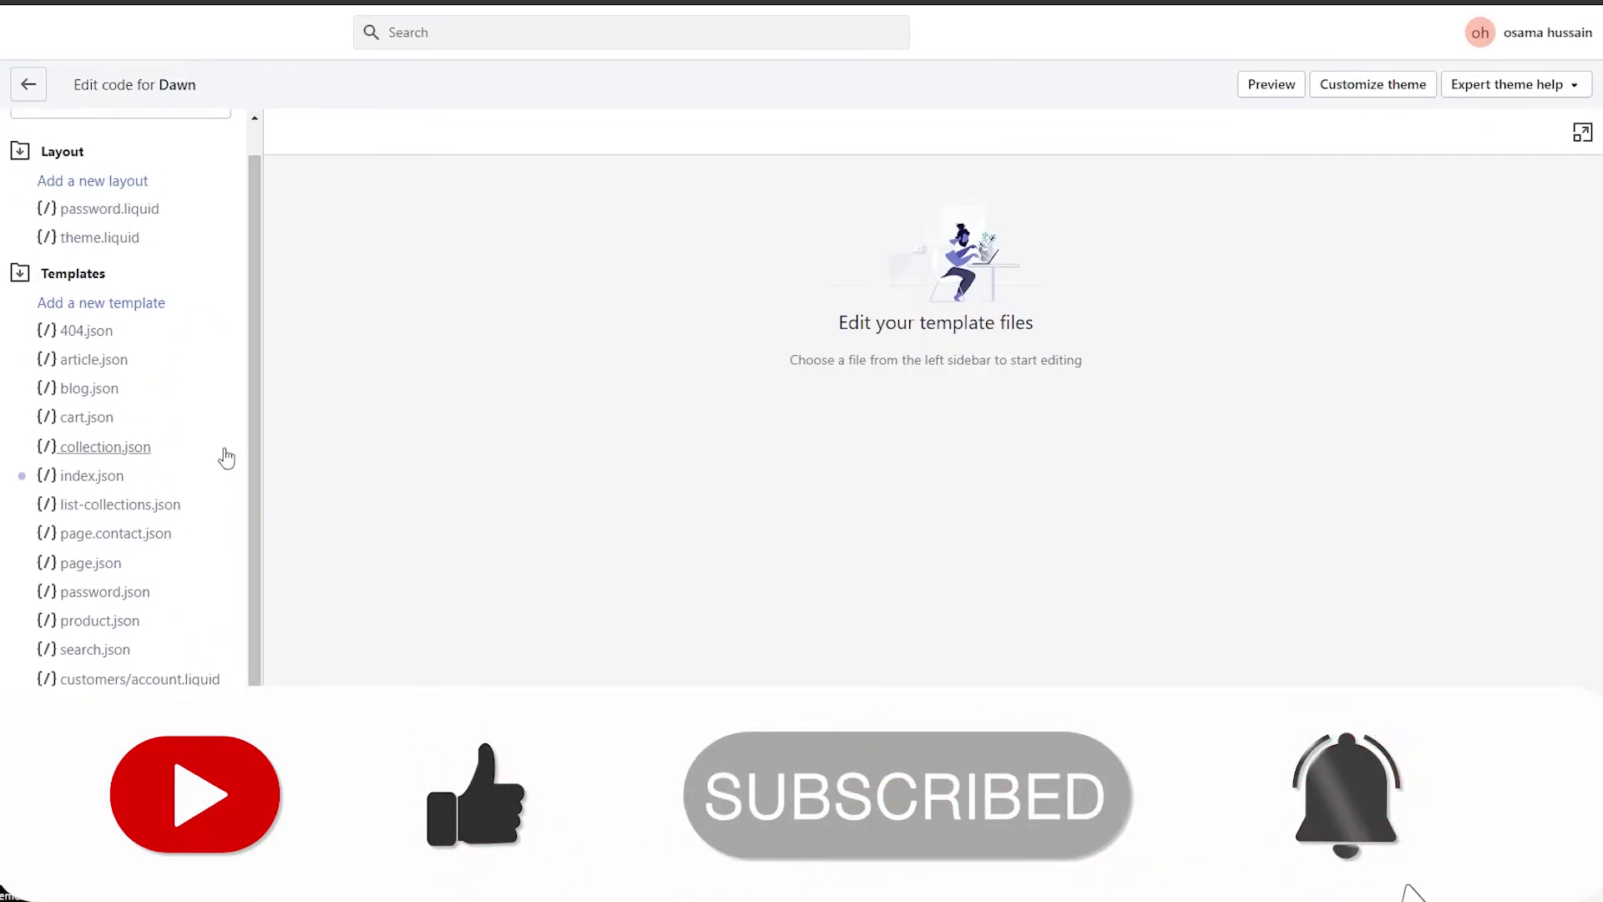
scroll(147, 187, "up", 1)
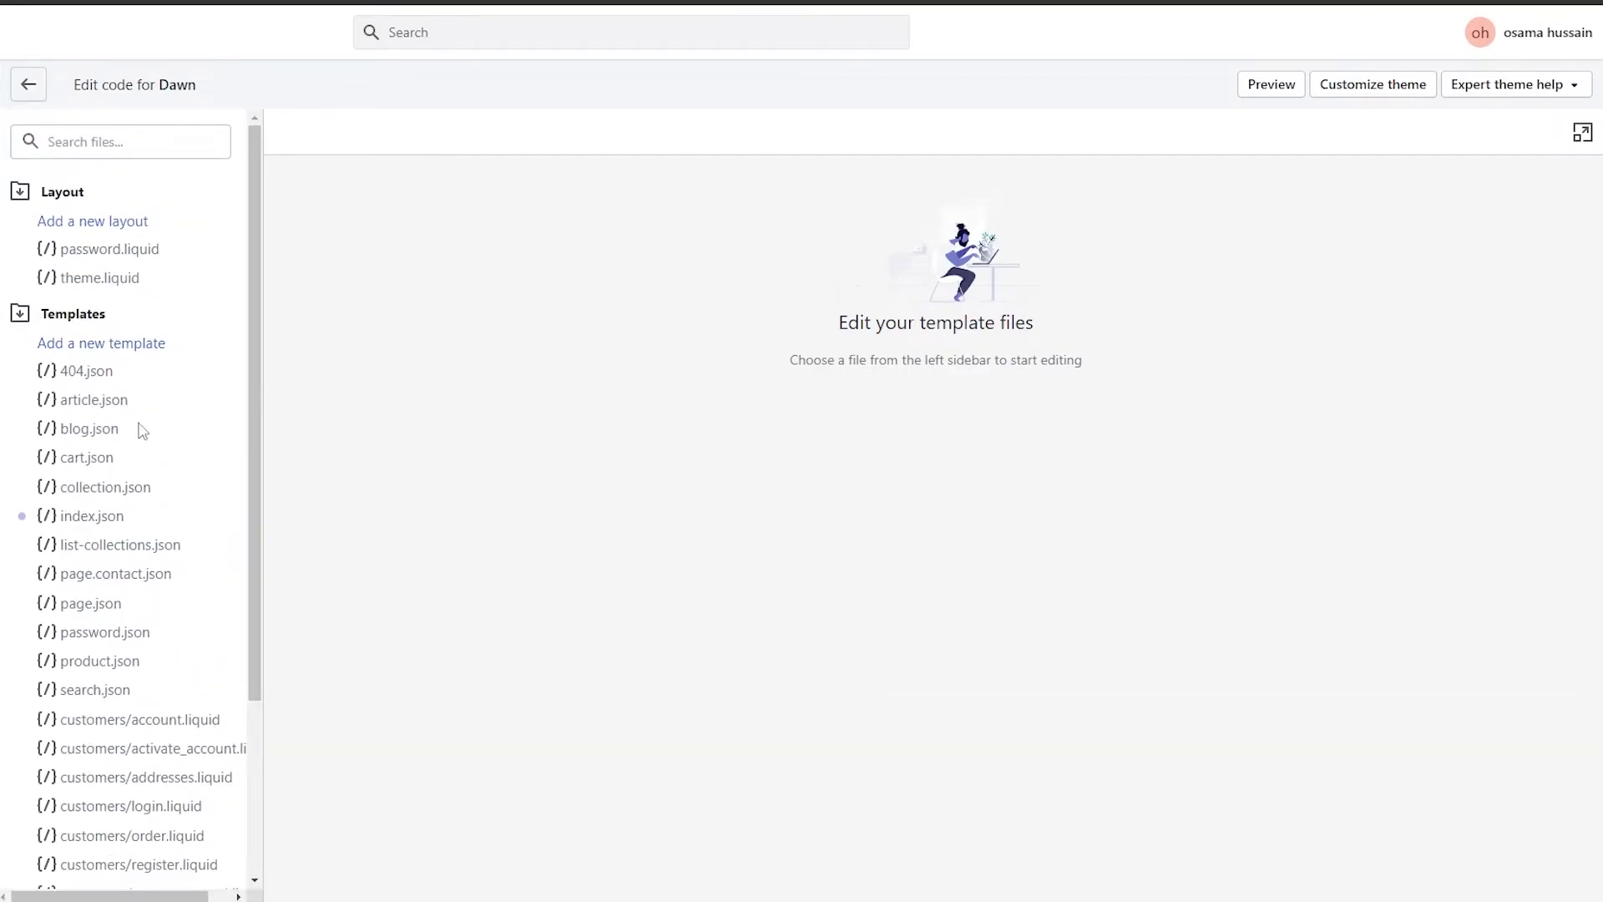
scroll(125, 417, "down", 1)
scroll(108, 334, "down", 2)
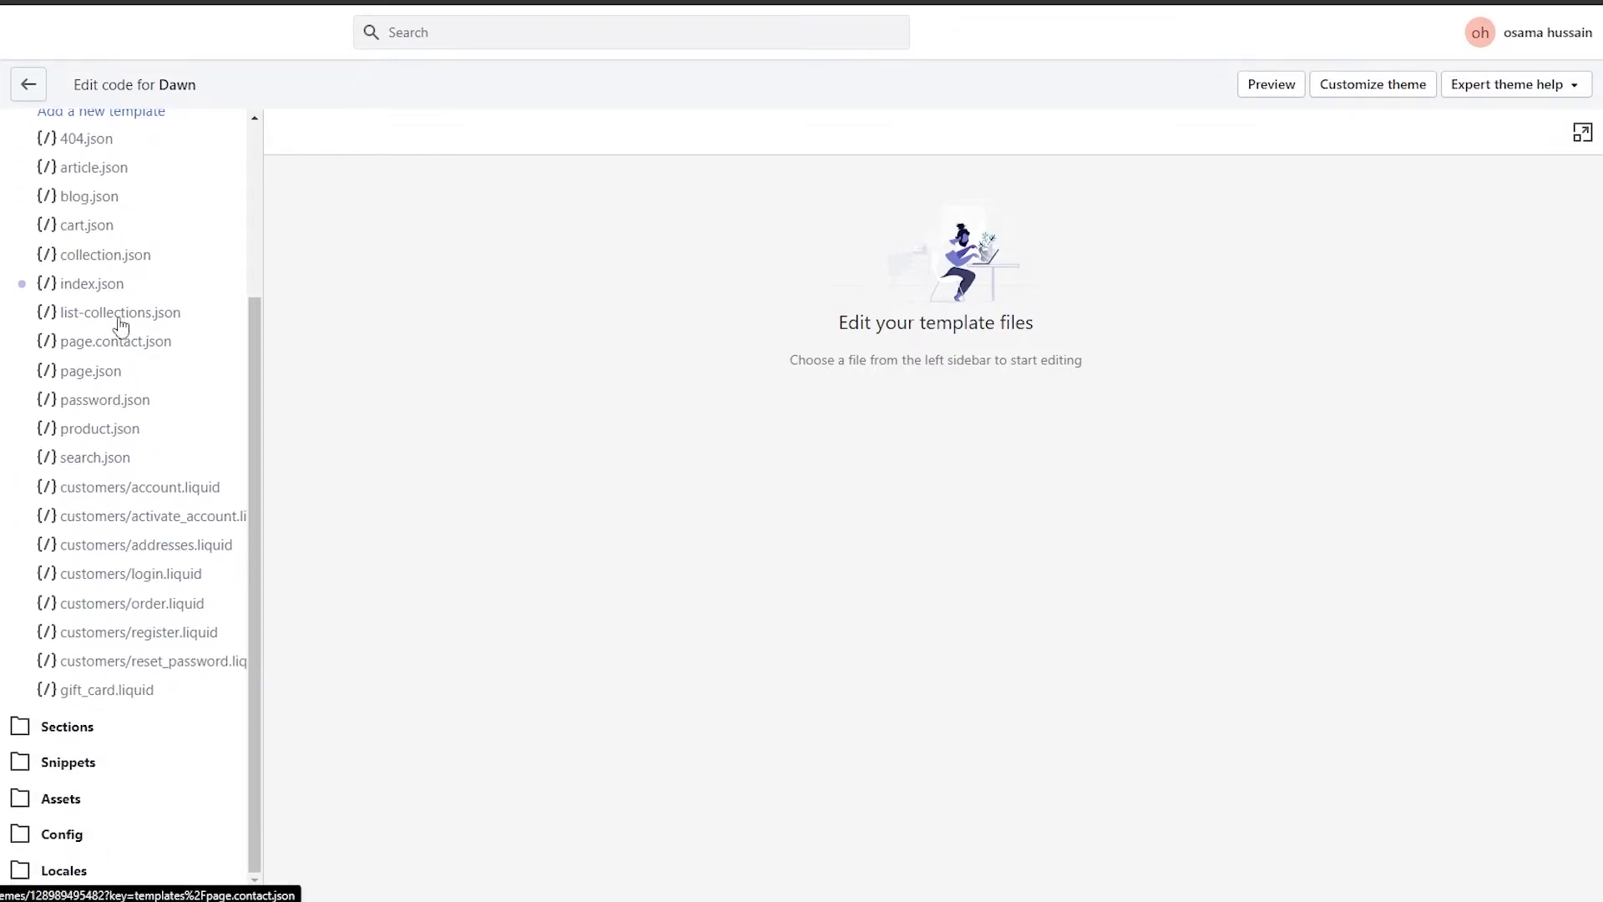
Step: Expand the Sections folder and look through the theme's section files
left_click(61, 734)
scroll(142, 665, "down", 2)
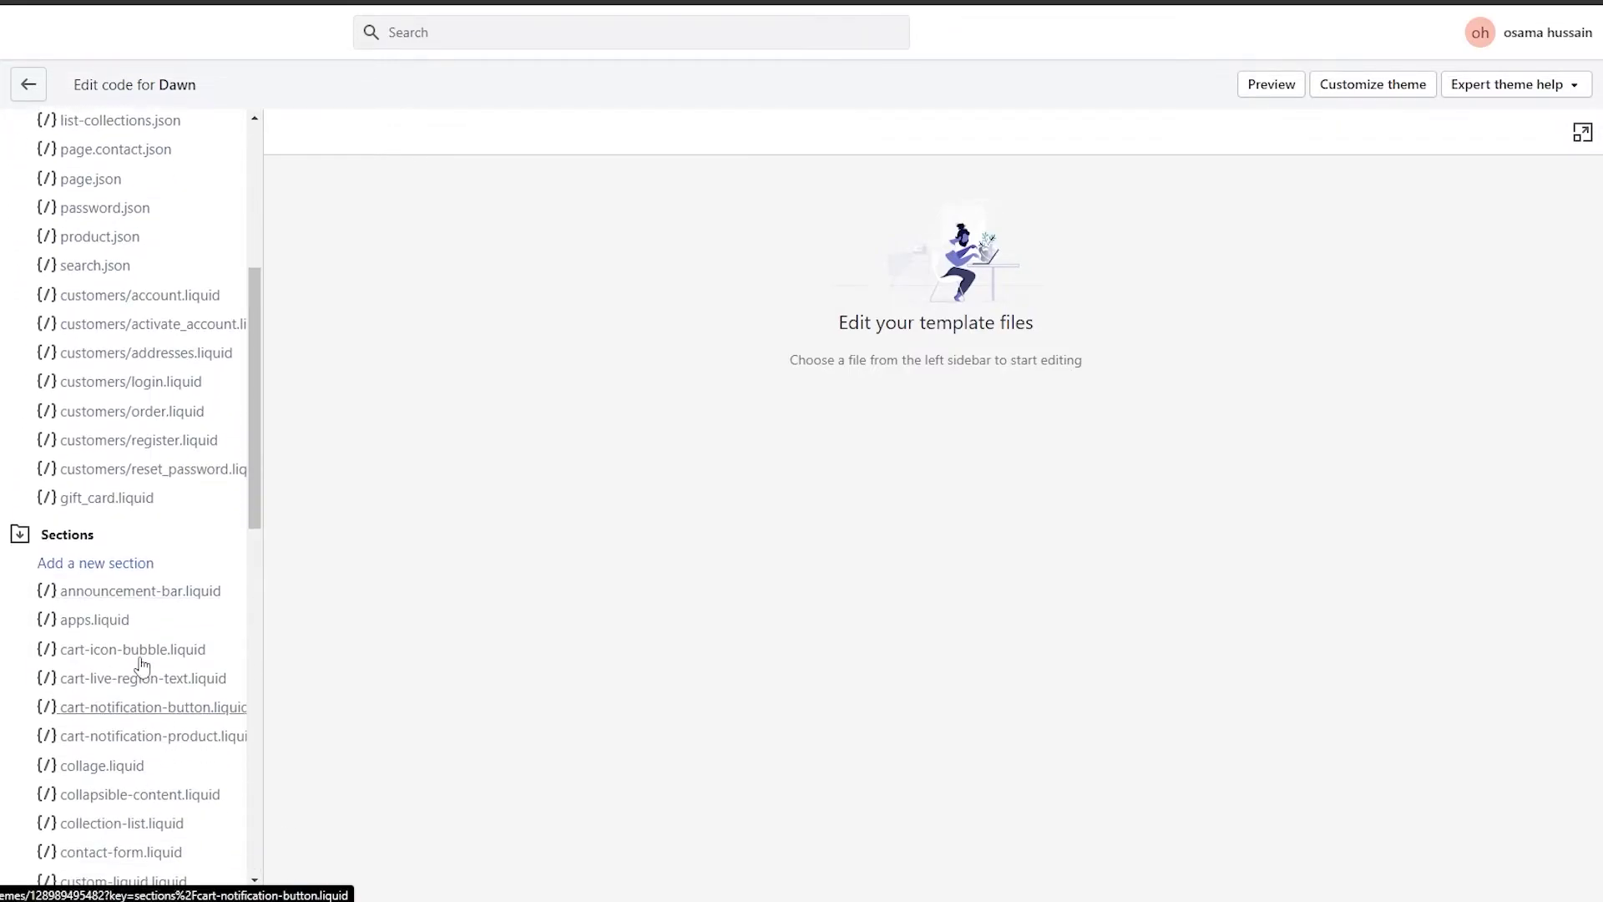
scroll(142, 666, "down", 10)
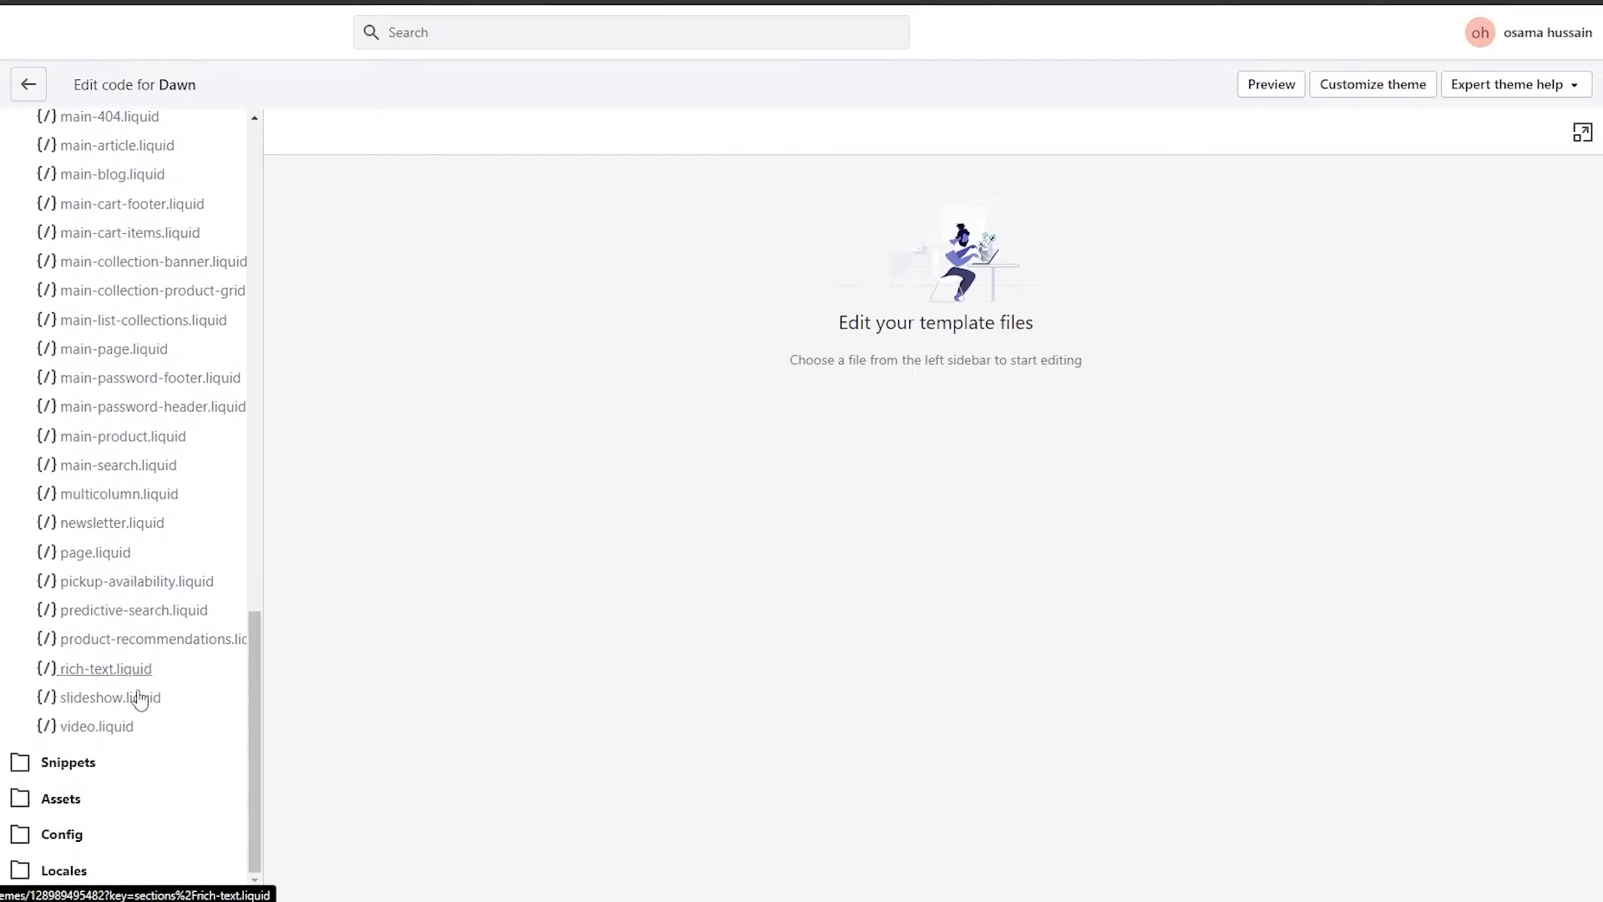
left_click_drag(259, 761, 243, 249)
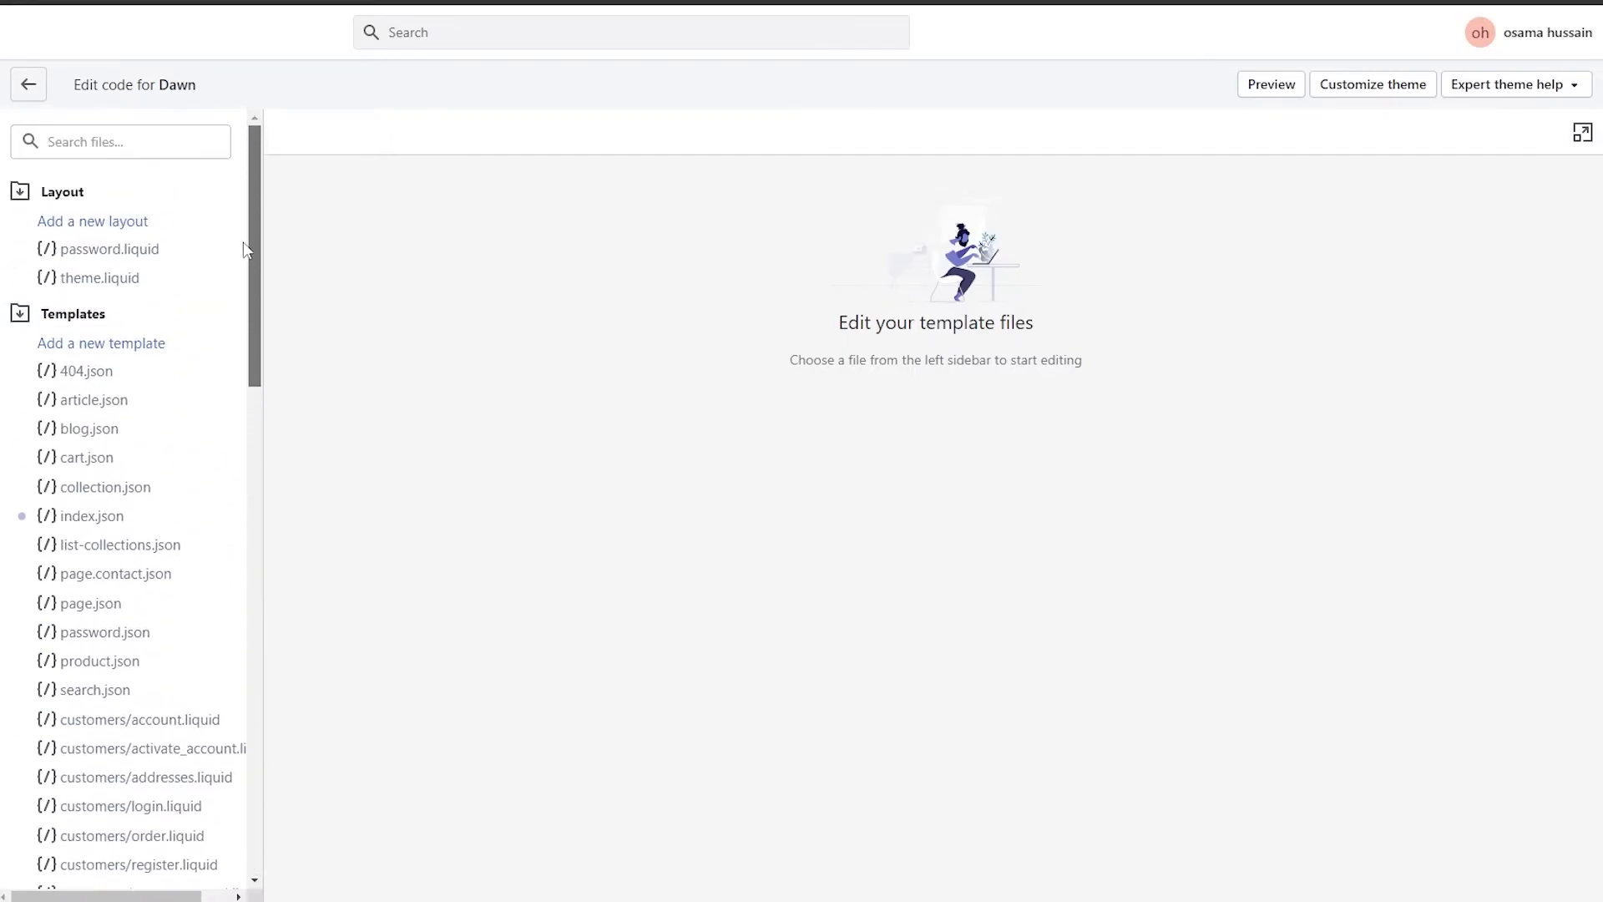
scroll(125, 376, "left", 3)
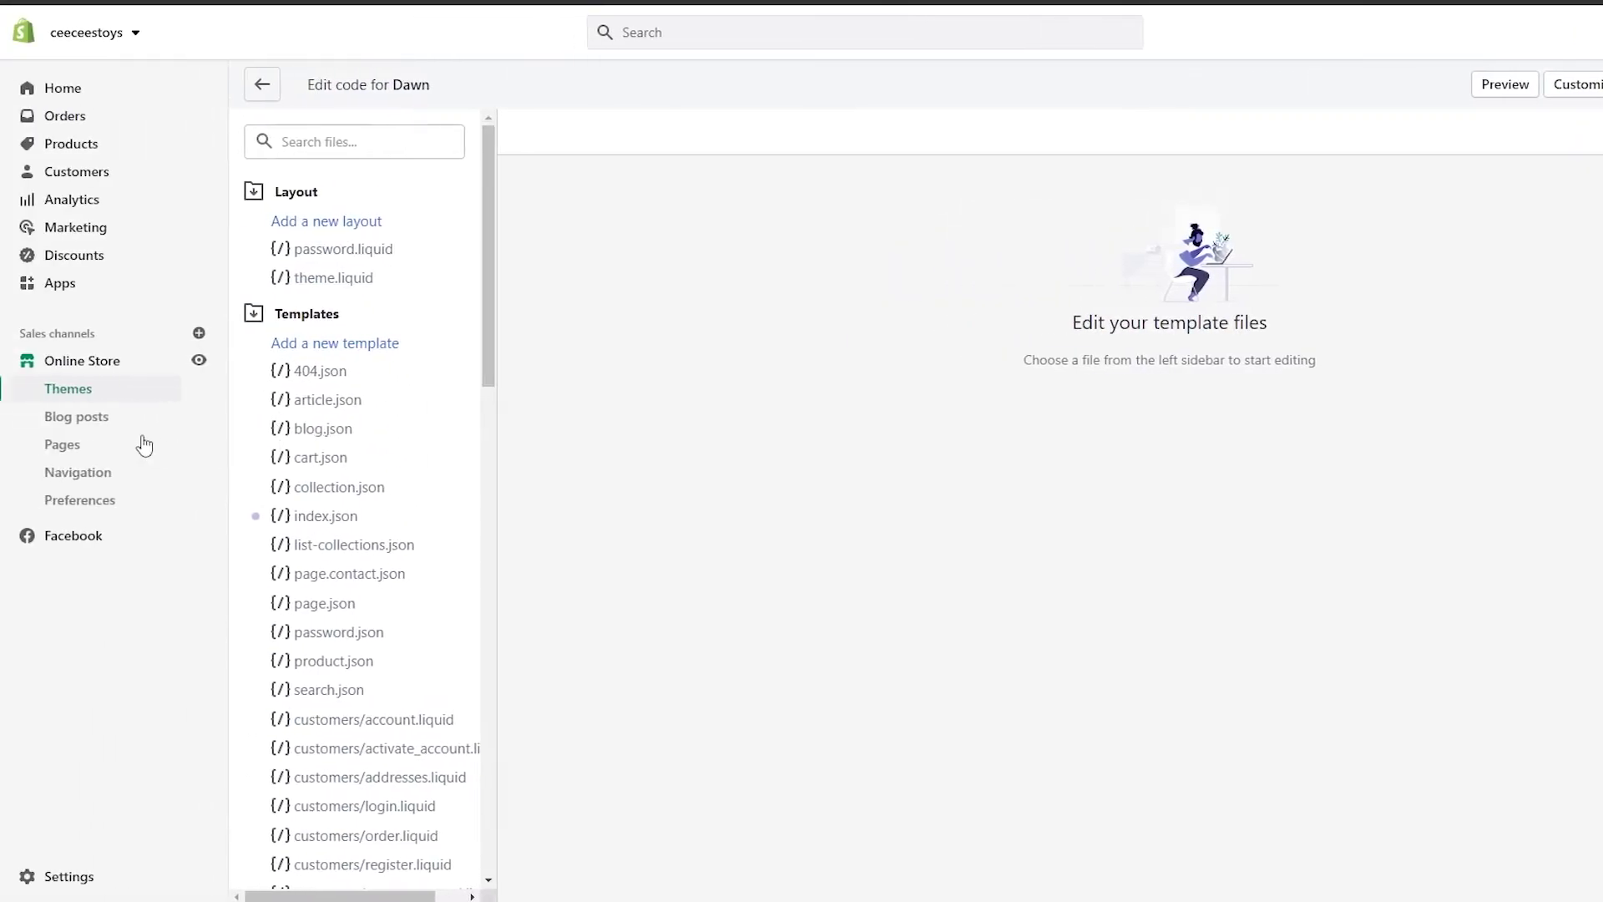
left_click(103, 448)
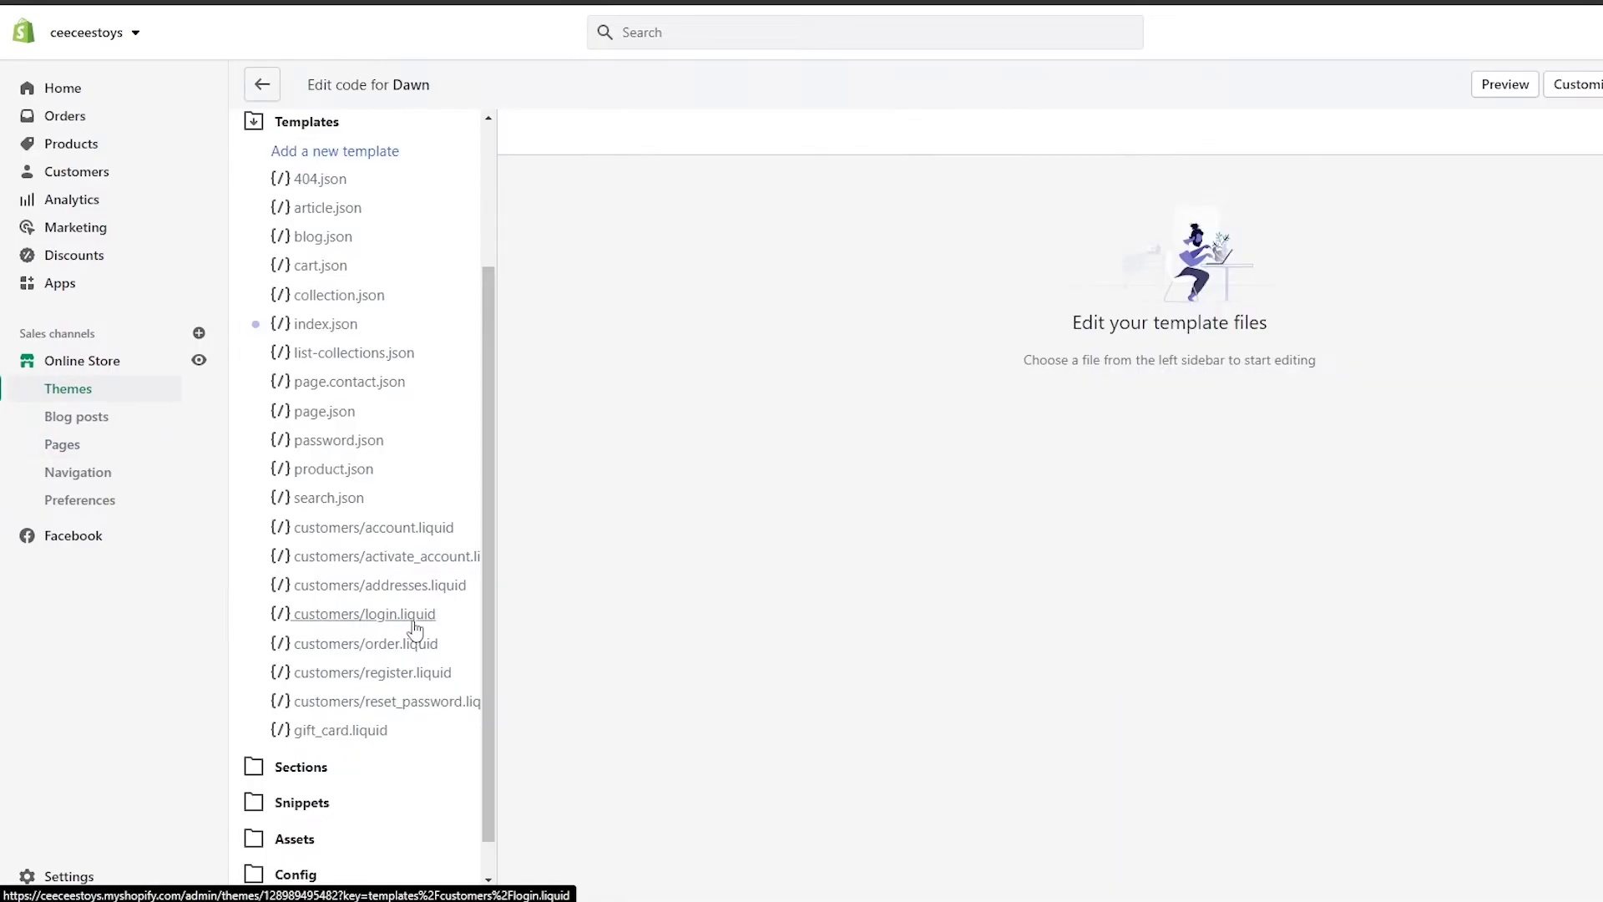
scroll(376, 593, "up", 1)
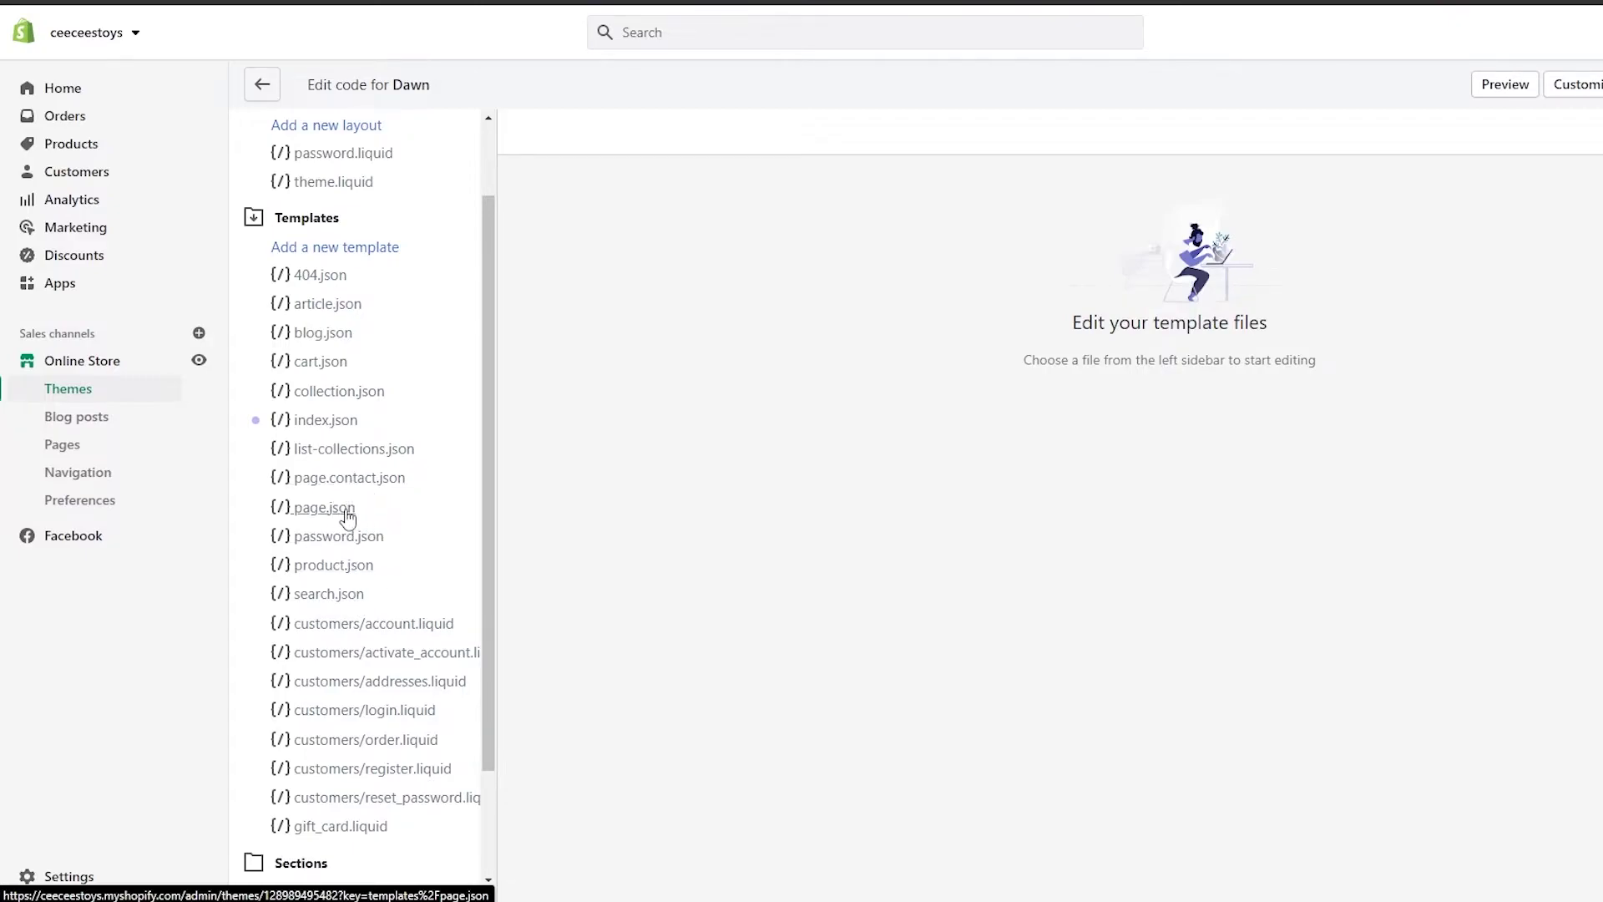
scroll(343, 526, "down", 2)
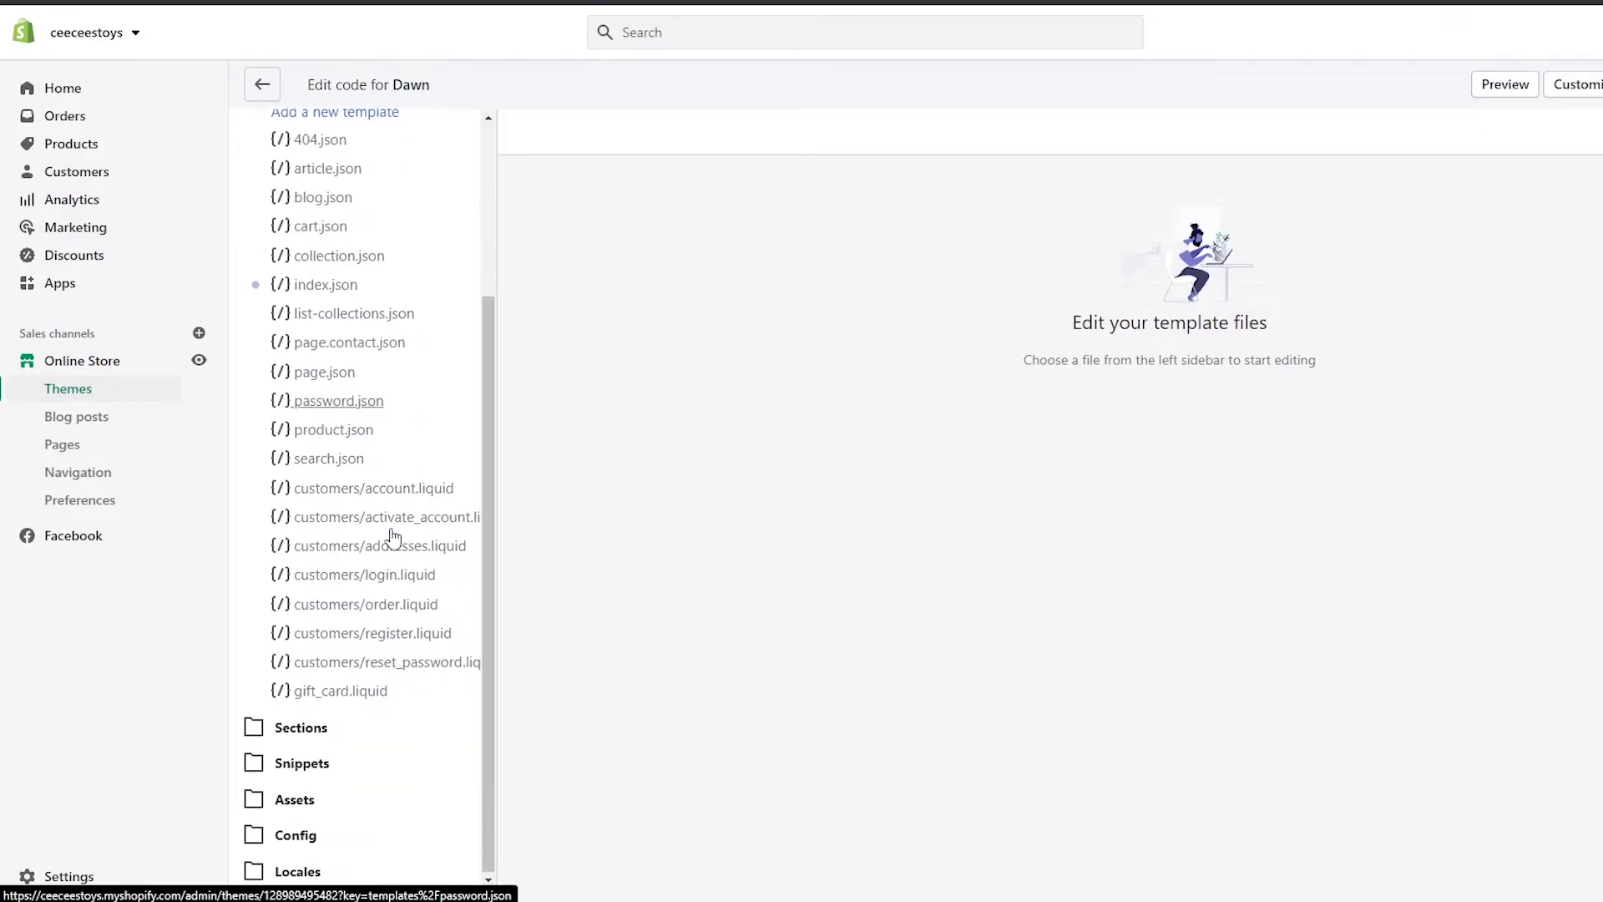
scroll(401, 543, "up", 4)
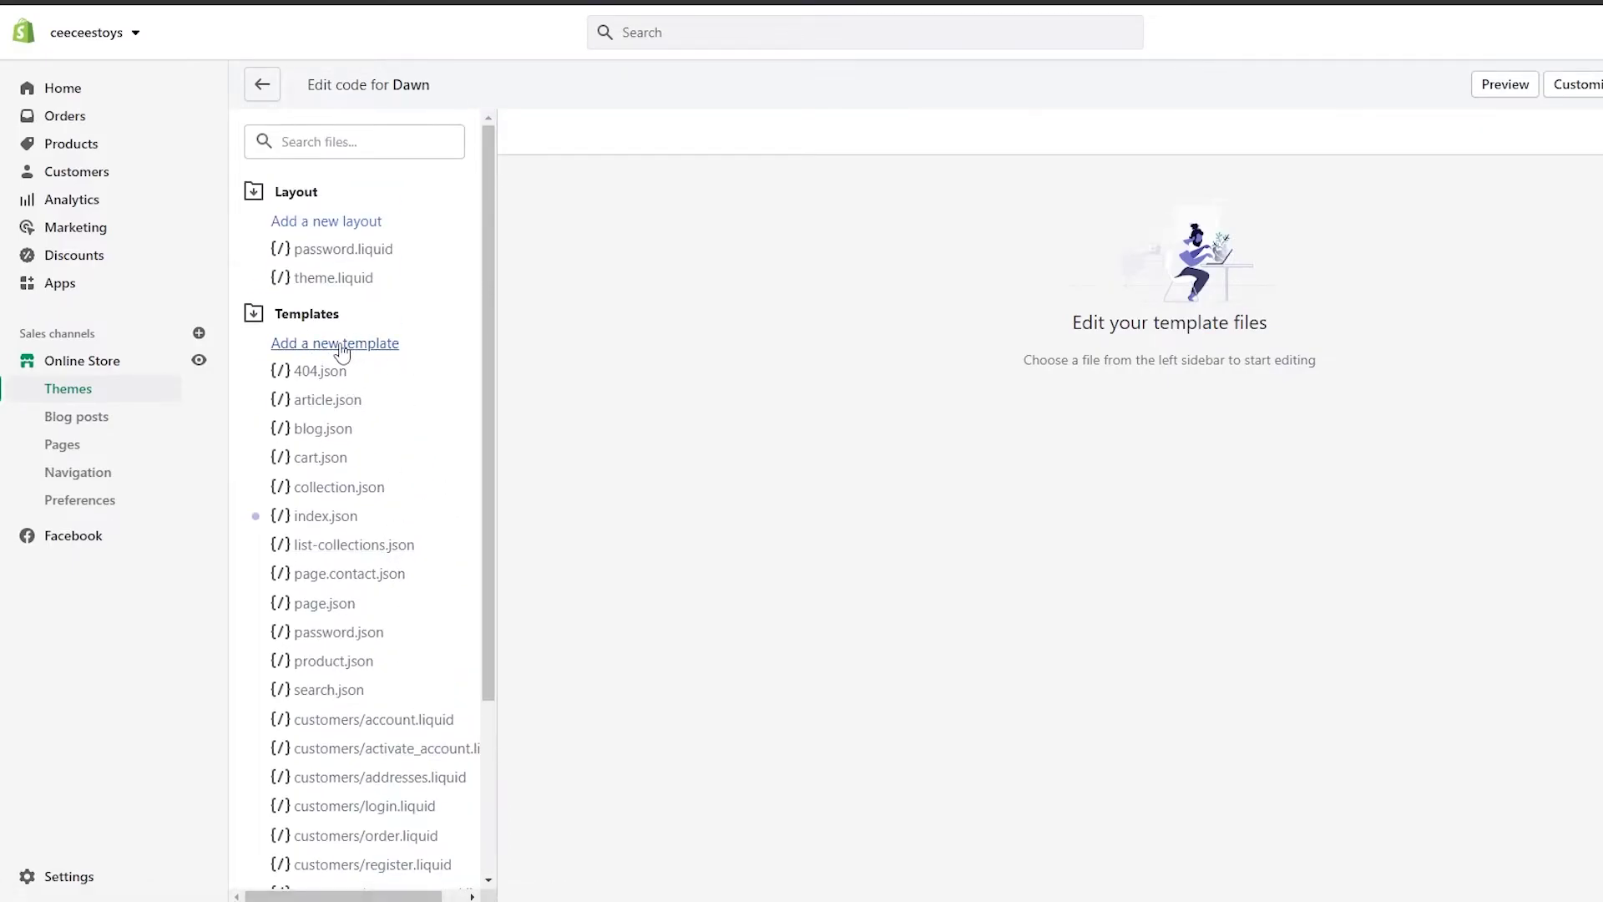
Step: Create a Liquid page template named test, producing page.test.liquid
left_click(343, 347)
left_click(842, 221)
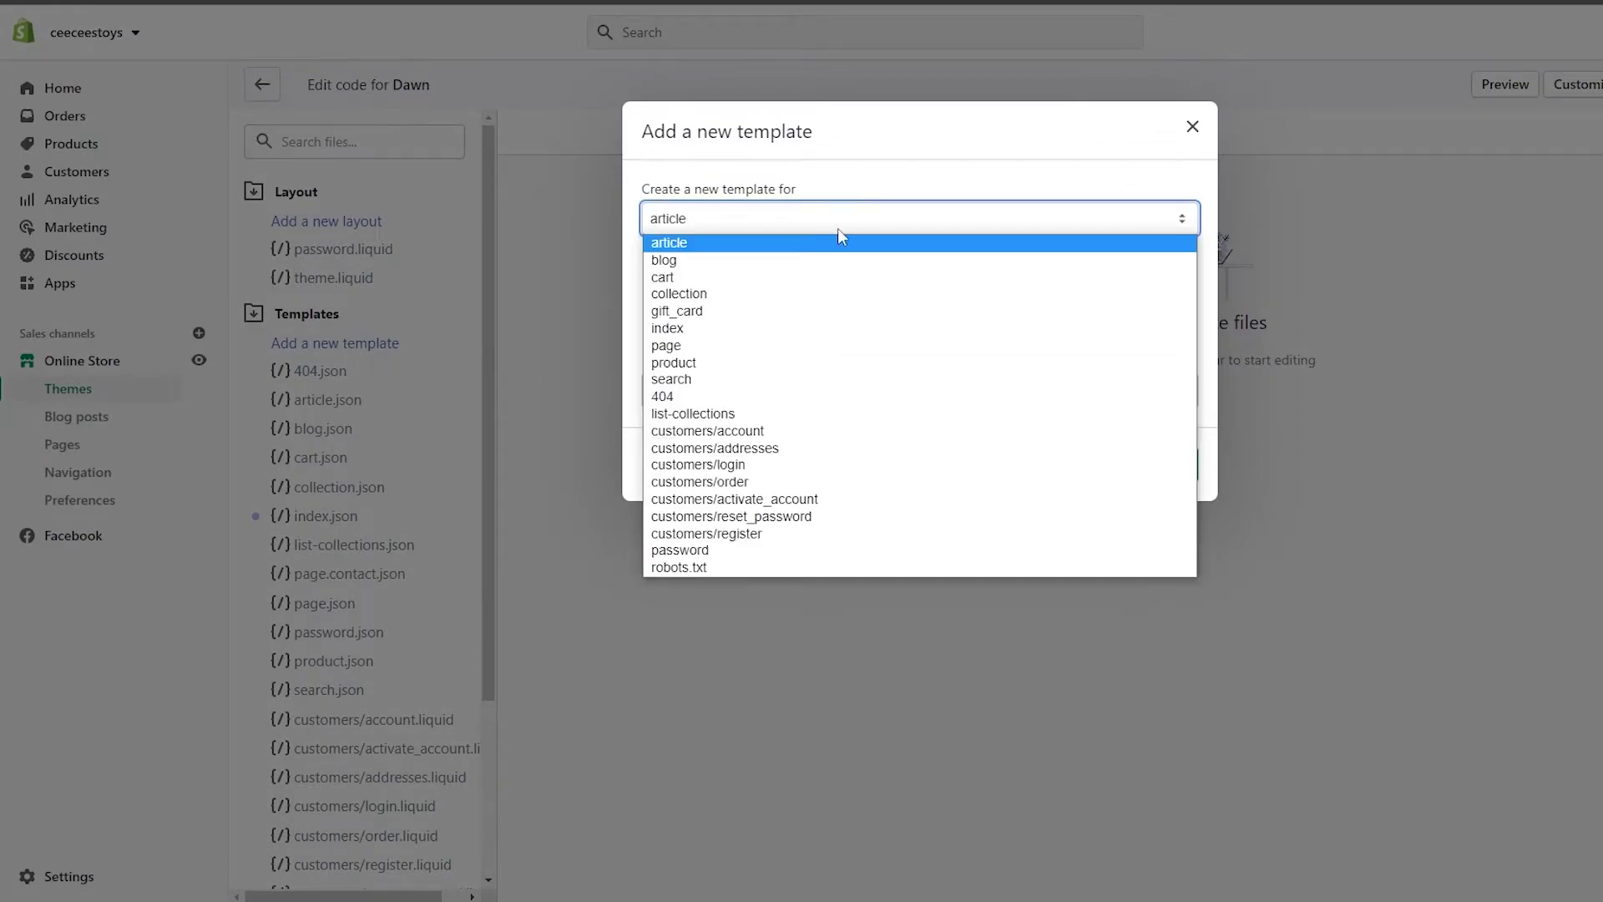
left_click(794, 345)
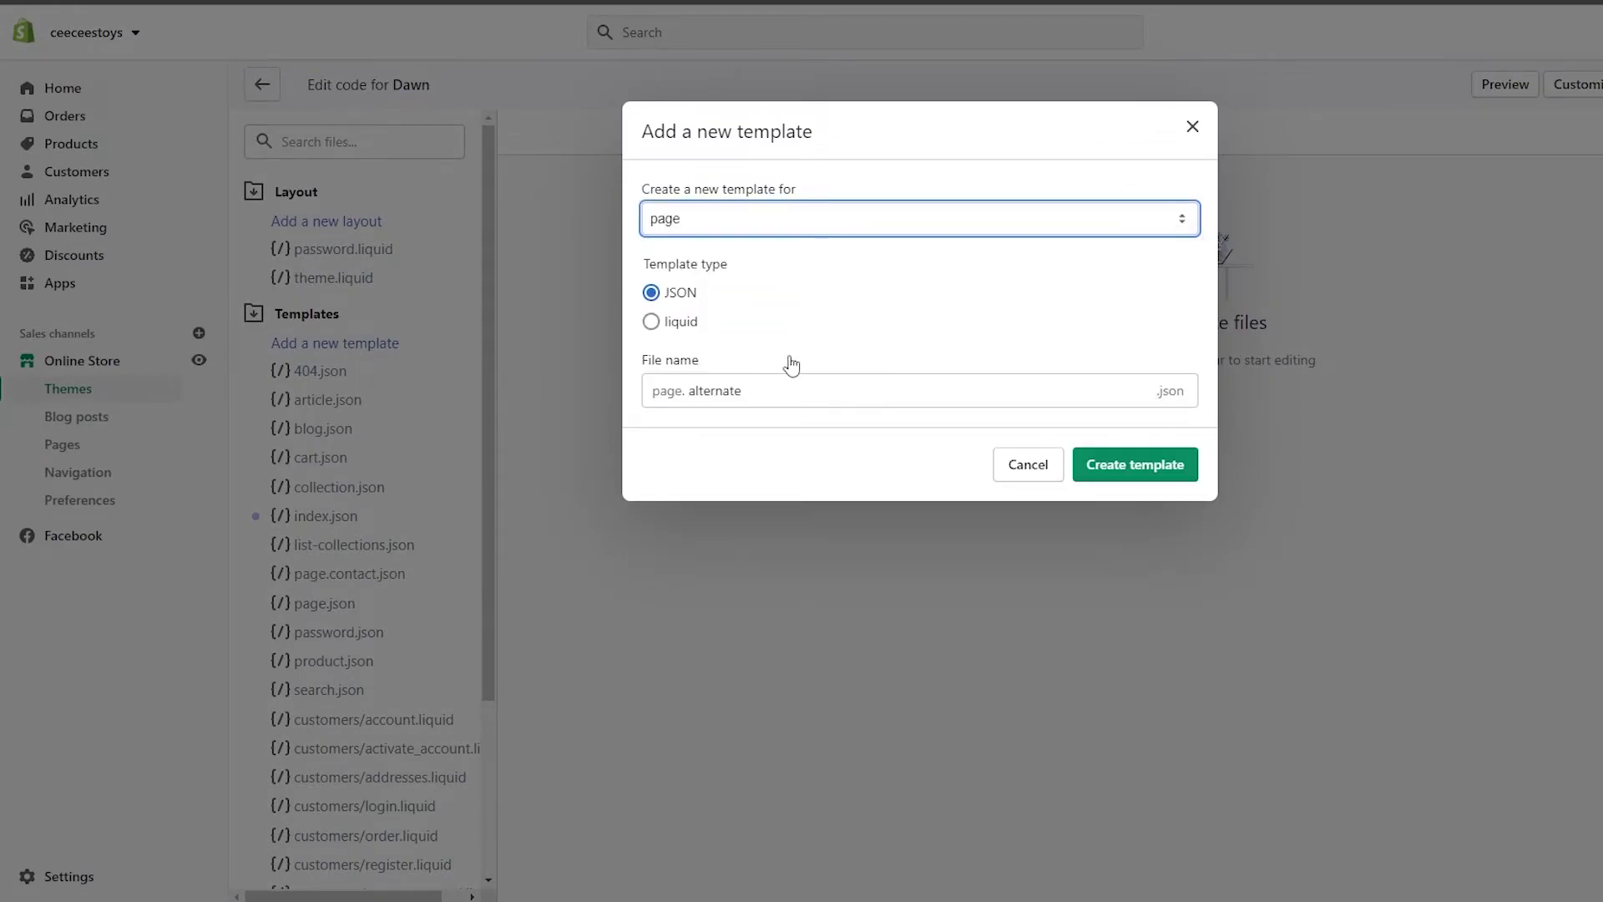
left_click(673, 327)
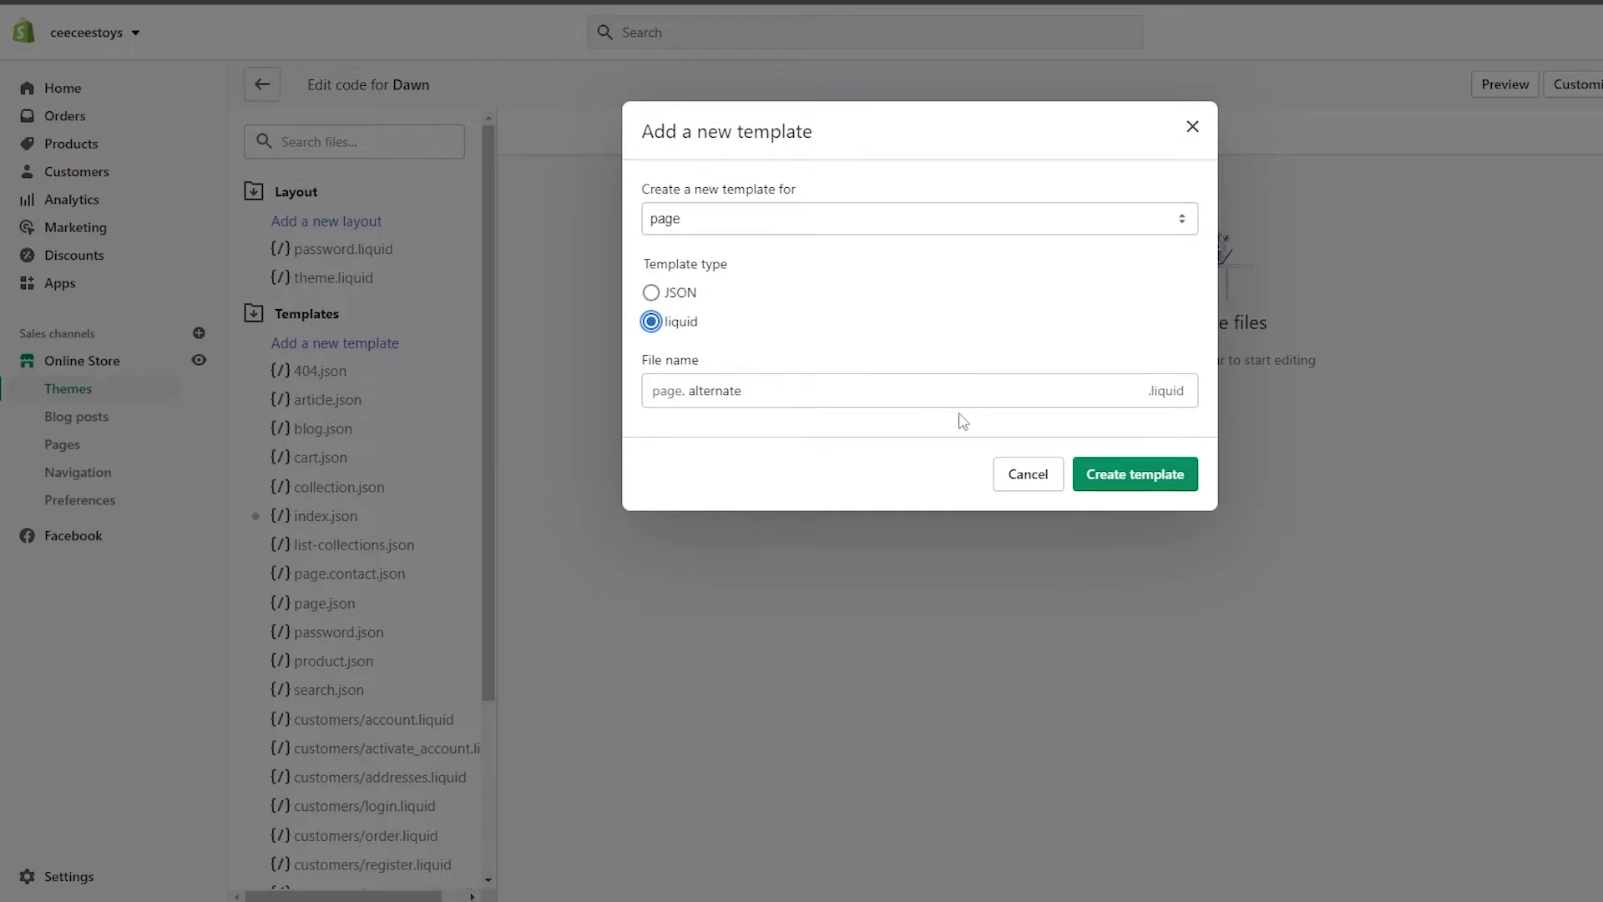
left_click_drag(848, 390, 691, 413)
key("End")
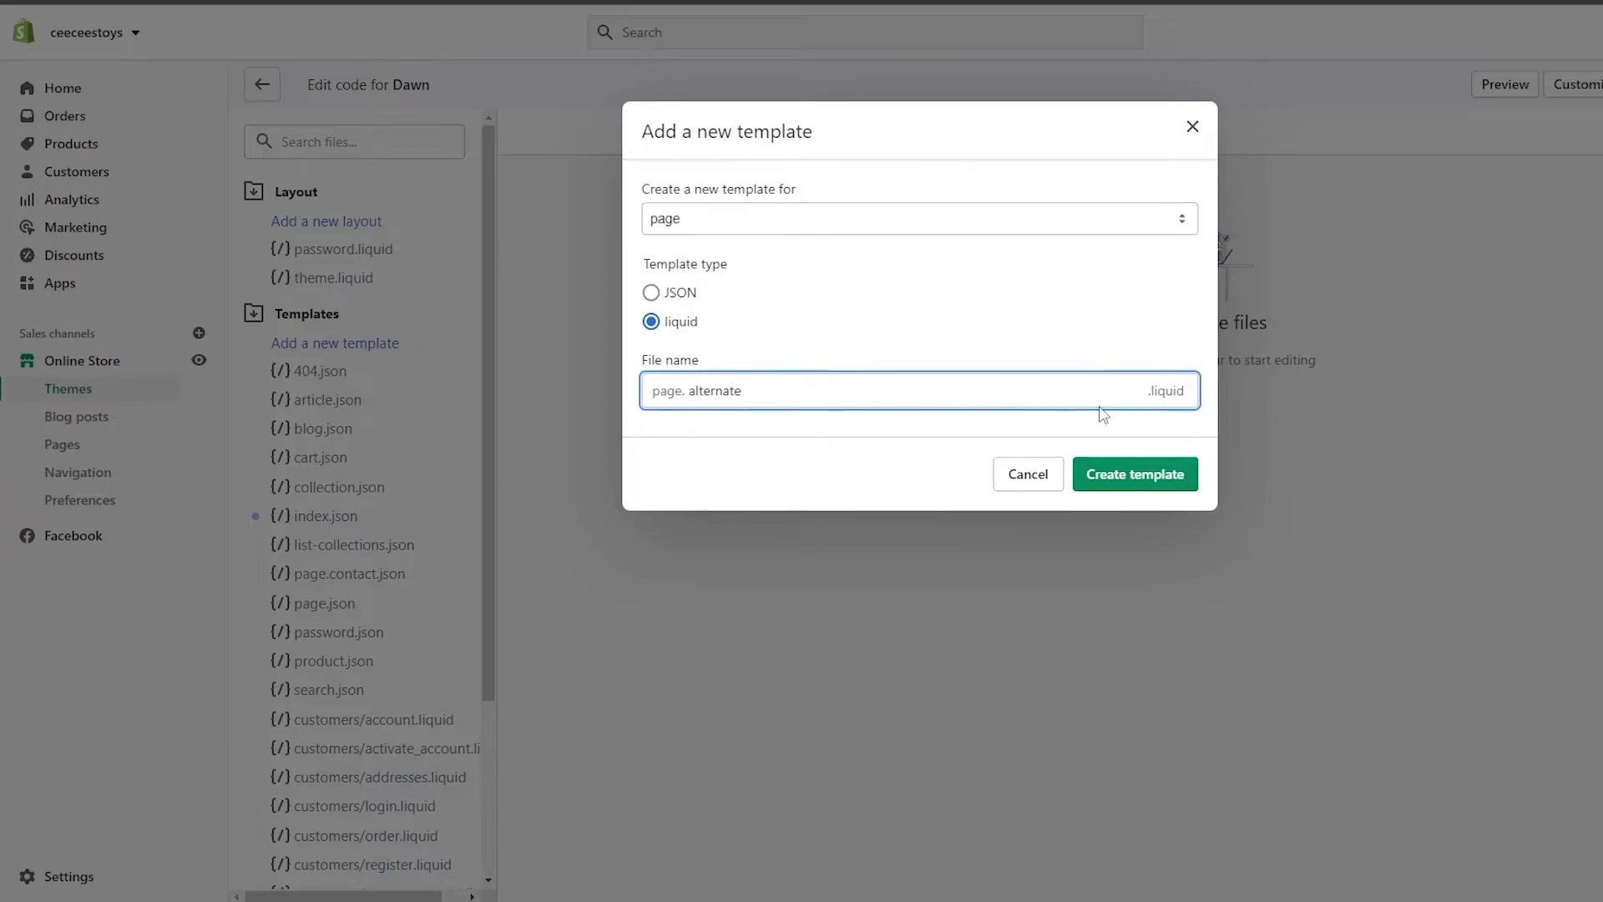
key("BackSpace")
key("BackSpace")
key("BackSpace")
key("BackSpace")
key("BackSpace")
key("BackSpace")
key("BackSpace")
key("BackSpace")
key("BackSpace")
type("tedst")
left_click(1140, 478)
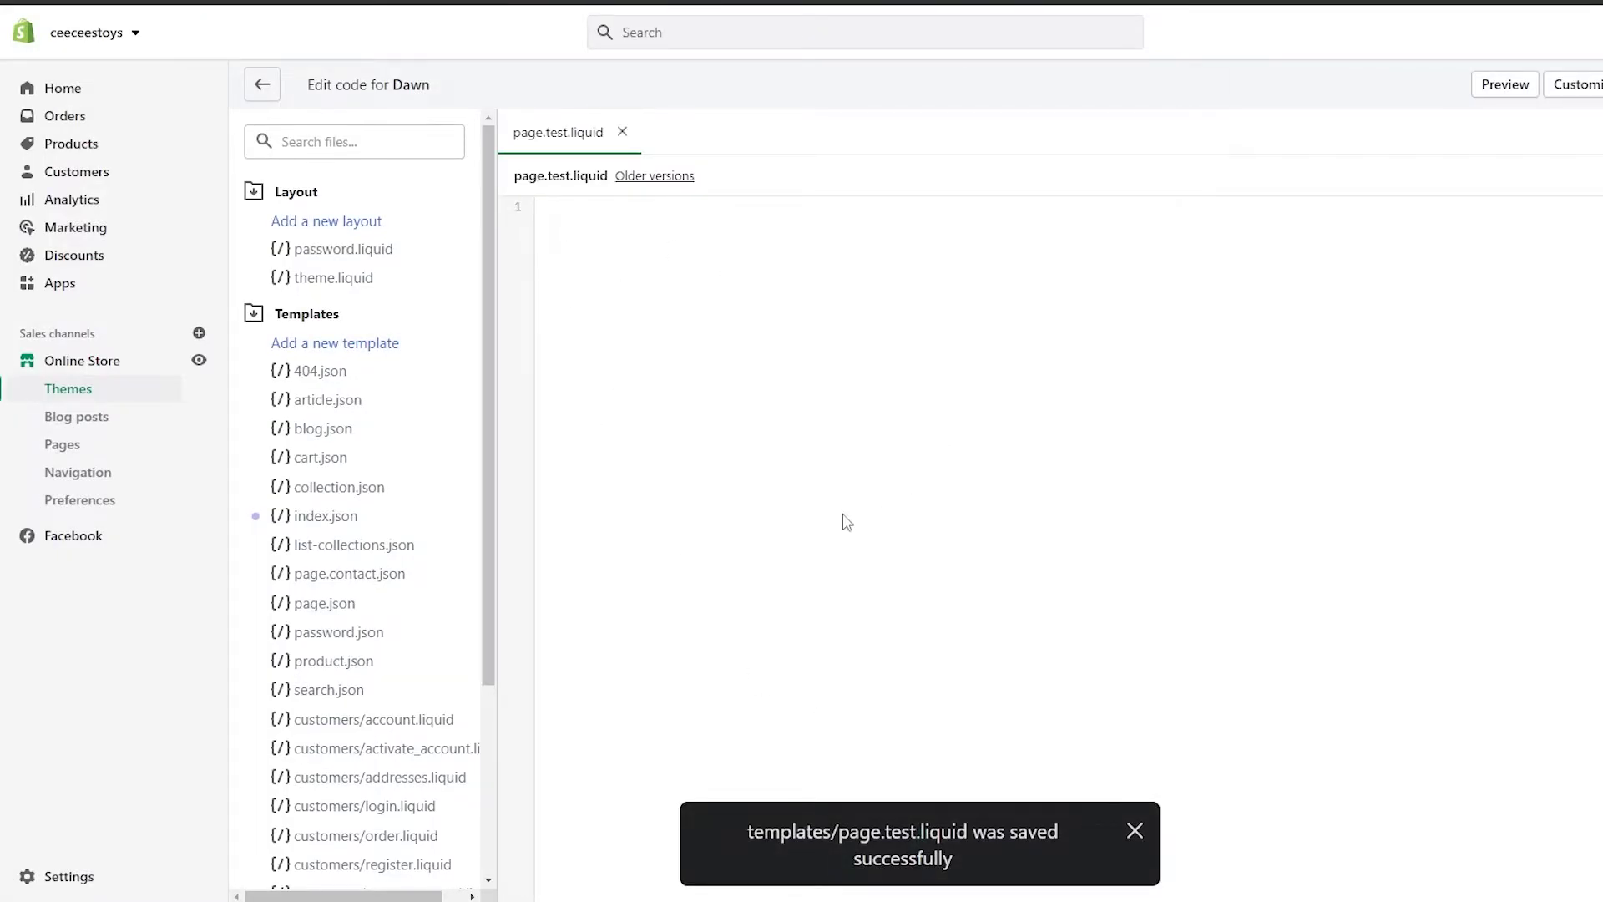
Step: Dismiss the saved confirmation and browse the theme's Sections file list
left_click(1136, 831)
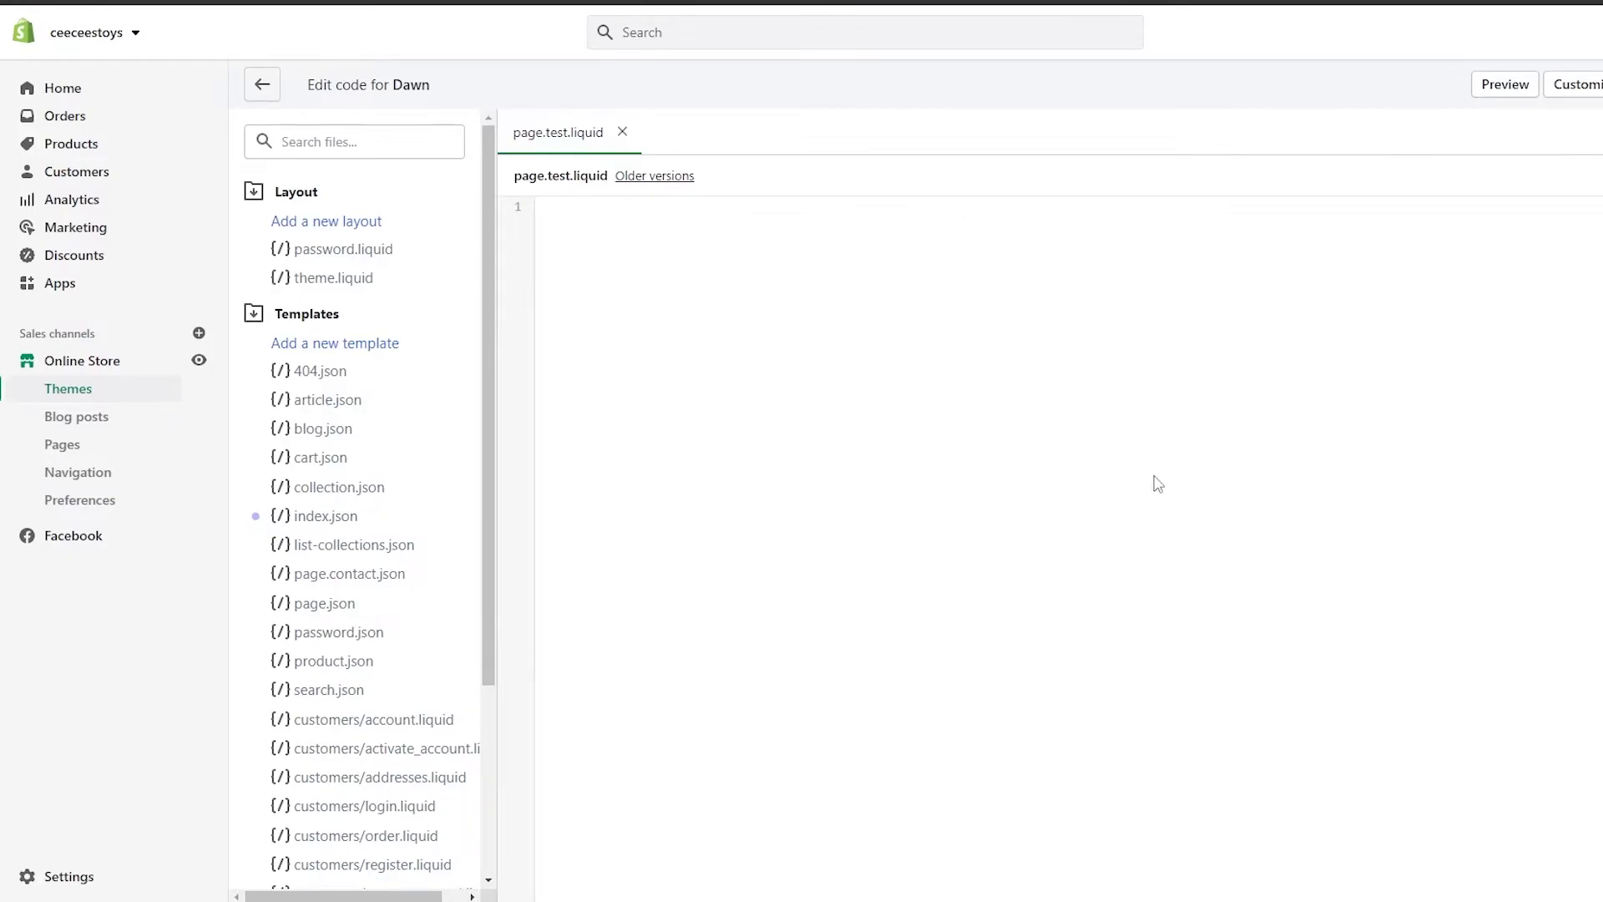
scroll(347, 468, "down", 3)
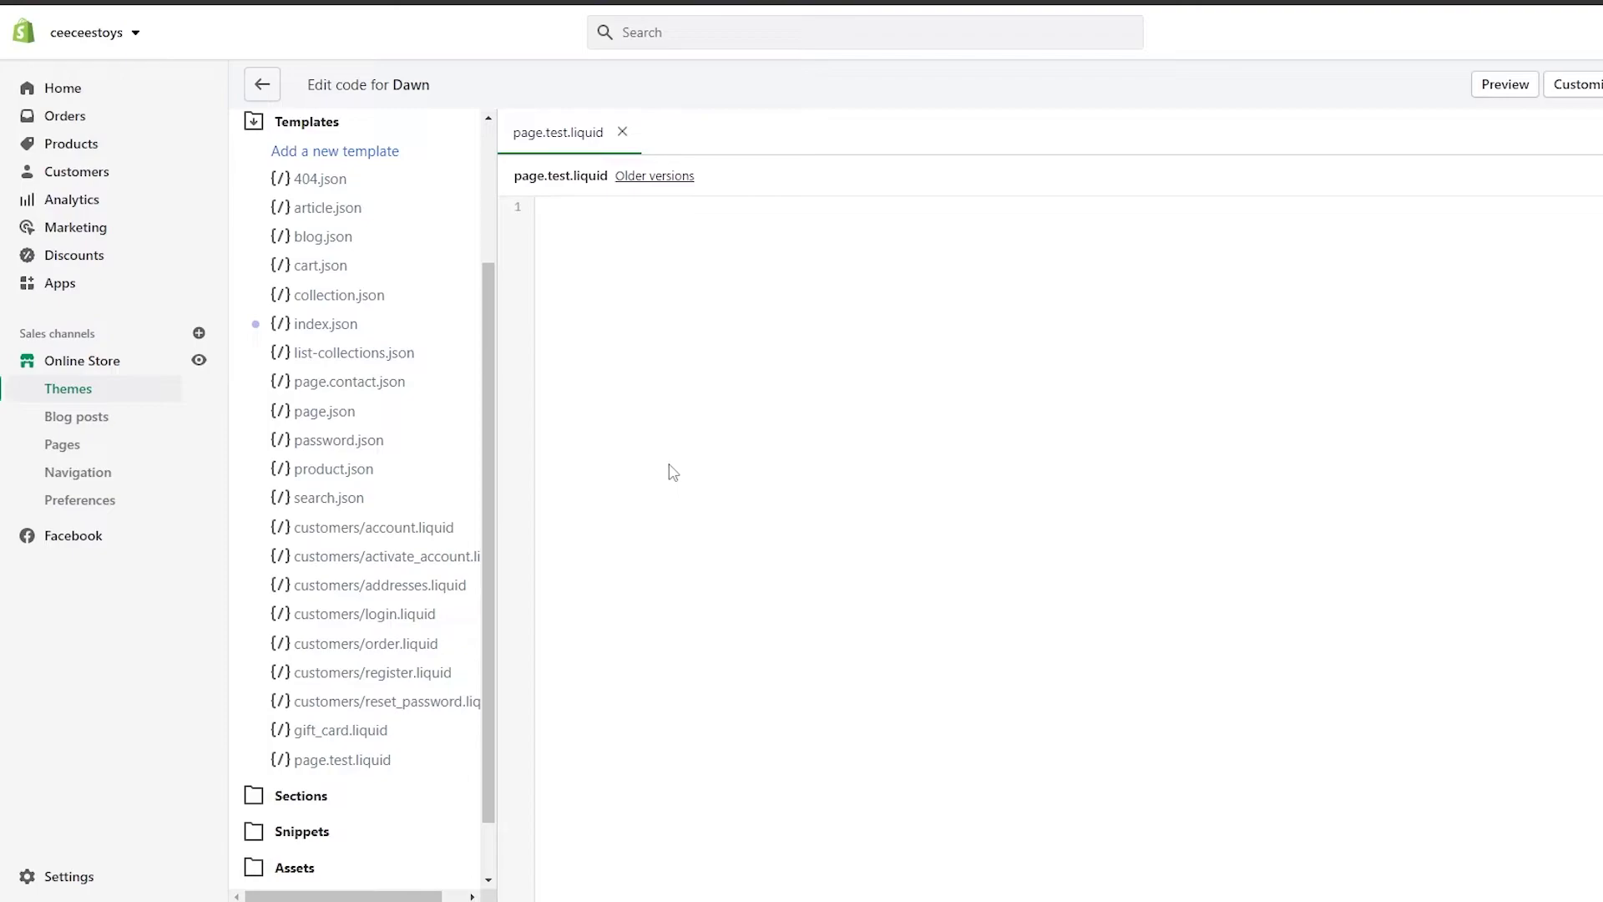
left_click(294, 795)
scroll(293, 739, "down", 15)
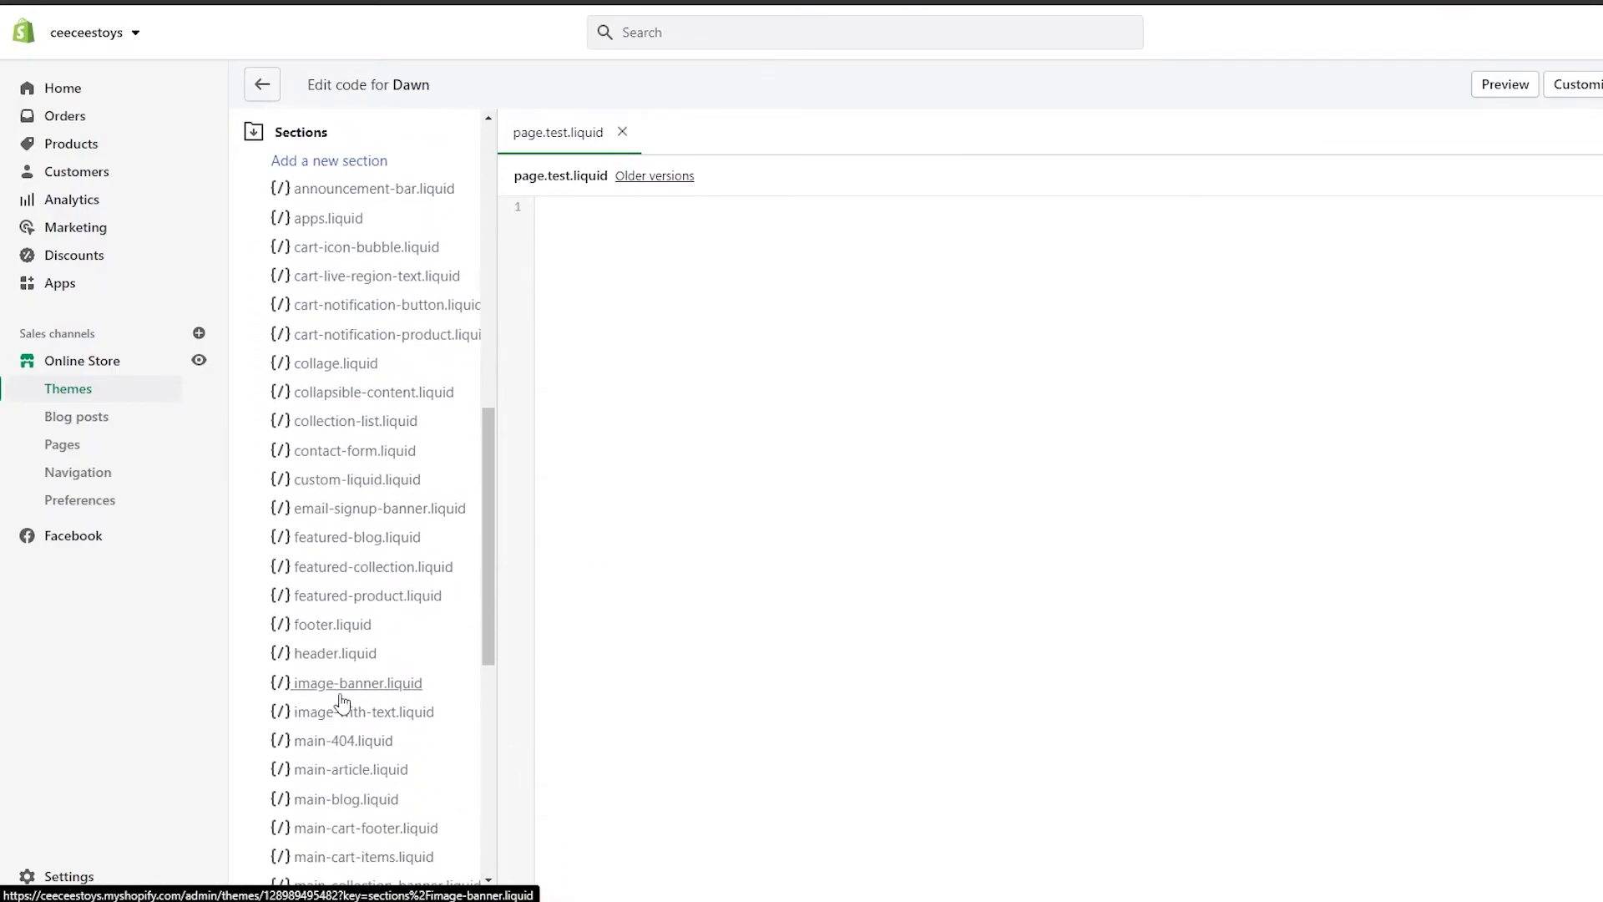
scroll(358, 754, "down", 3)
scroll(369, 749, "up", 10)
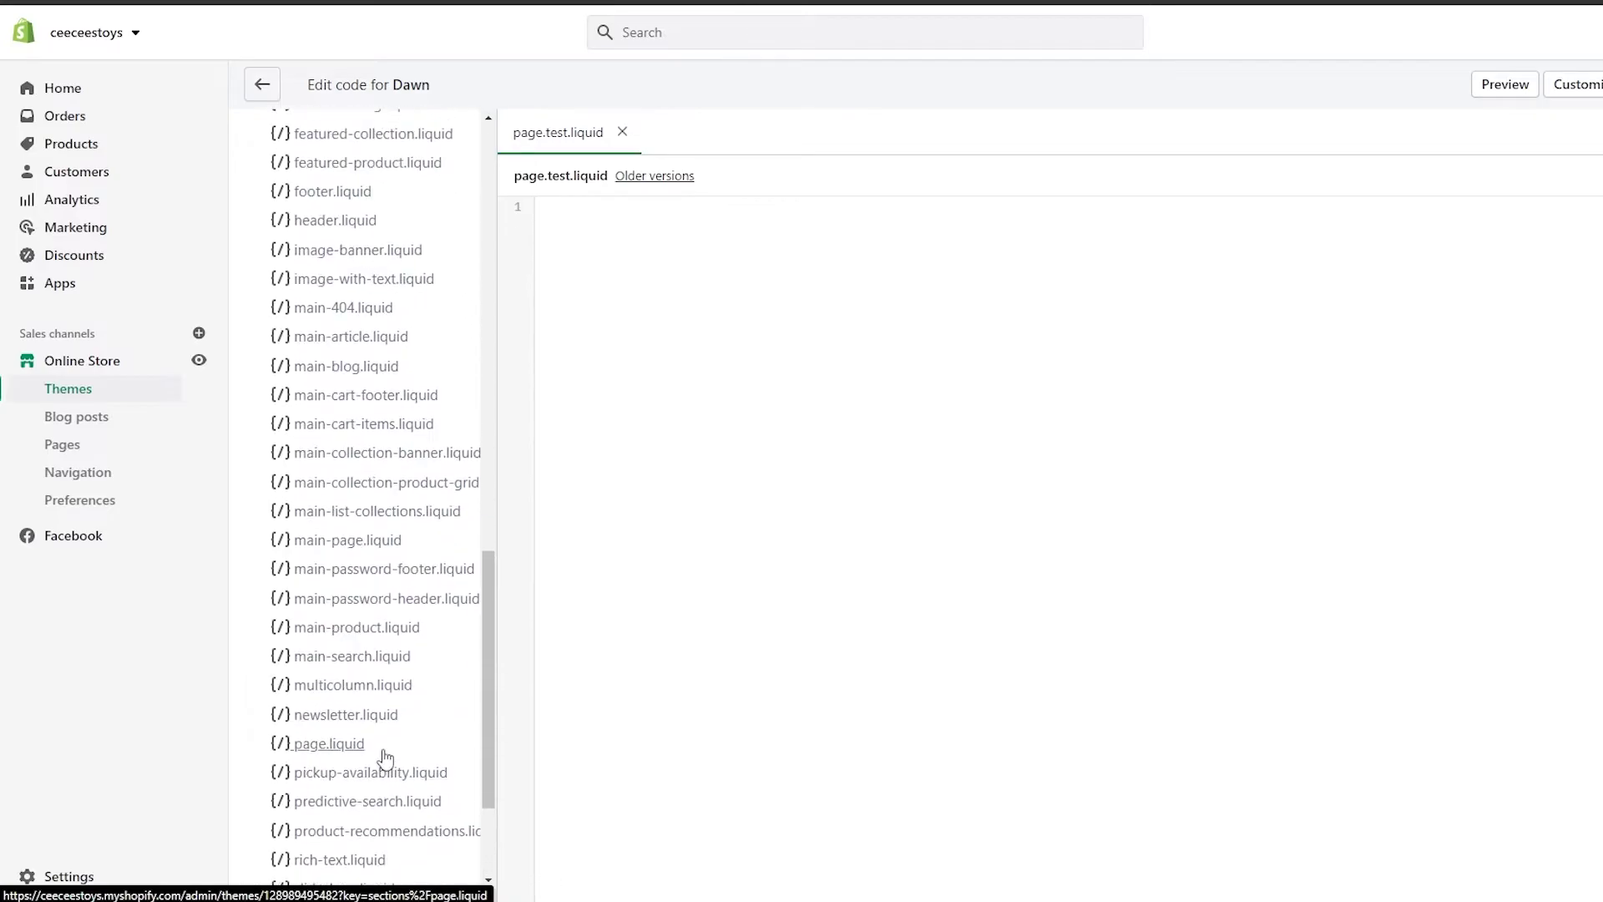
scroll(388, 762, "down", 3)
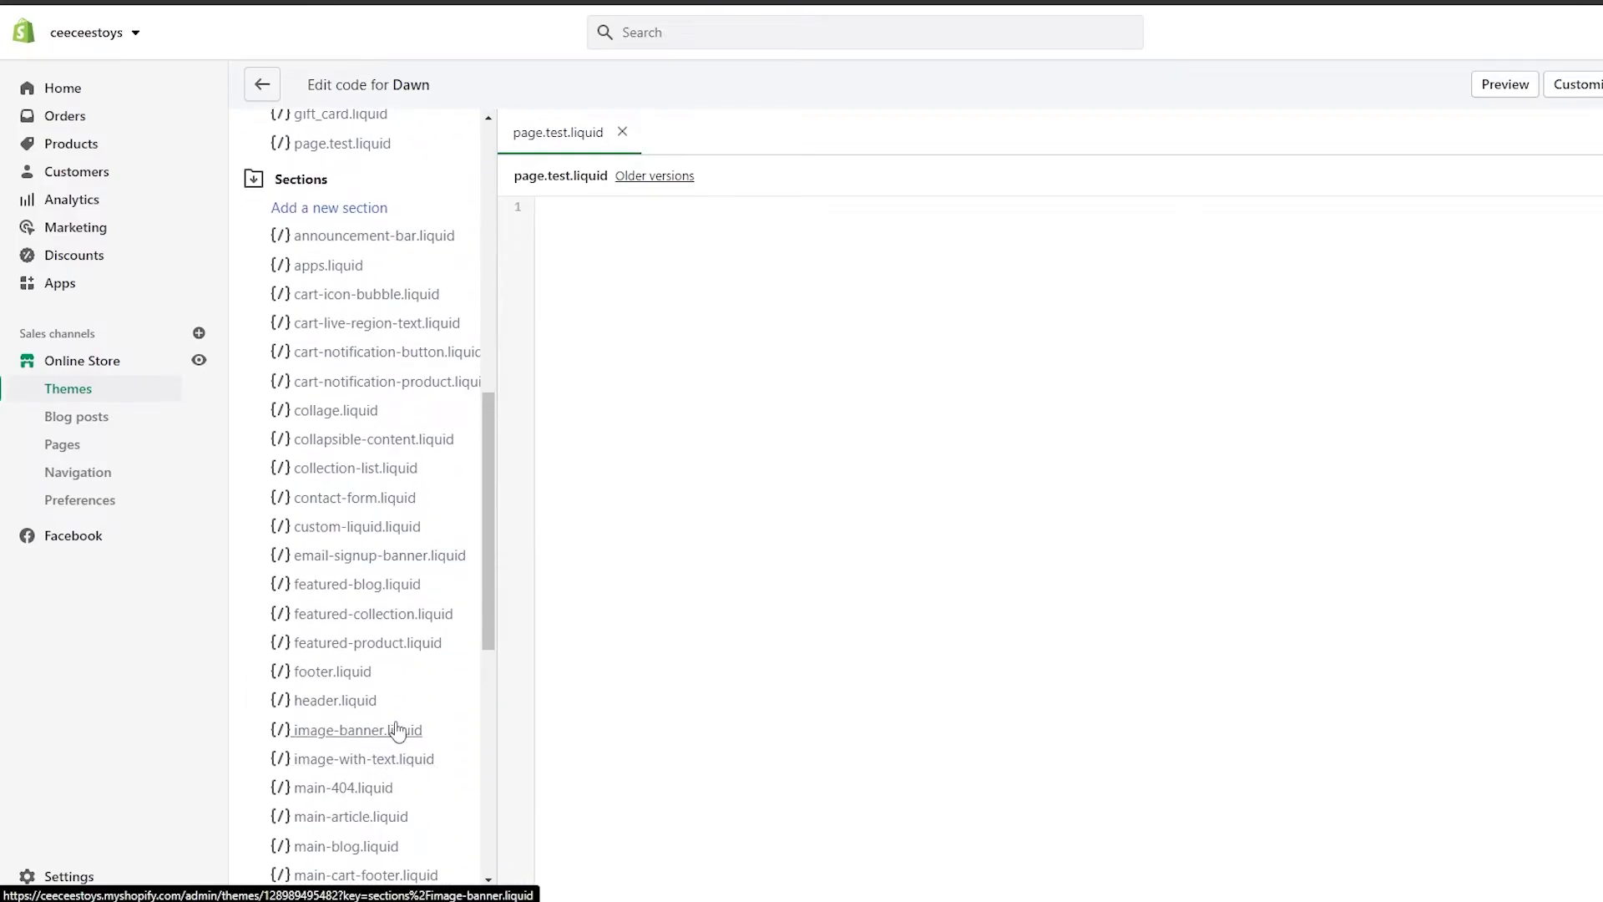
scroll(394, 725, "up", 1)
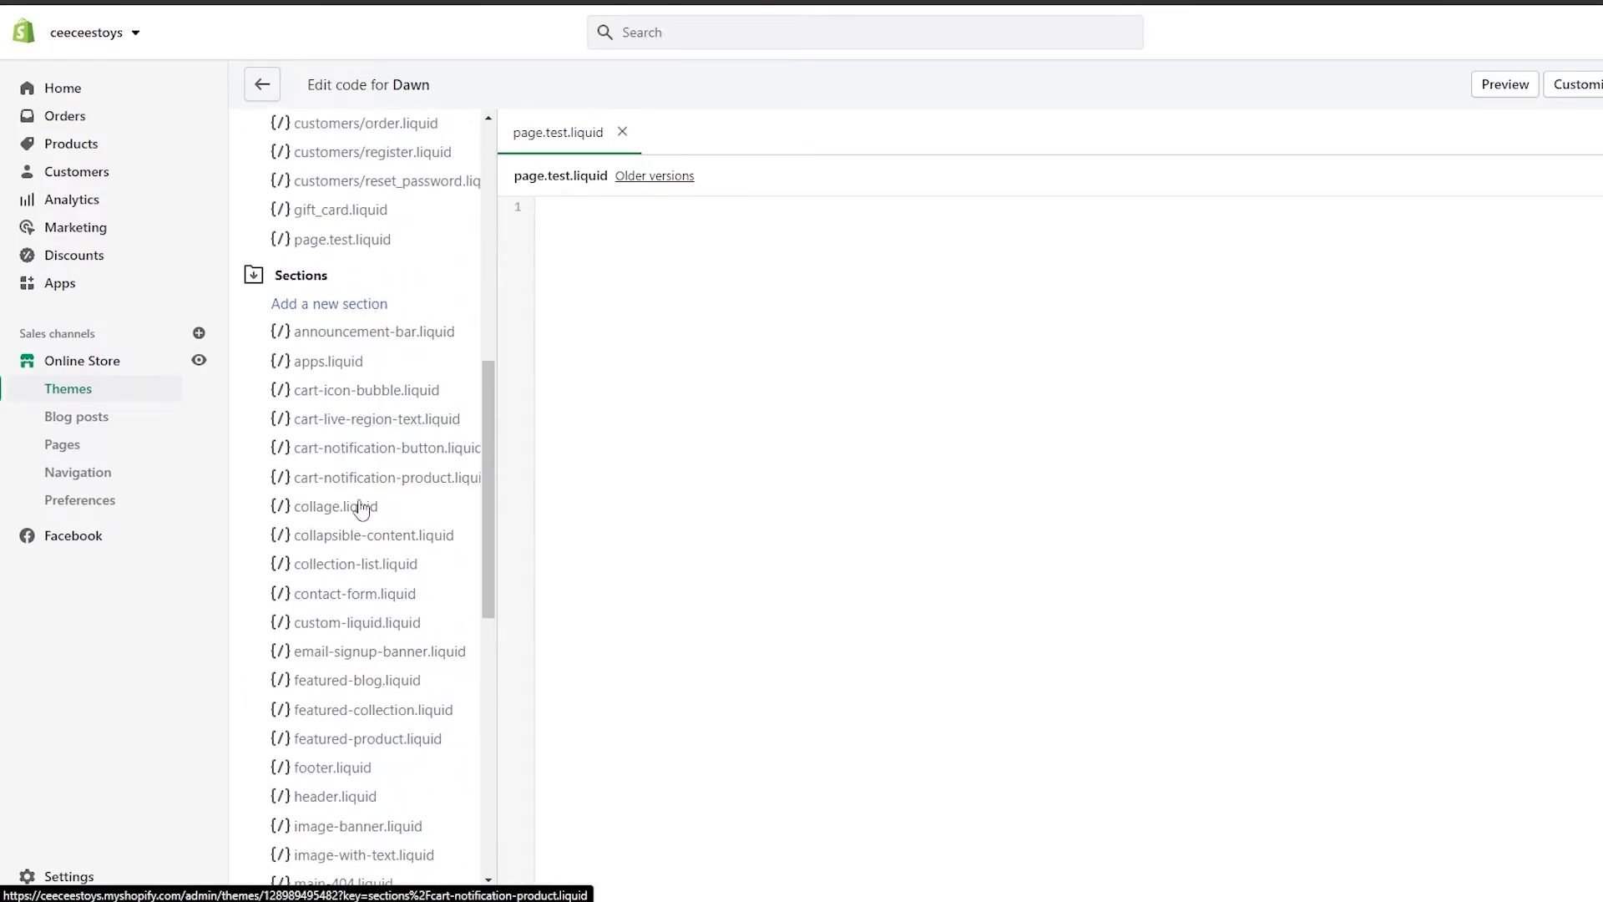
scroll(430, 659, "down", 1)
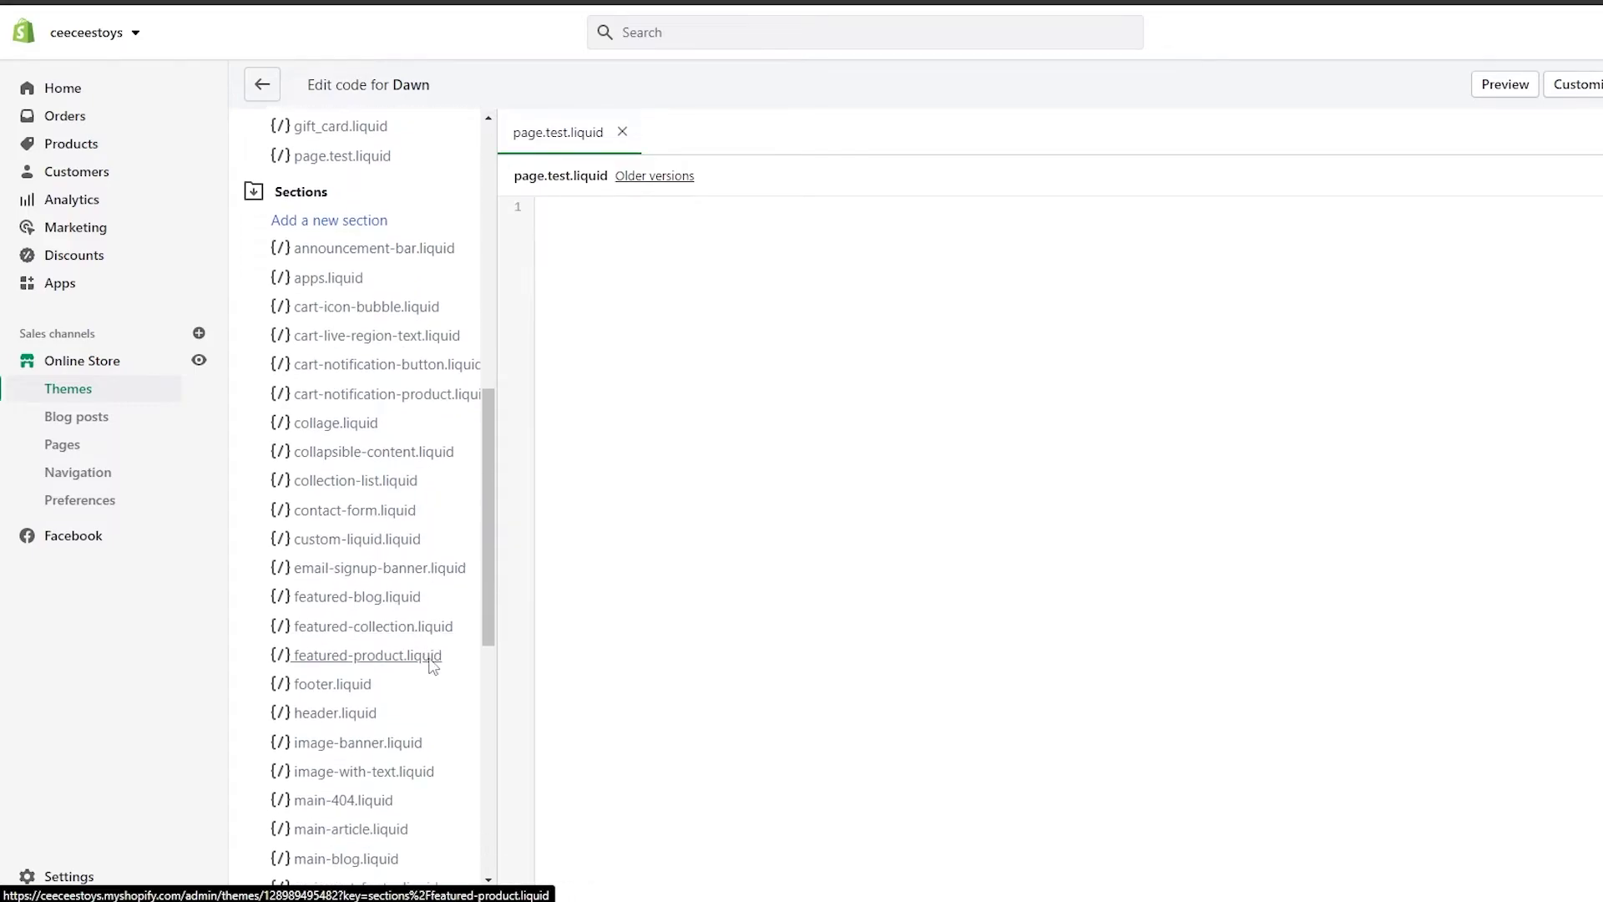
scroll(420, 728, "down", 1)
scroll(422, 734, "down", 3)
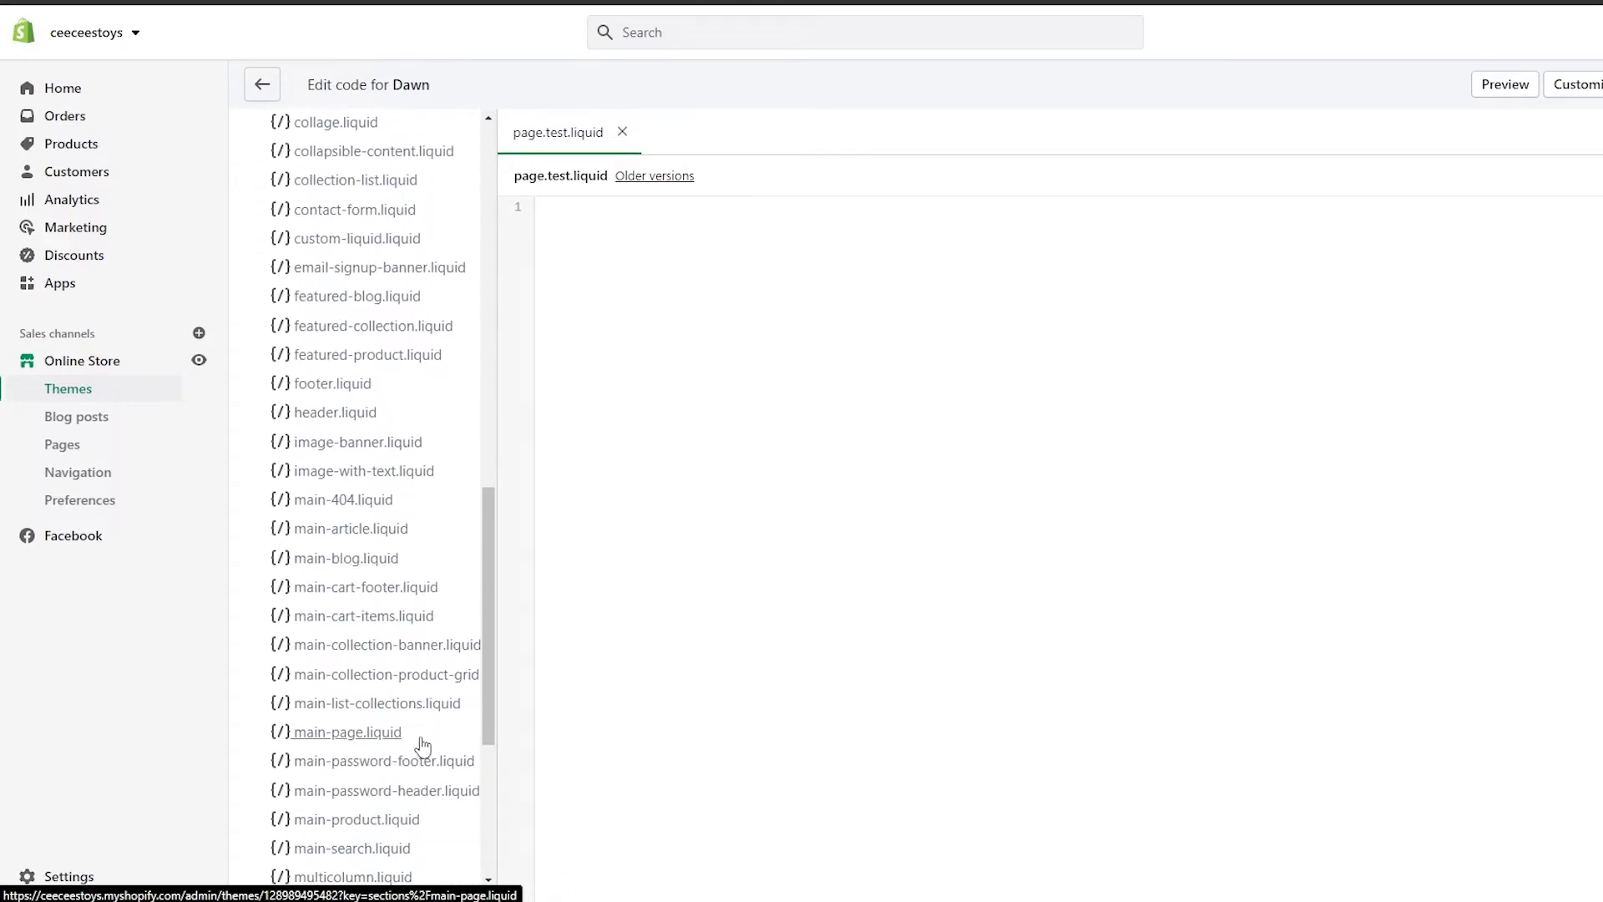
scroll(401, 665, "up", 5)
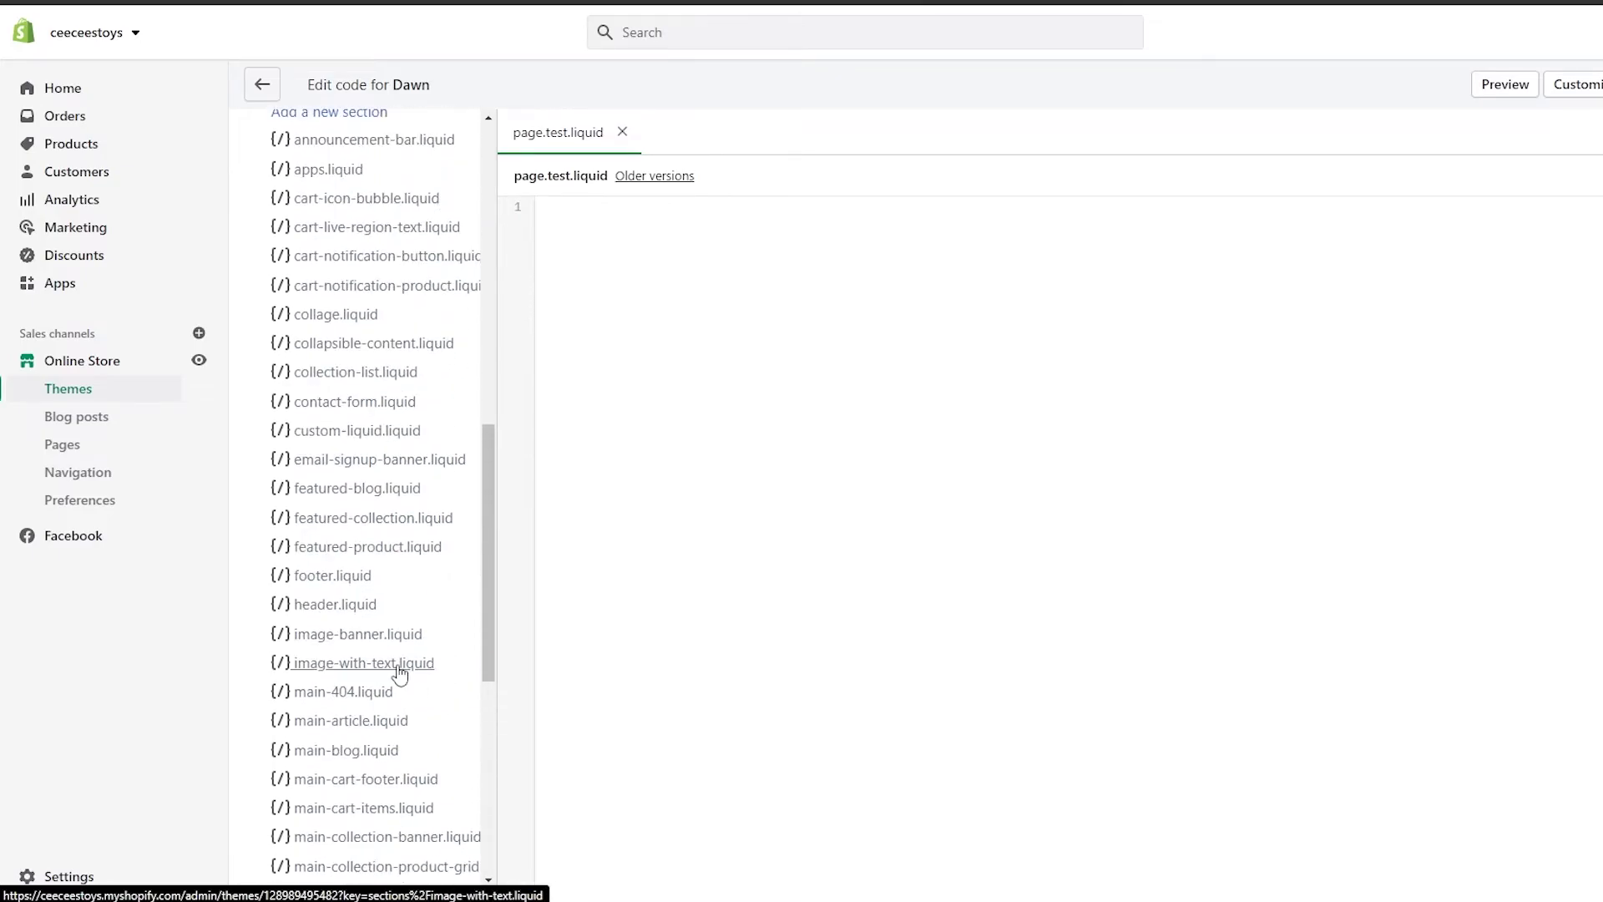
Step: Paste an empty {% section ' ' %} tag onto line 1 of page.test.liquid
left_click(589, 246)
type("{% section ' ' %}")
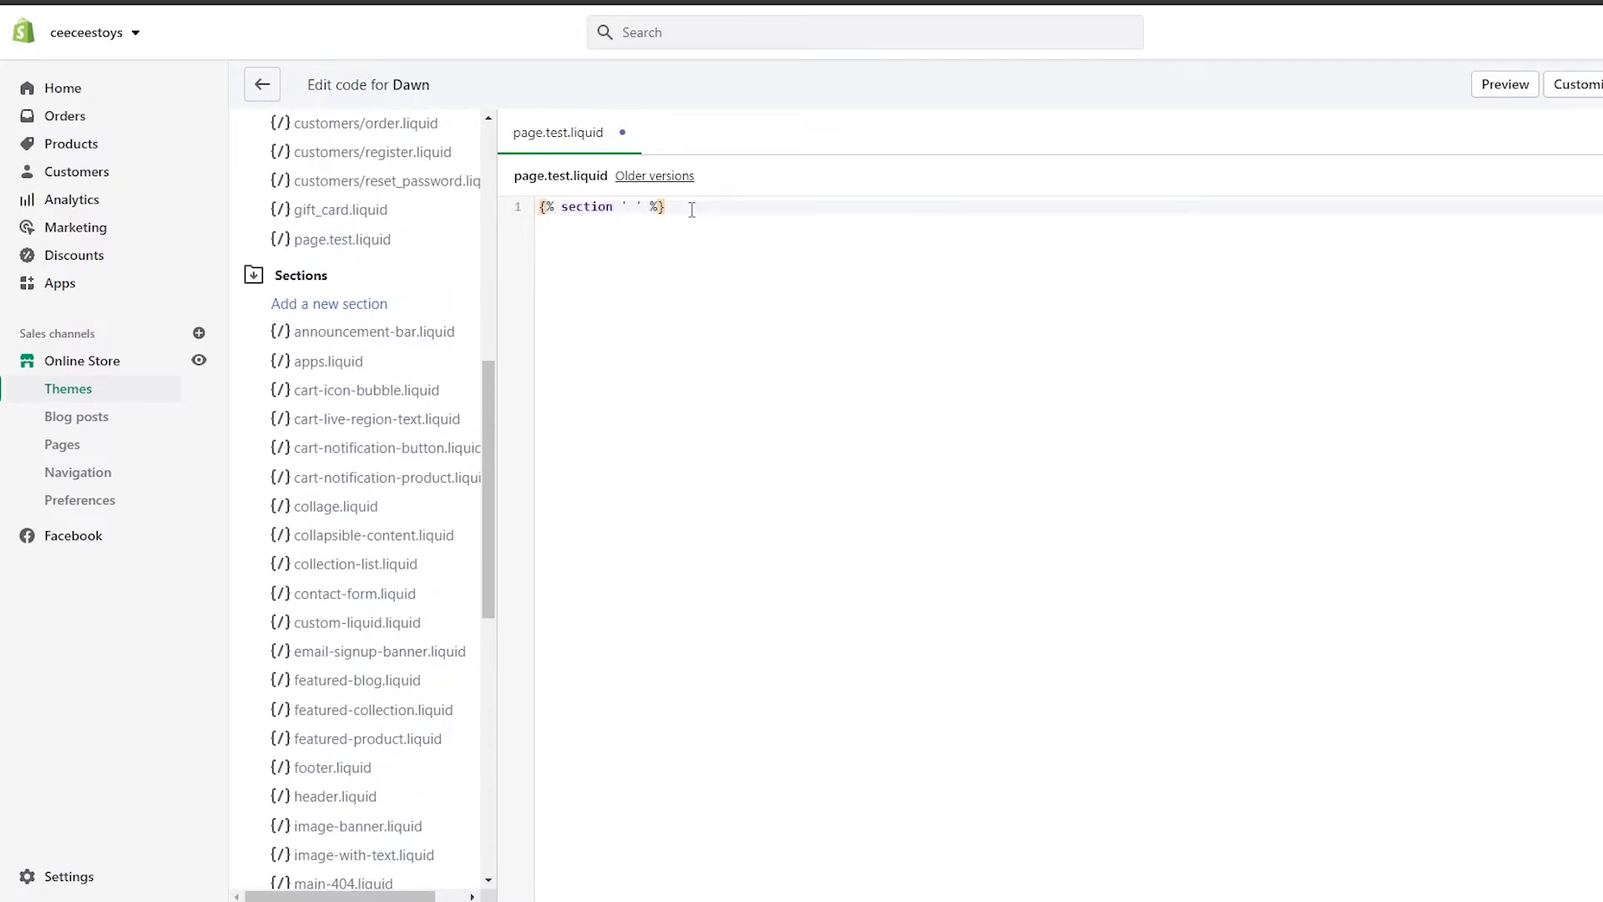
left_click(560, 208)
left_click_drag(557, 211, 562, 211)
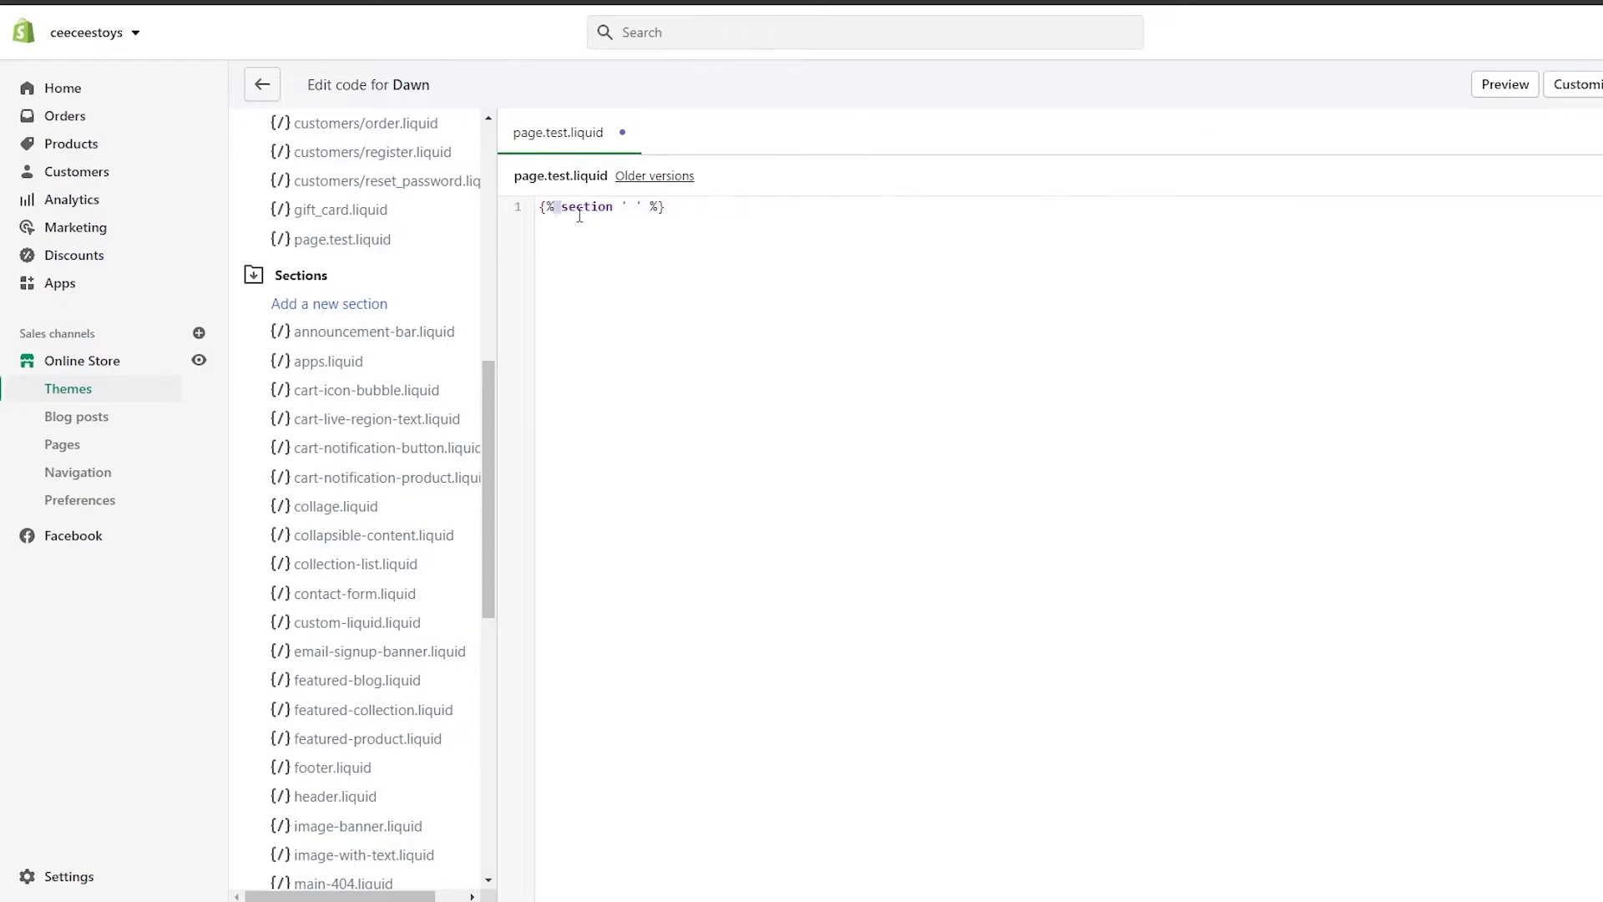
key("shift+End")
left_click(623, 214)
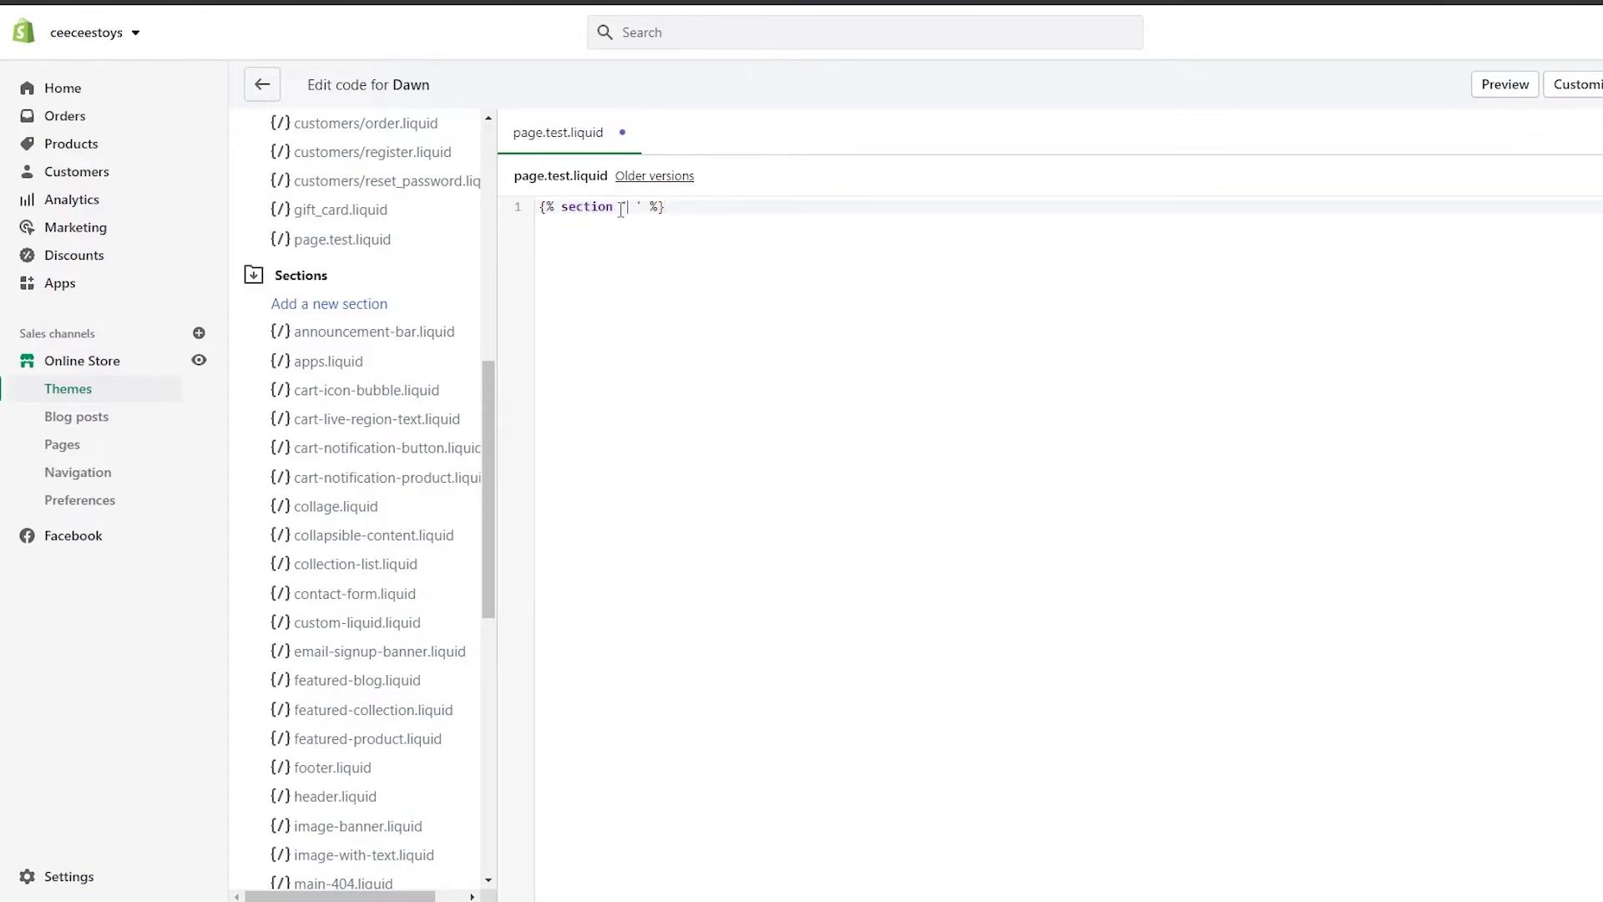
left_click_drag(619, 210, 641, 213)
left_click(635, 211)
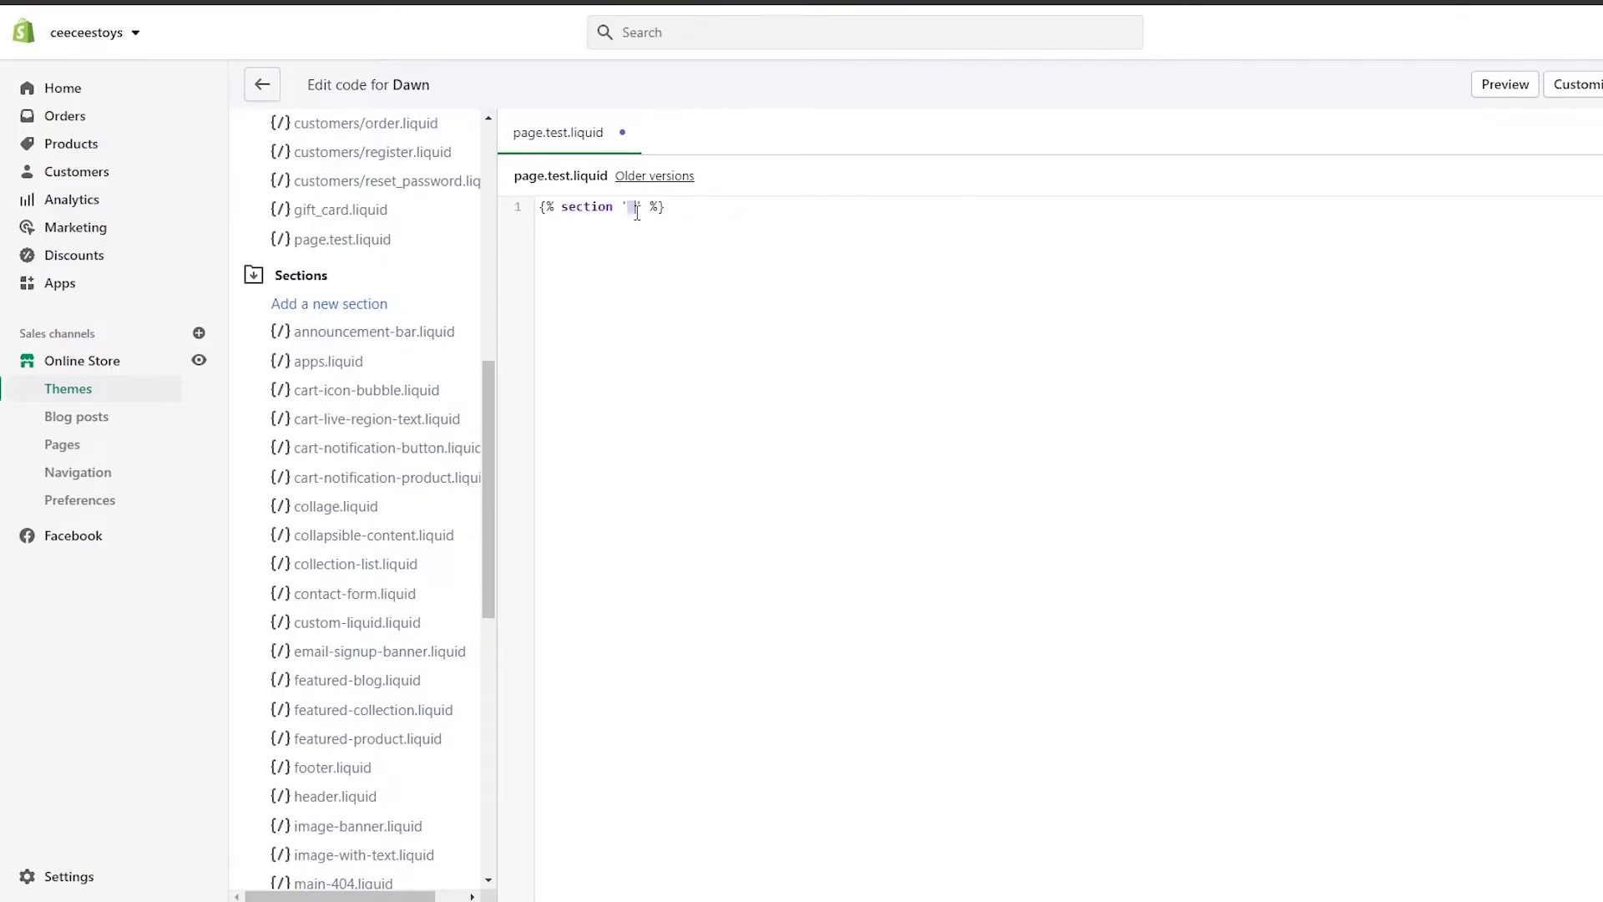
key("shift+End")
Step: Check the tag's spacing, then add a copy of it on line 2
scroll(451, 806, "down", 5)
scroll(410, 794, "up", 5)
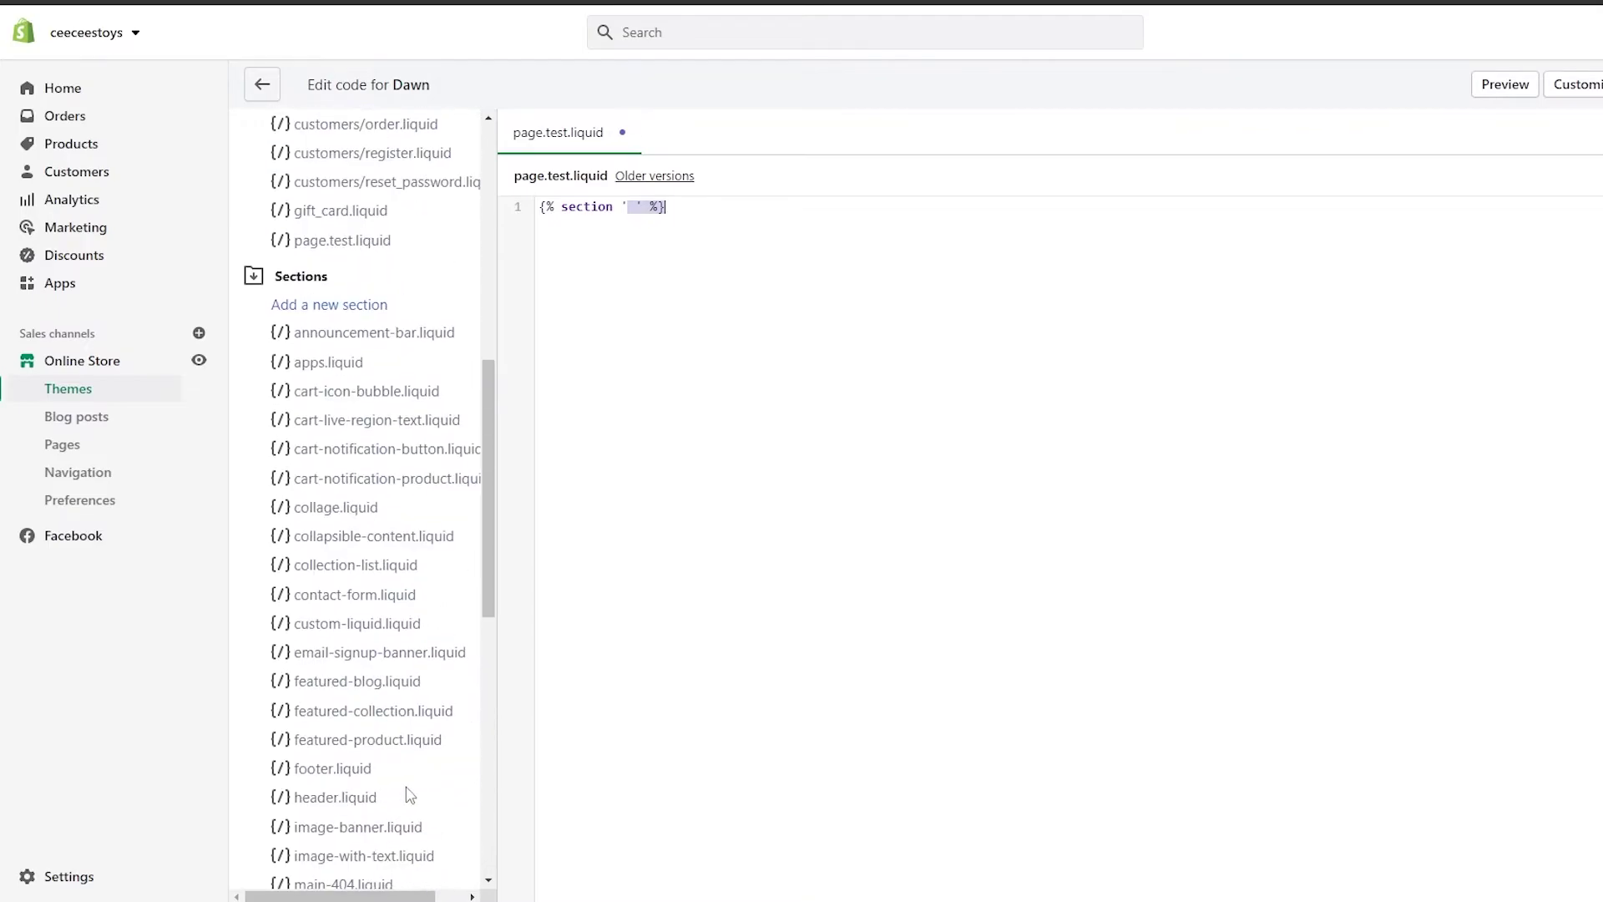
scroll(414, 768, "up", 1)
scroll(413, 753, "down", 6)
scroll(412, 754, "up", 2)
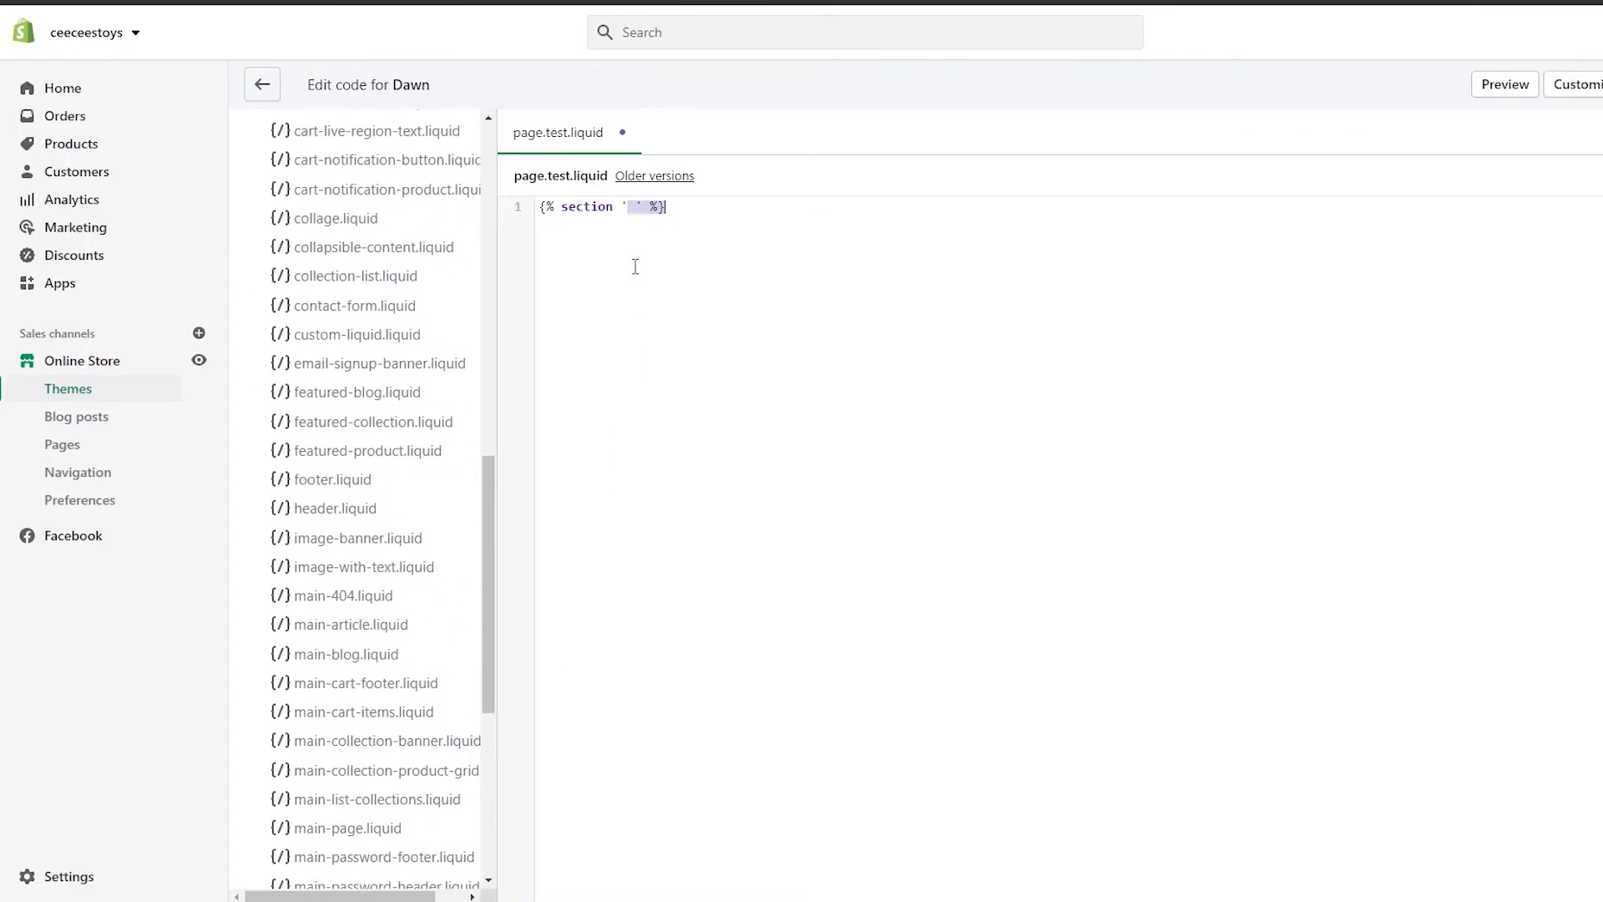
left_click(644, 208)
left_click_drag(653, 208, 658, 208)
left_click(684, 209)
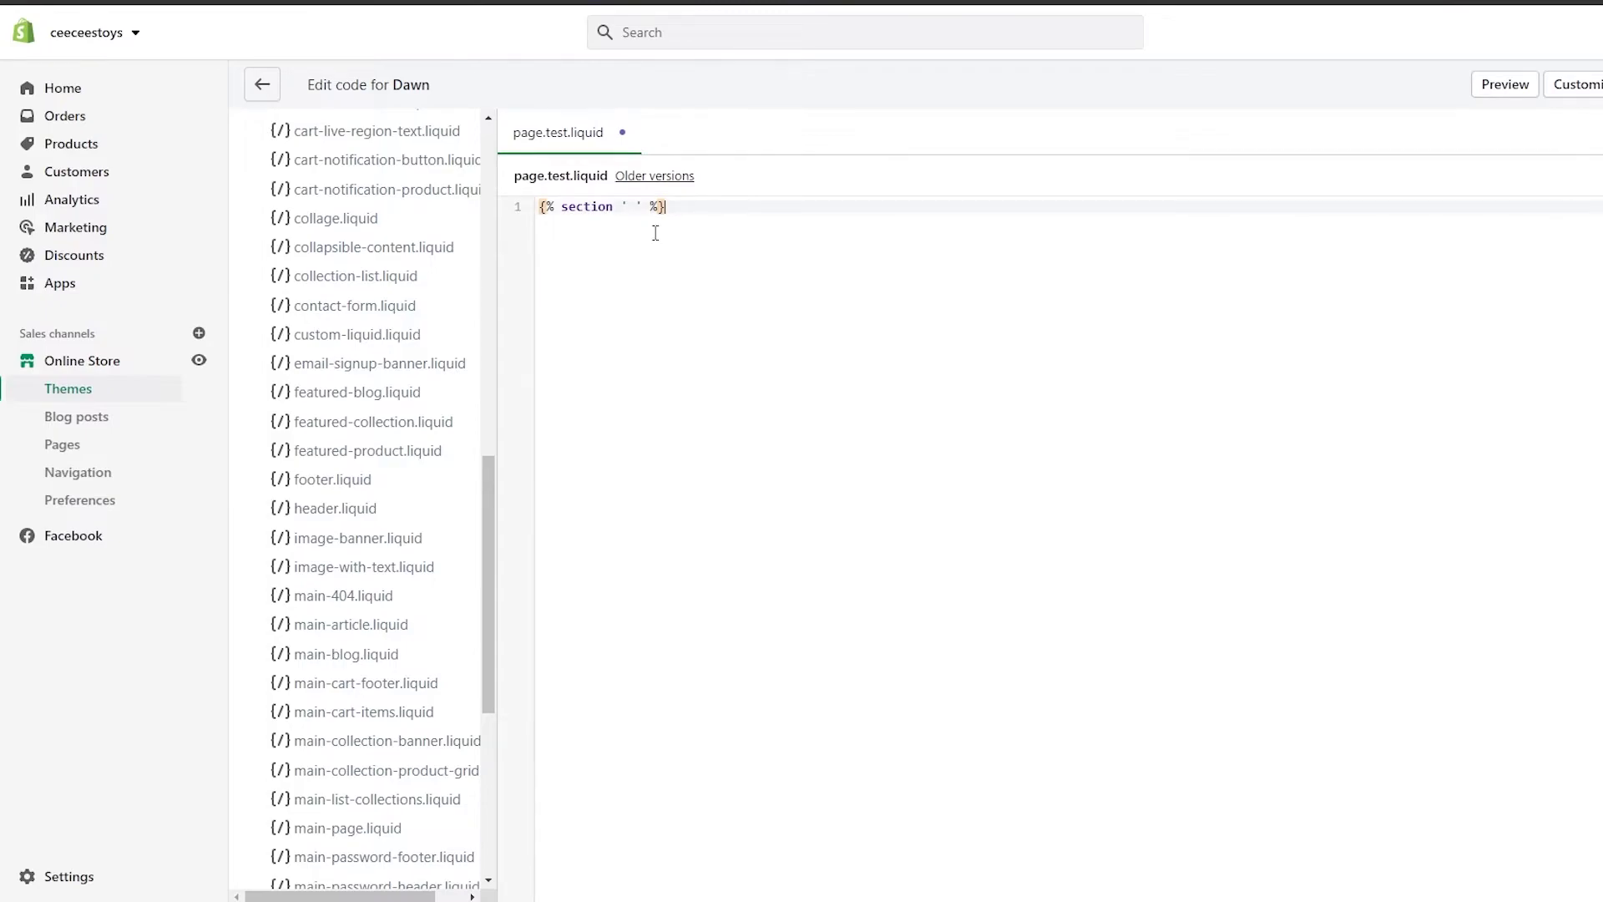
left_click_drag(655, 233, 508, 219)
key("ctrl+c")
left_click(751, 243)
key("Return")
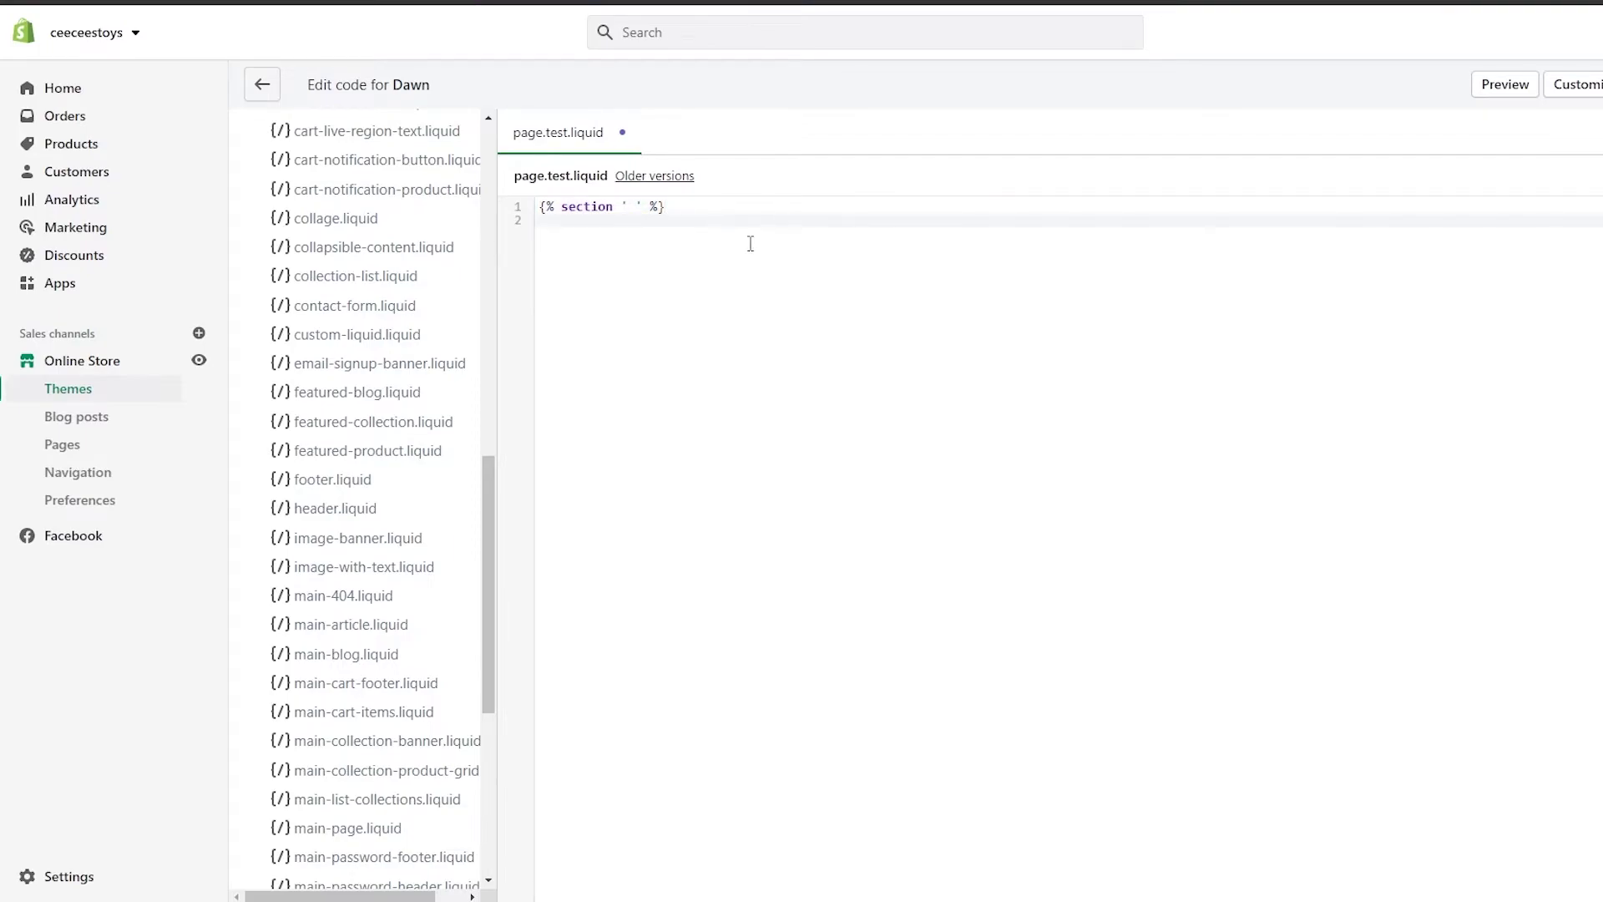
key("ctrl+v")
Step: Add a third copy of the empty section tag on line 3
key("Return")
key("ctrl+v")
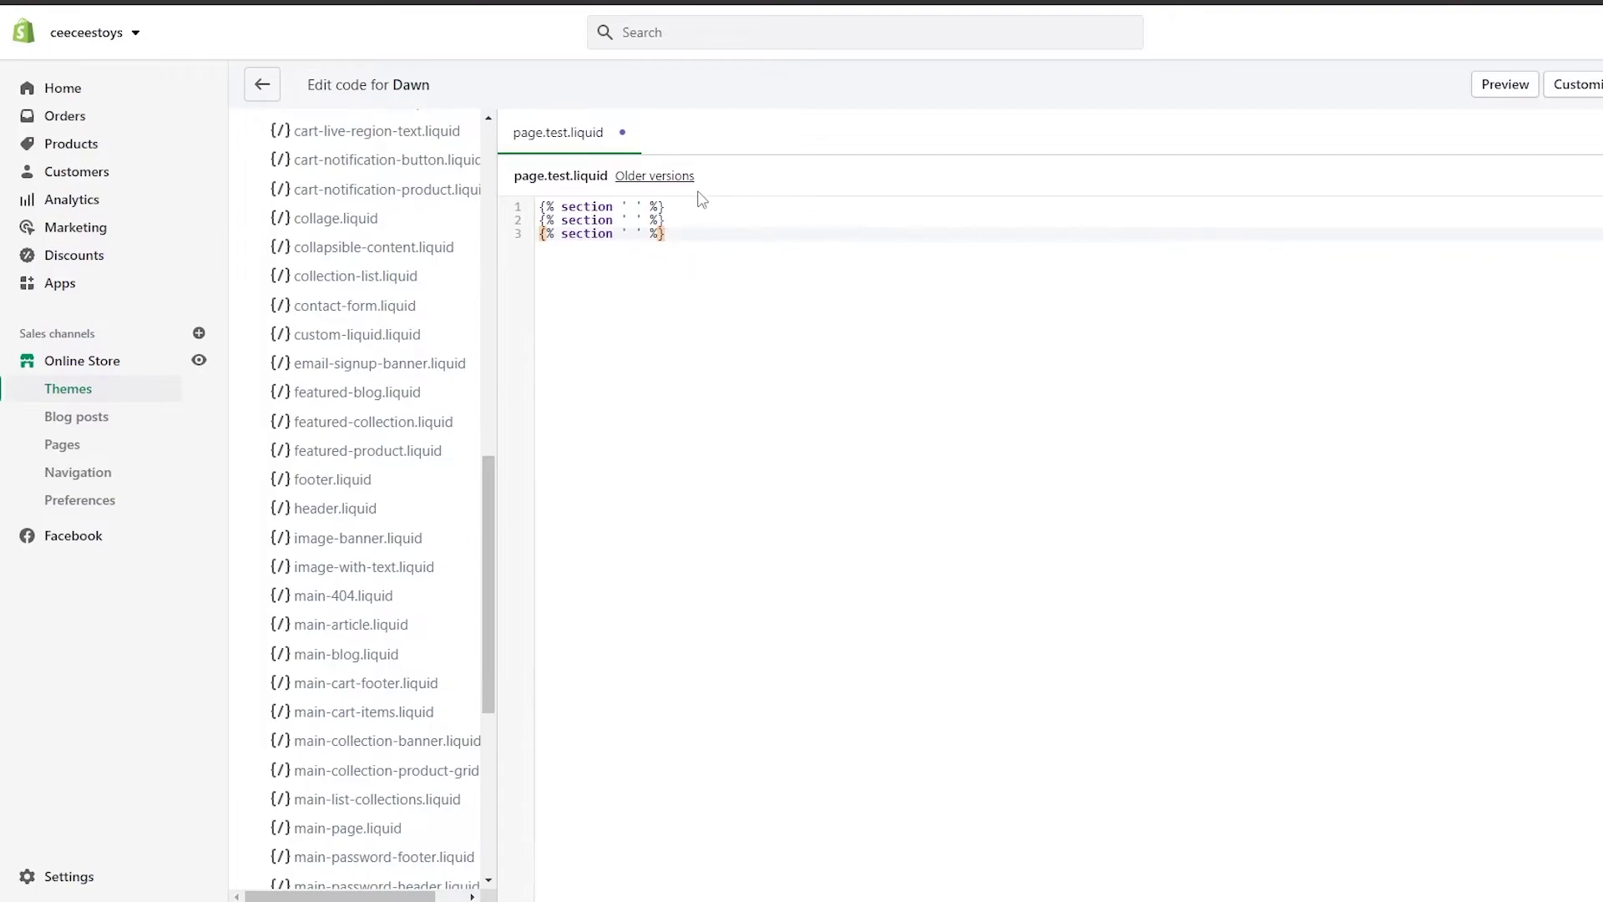
scroll(443, 629, "down", 5)
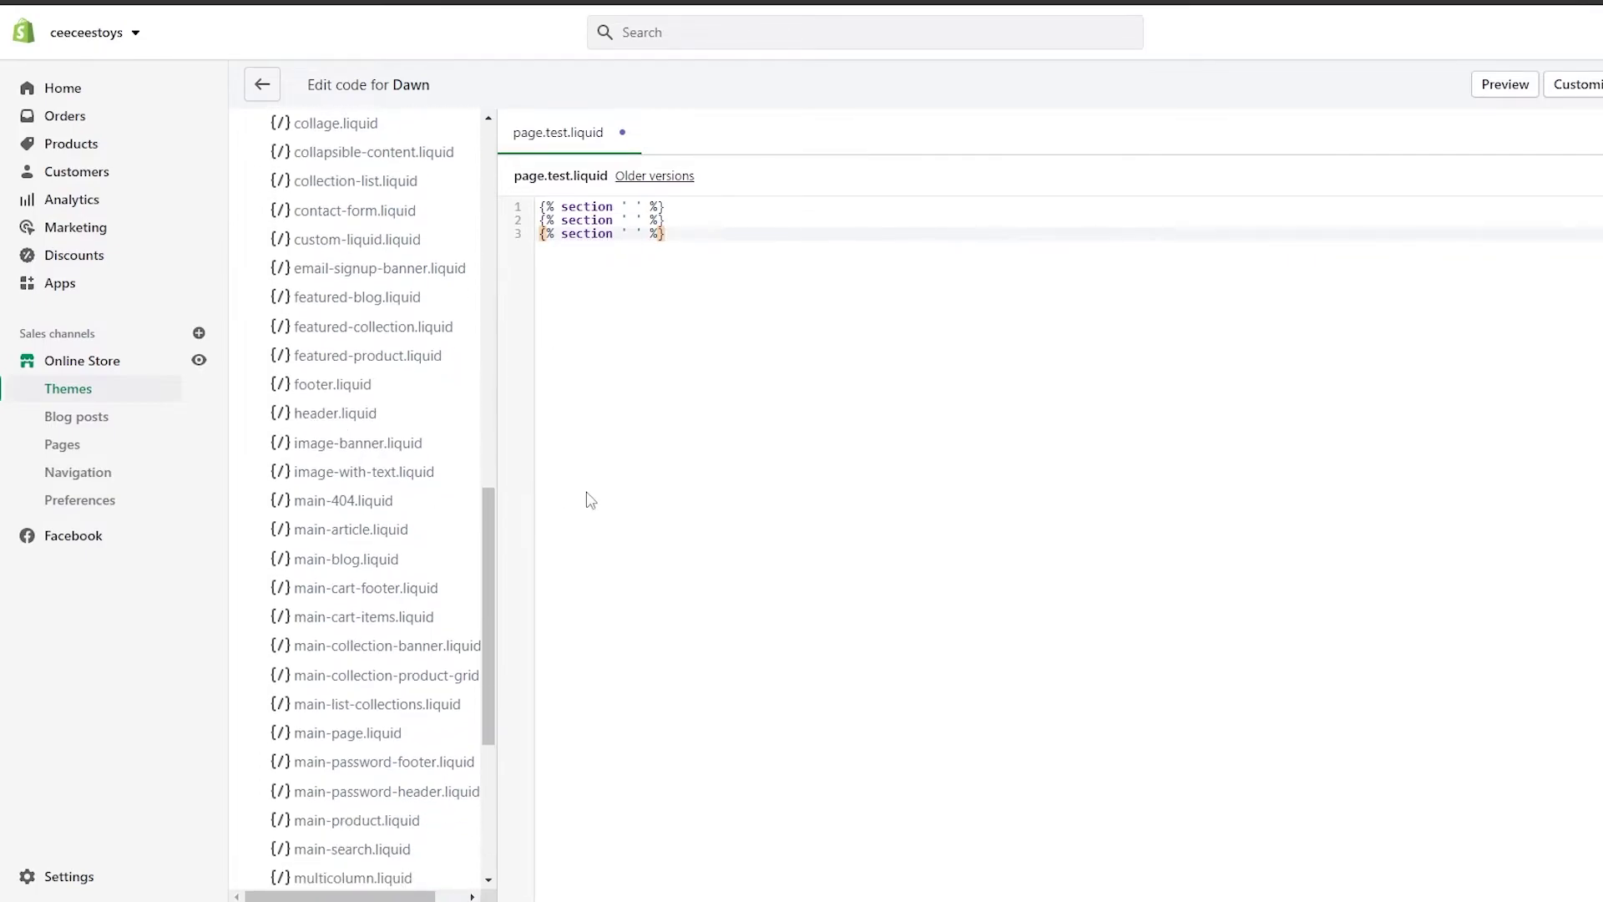
scroll(375, 752, "down", 1)
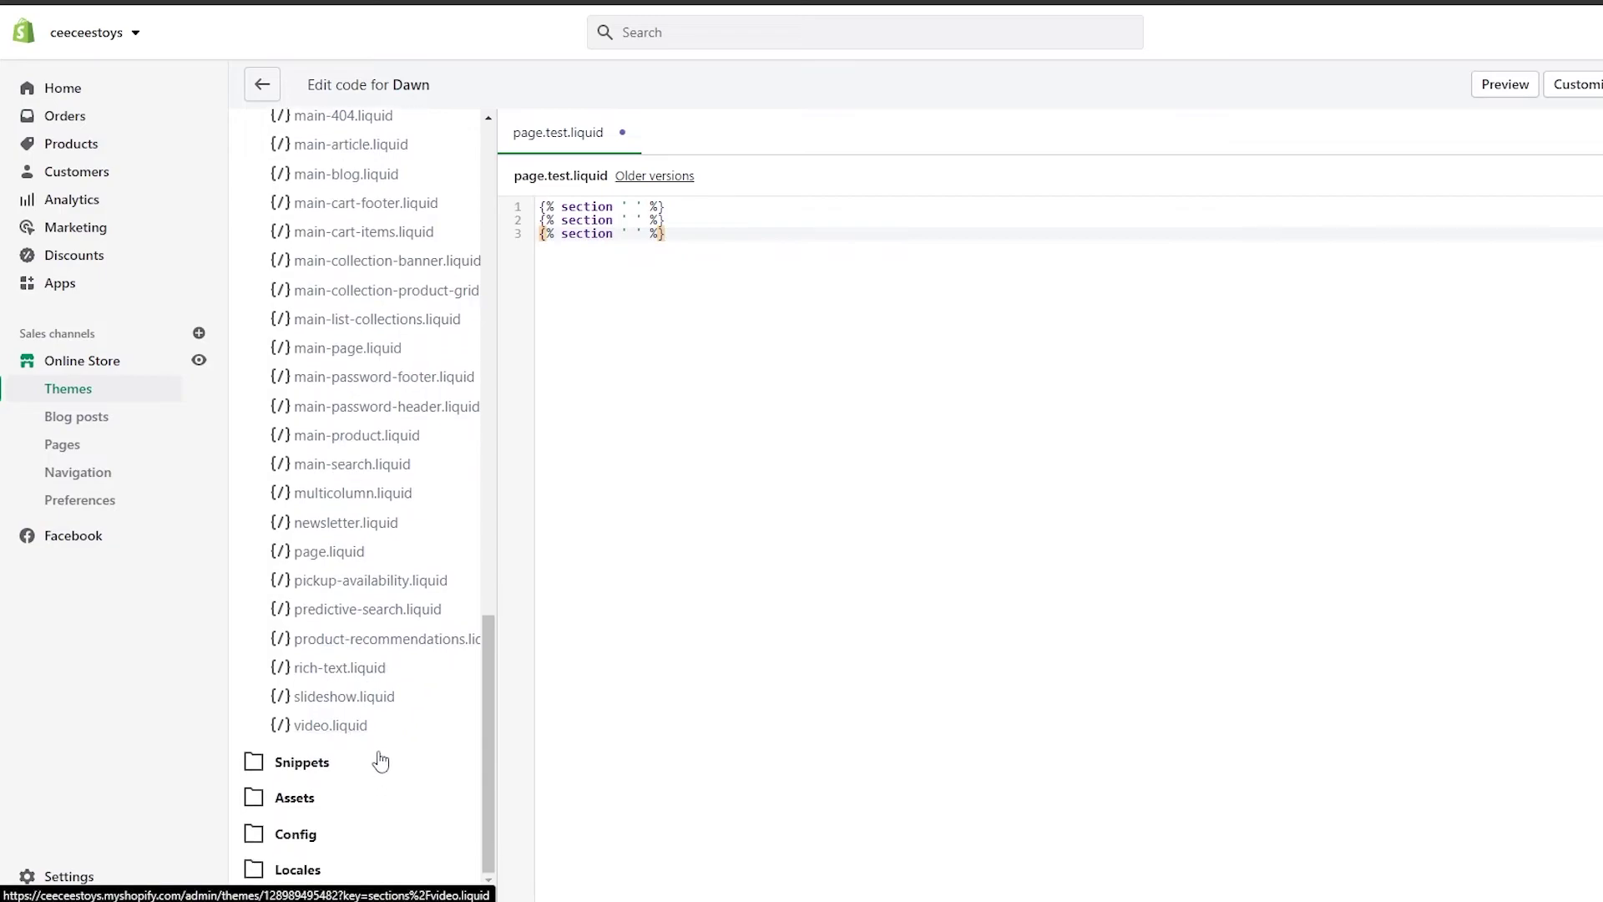
scroll(376, 760, "up", 1)
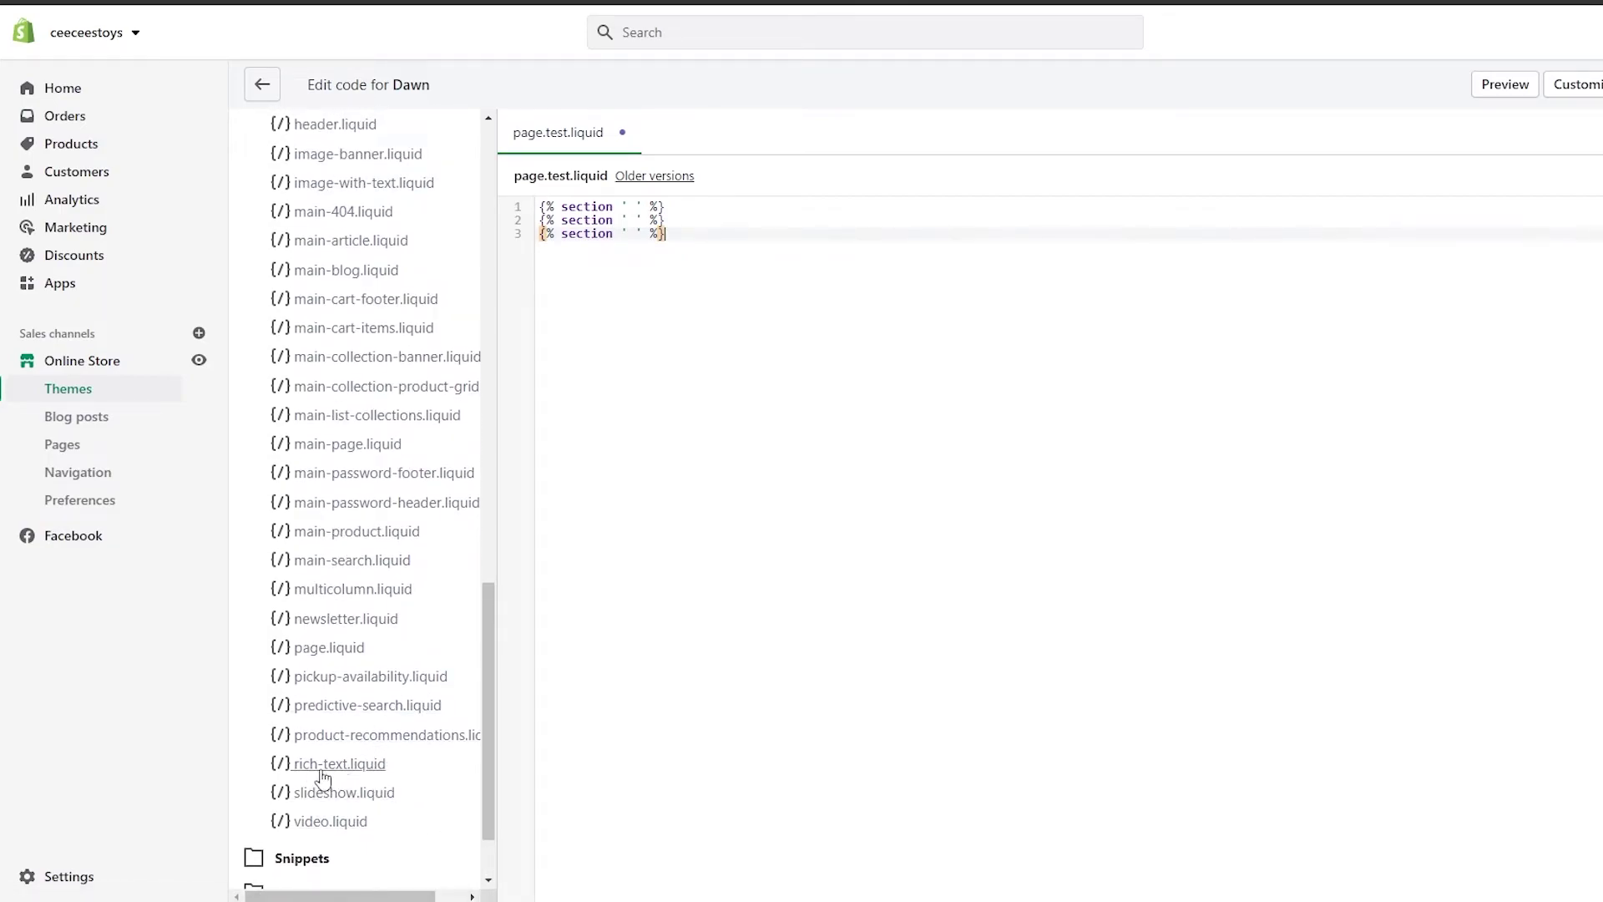
Step: Name the three sections rich-text, newsletter and map between the quotes
left_click(626, 206)
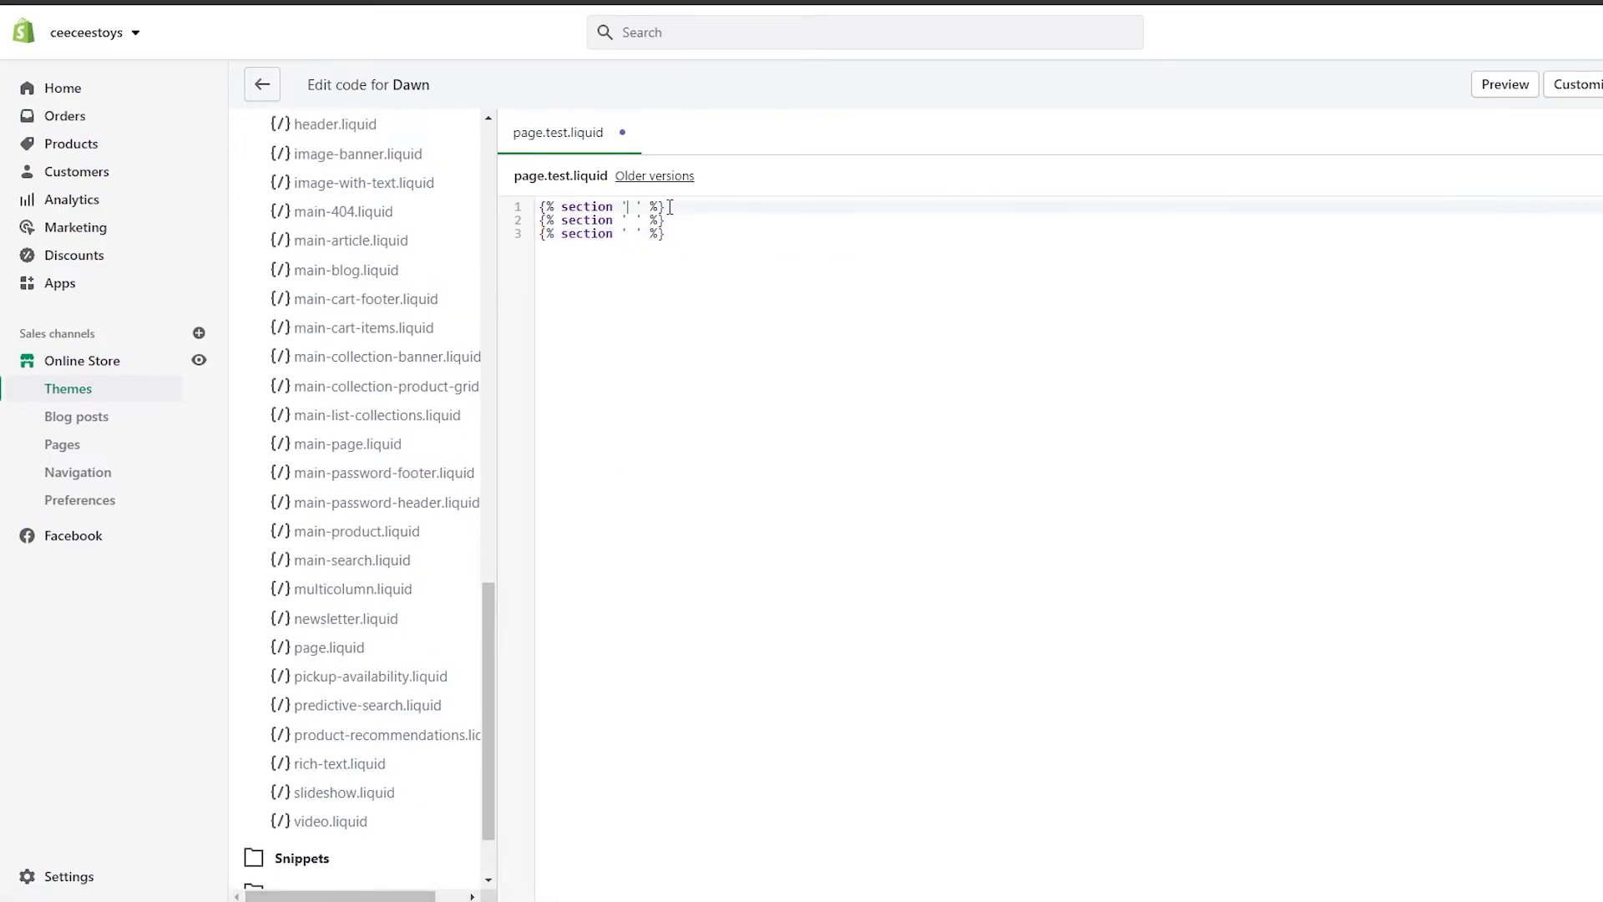
type("rich-text")
left_click(746, 242)
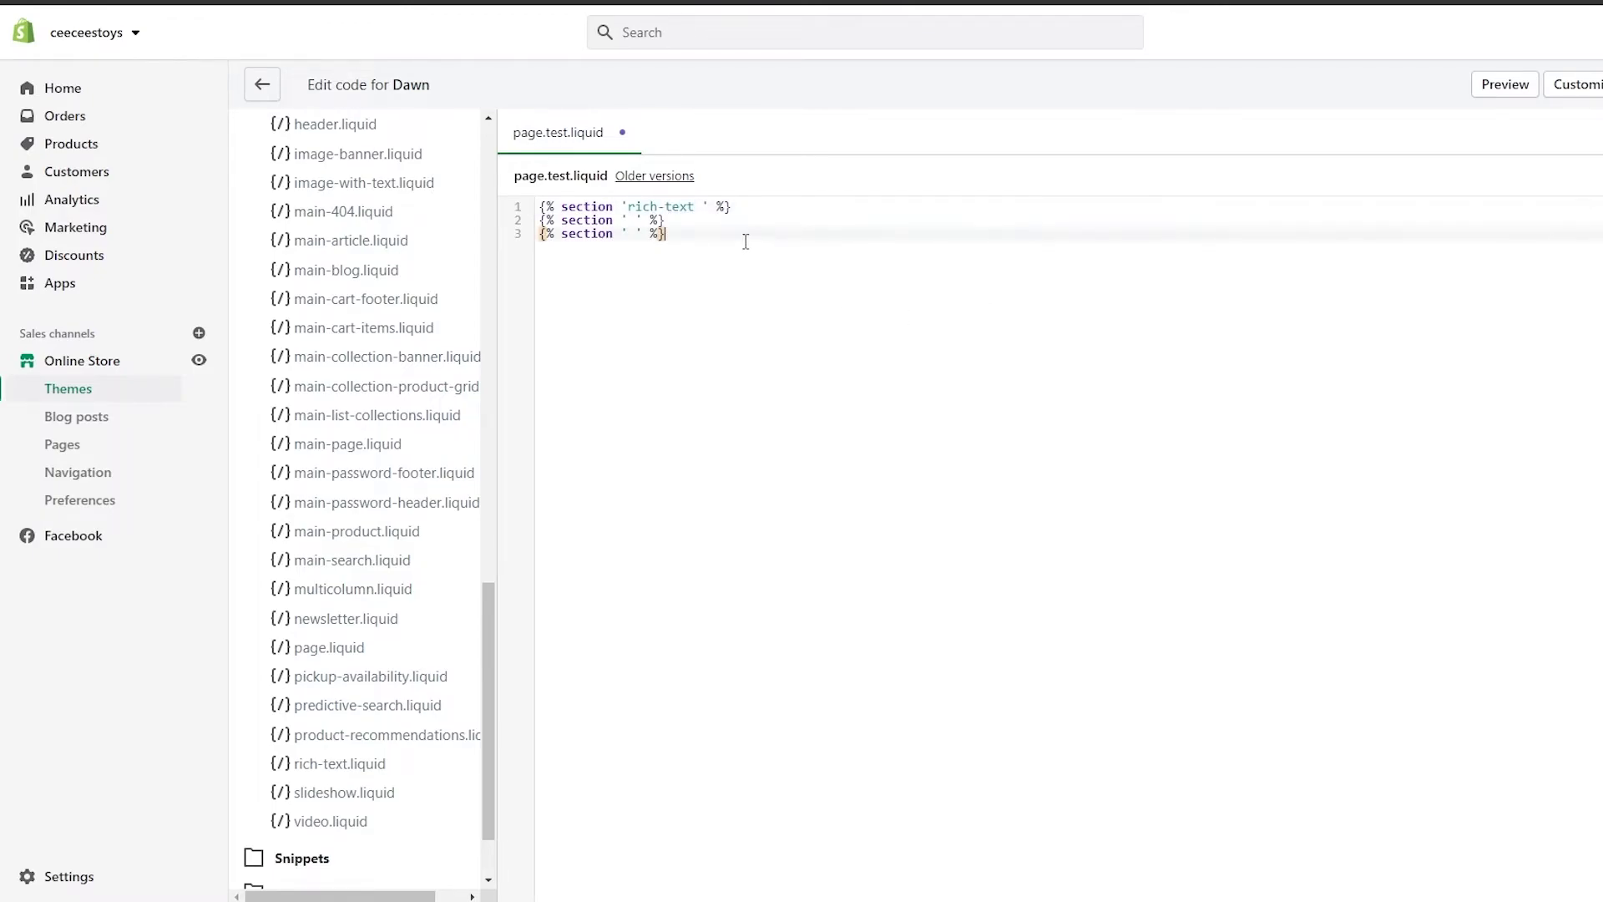
left_click(631, 221)
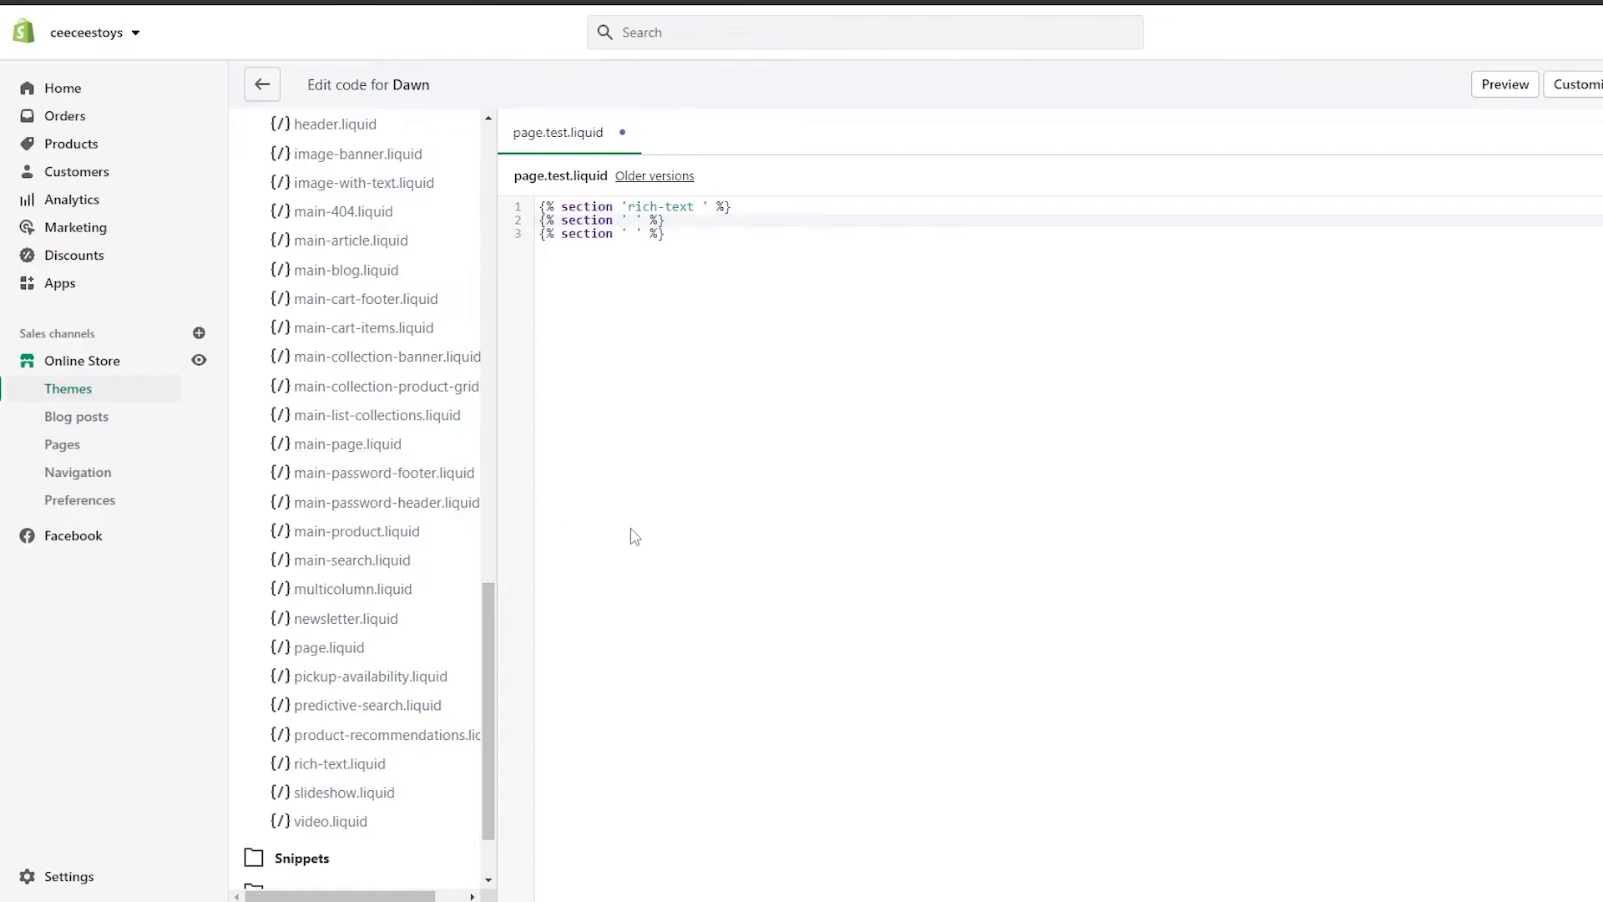
scroll(360, 710, "up", 1)
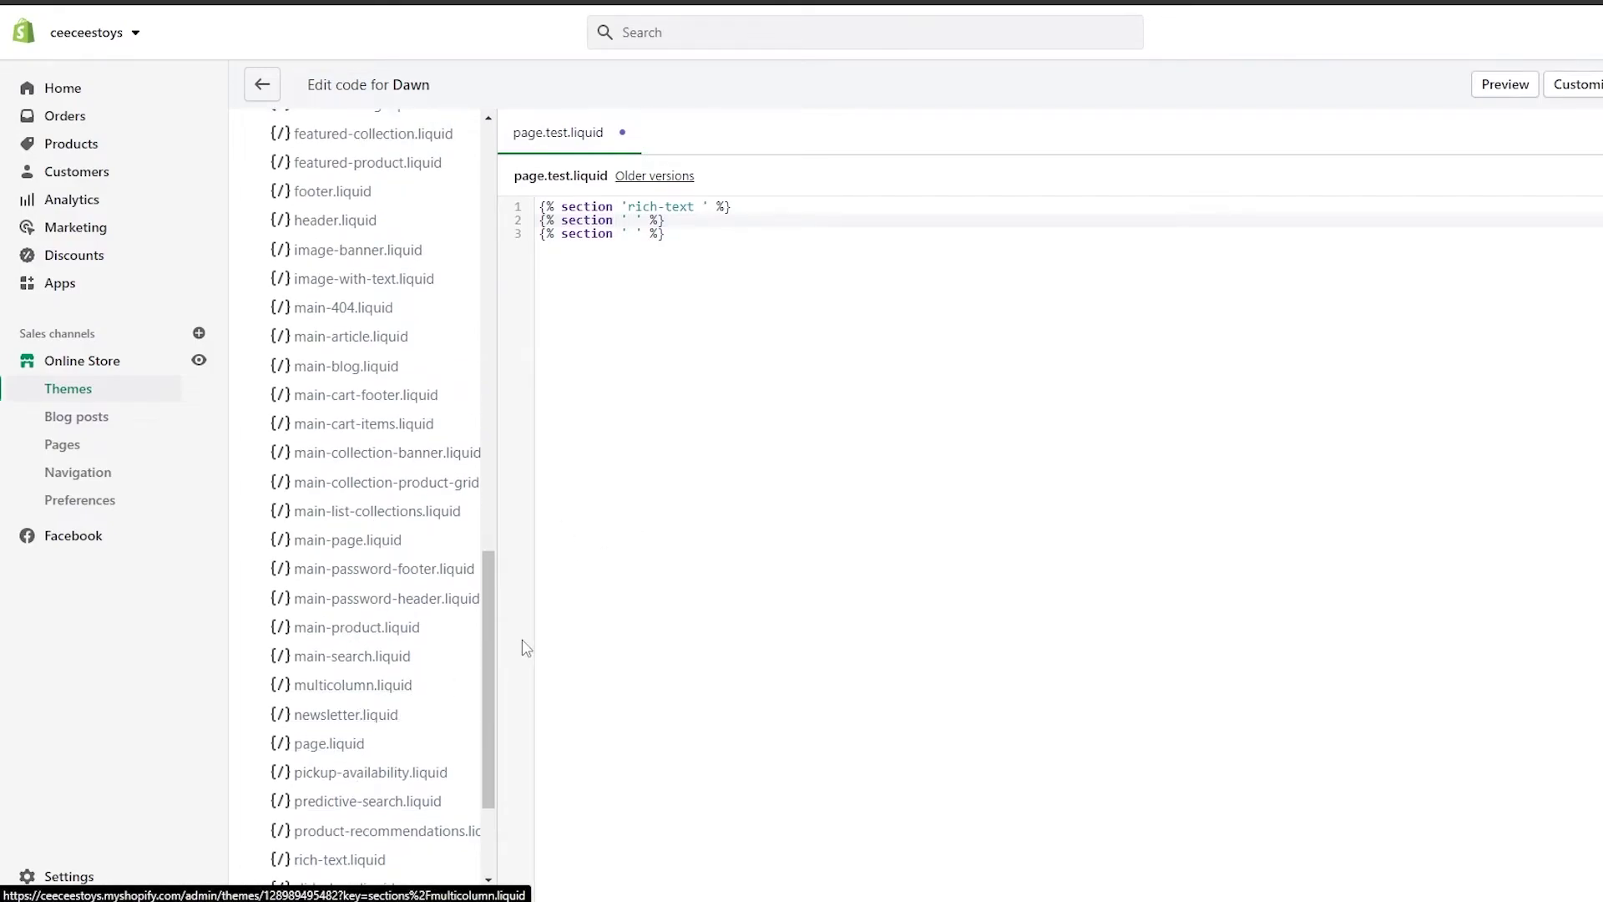
type("newsletter")
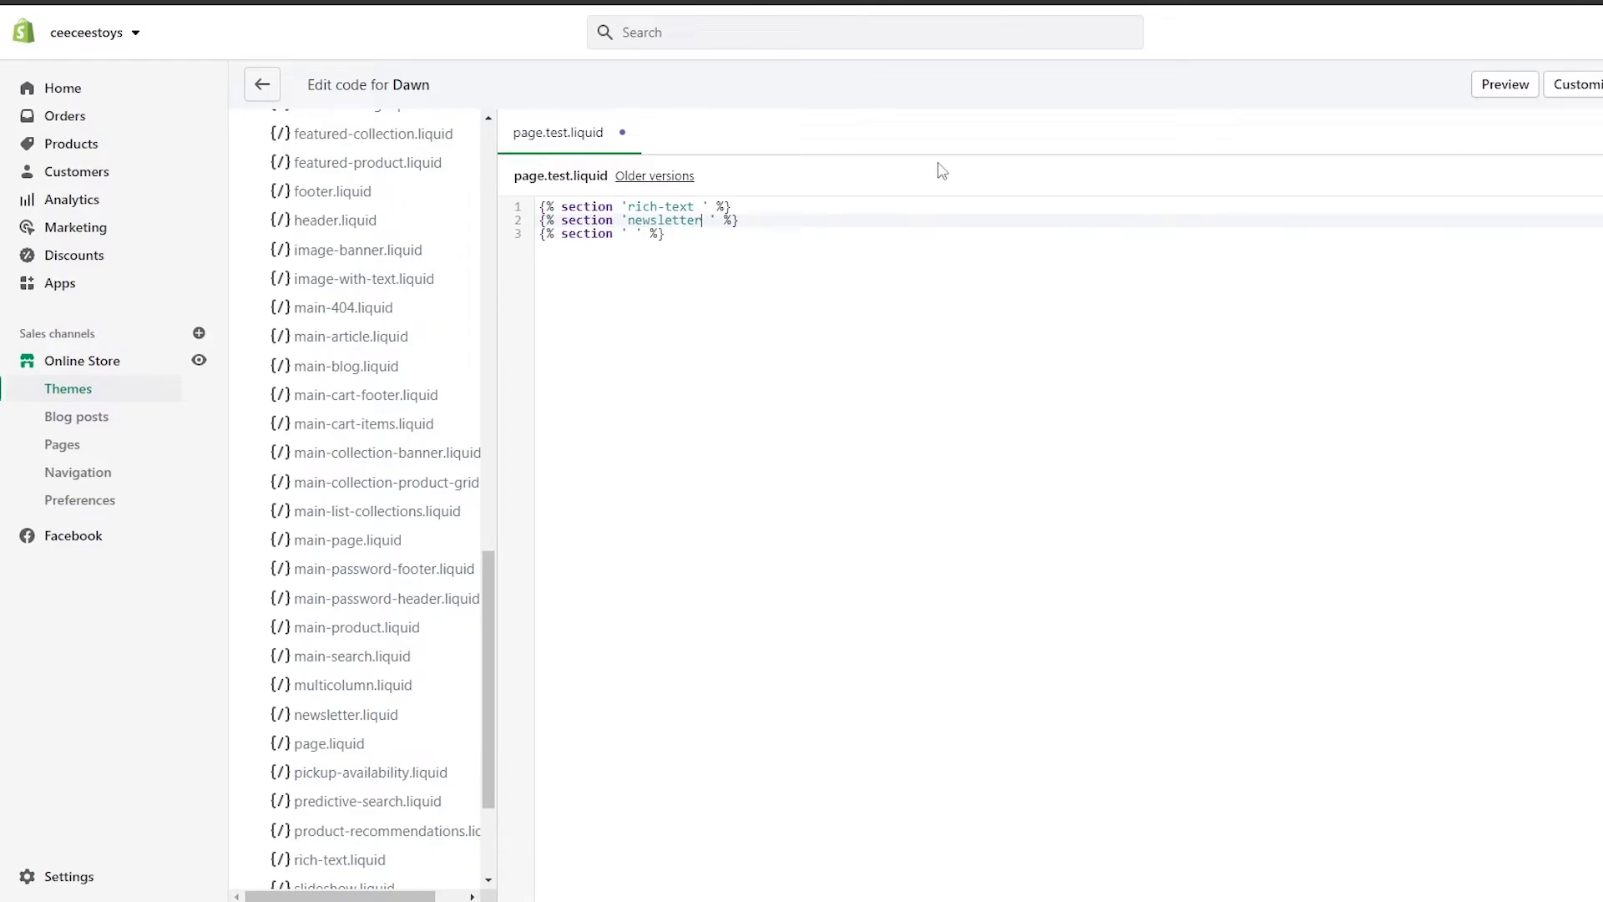
key("Up")
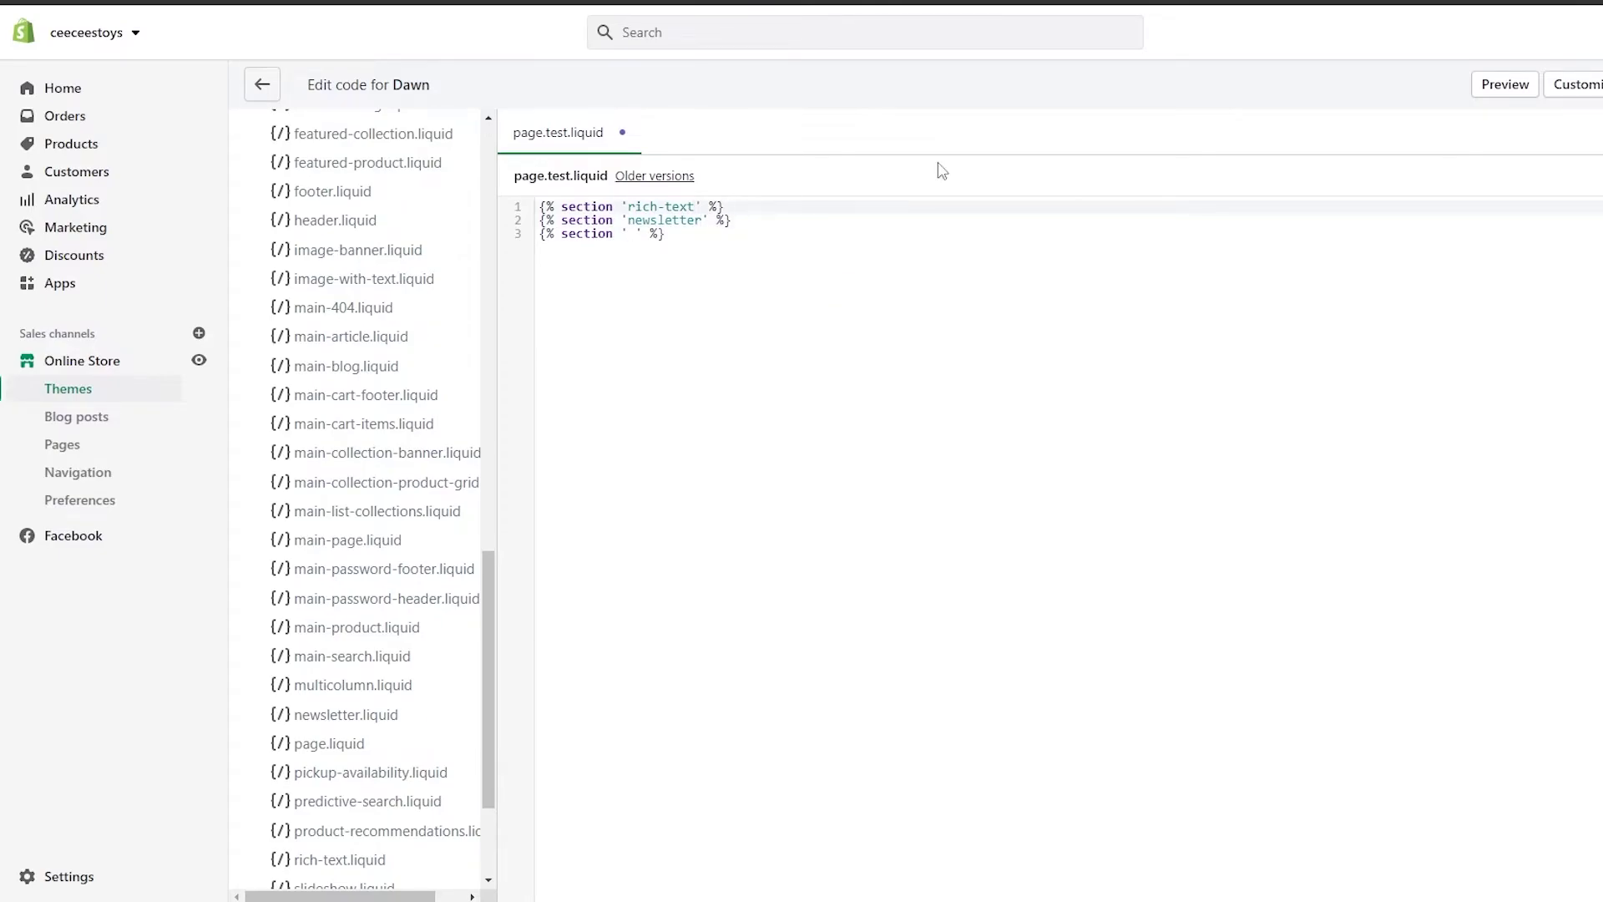
key("Down")
key("Down")
key("Left")
key("Left")
key("Left")
key("Left")
key("BackSpace")
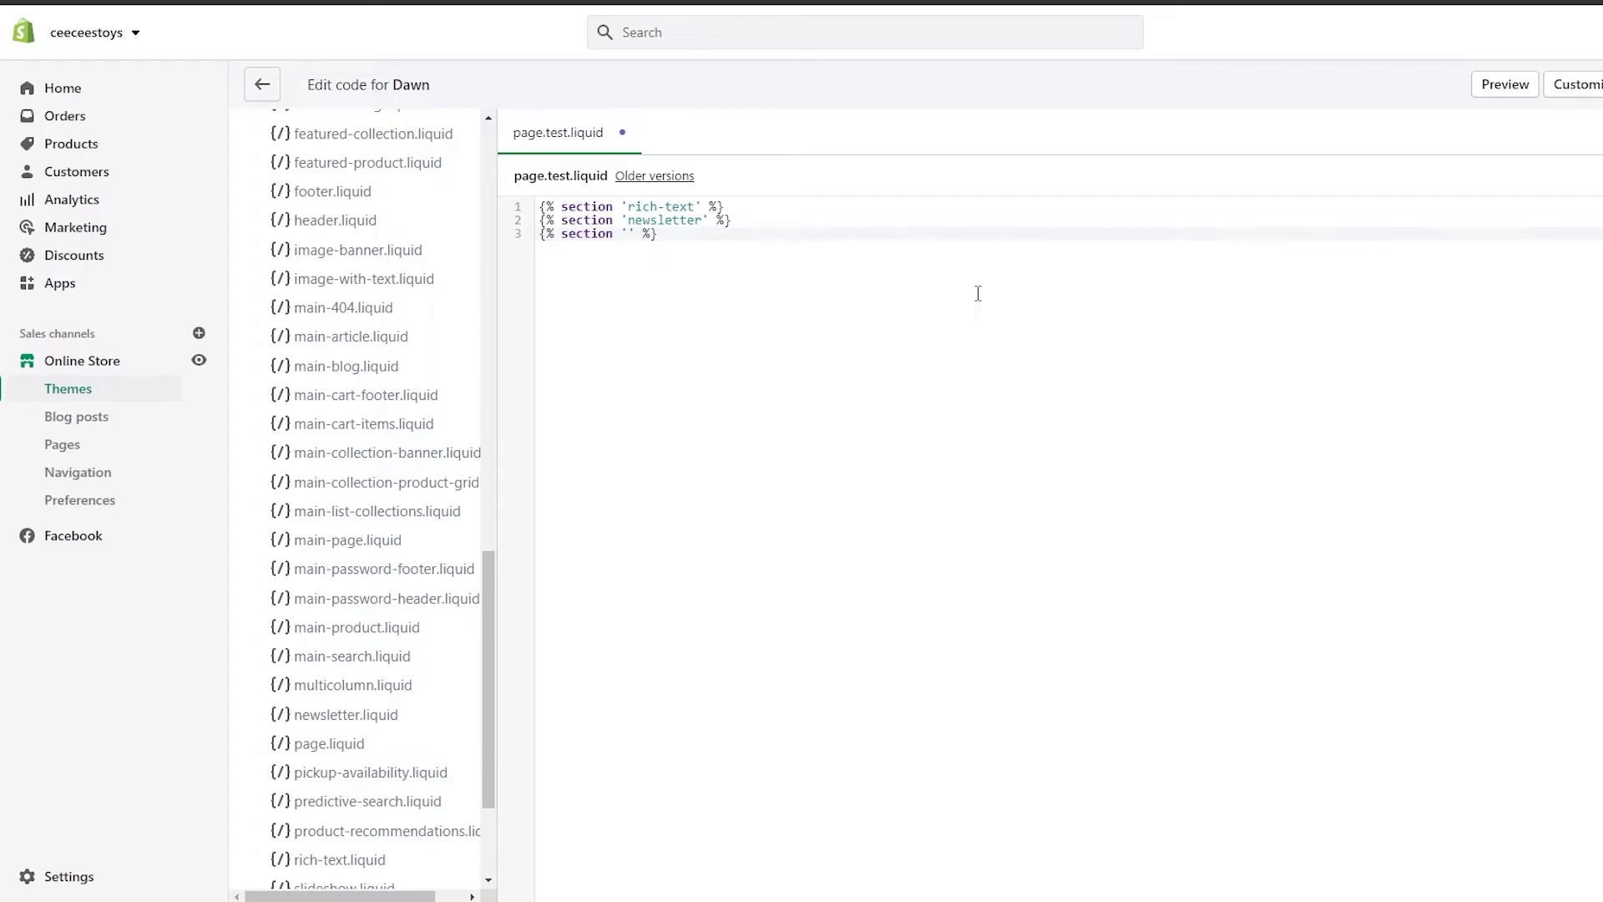
type("map")
Step: Save page.test.liquid and review the three section lines
left_click(743, 659)
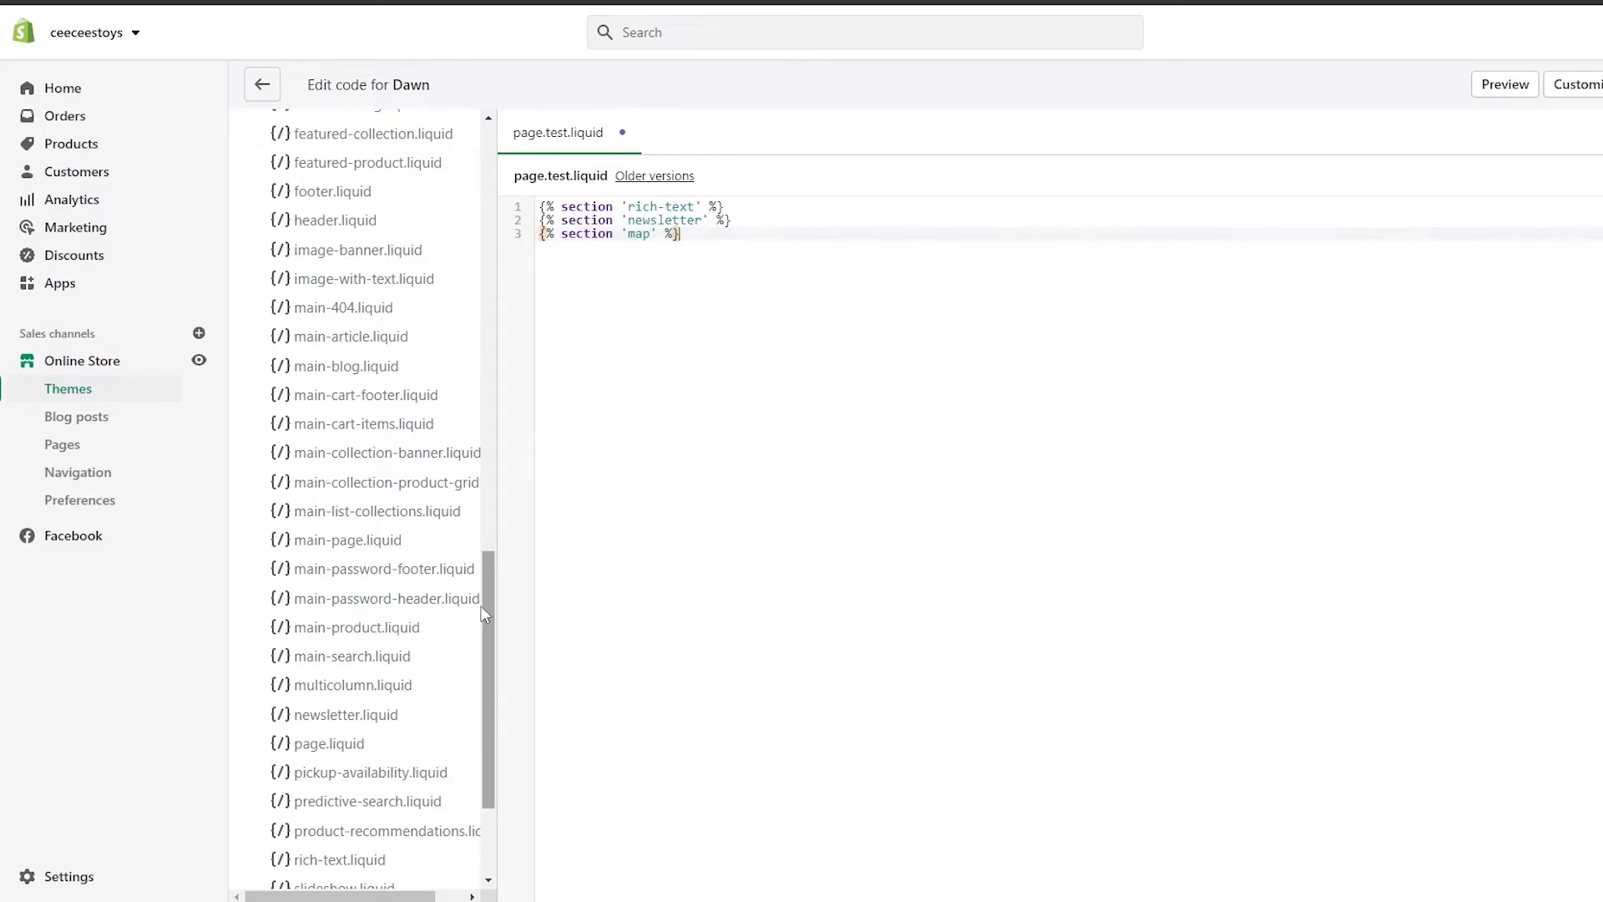
scroll(467, 615, "down", 3)
scroll(415, 648, "up", 4)
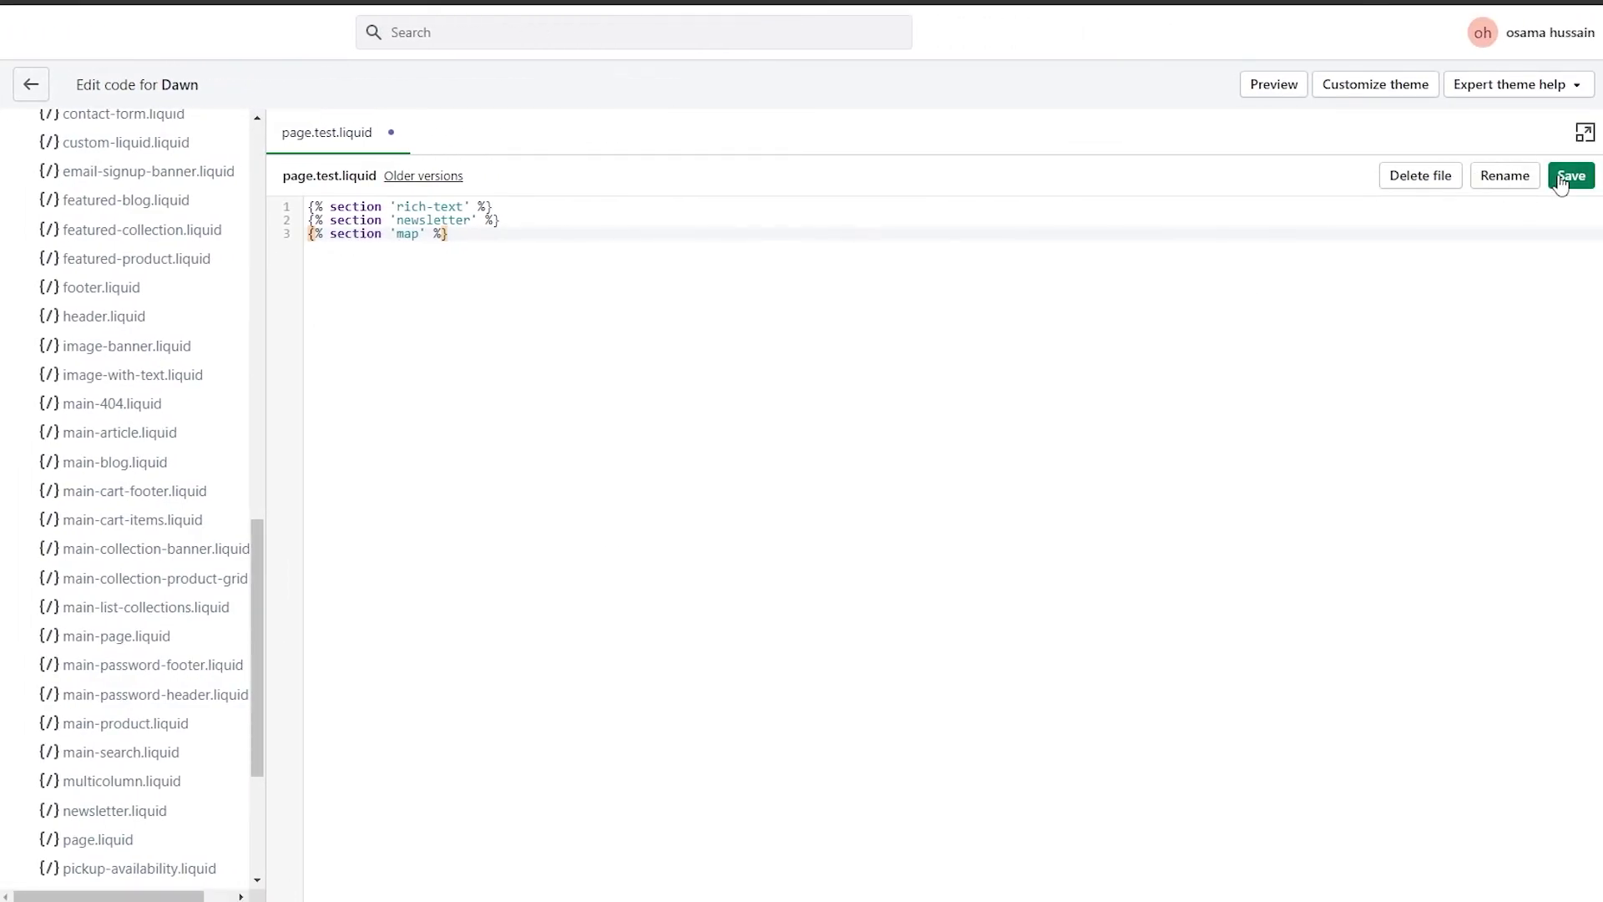
left_click(1560, 178)
left_click_drag(361, 206, 417, 235)
left_click(519, 268)
left_click_drag(405, 206, 419, 206)
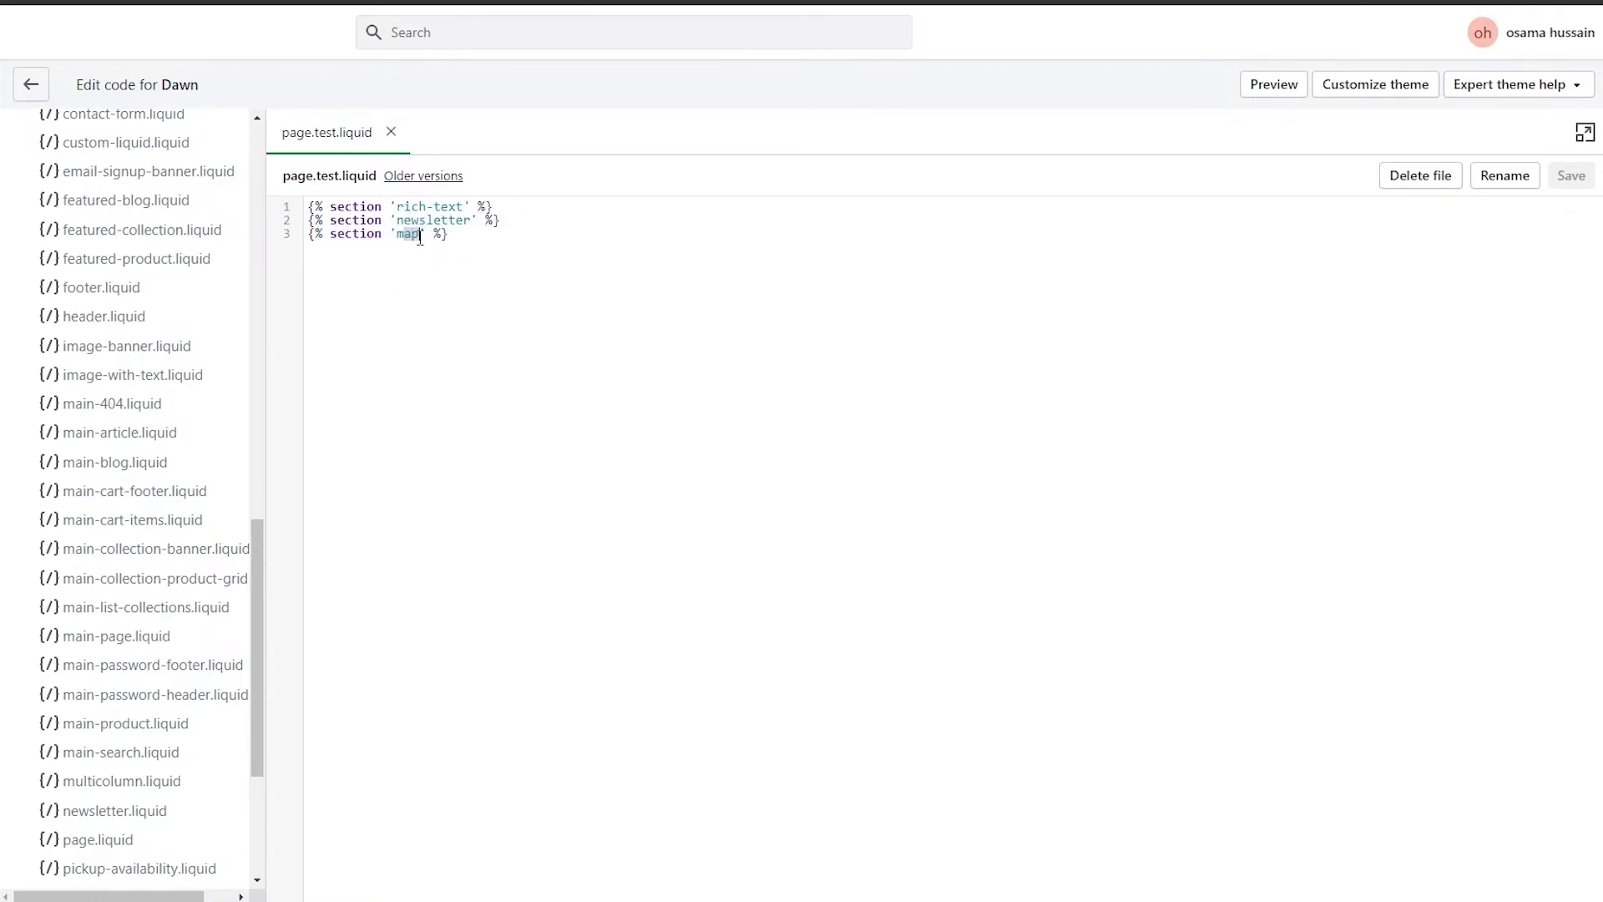
left_click(446, 276)
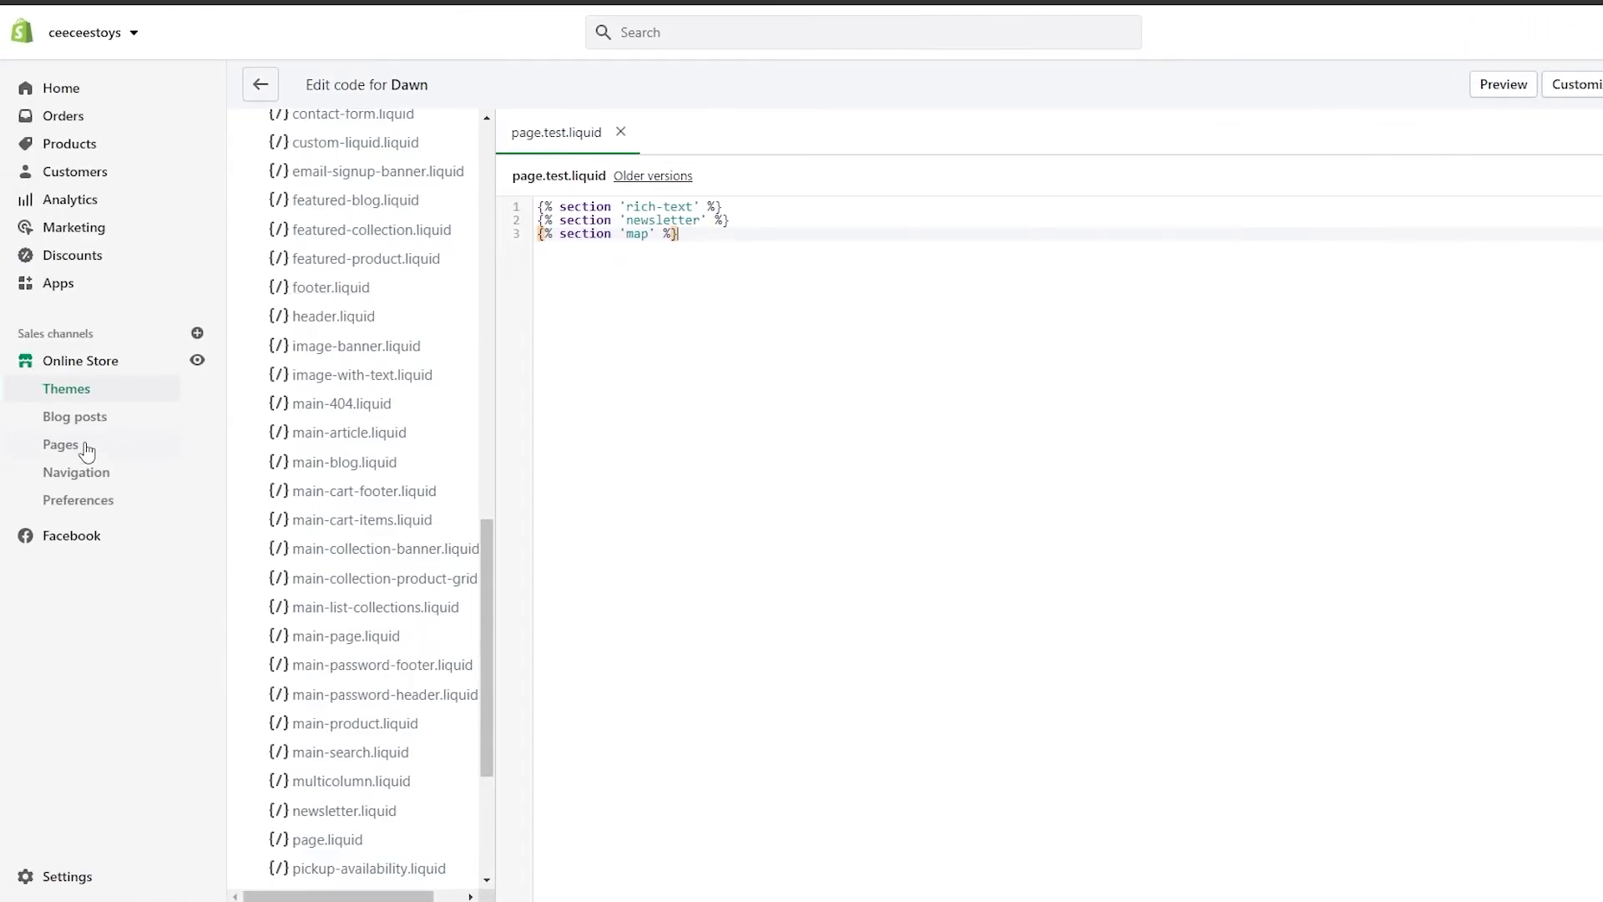
Step: Start a new page and assign it the 'test' theme template
left_click(87, 450)
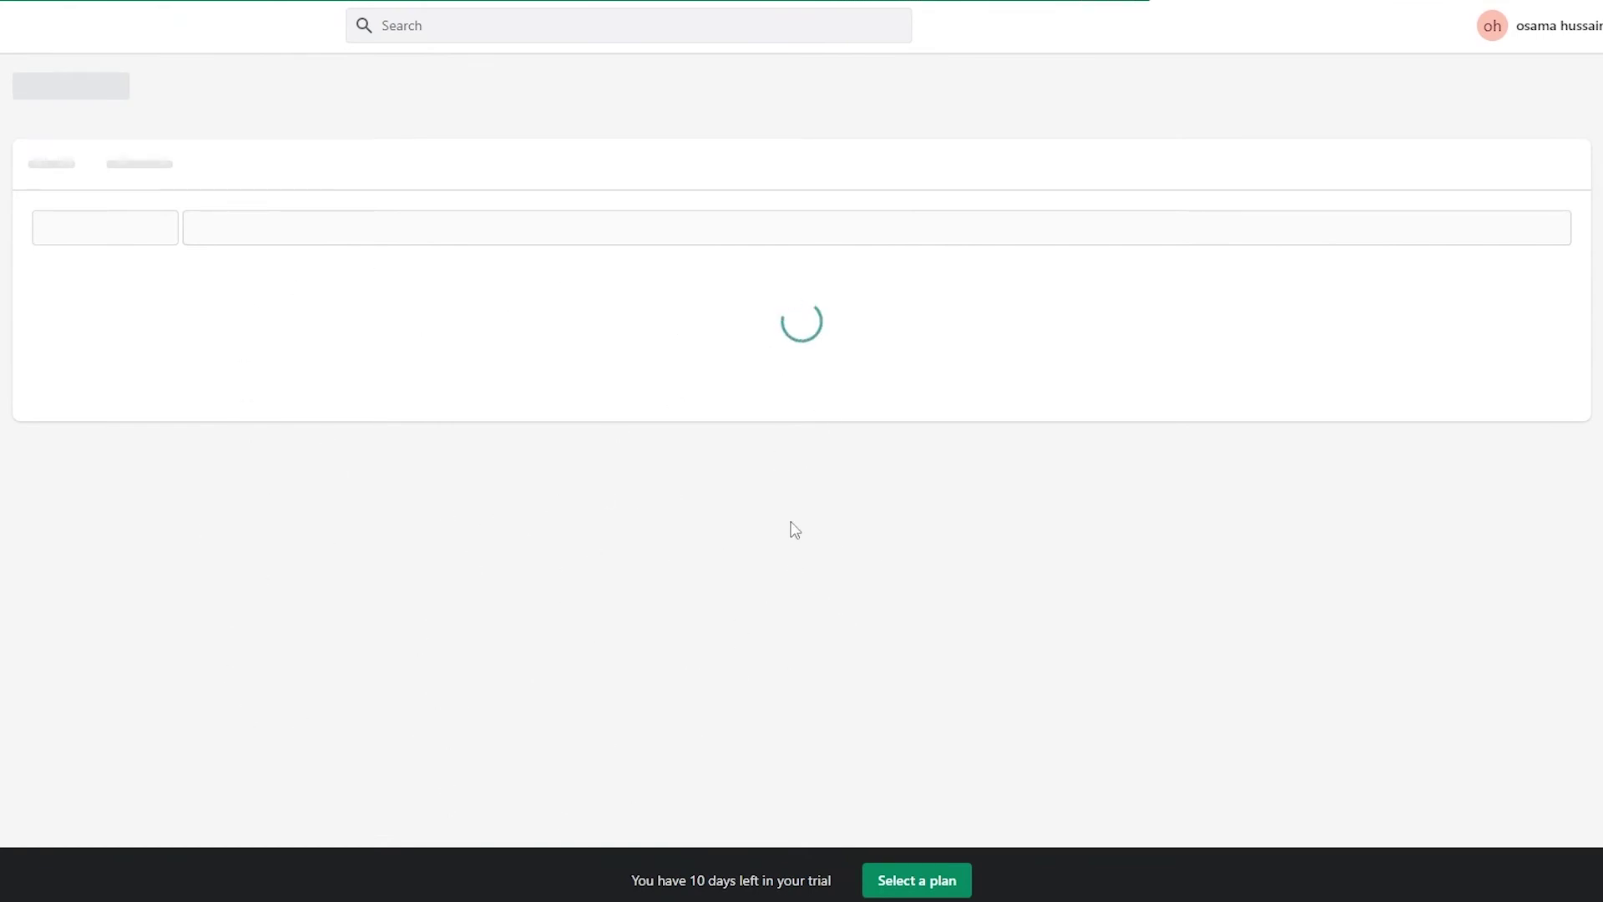
left_click(1533, 94)
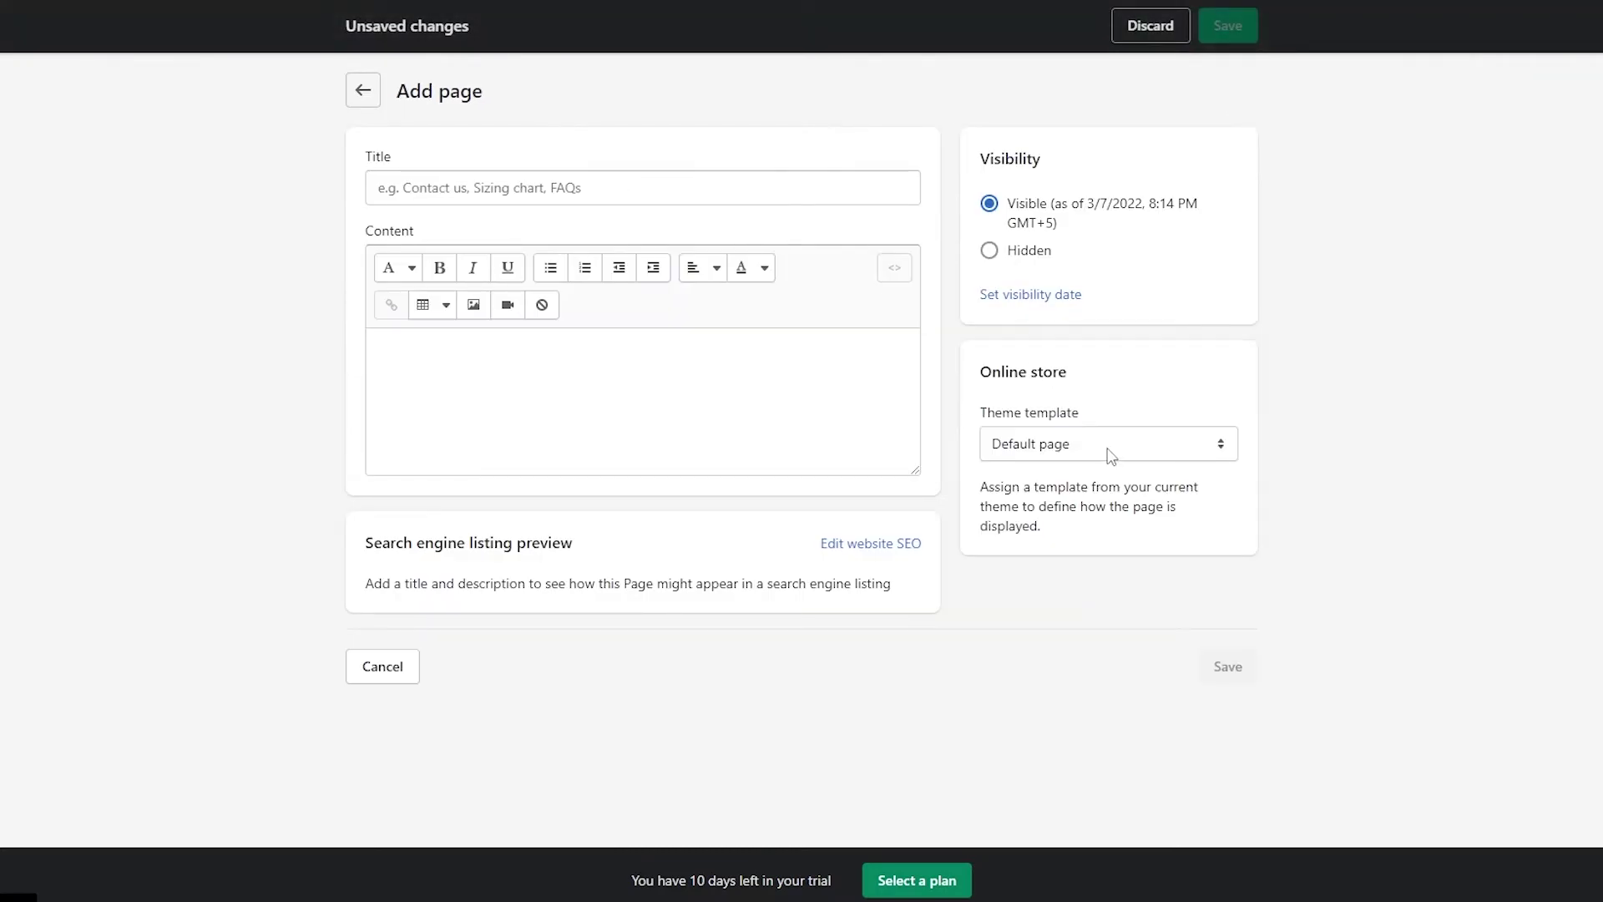
left_click(1109, 451)
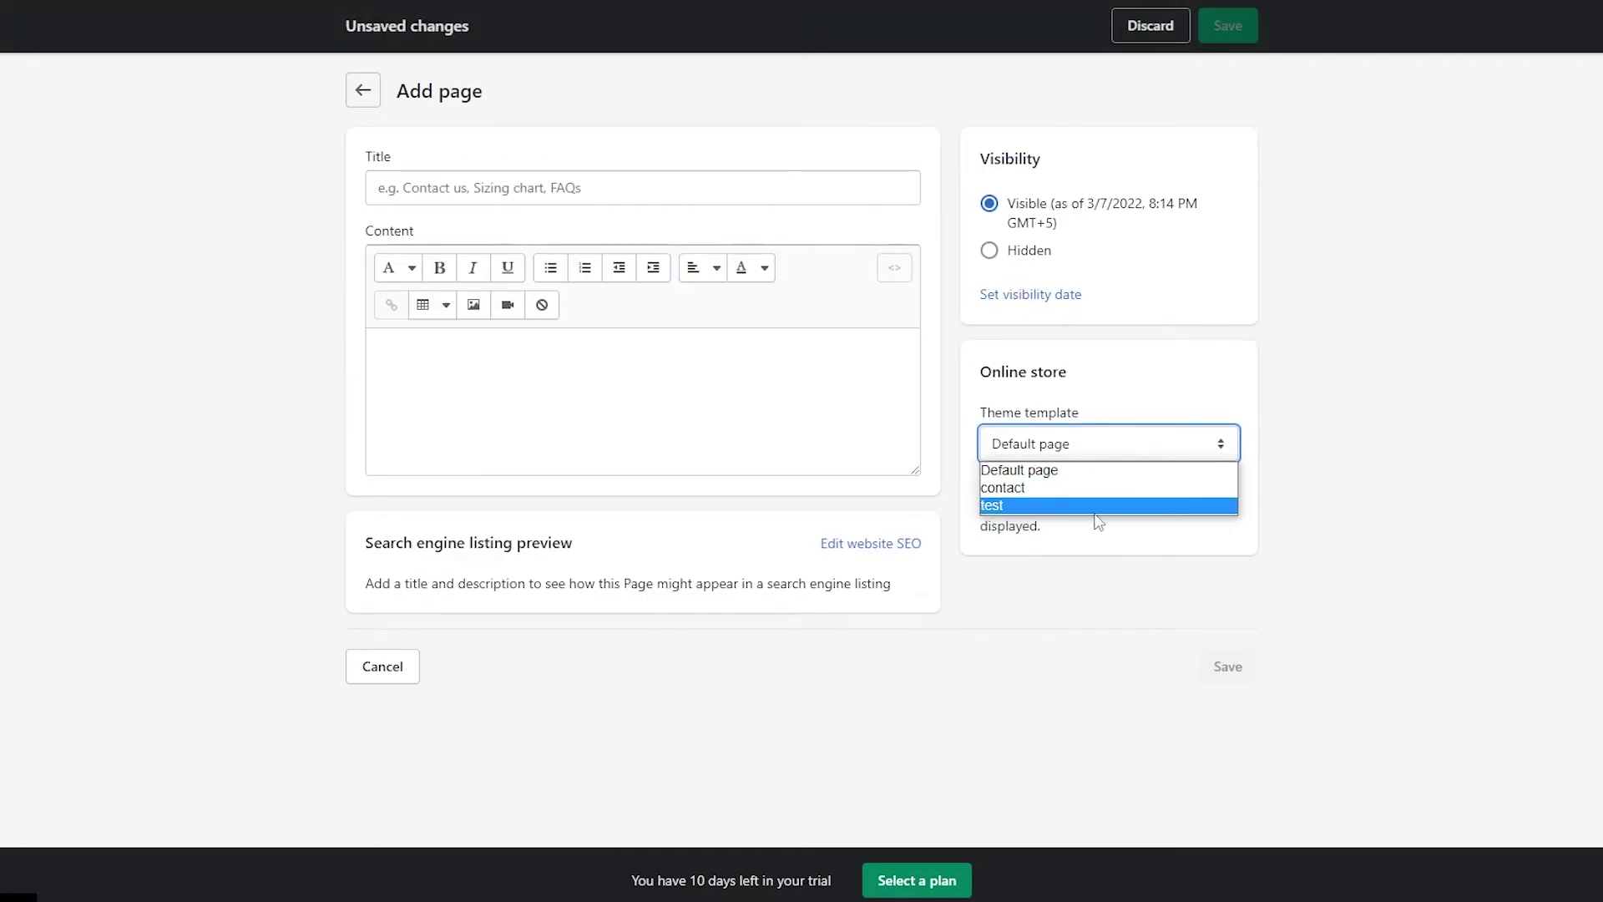
left_click(1011, 507)
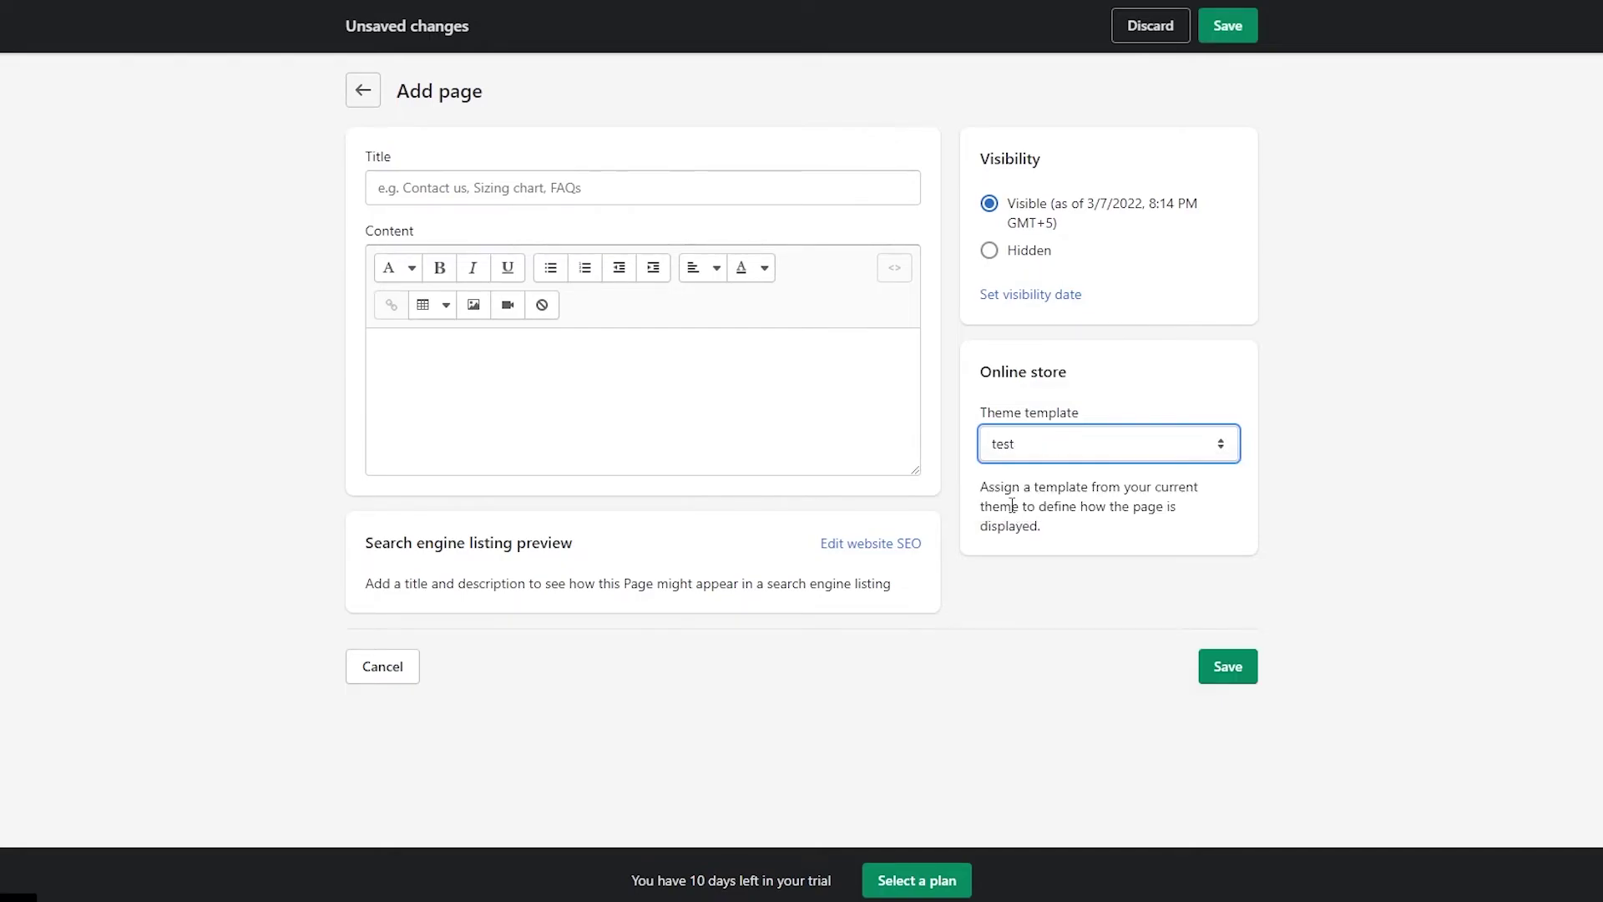
Step: Title the page test2, save it, and view it on the online store
left_click(638, 195)
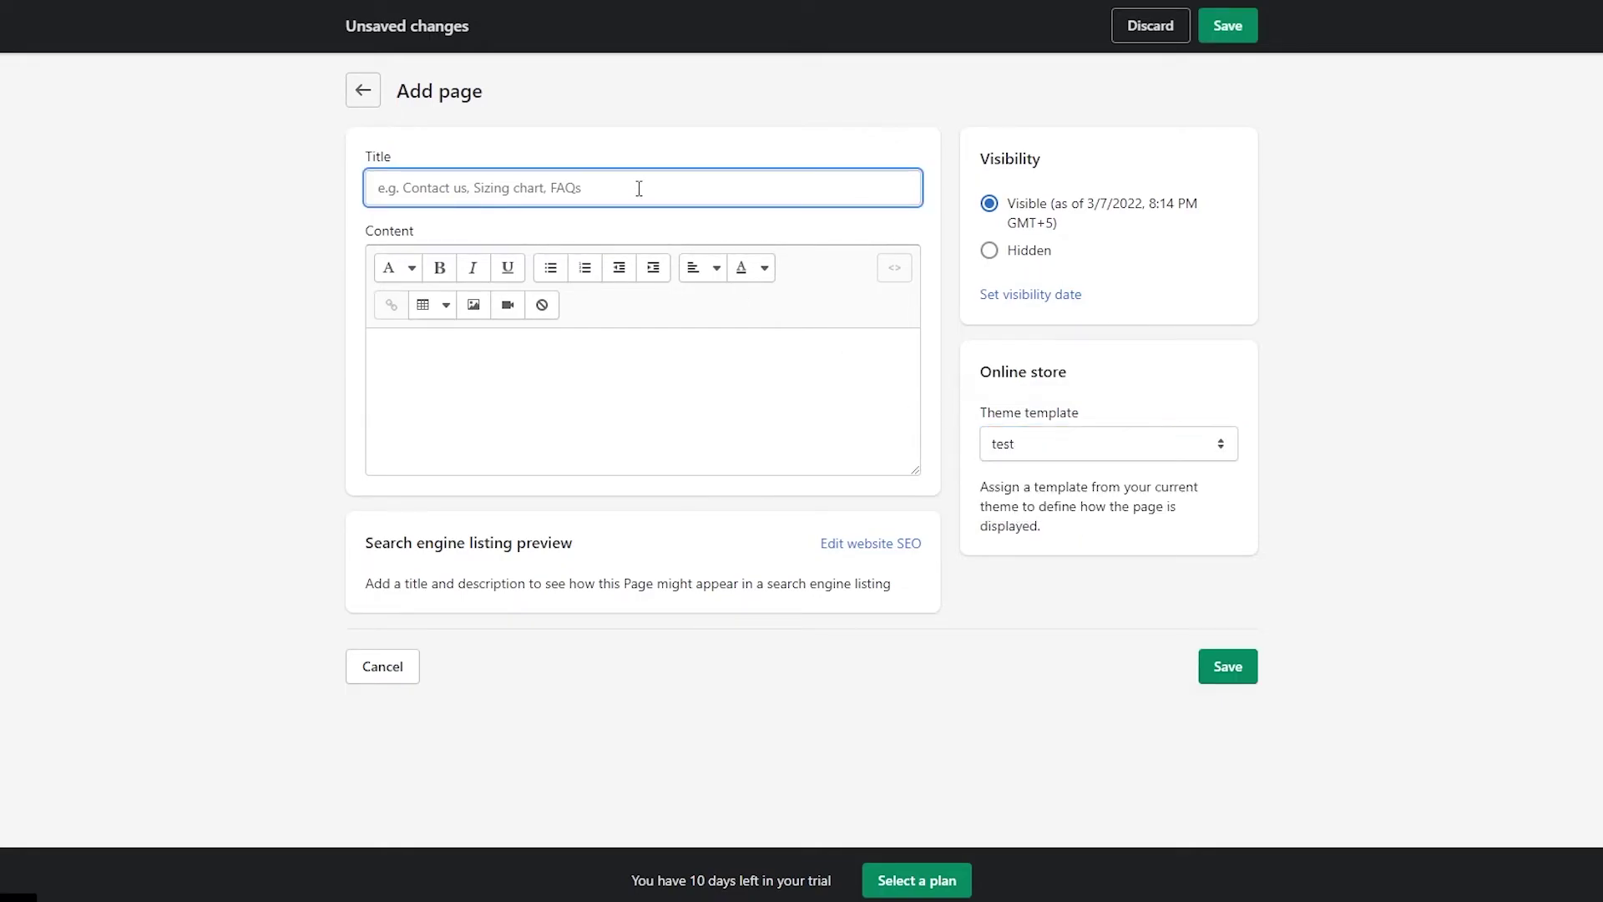
type("test2")
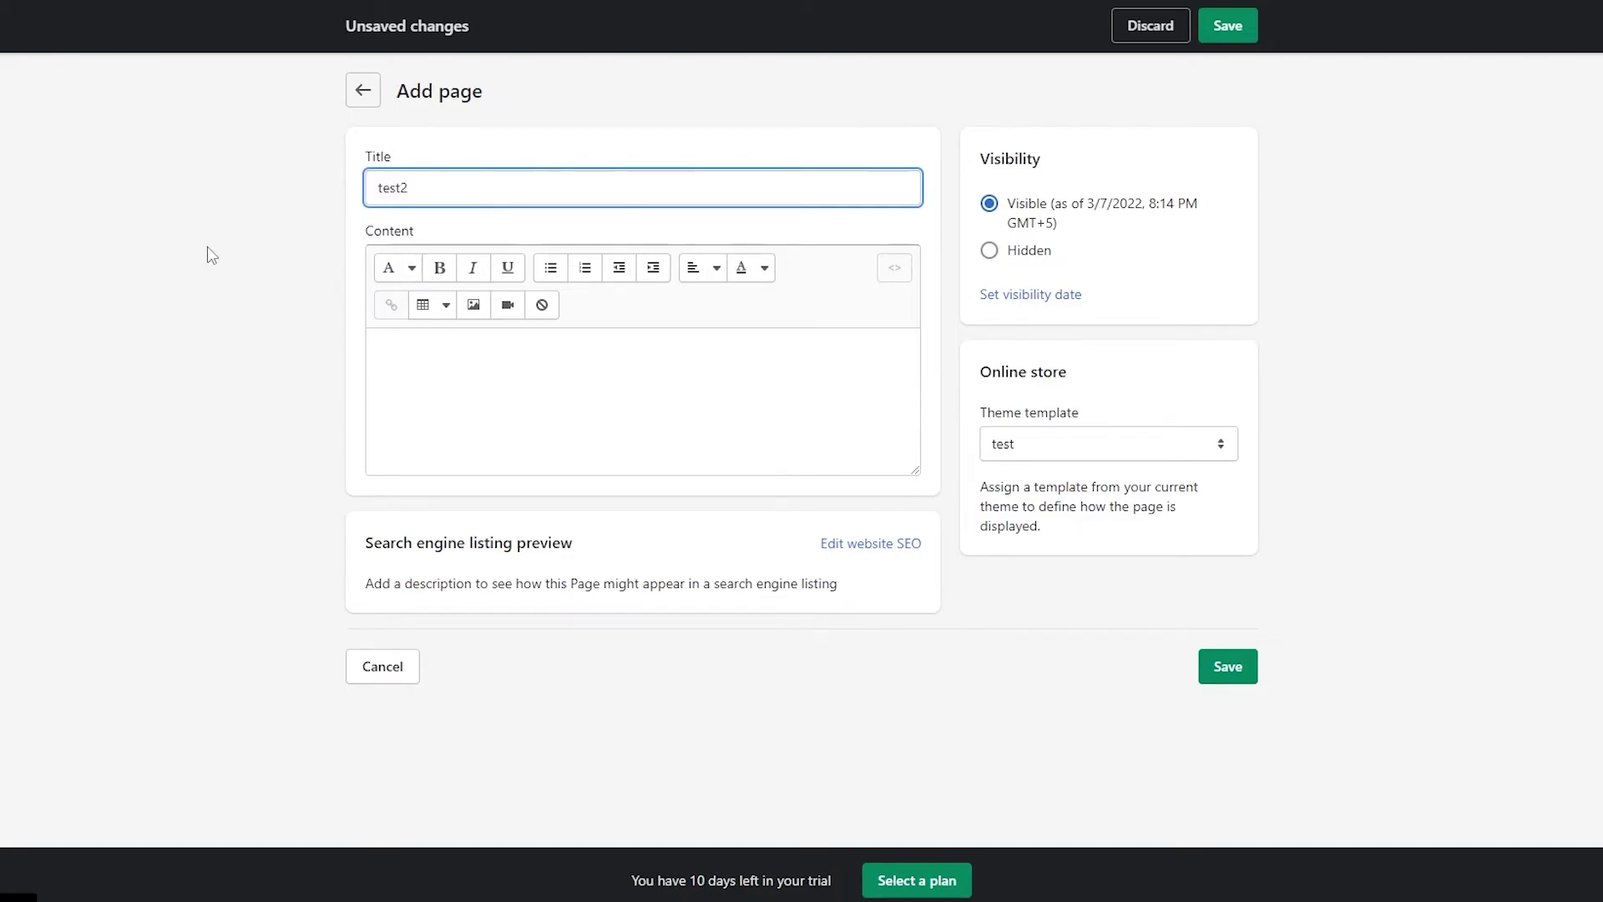
left_click(211, 255)
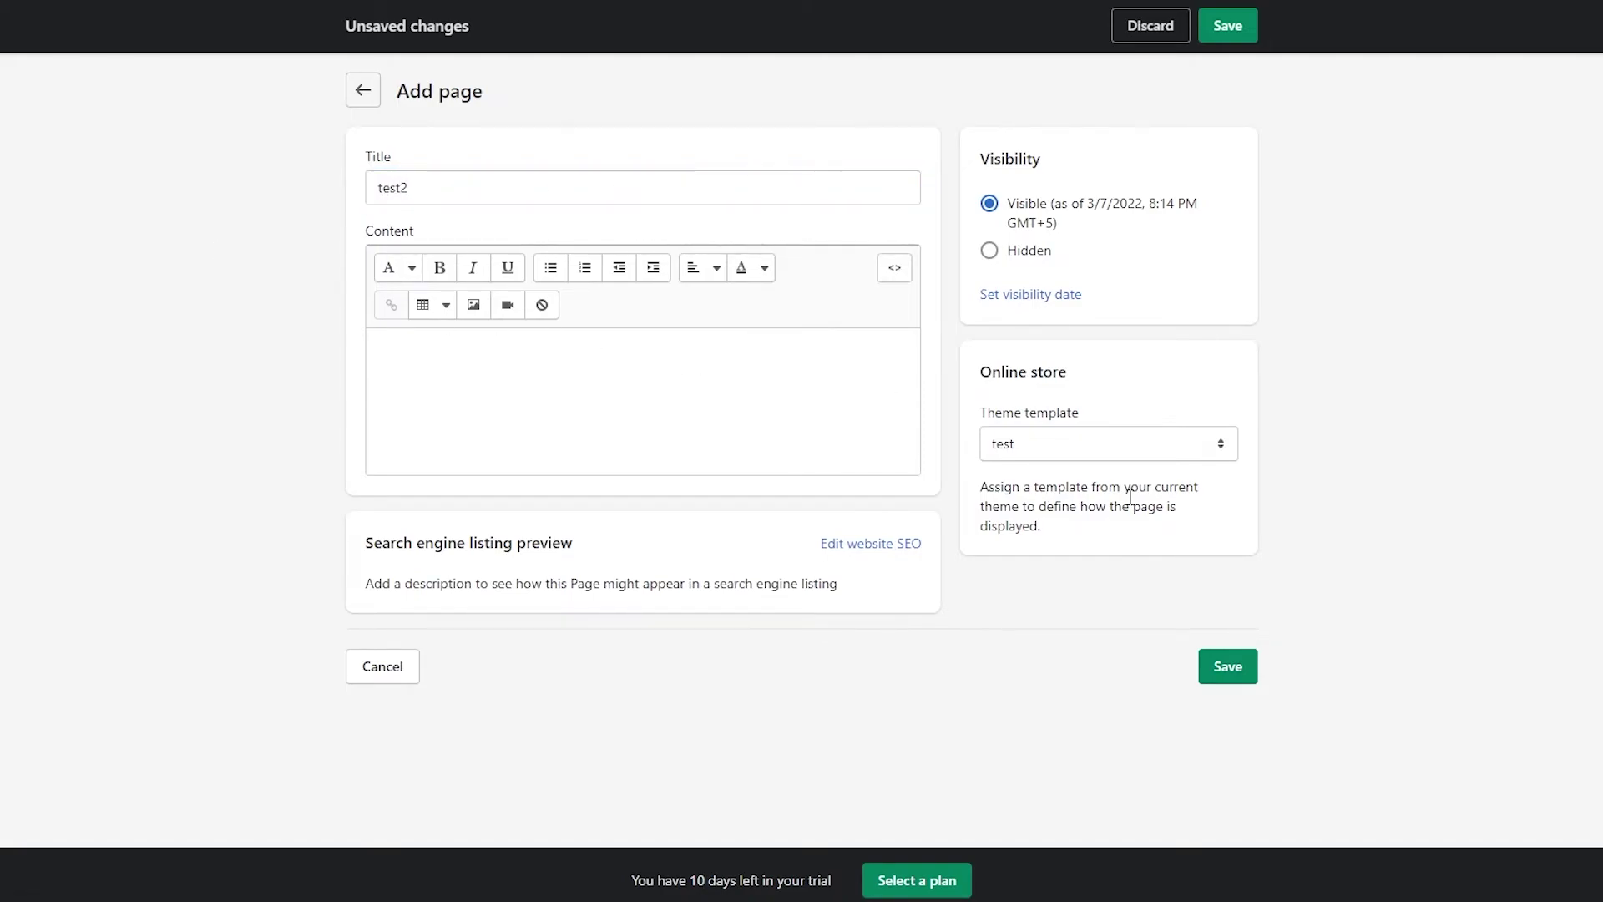
left_click(1221, 665)
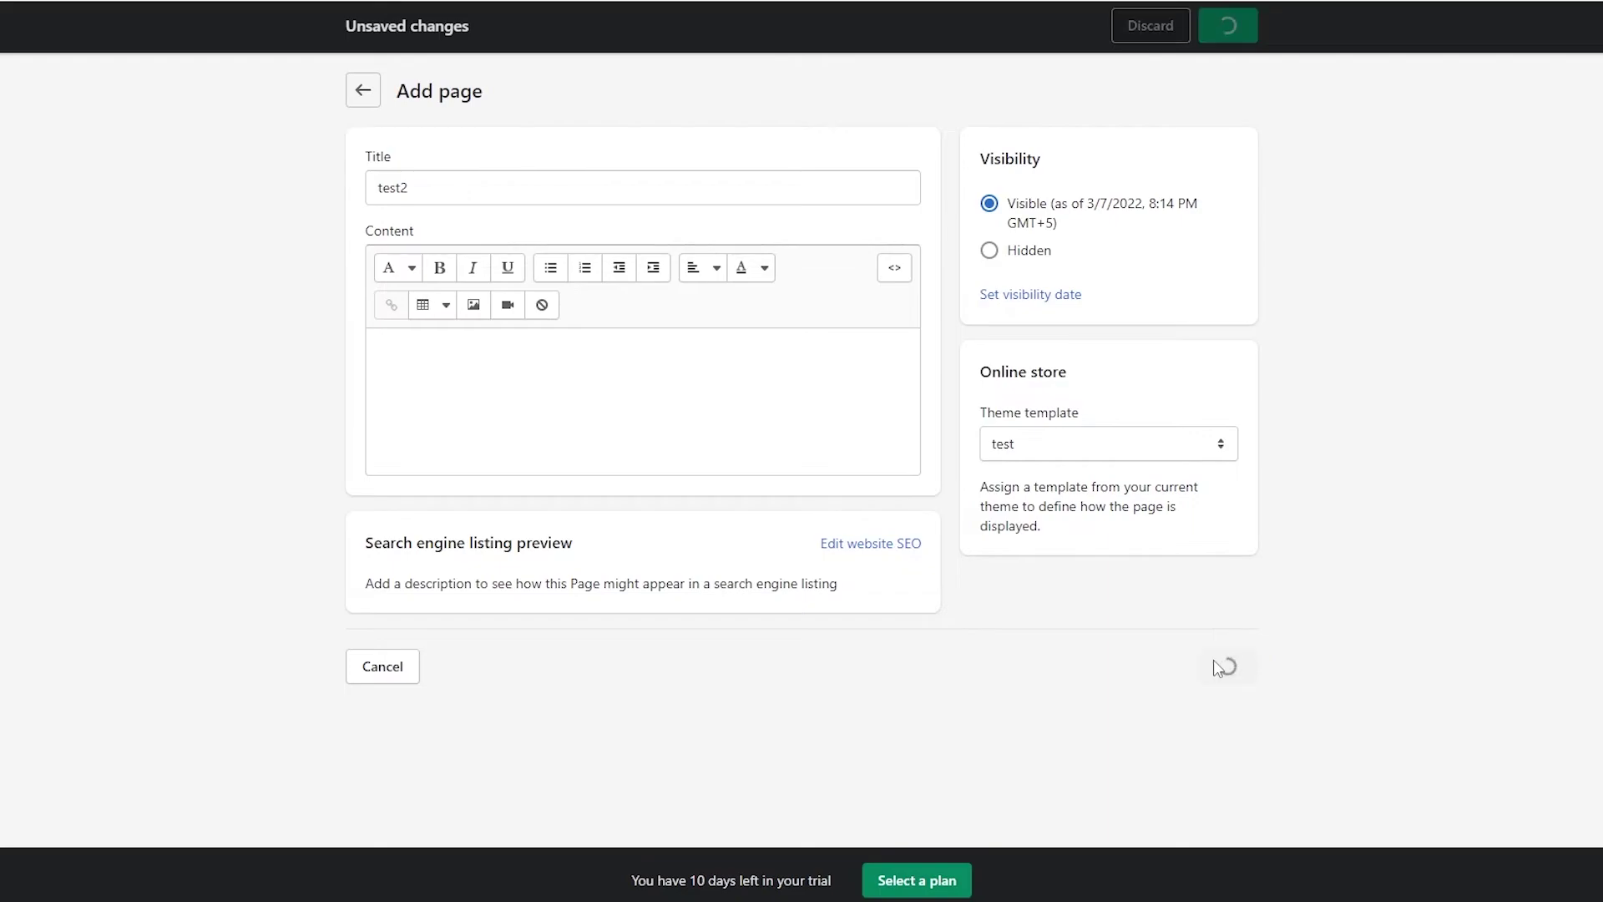
left_click(434, 180)
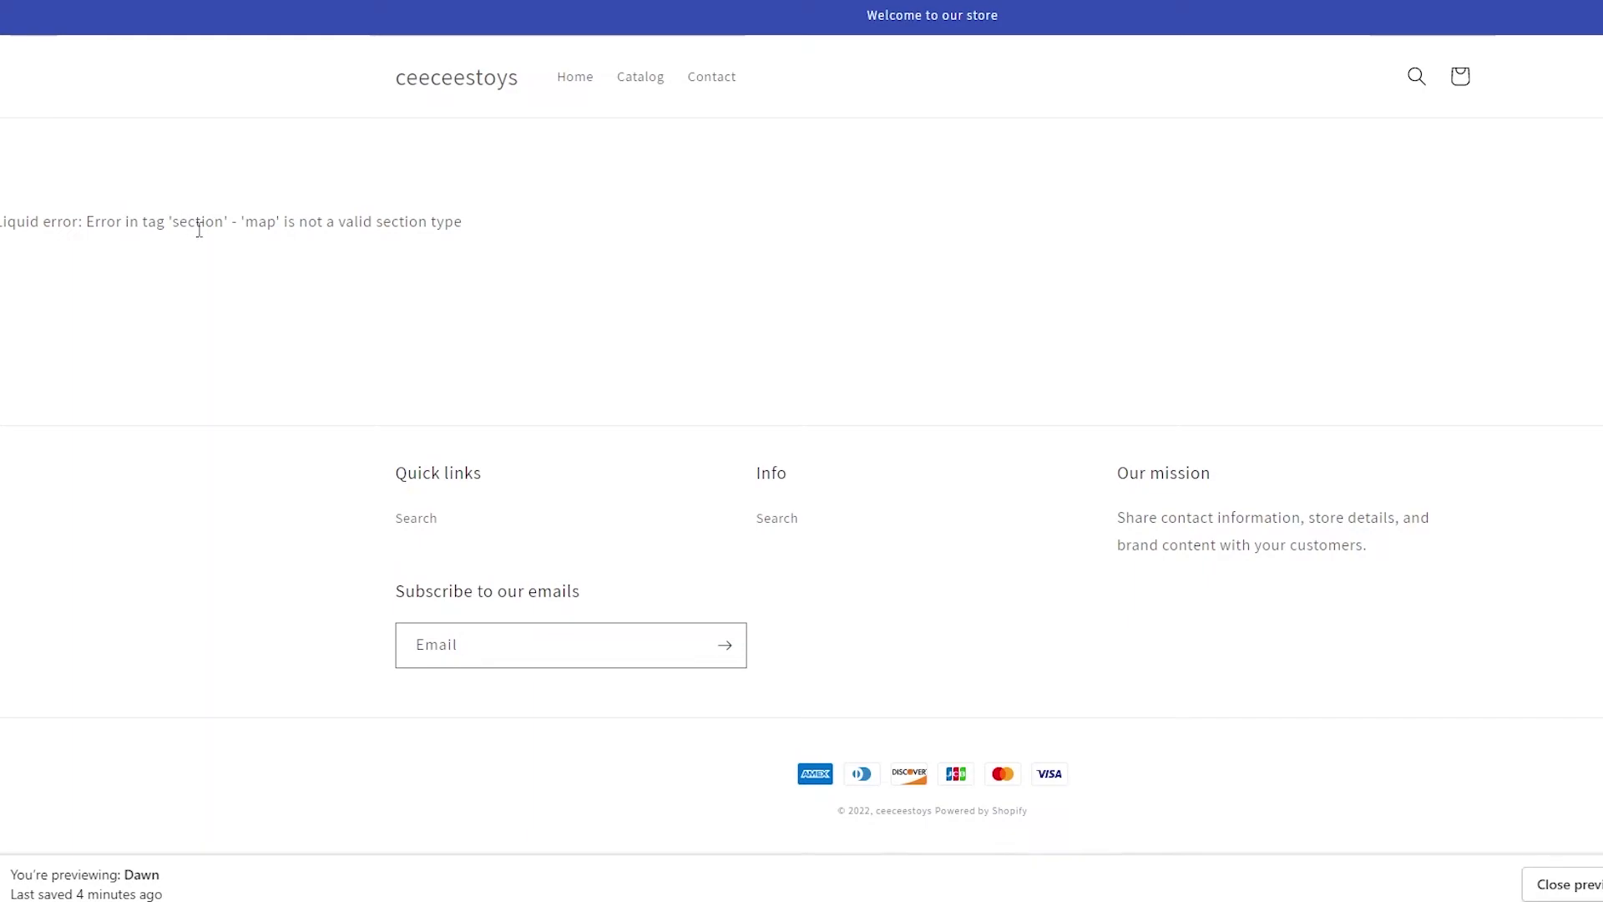
Step: Compare the 'map' is not a valid section type error with the template's map line
double_click(251, 224)
left_click(508, 277)
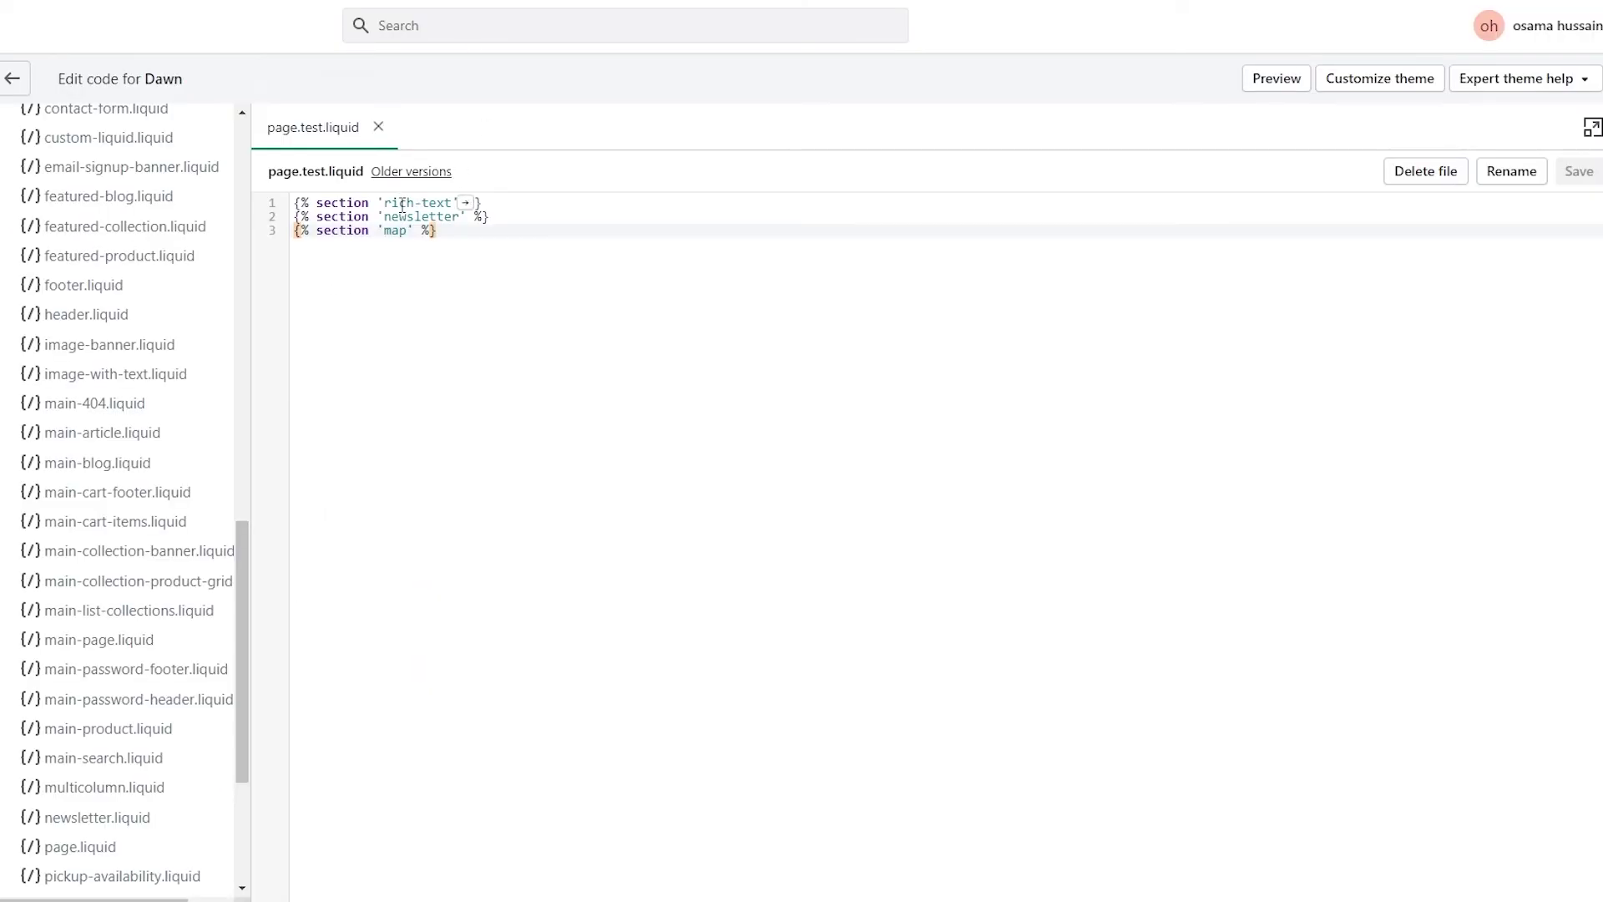
left_click(402, 206)
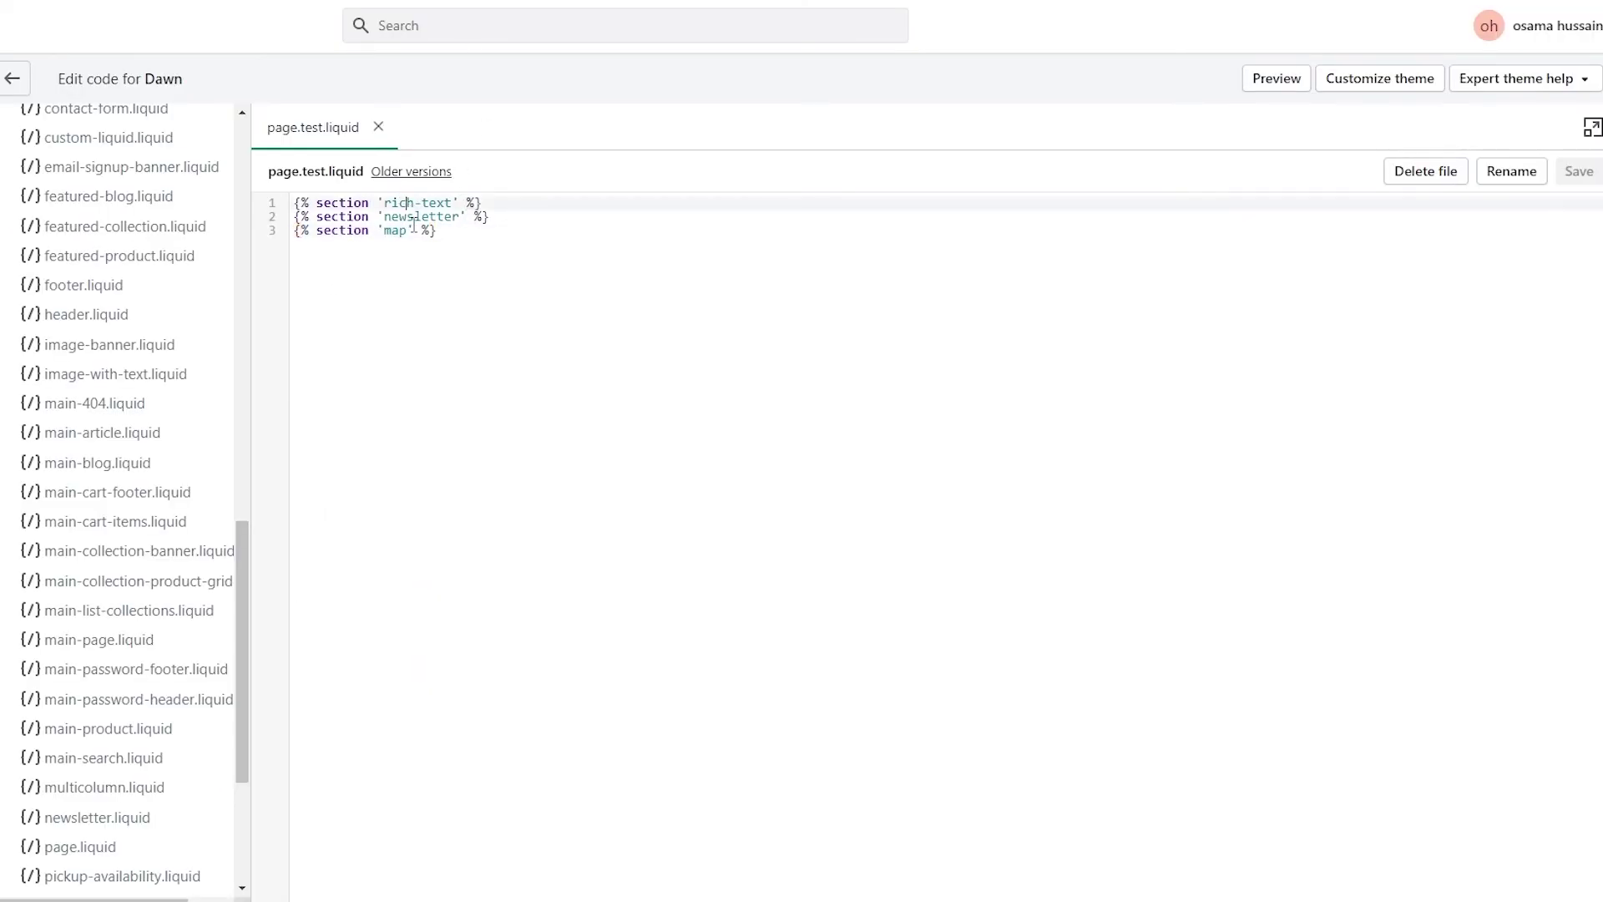
left_click(407, 232)
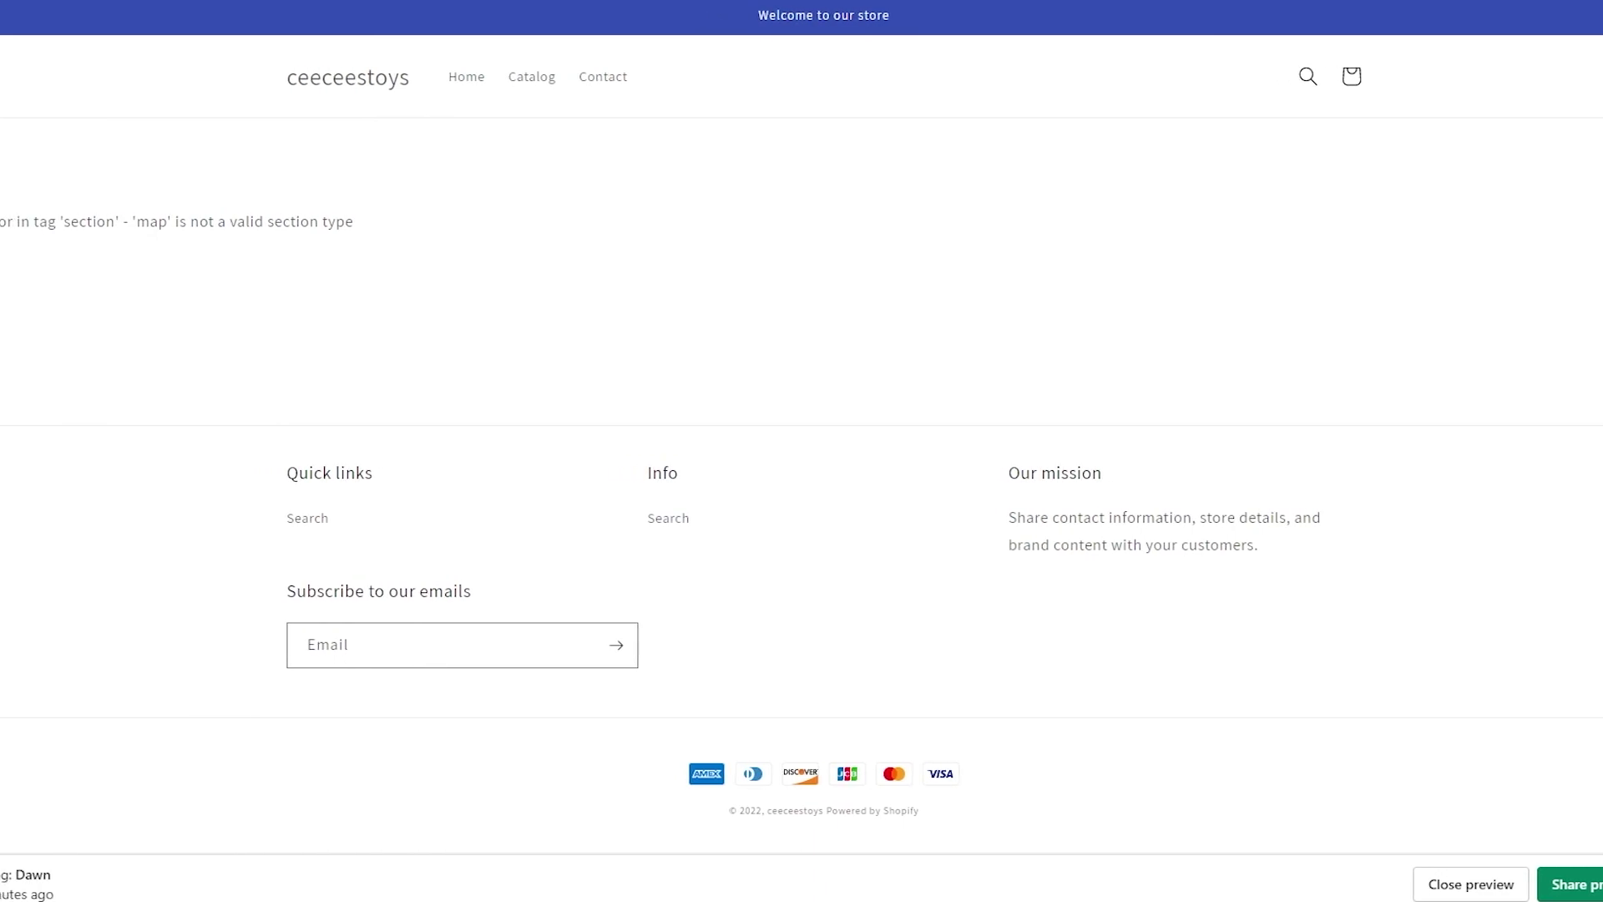
left_click_drag(244, 222, 268, 221)
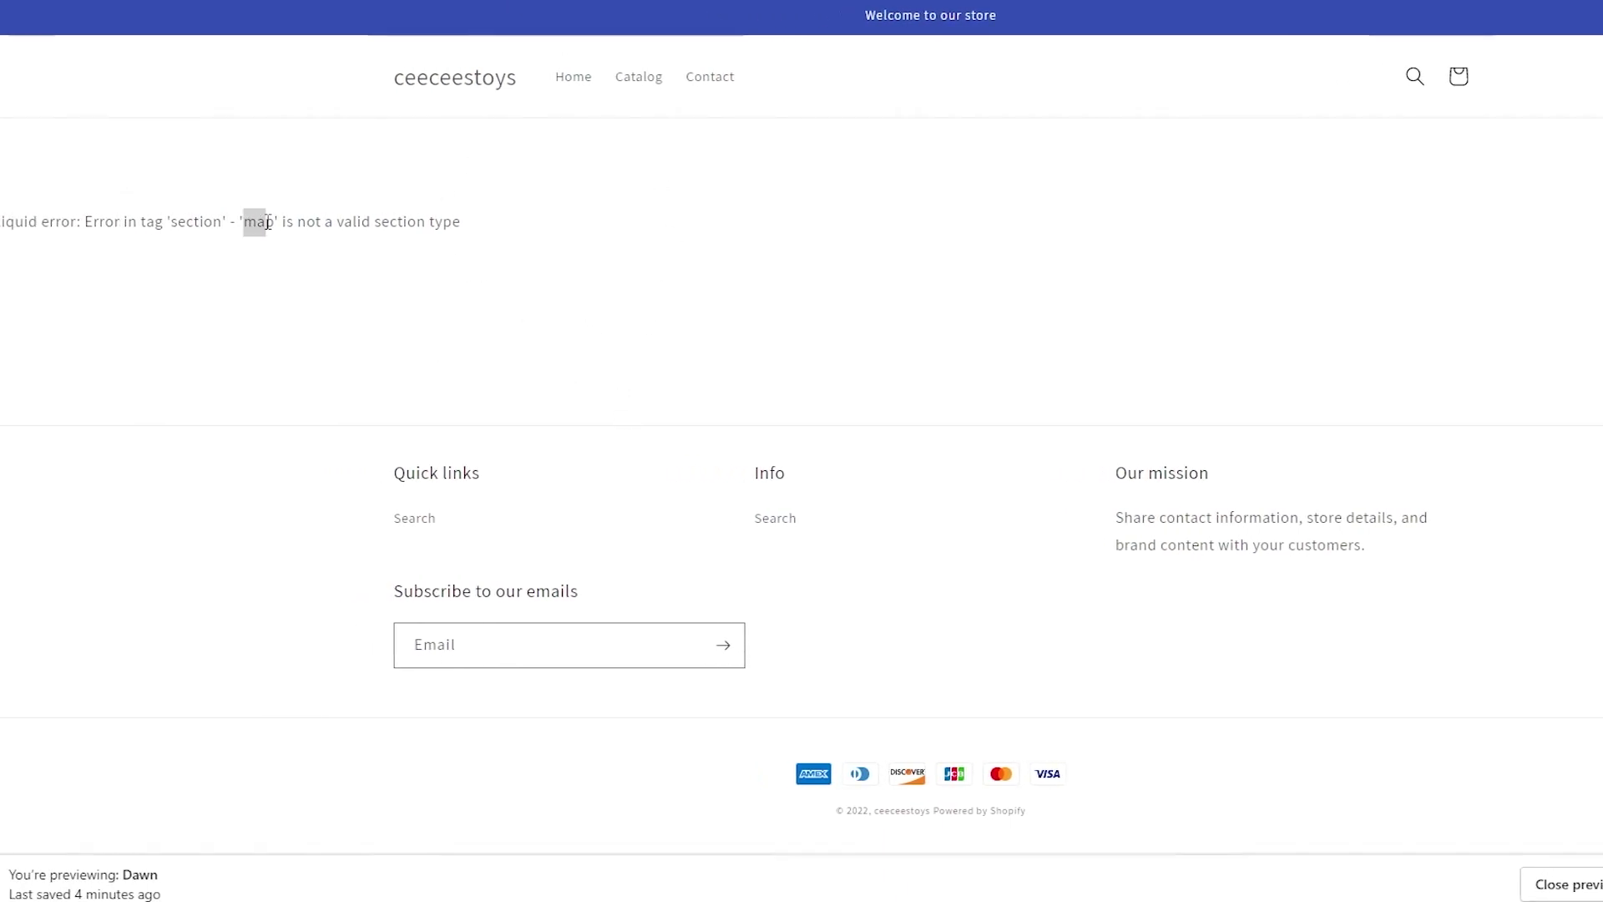
left_click(635, 116)
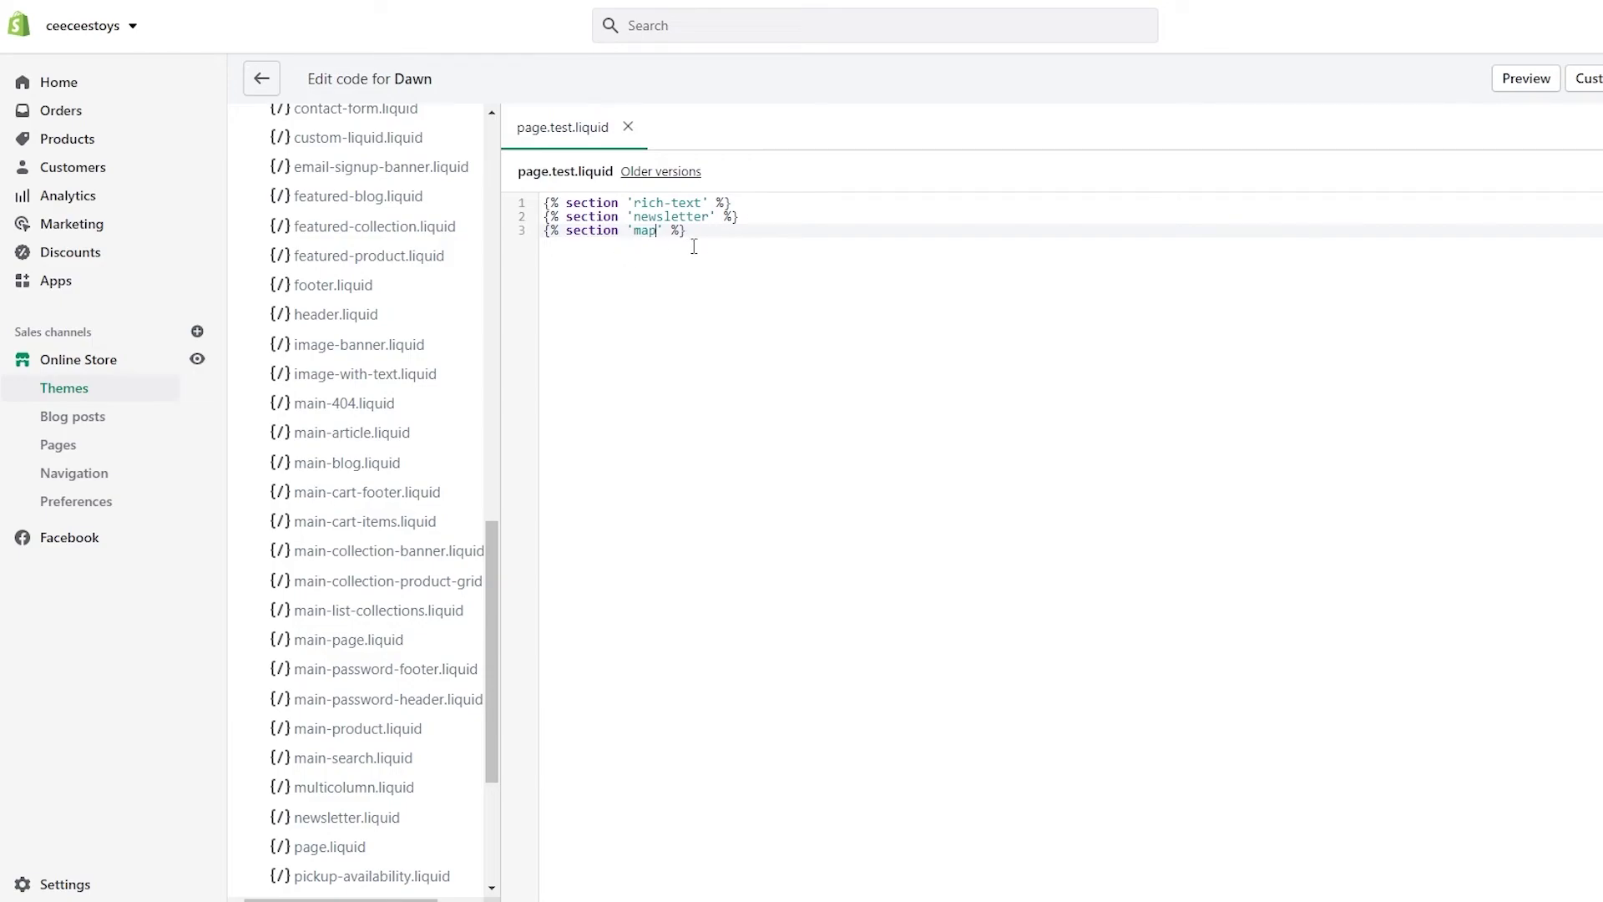
scroll(393, 660, "down", 4)
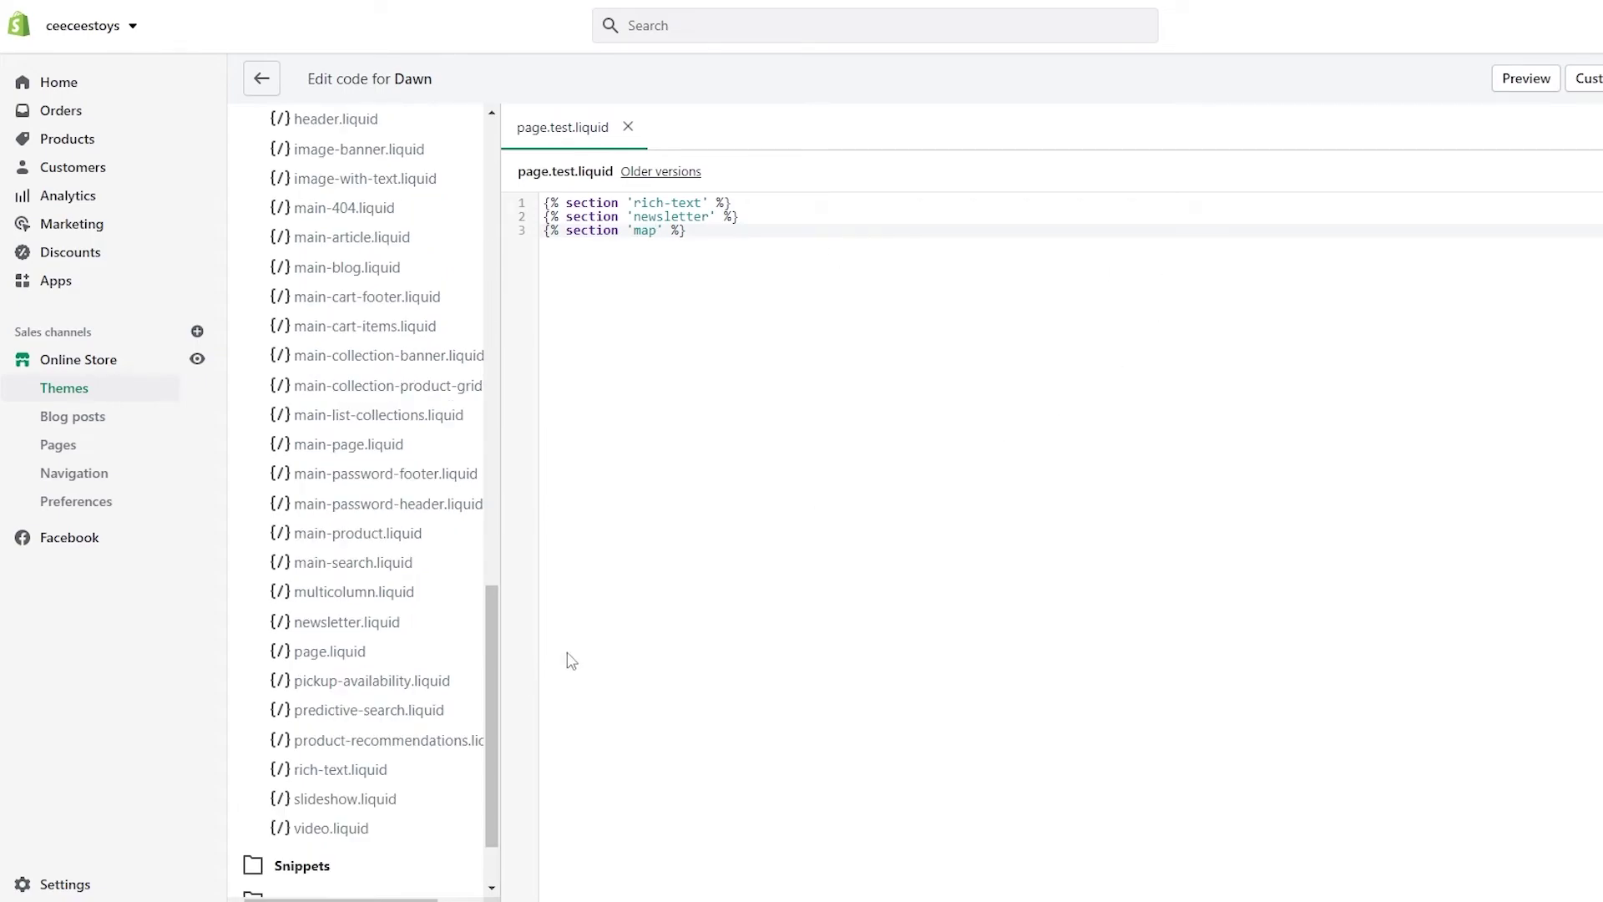
scroll(405, 644, "up", 5)
scroll(329, 311, "up", 4)
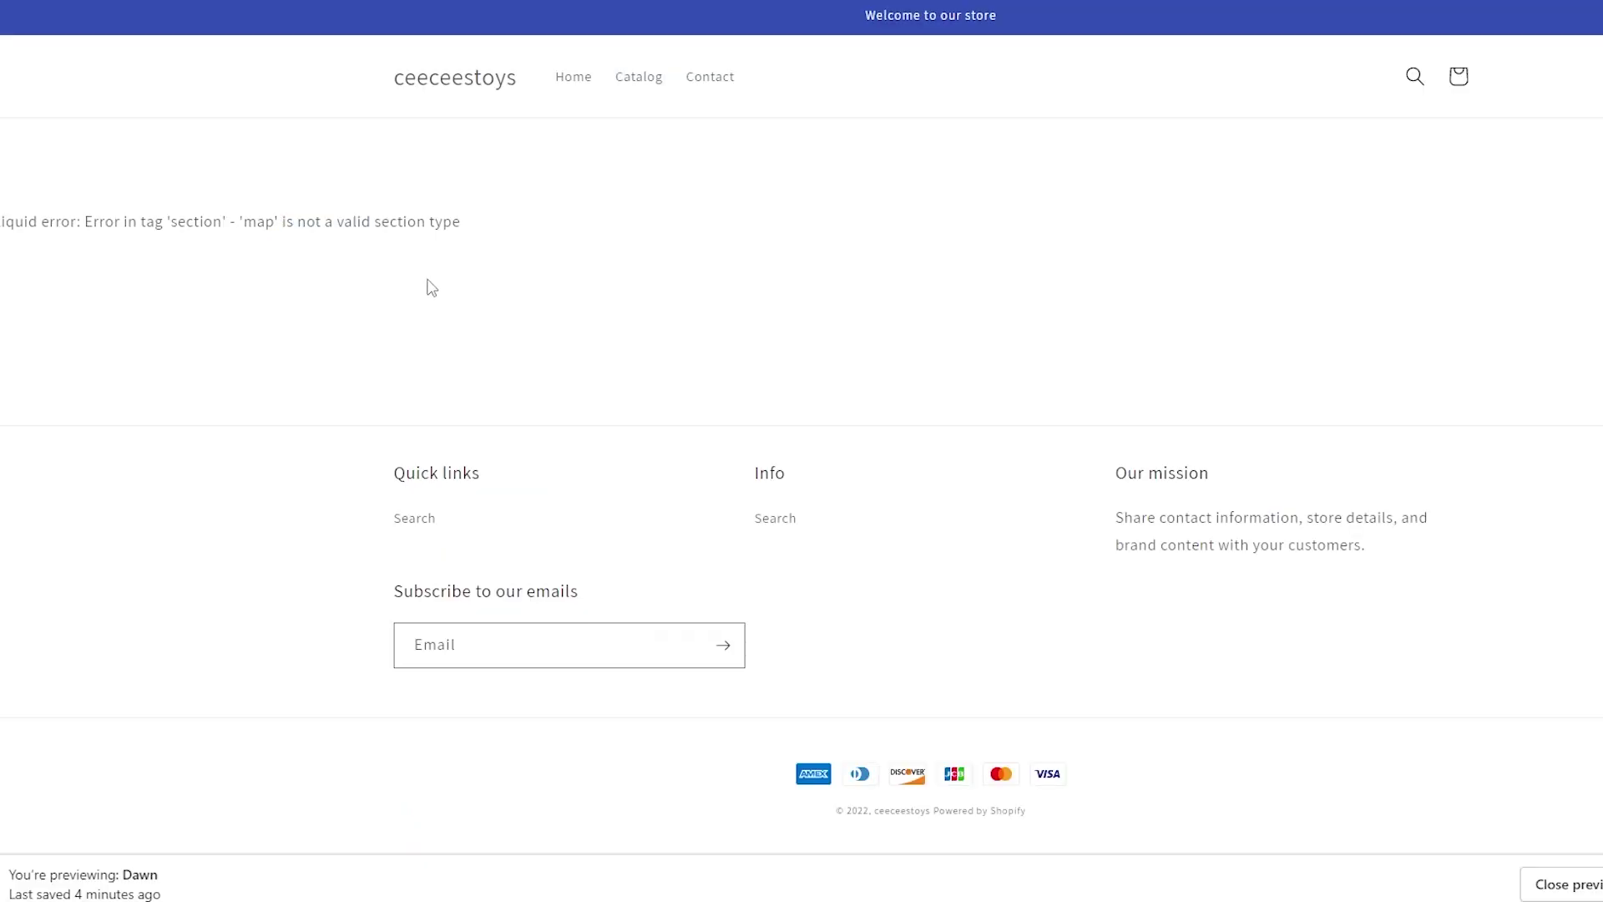
left_click_drag(235, 224, 280, 225)
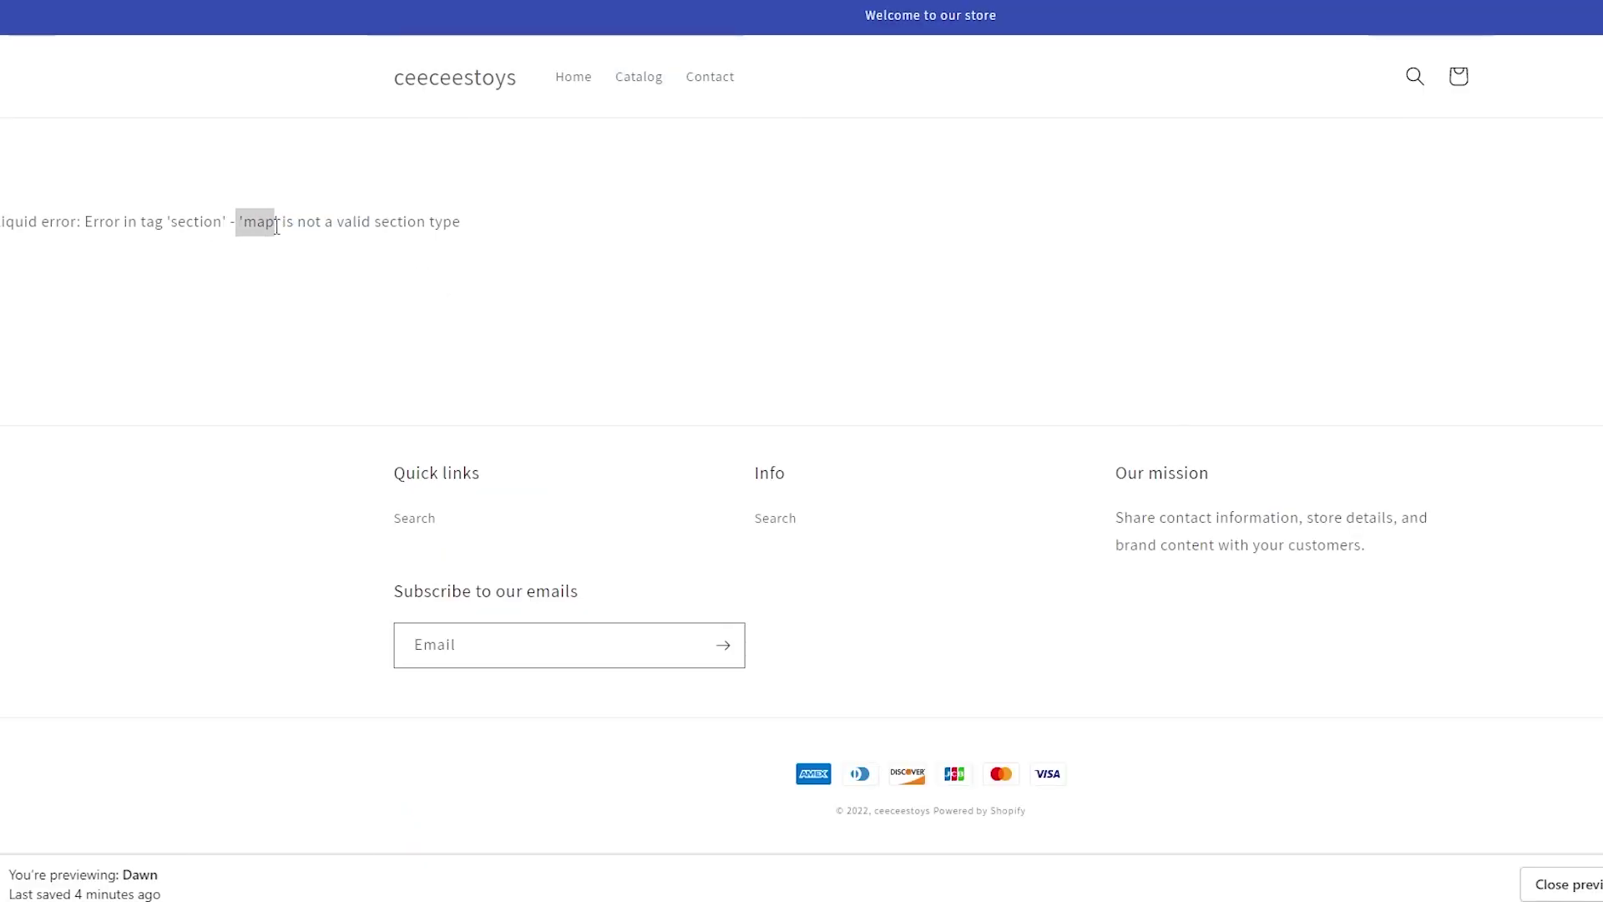
left_click(330, 268)
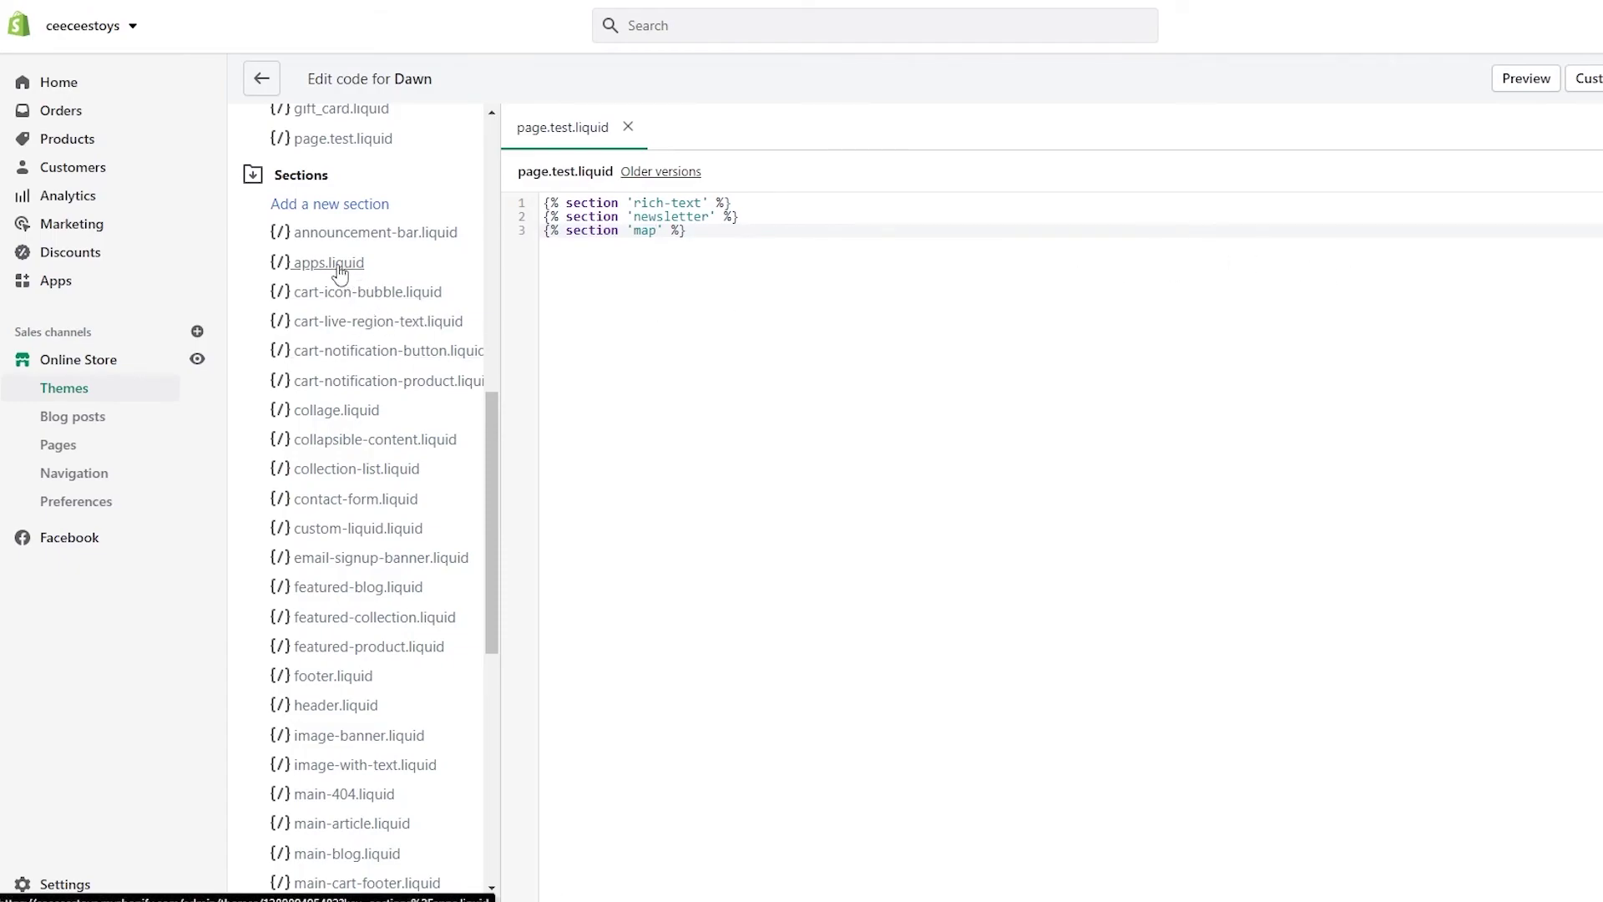
left_click(693, 283)
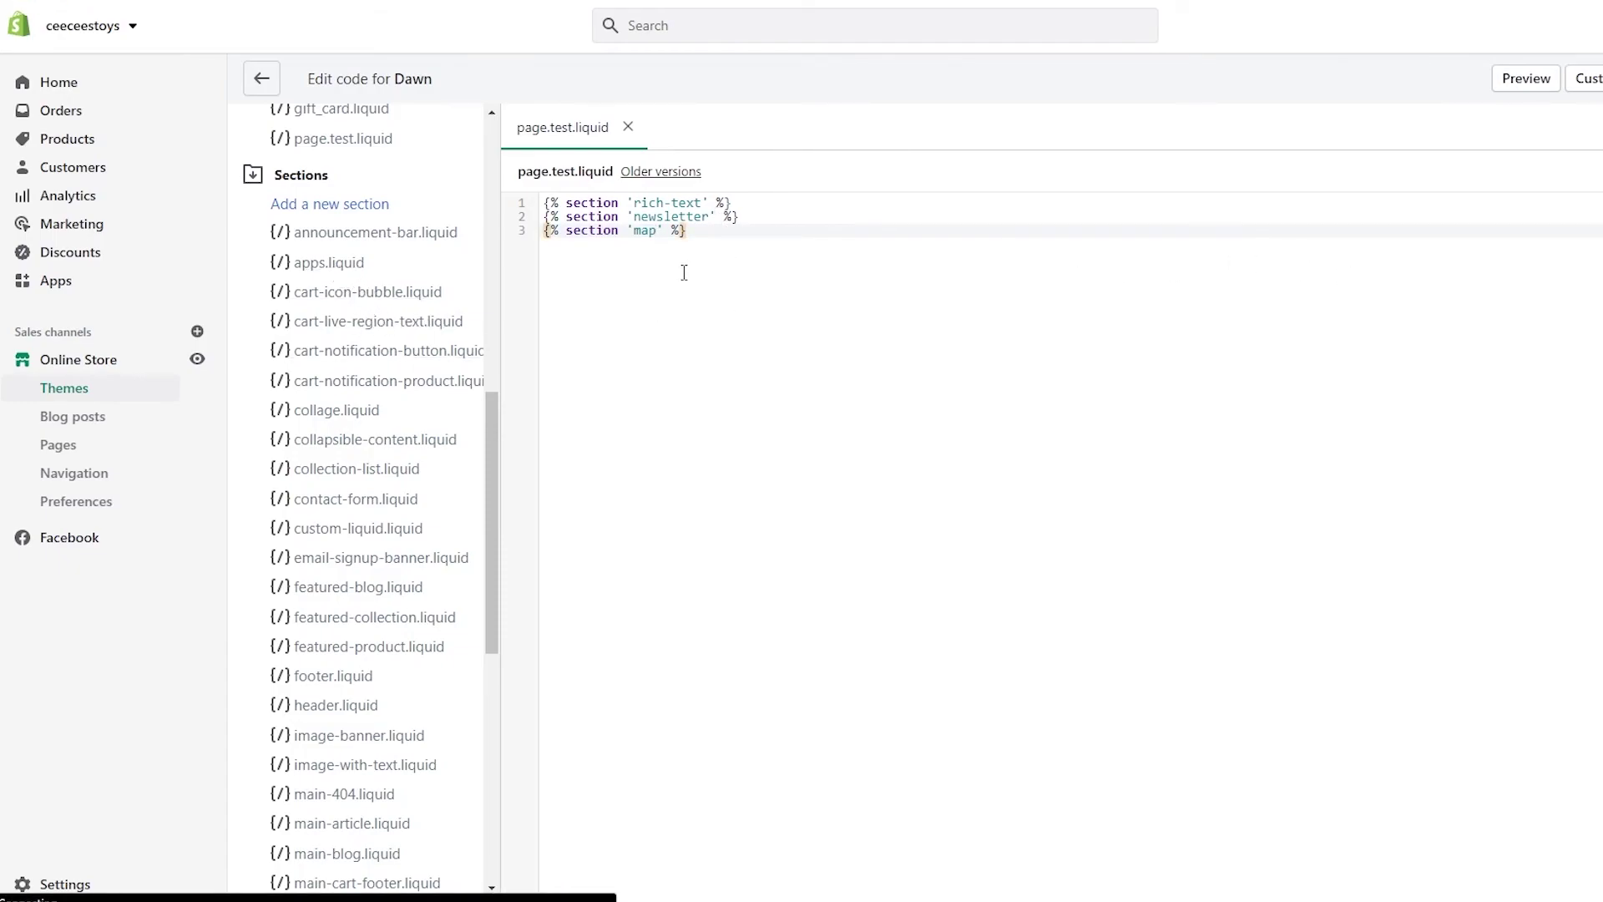
Step: Add {% section 'video' %} as line 4 and save the template with Ctrl+S
key("Return")
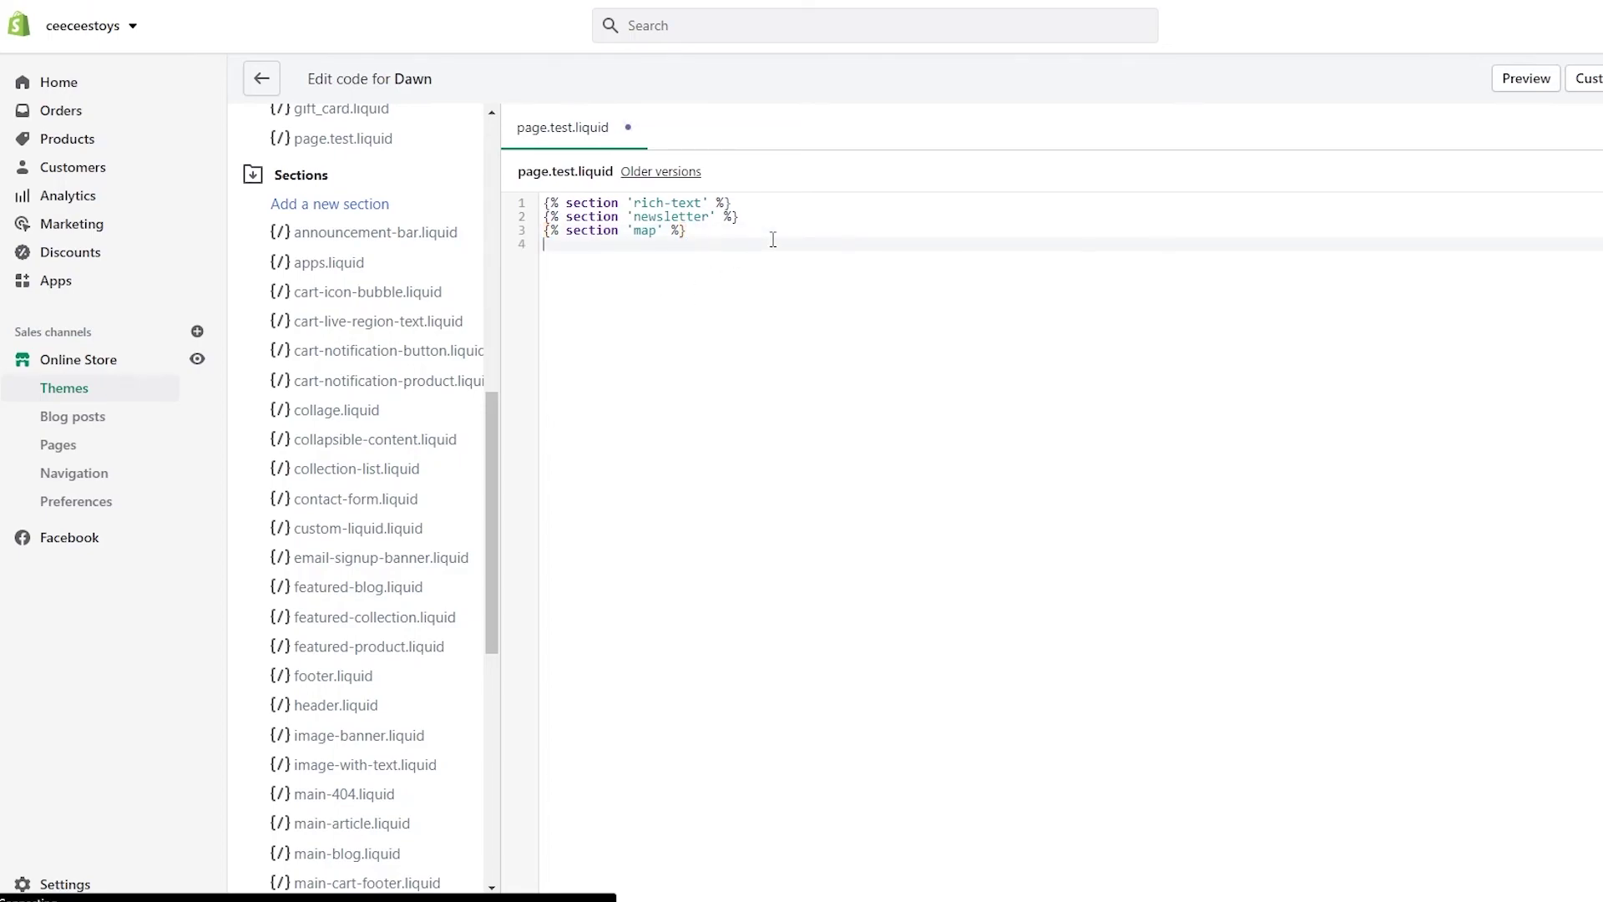
type("{% section ' ' %}")
scroll(394, 623, "down", 7)
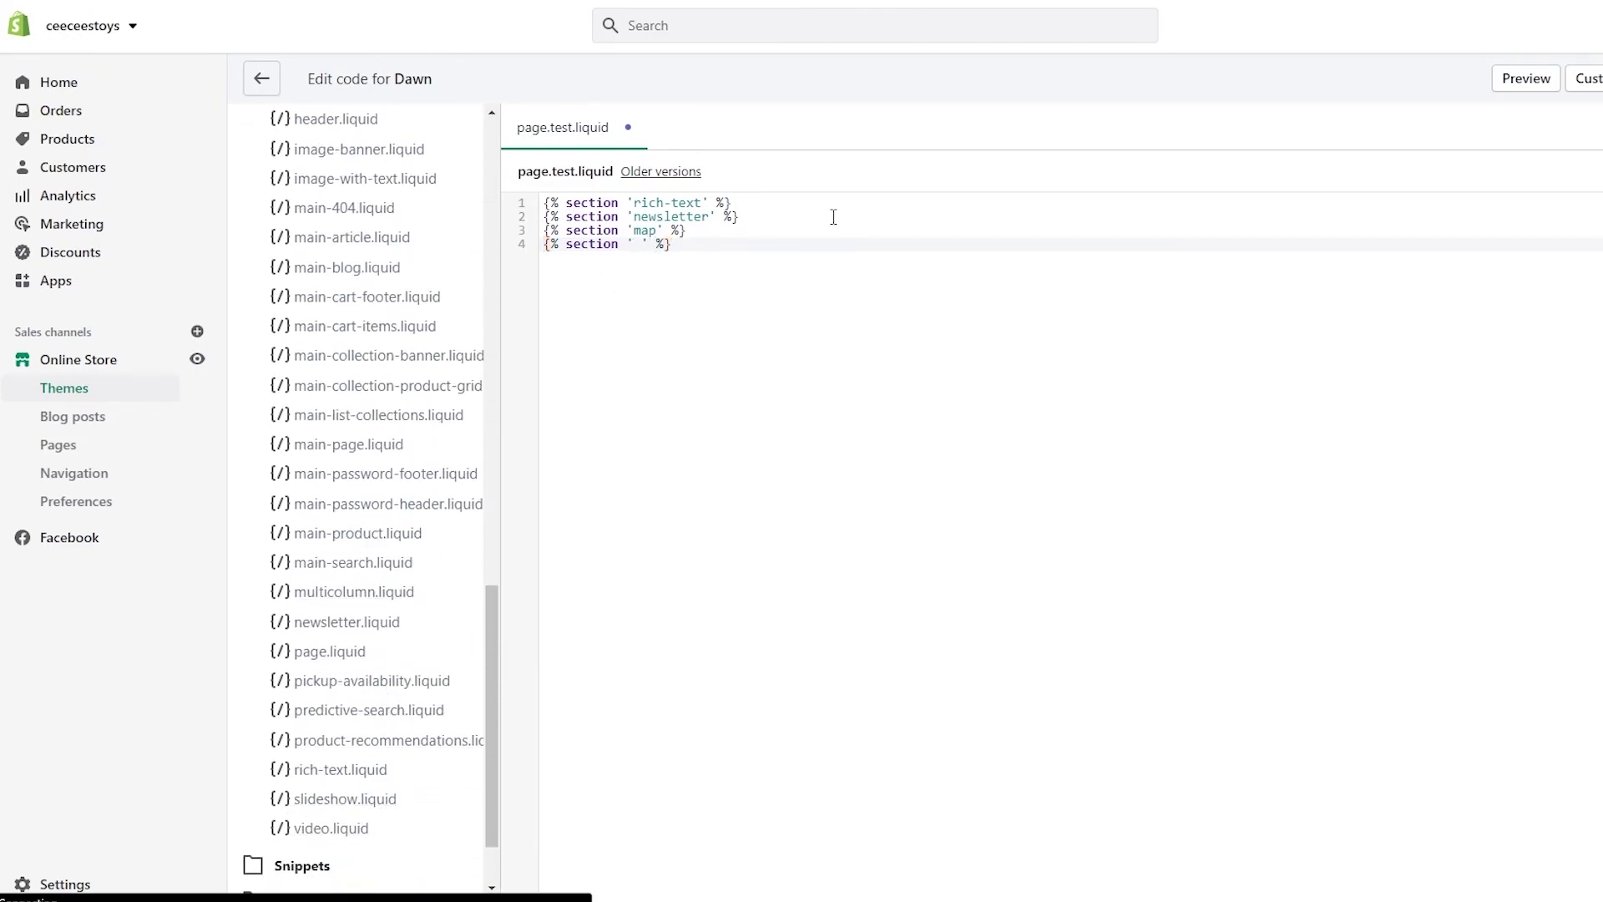
type("video")
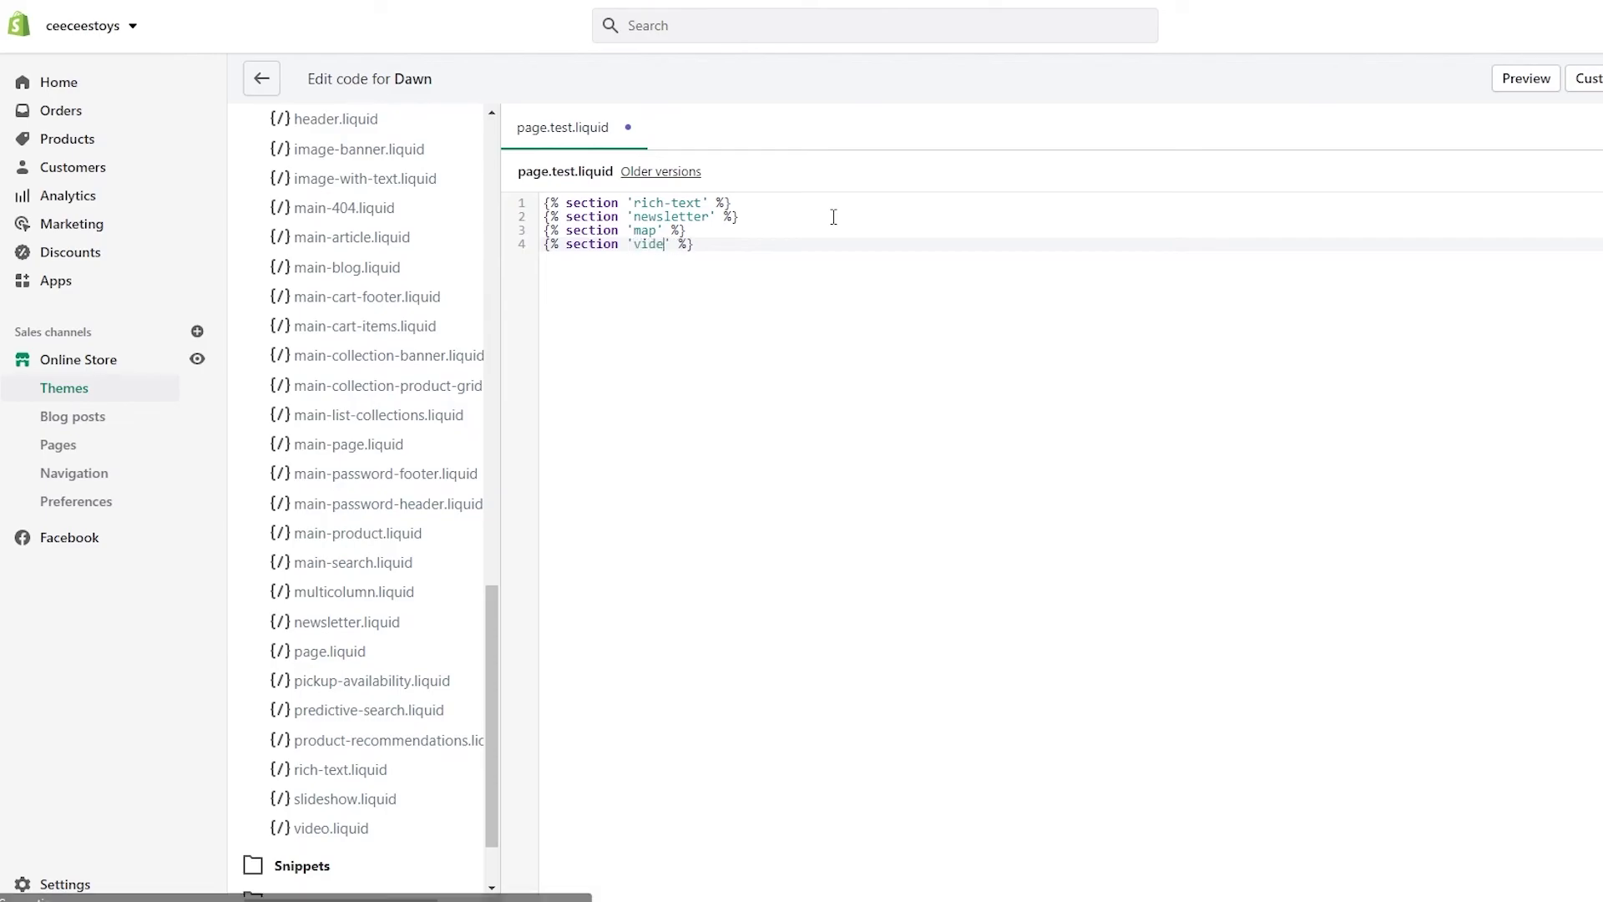
key("ctrl+s")
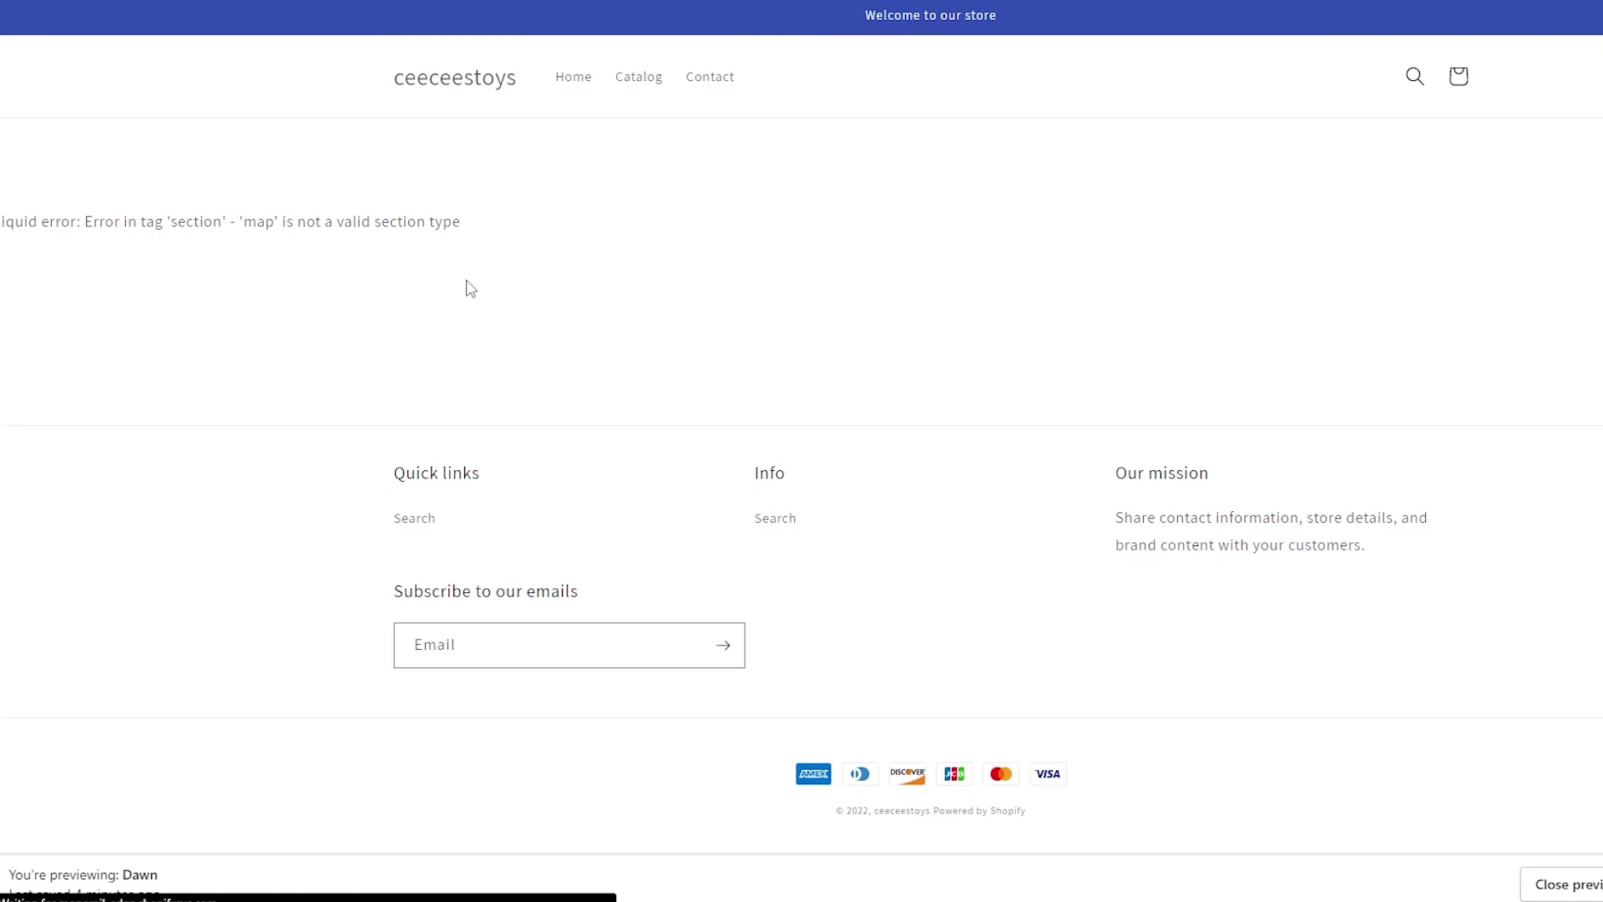
Step: Scroll the test2 storefront page to the Video section, then close the preview tab
scroll(487, 293, "down", 1)
scroll(700, 451, "down", 1)
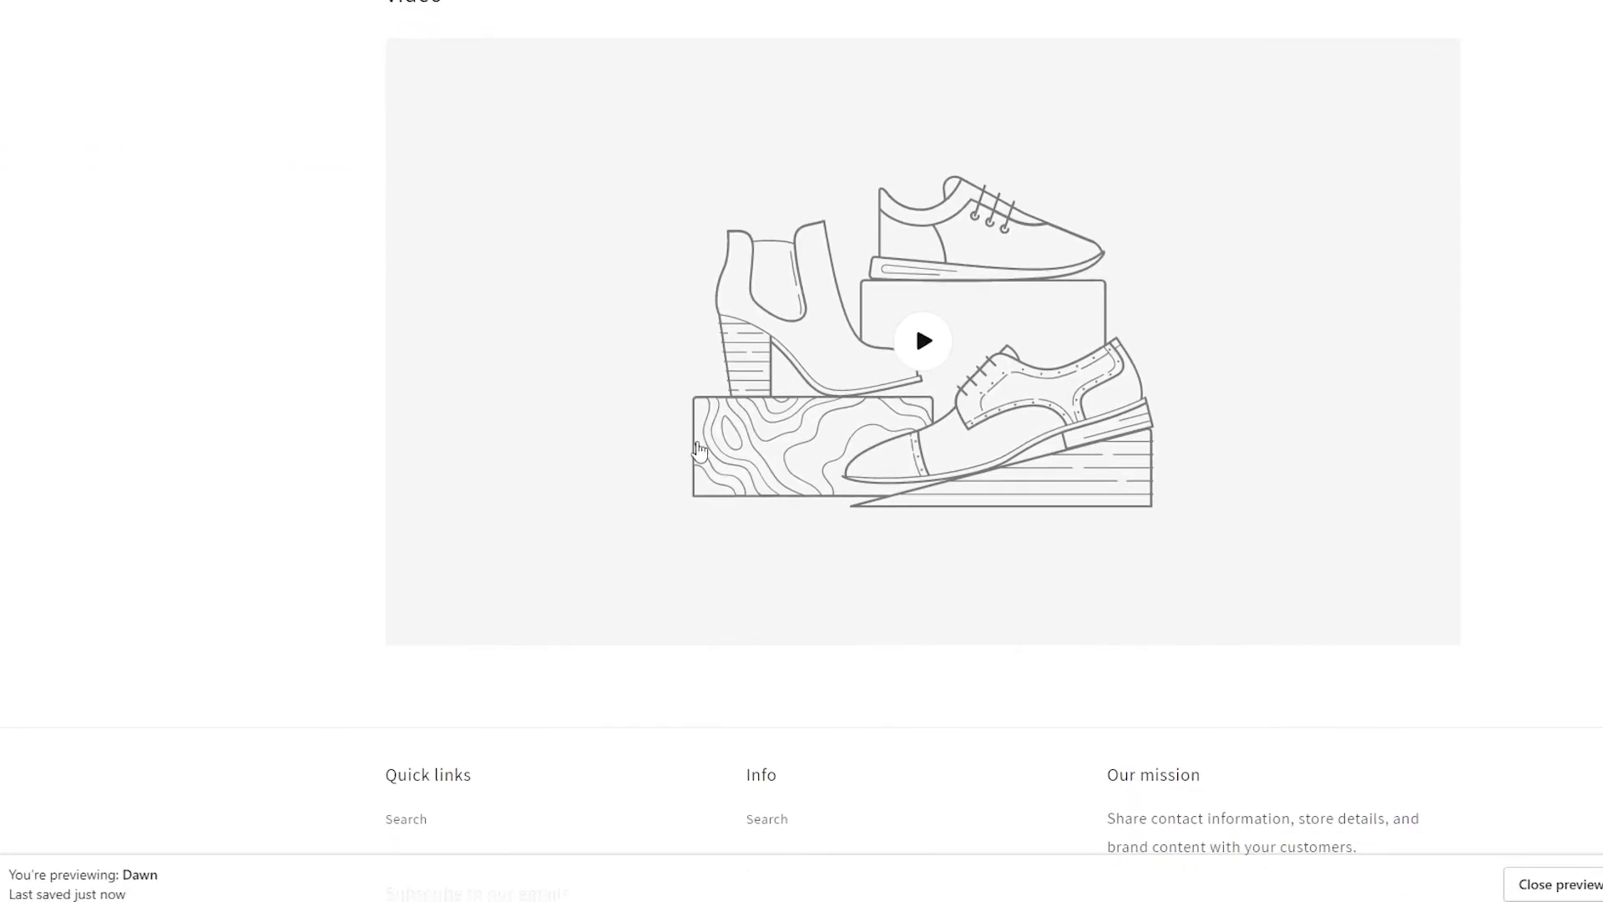
scroll(700, 451, "up", 2)
scroll(502, 251, "down", 1)
left_click_drag(244, 26, 275, 27)
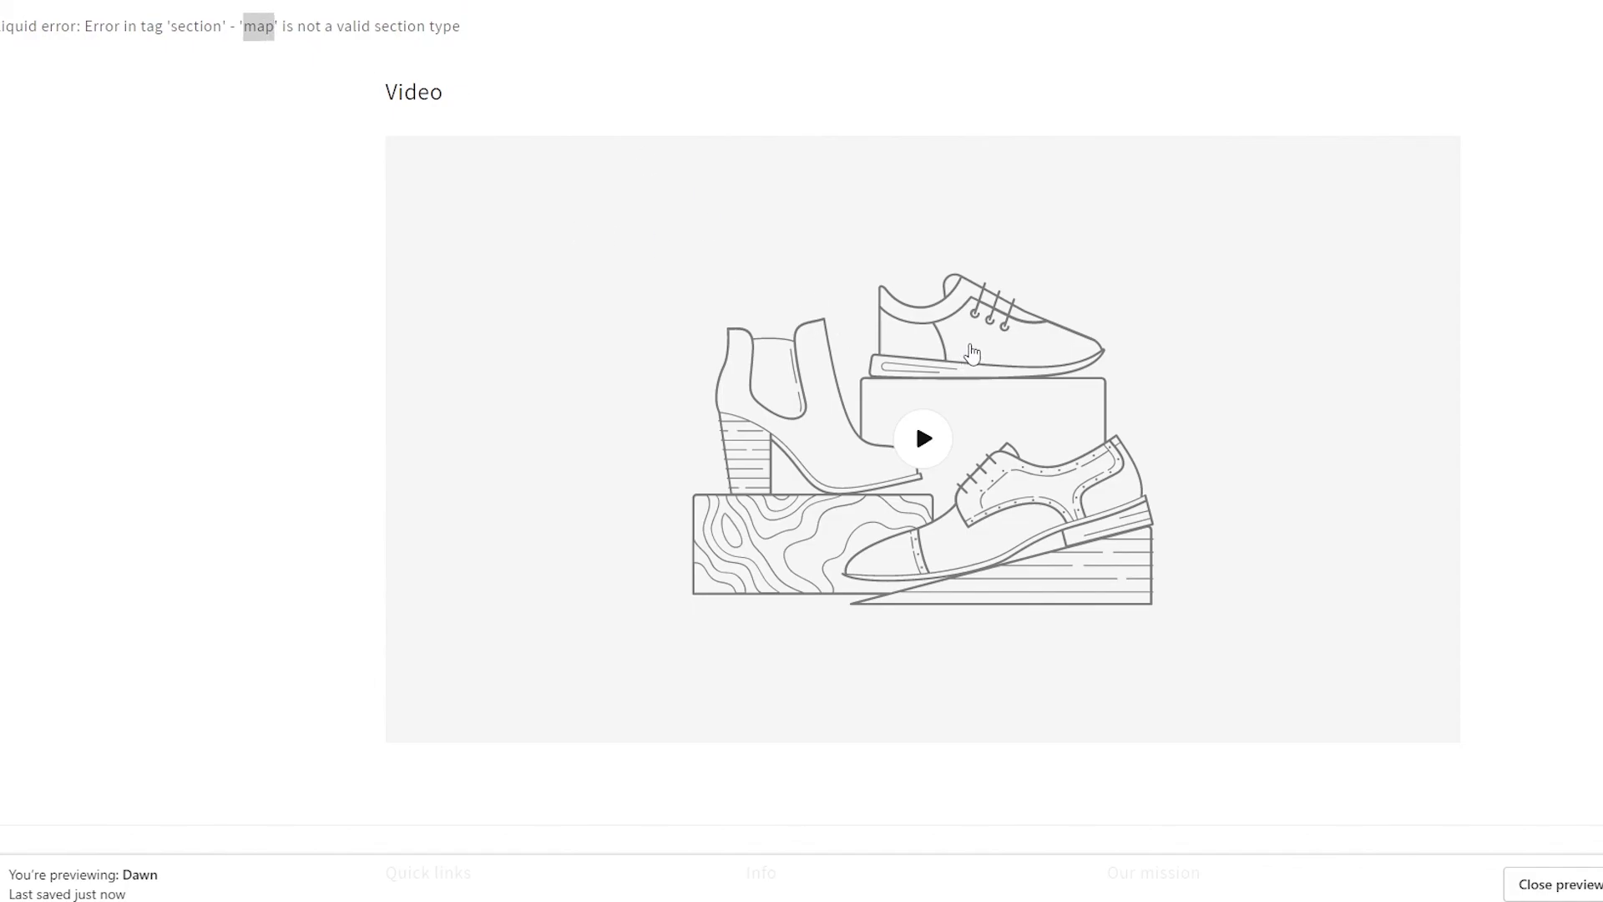
scroll(1030, 527, "up", 2)
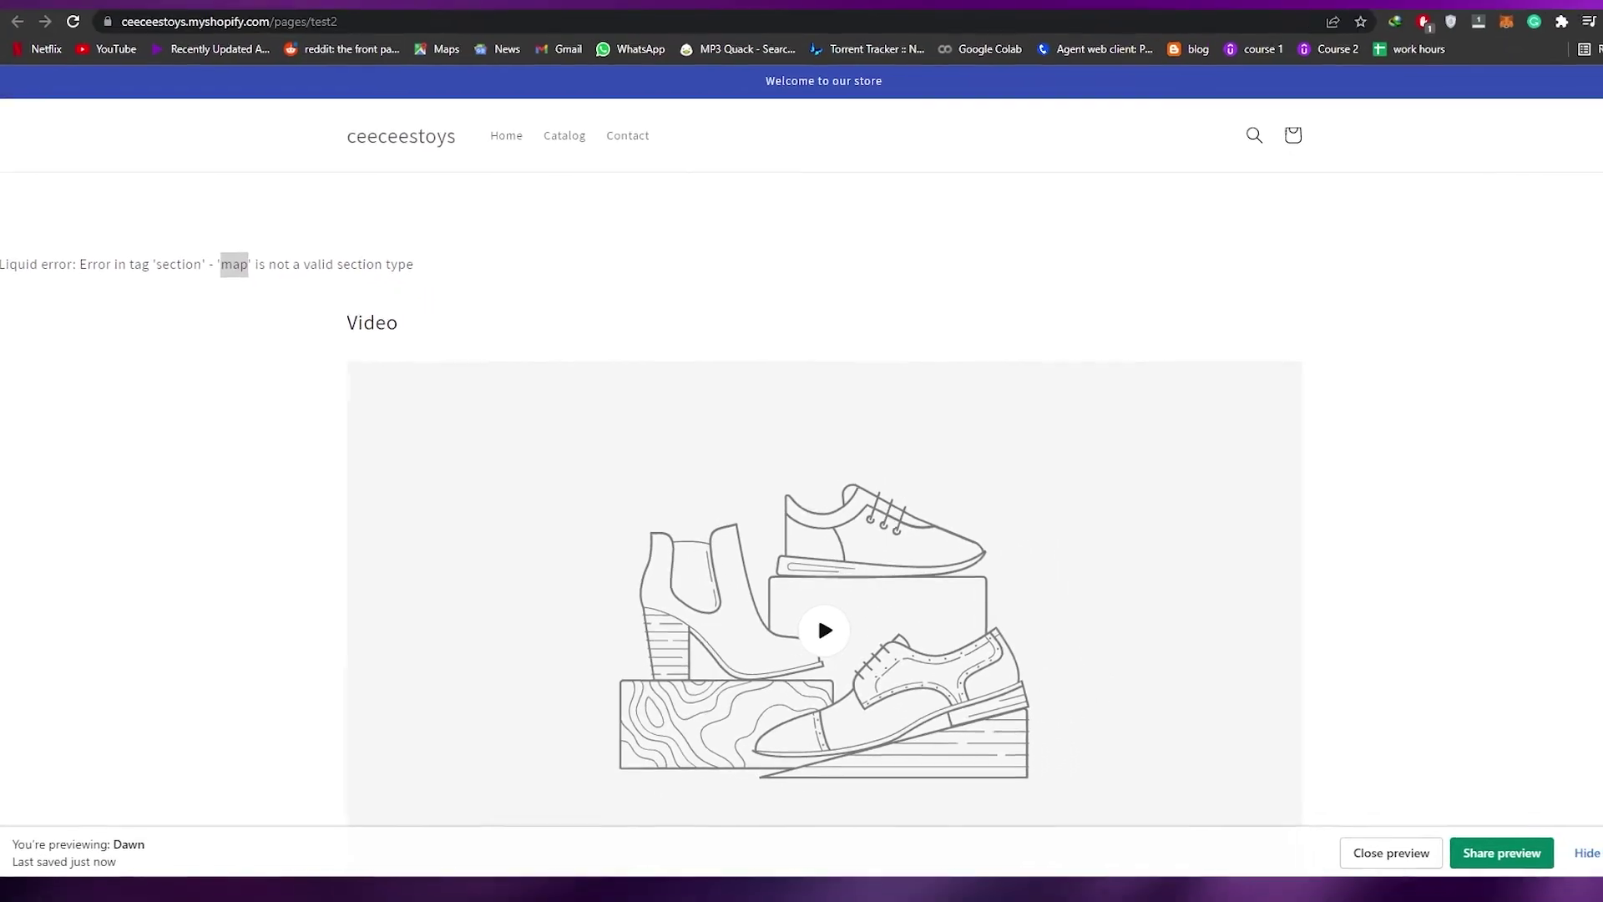
key("ctrl+w")
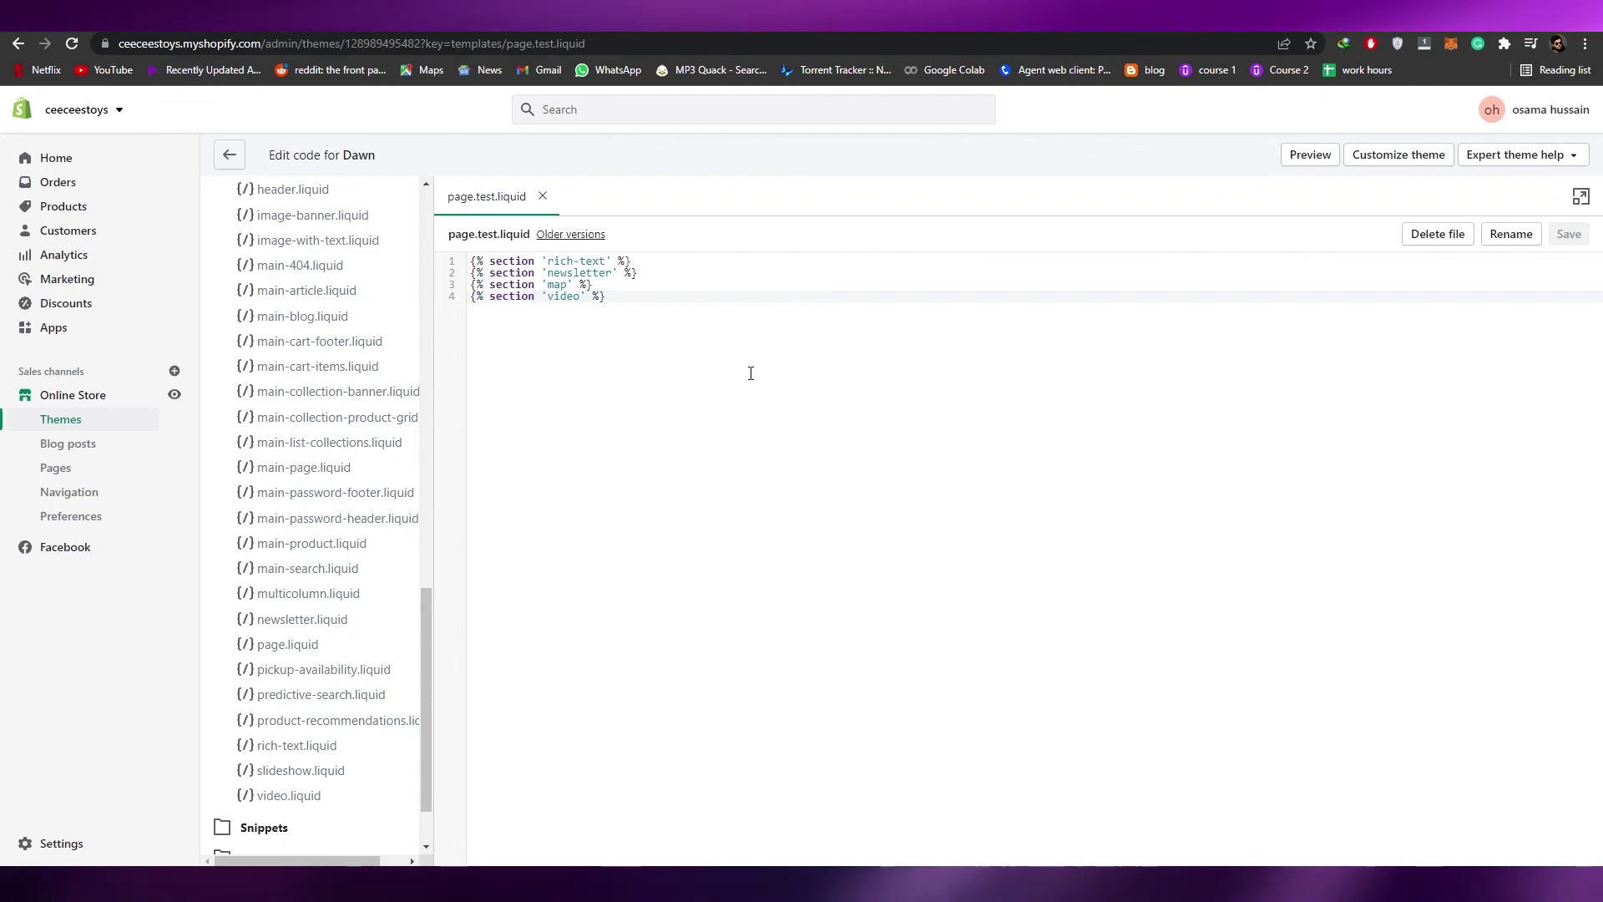